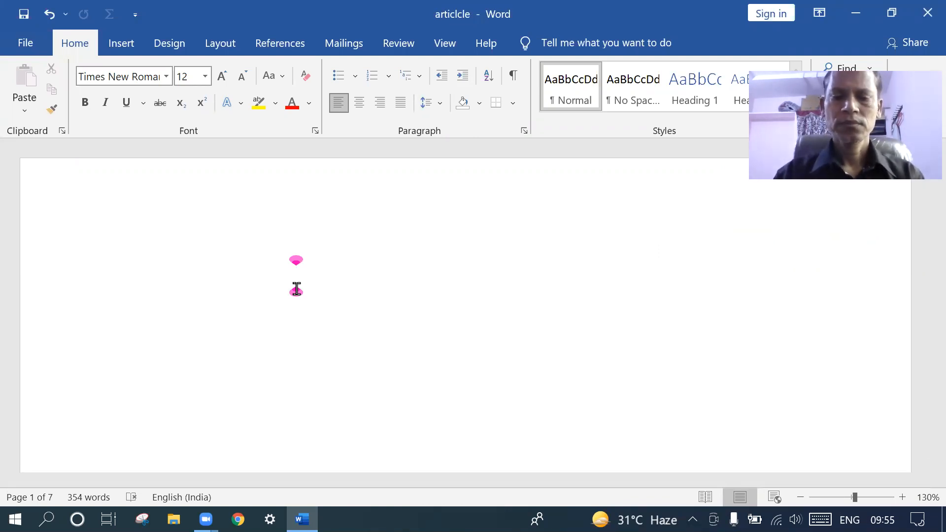
# Type 'Rajesh started a business with 2,50,000', correcting the typo in 'started'
pyautogui.write('Ra')
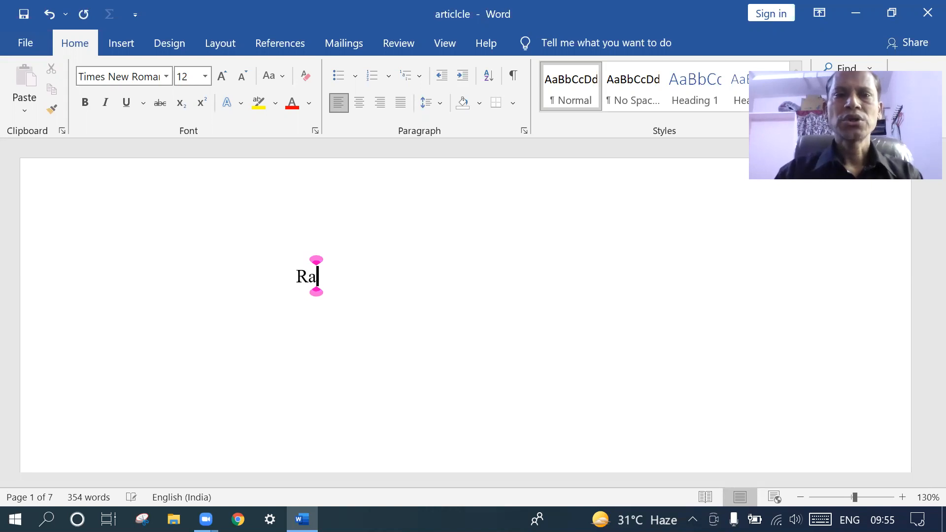
pyautogui.write('jesh st')
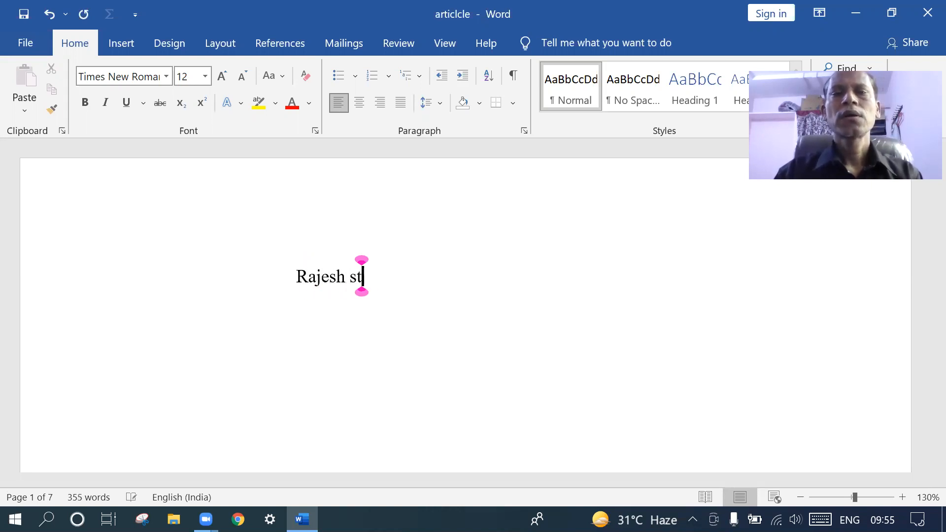
pyautogui.write('aryted')
pyautogui.press('BackSpace')
pyautogui.press('BackSpace')
pyautogui.press('BackSpace')
pyautogui.press('BackSpace')
pyautogui.write('ted')
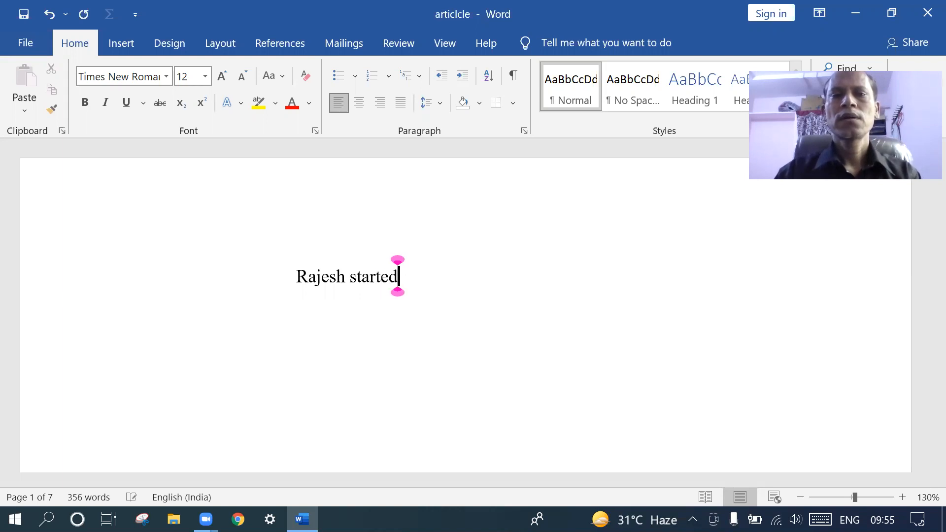
pyautogui.write(' a bu')
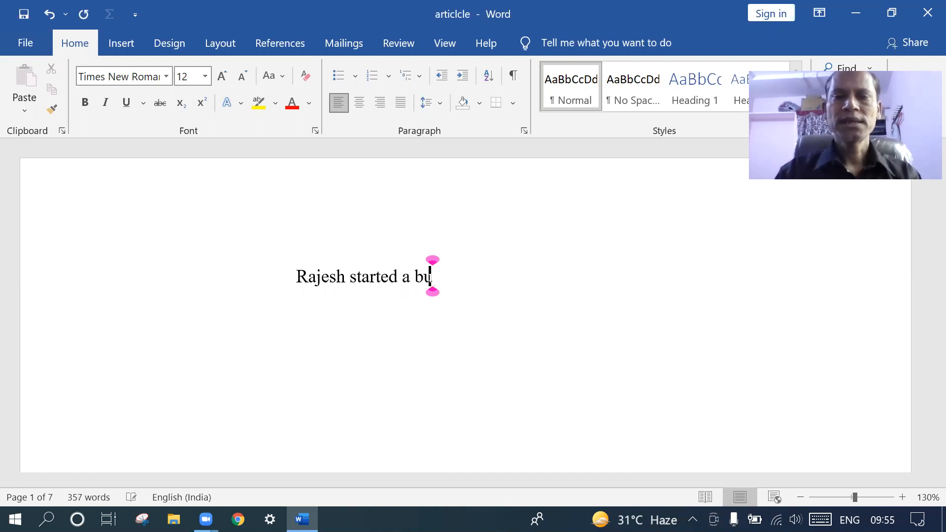
pyautogui.write('siness with ')
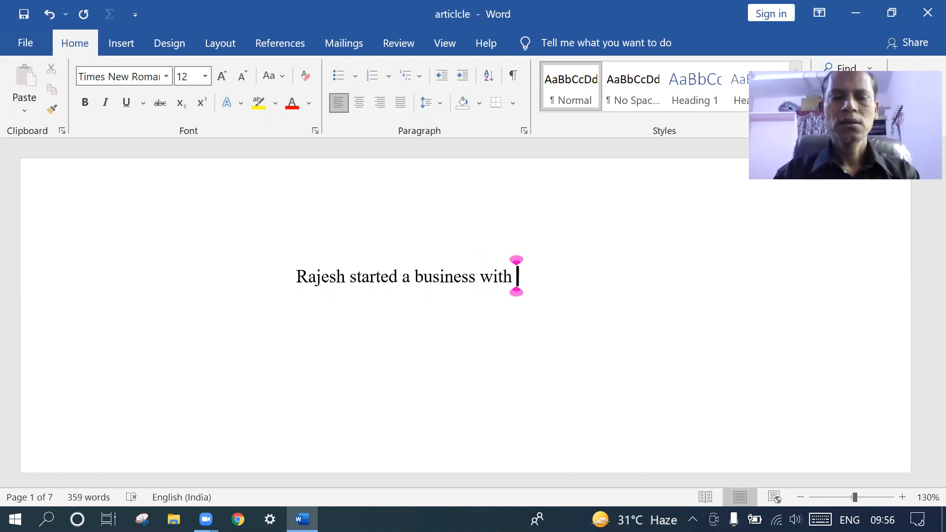
pyautogui.write('2,50,000')
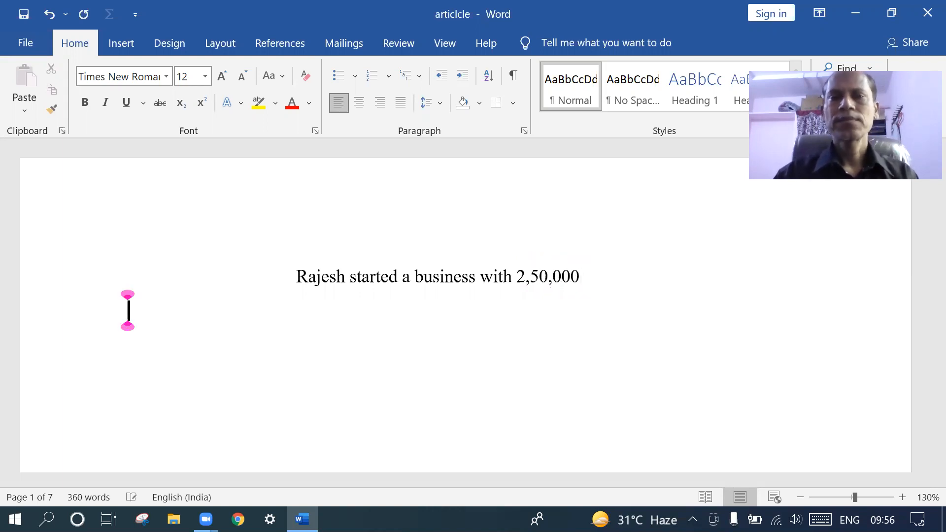
# Align the sentence flush left and remove its leading indent
pyautogui.click(297, 276)
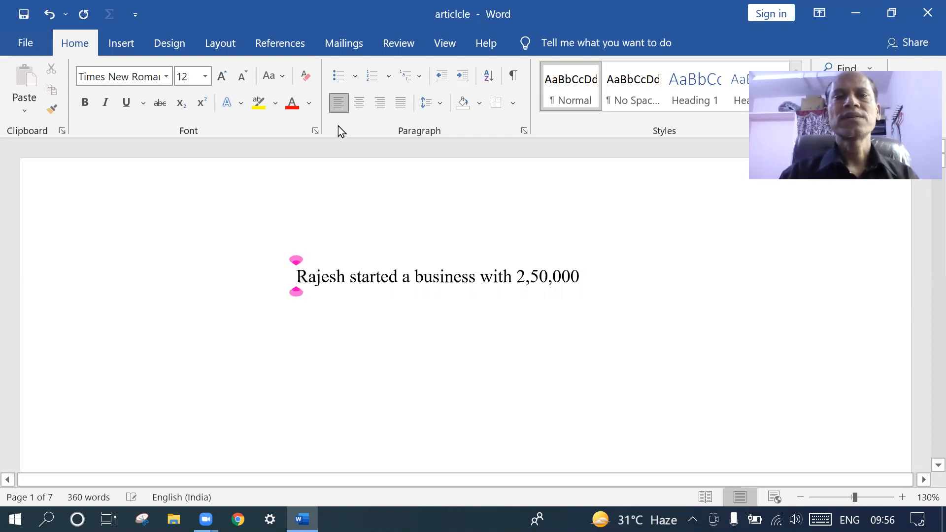
pyautogui.hotkey('ctrl', 'j')
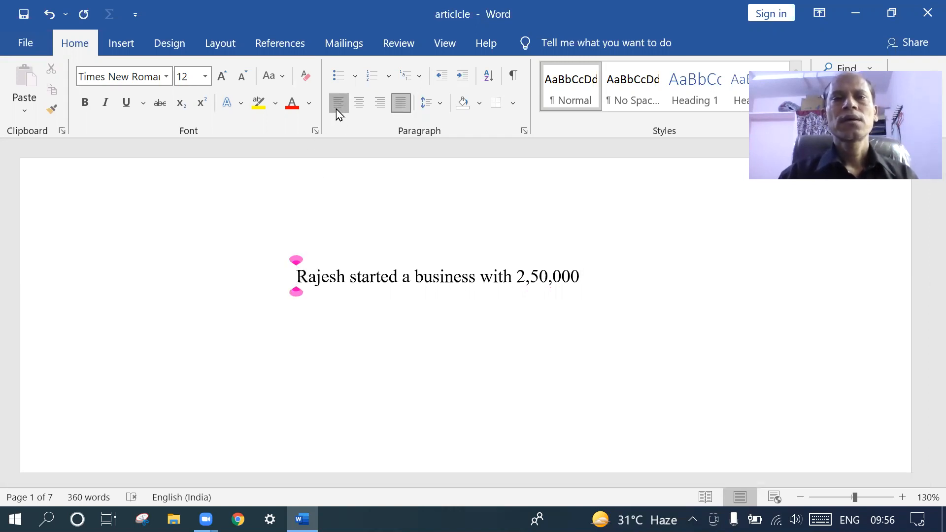
pyautogui.click(336, 108)
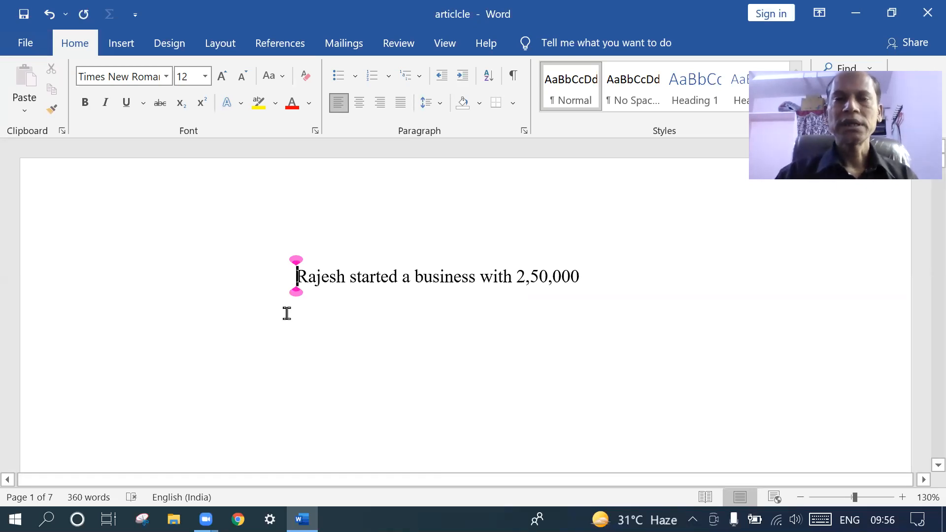
pyautogui.press('BackSpace')
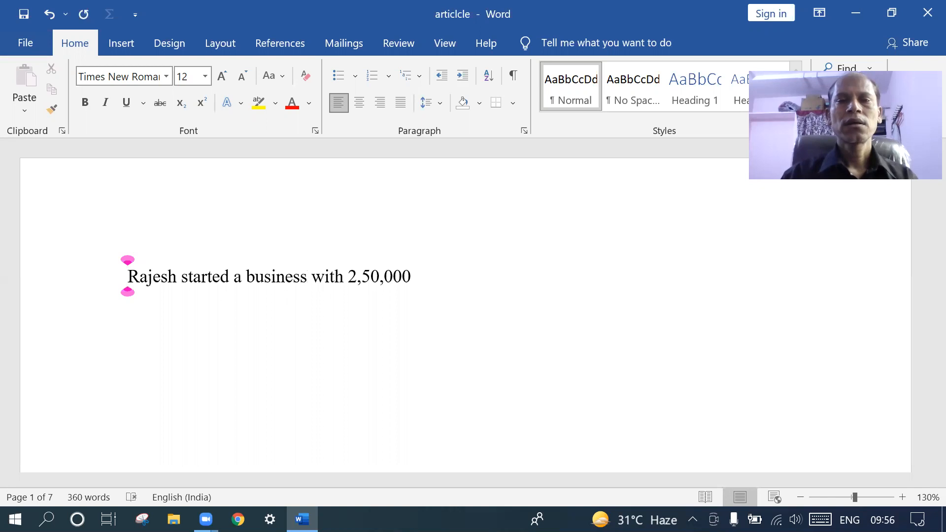
pyautogui.click(412, 274)
# Add the lines 'Paid salaries', 'Paid wages' and 'Intrest received' below the opening sentence
pyautogui.press('Return')
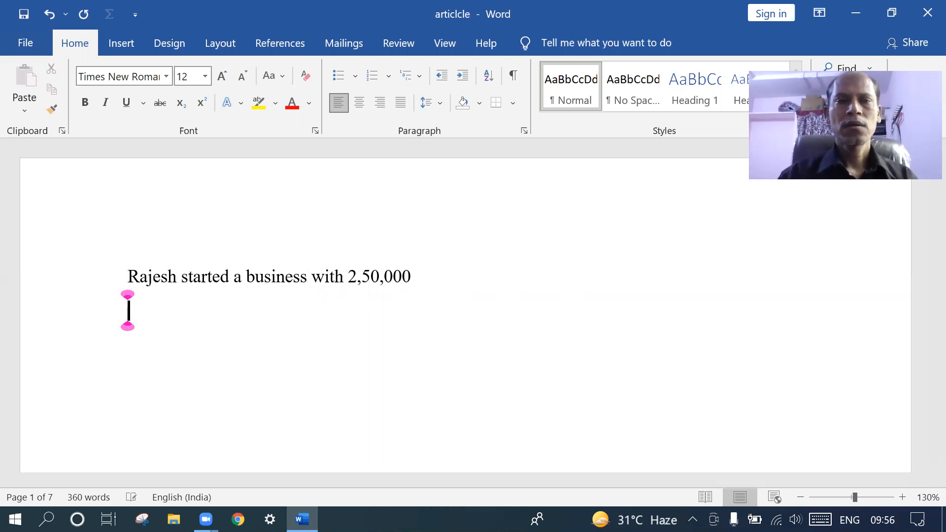
pyautogui.write('P')
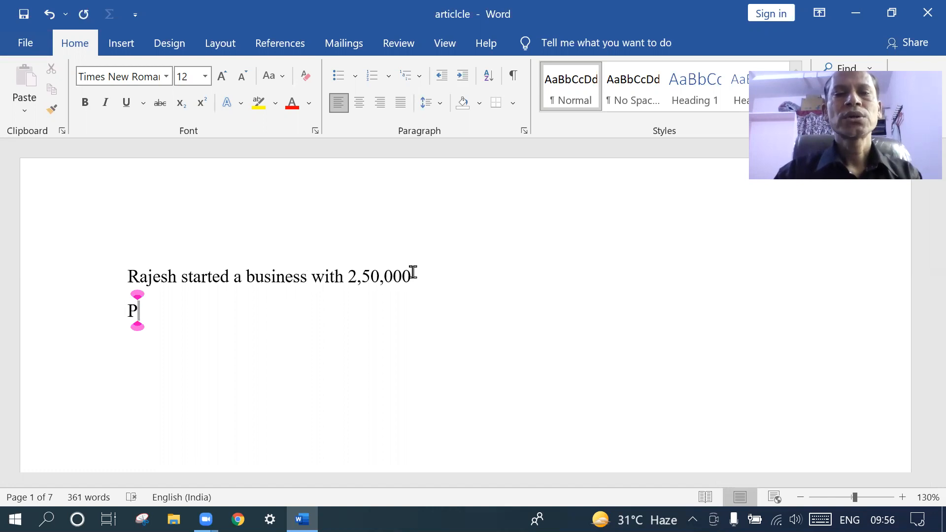
pyautogui.write('ai')
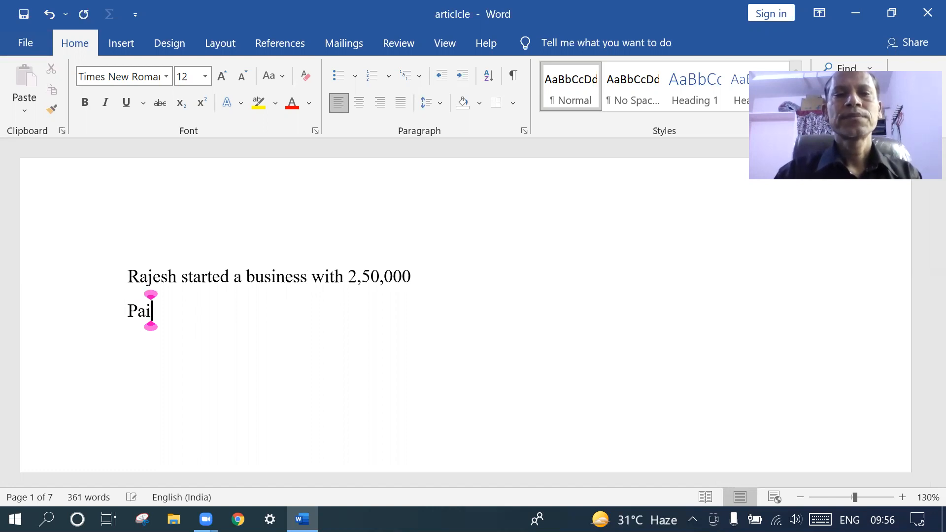
pyautogui.write('d sal')
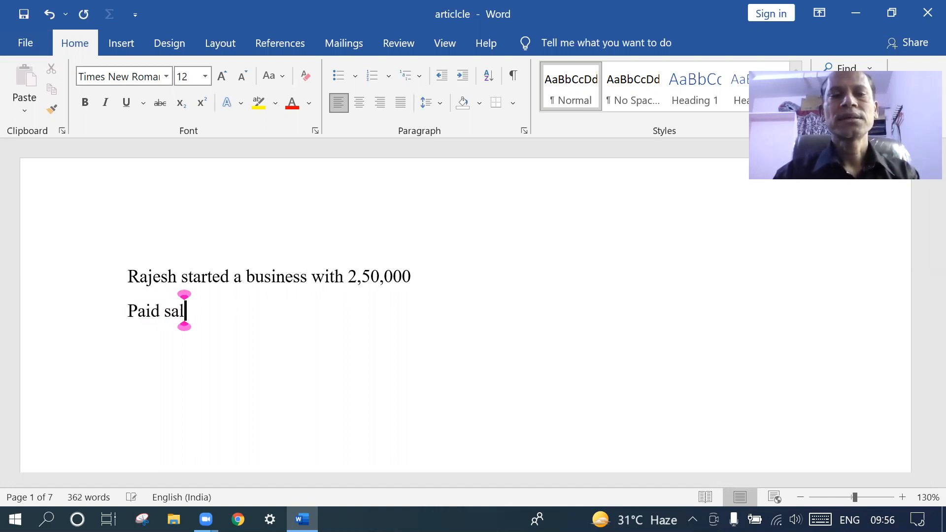
pyautogui.write('aries')
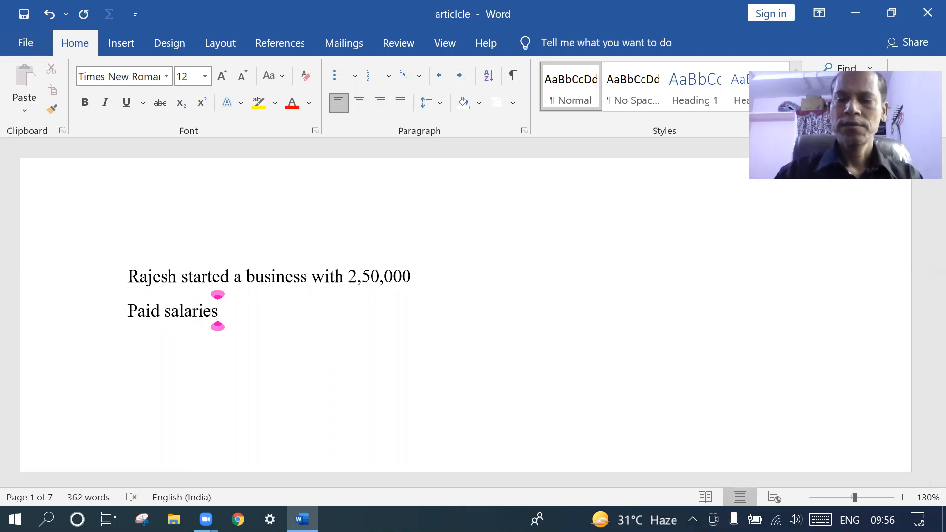
pyautogui.press('Return')
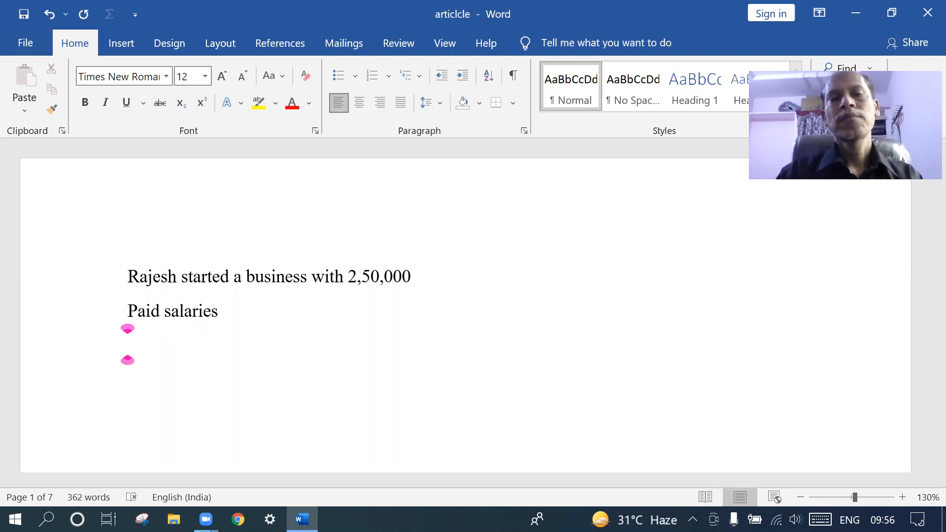
pyautogui.write('pa')
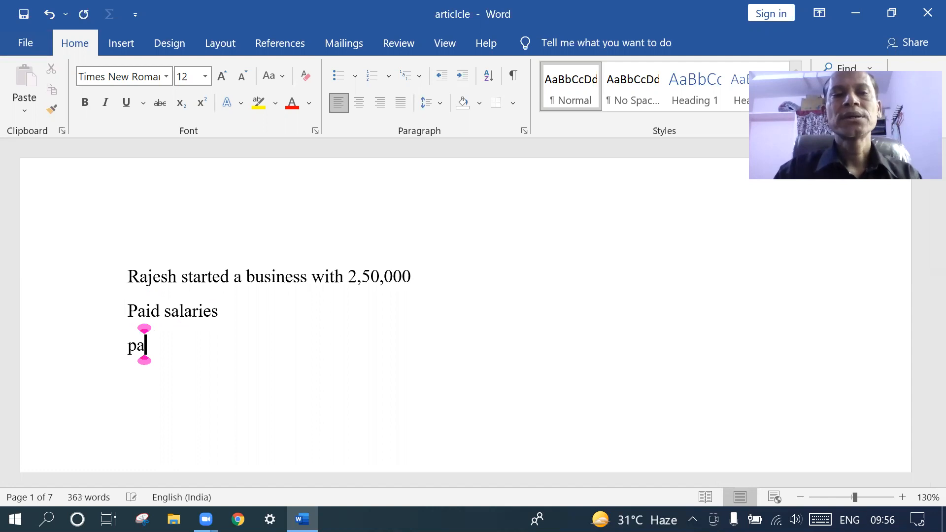
pyautogui.write('id wa')
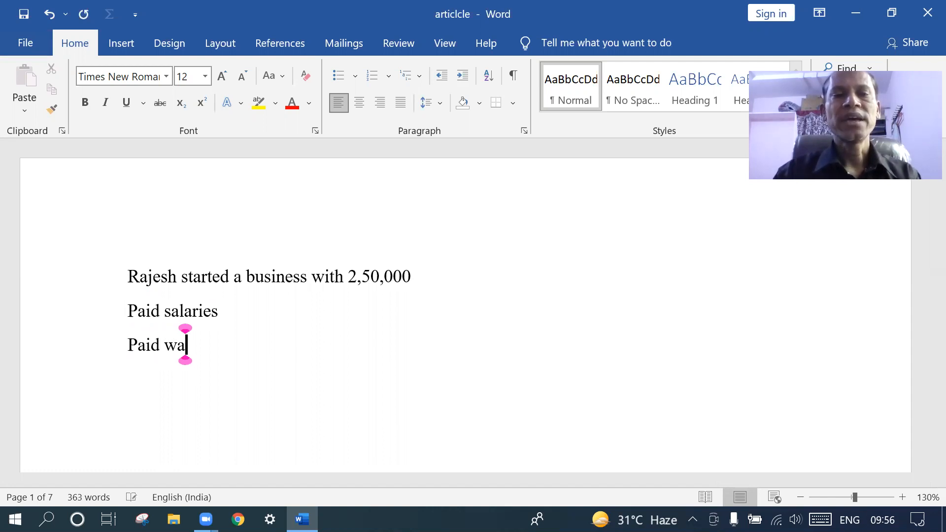
pyautogui.write('ges')
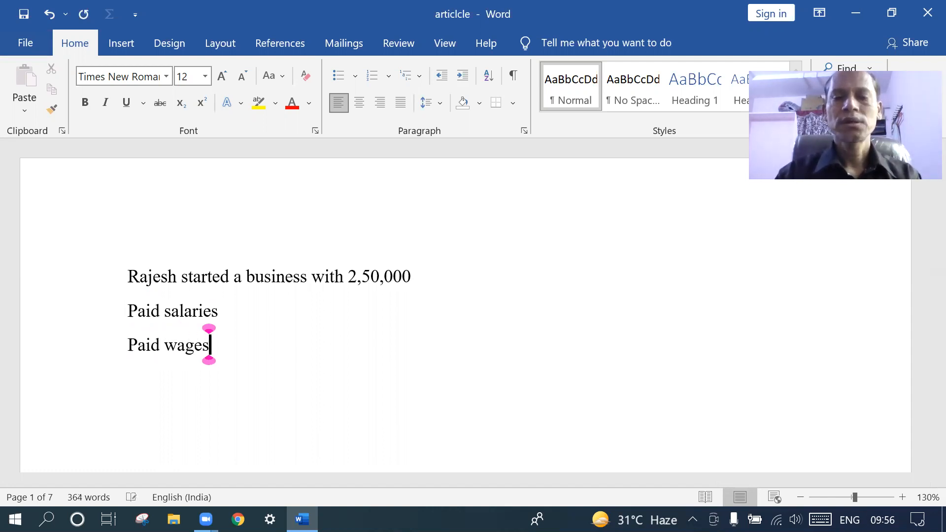
pyautogui.press('Return')
pyautogui.write('i')
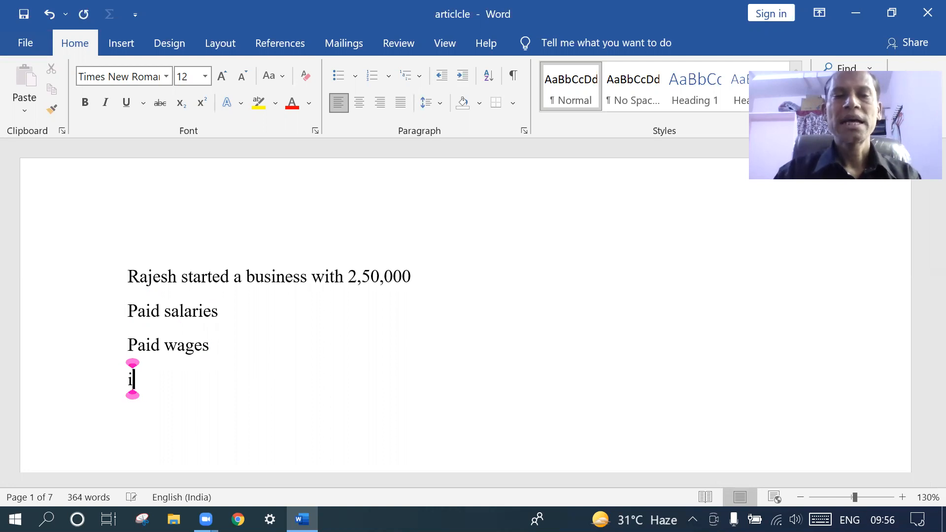
pyautogui.write('ntre')
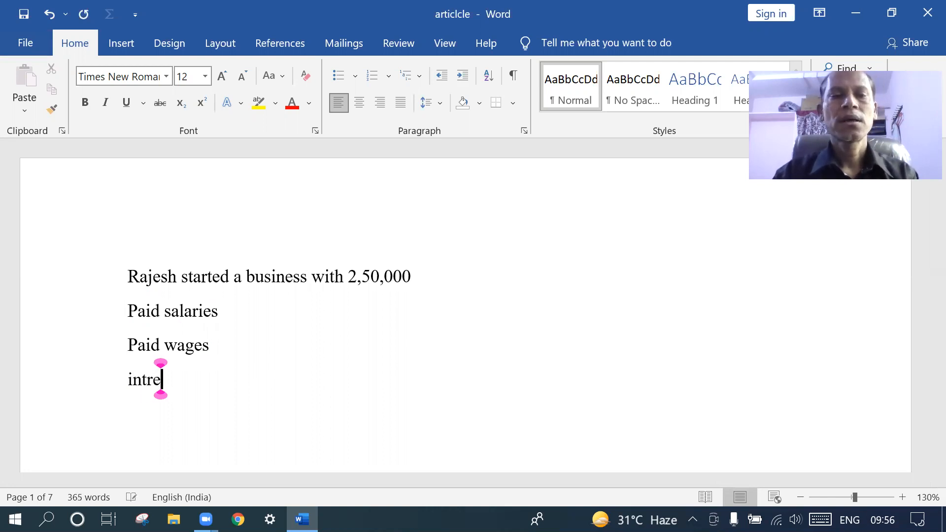
pyautogui.write('st re')
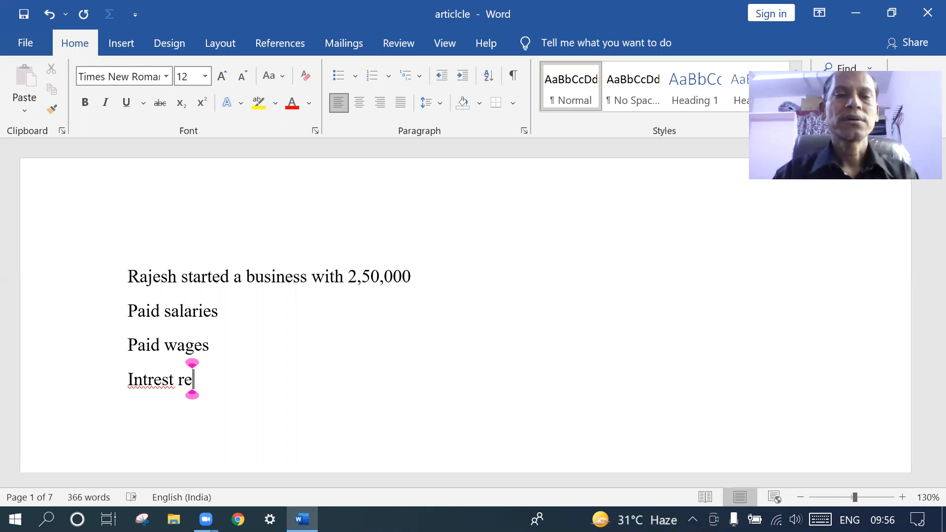
pyautogui.write('ce')
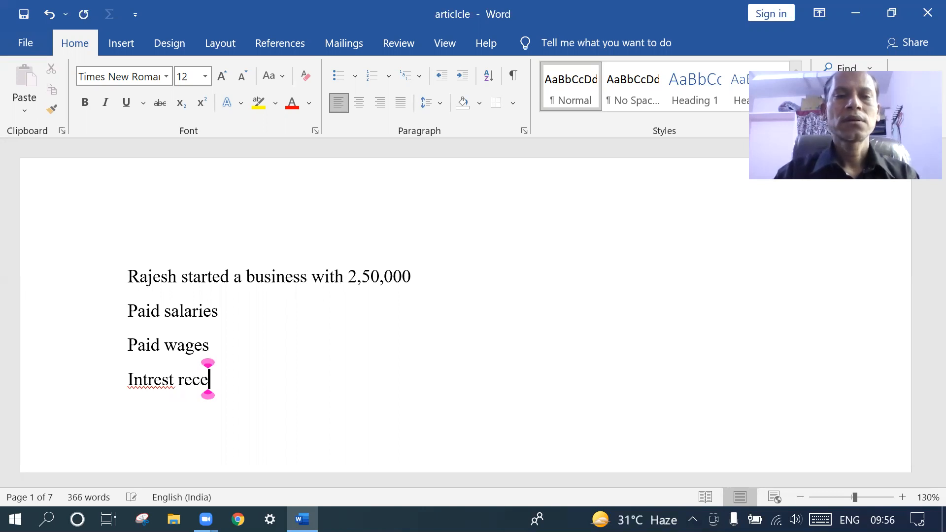
pyautogui.write('iv')
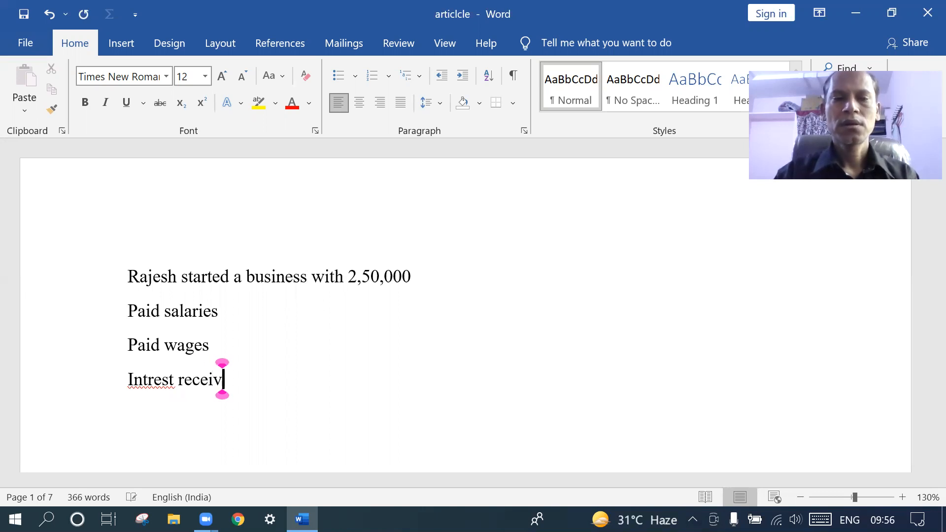
pyautogui.write('wd')
pyautogui.press('BackSpace')
pyautogui.press('BackSpace')
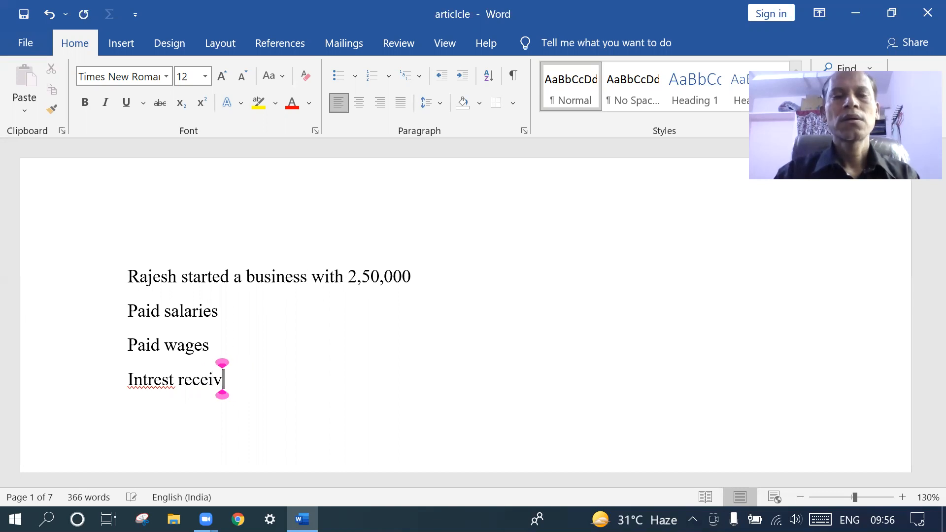
pyautogui.write('ed')
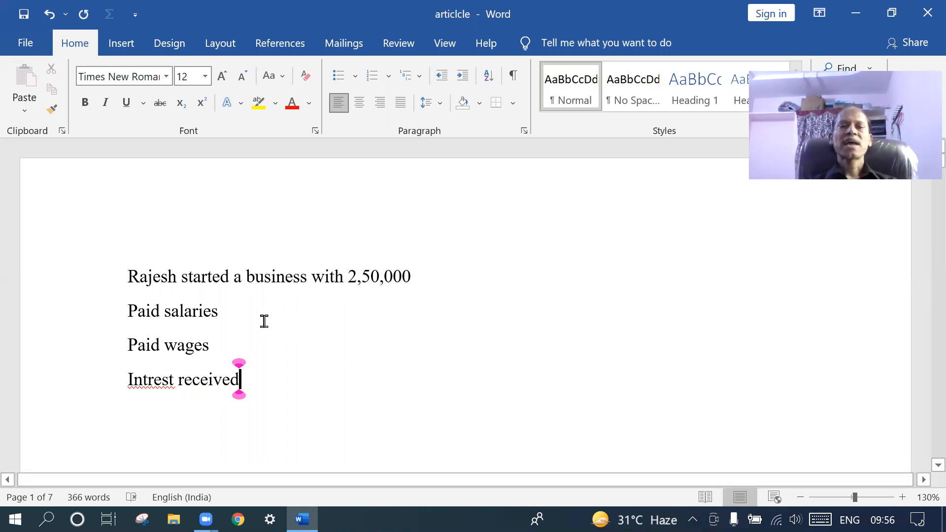
pyautogui.click(231, 314)
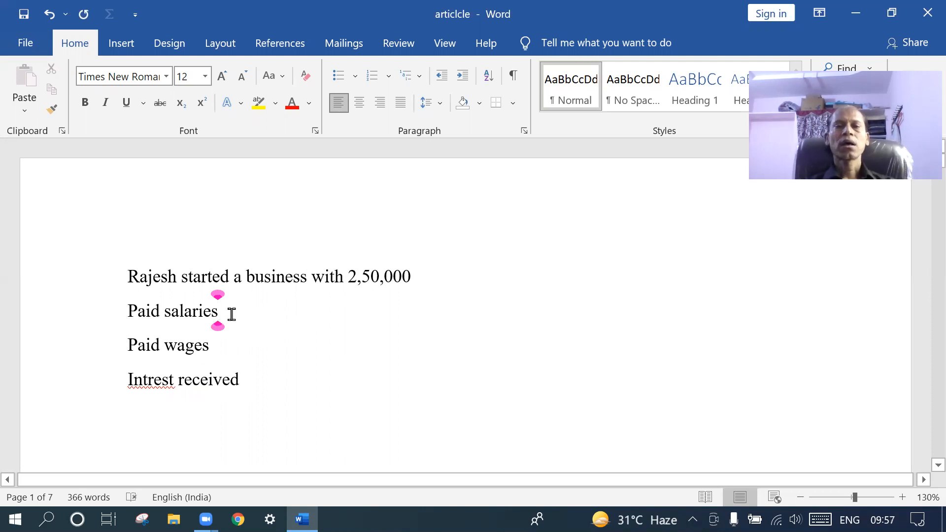
# Insert 'purchased 3 computers 60000' after the opening sentence, replacing the unfinished 'Sold the 3 comp' text
pyautogui.click(415, 279)
pyautogui.press('Return')
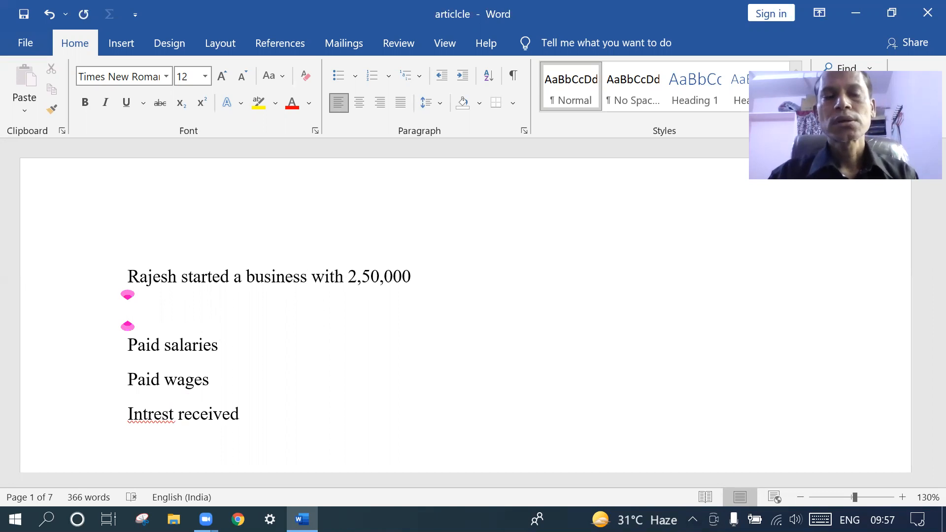
pyautogui.write('Sold ')
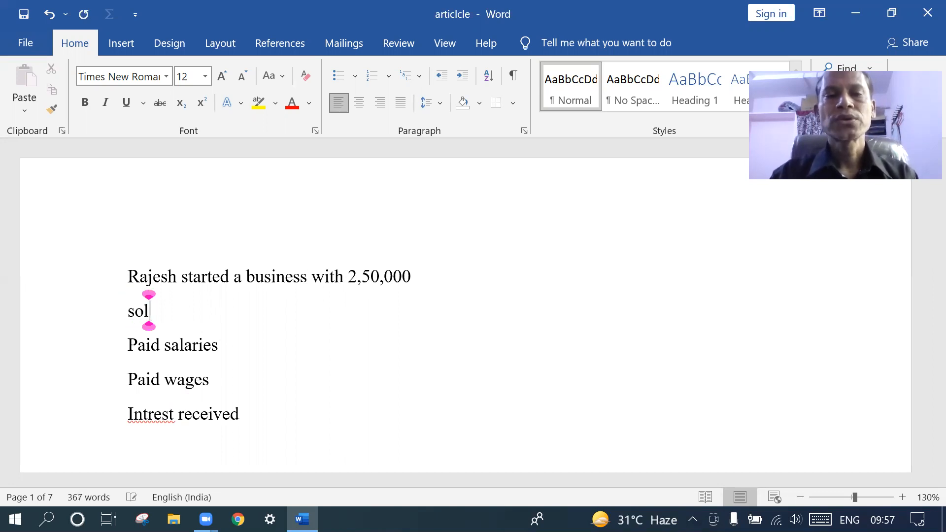
pyautogui.write('the ')
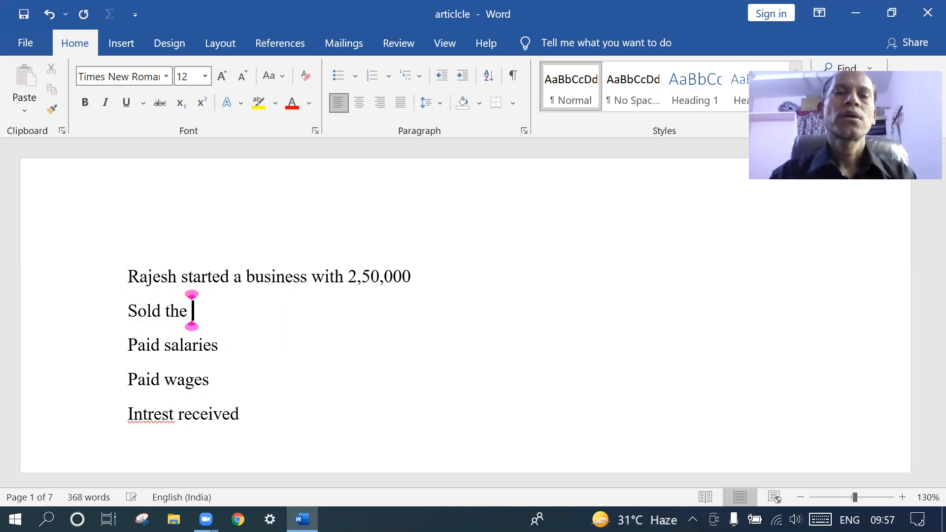
pyautogui.write('3 ')
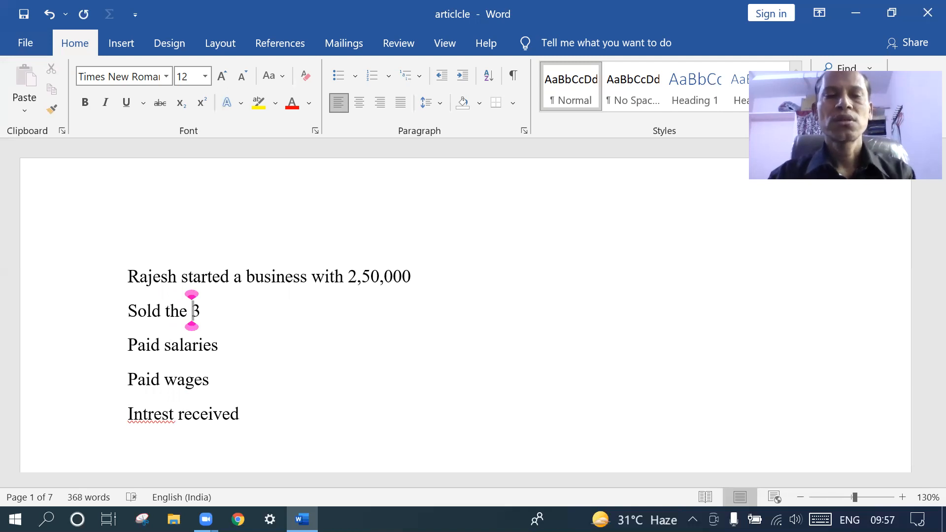
pyautogui.write('compi')
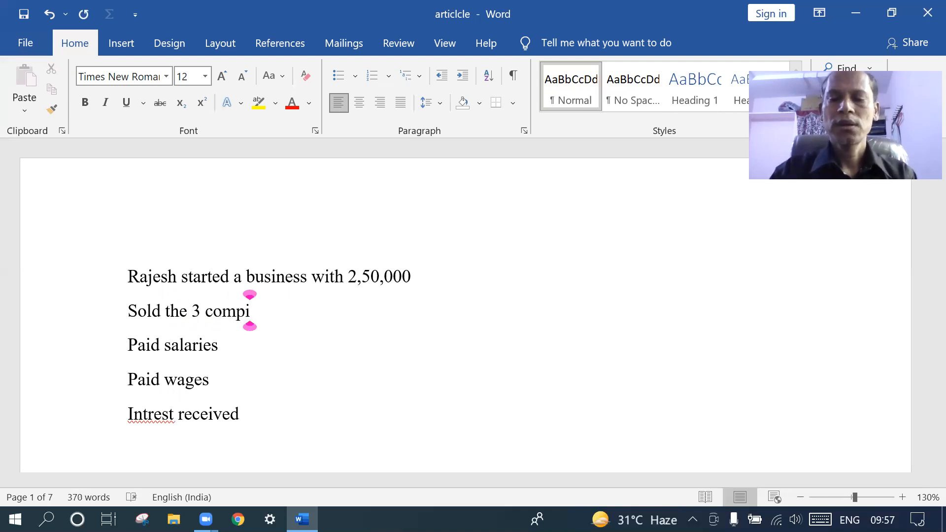
pyautogui.press('BackSpace')
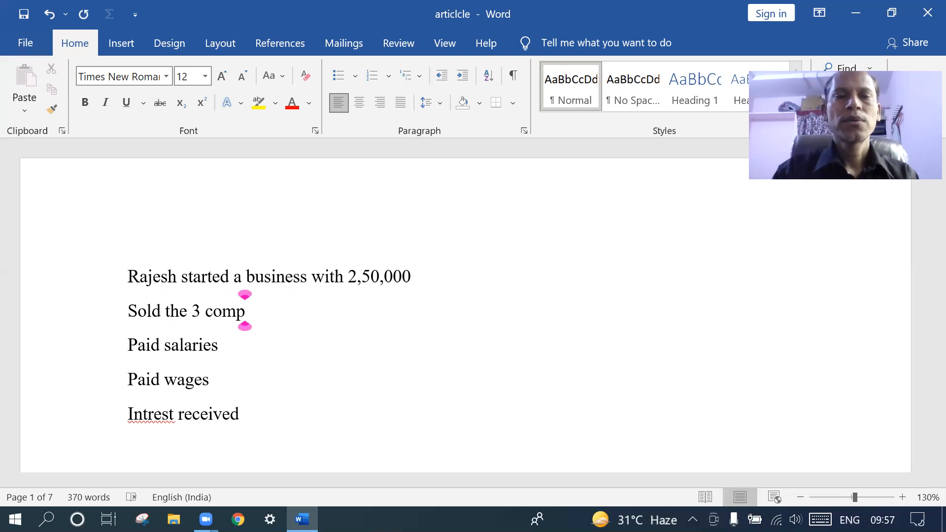
pyautogui.press('BackSpace')
pyautogui.press('BackSpace')
pyautogui.press('BackSpace')
pyautogui.press('BackSpace')
pyautogui.press('BackSpace')
pyautogui.press('BackSpace')
pyautogui.press('BackSpace')
pyautogui.press('BackSpace')
pyautogui.press('BackSpace')
pyautogui.press('BackSpace')
pyautogui.press('BackSpace')
pyautogui.press('BackSpace')
pyautogui.press('BackSpace')
pyautogui.press('BackSpace')
pyautogui.press('BackSpace')
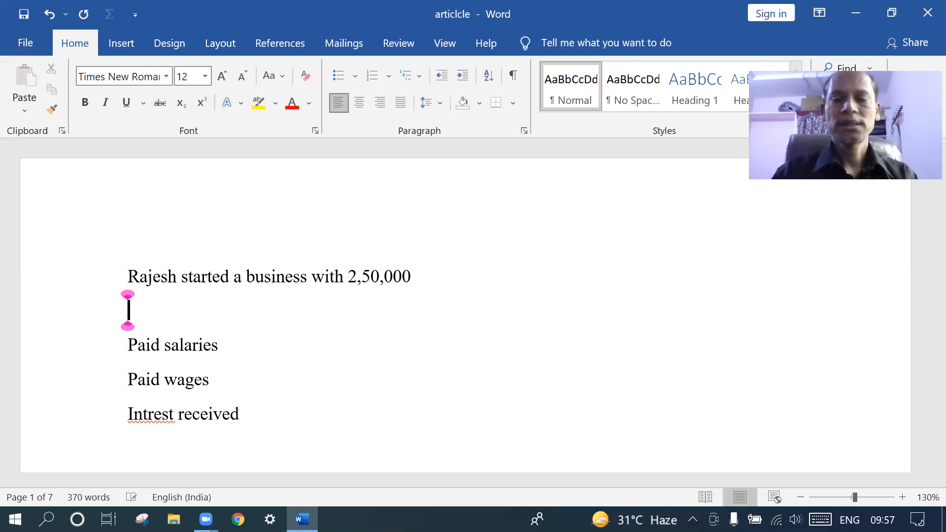
pyautogui.write('pur')
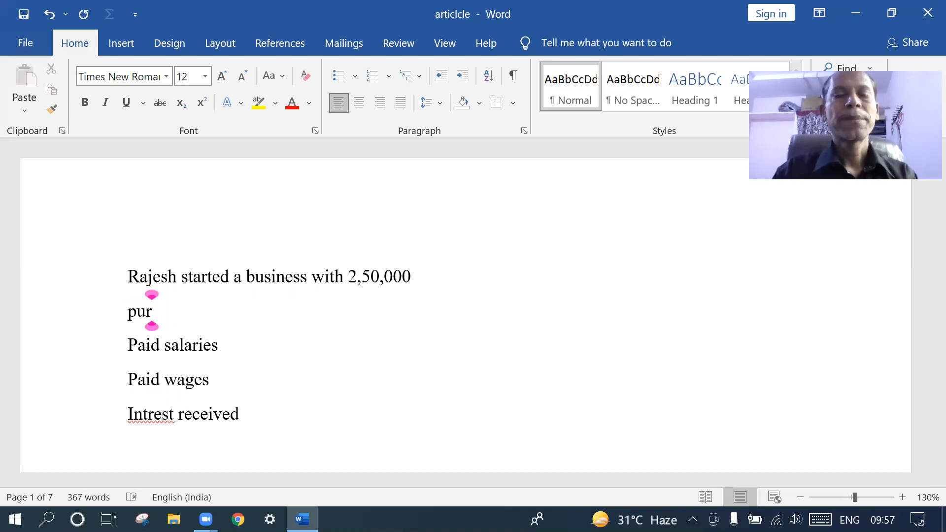
pyautogui.write('cha')
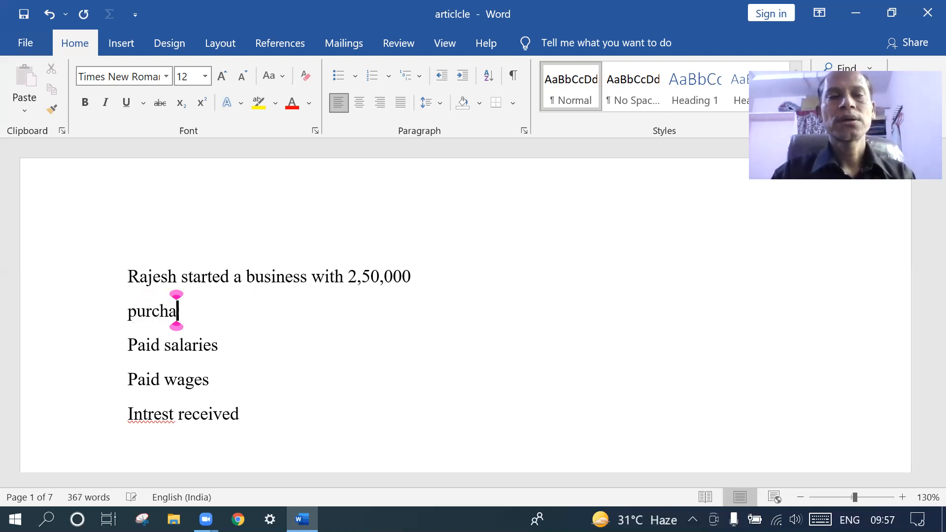
pyautogui.write('sed ')
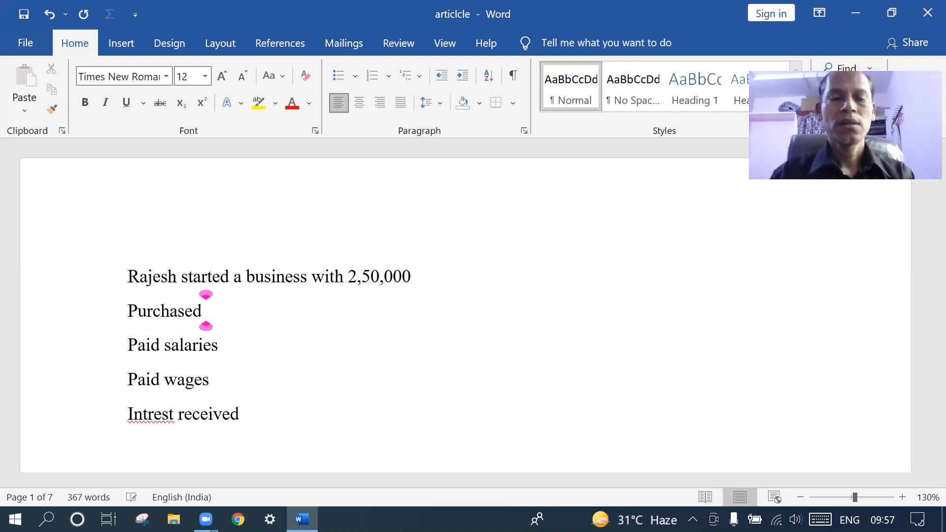
pyautogui.write('3 com')
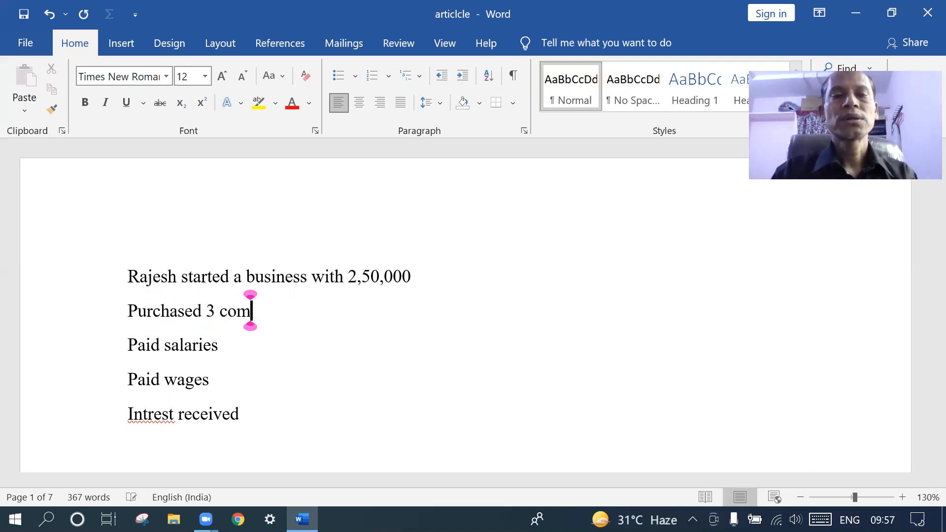
pyautogui.write('puters')
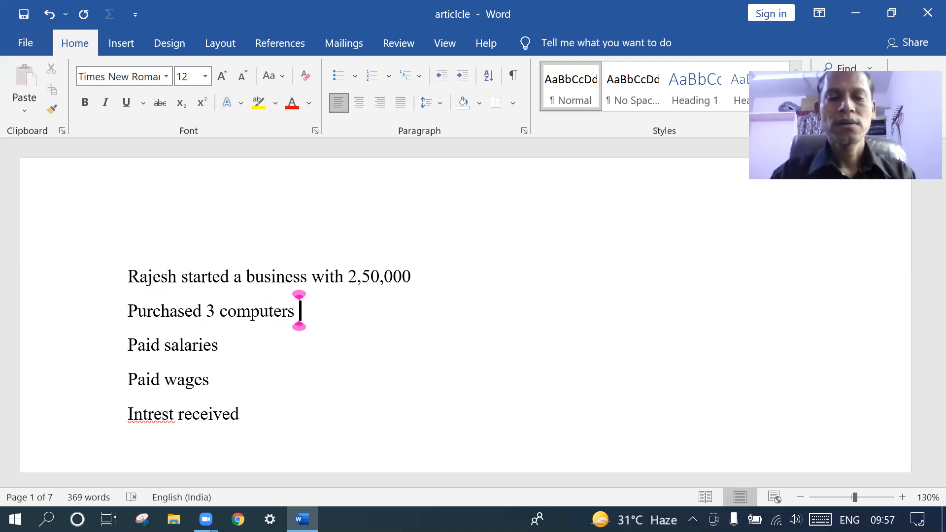
pyautogui.write(' 60000')
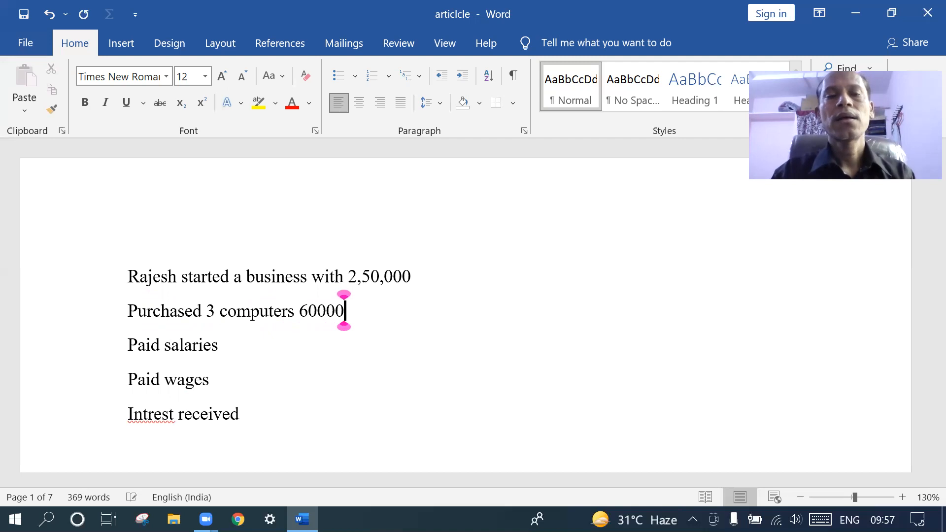
pyautogui.press('Return')
# Type the line 'sold the 3 computers 75000'
pyautogui.write('sold the ')
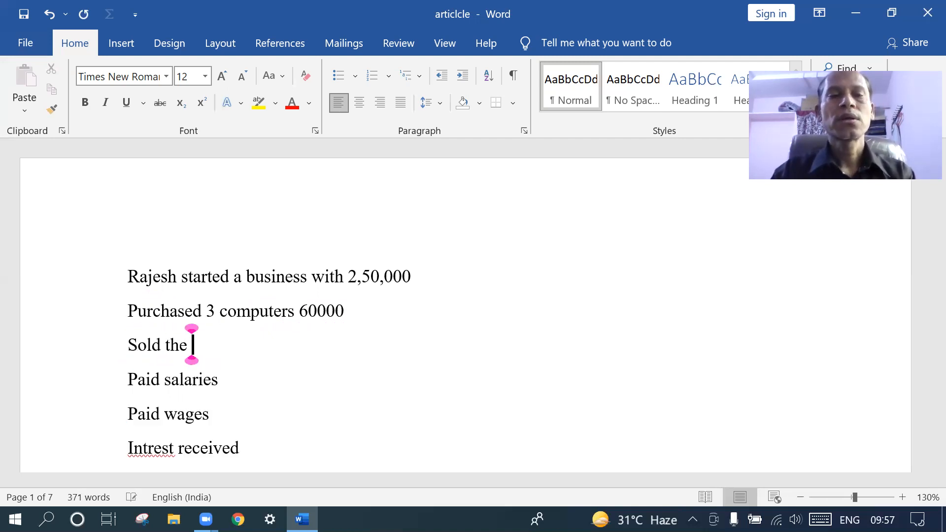
pyautogui.write('3 ')
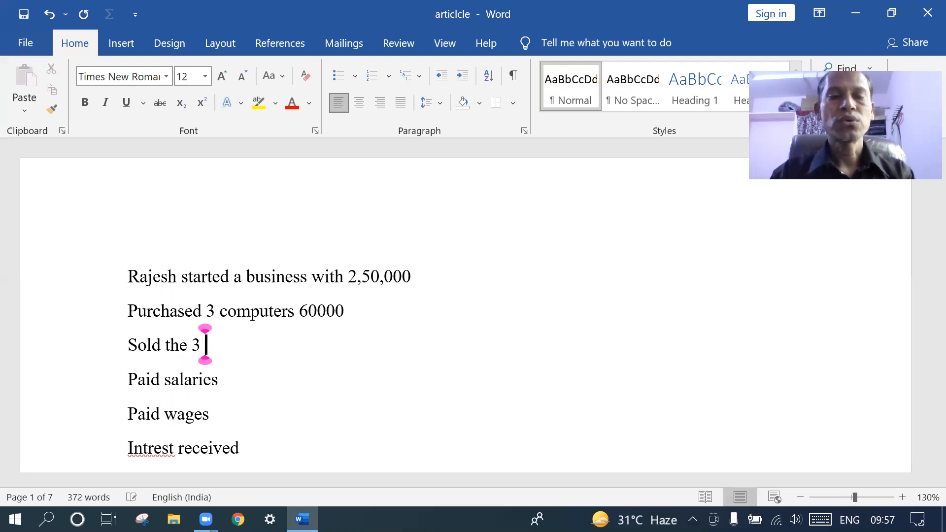
pyautogui.write('computers')
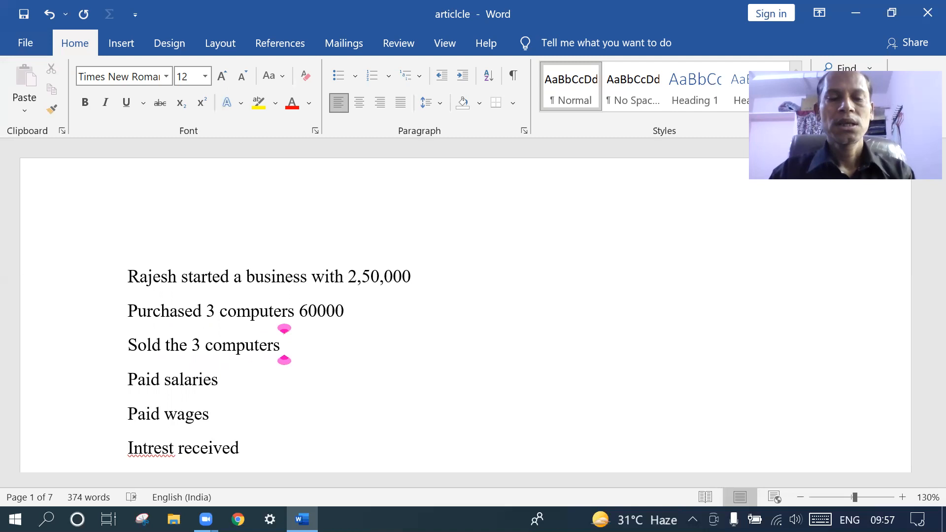
pyautogui.write(' 70')
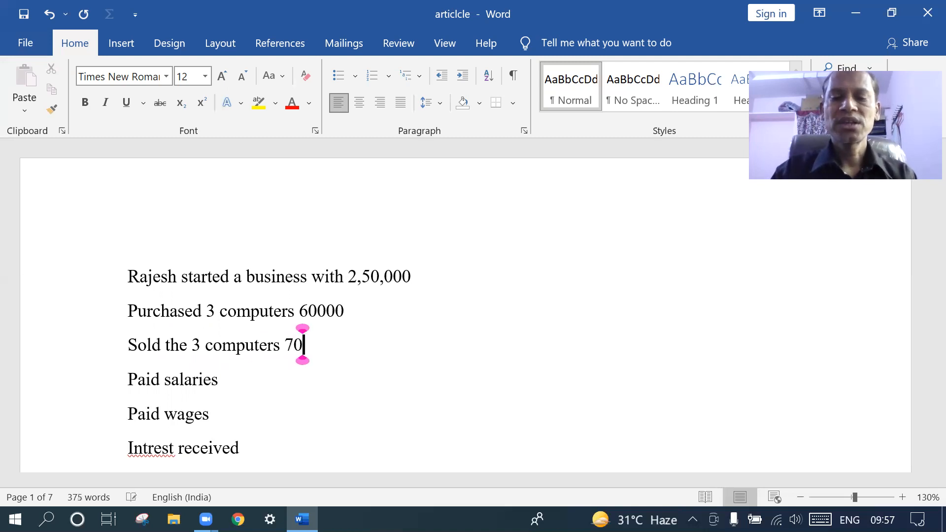
pyautogui.press('BackSpace')
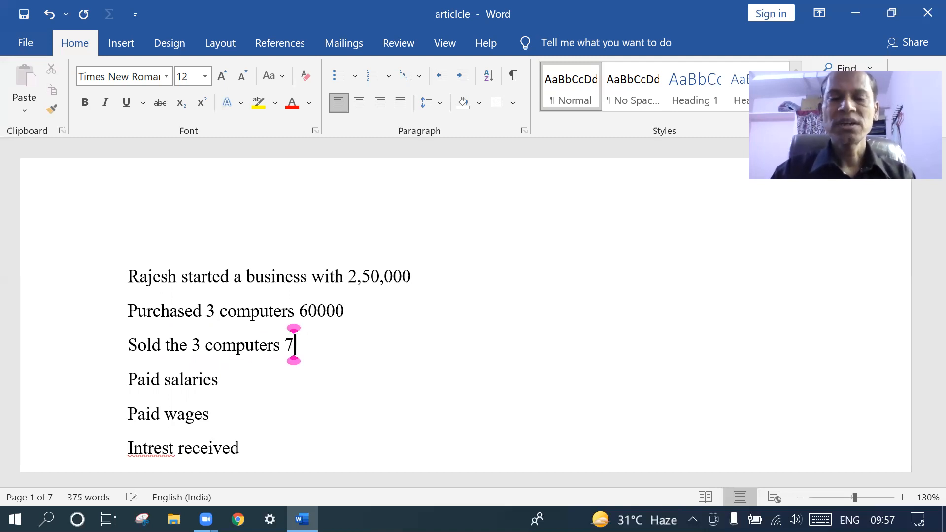
pyautogui.write('5')
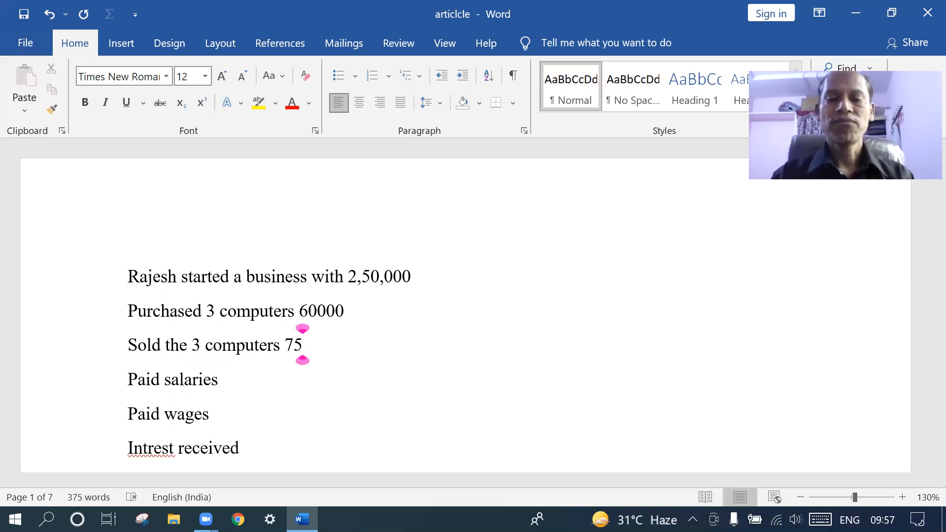
pyautogui.write('000')
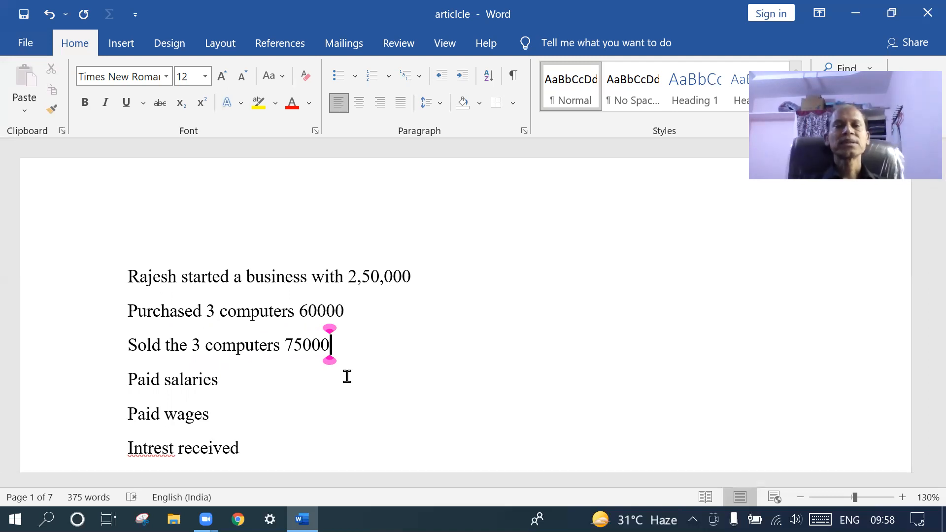
pyautogui.scroll(-1, 347, 376)
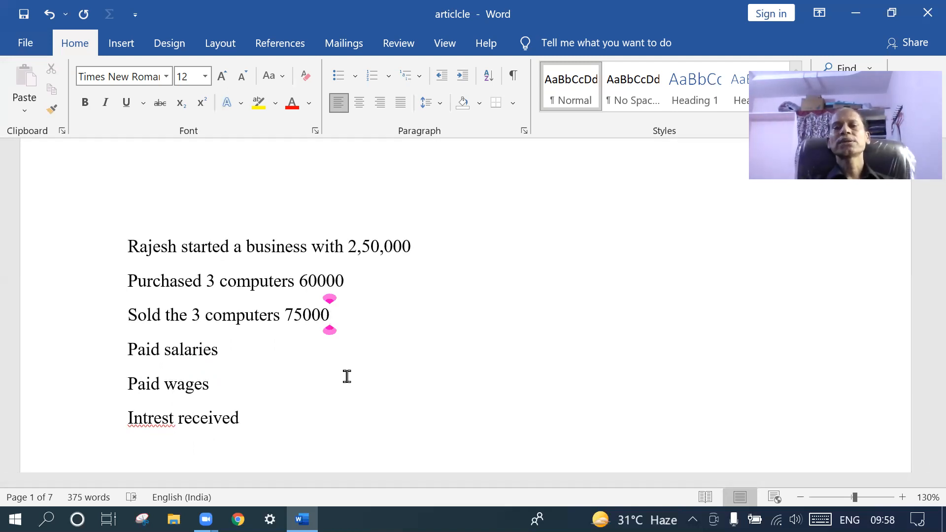
pyautogui.click(296, 282)
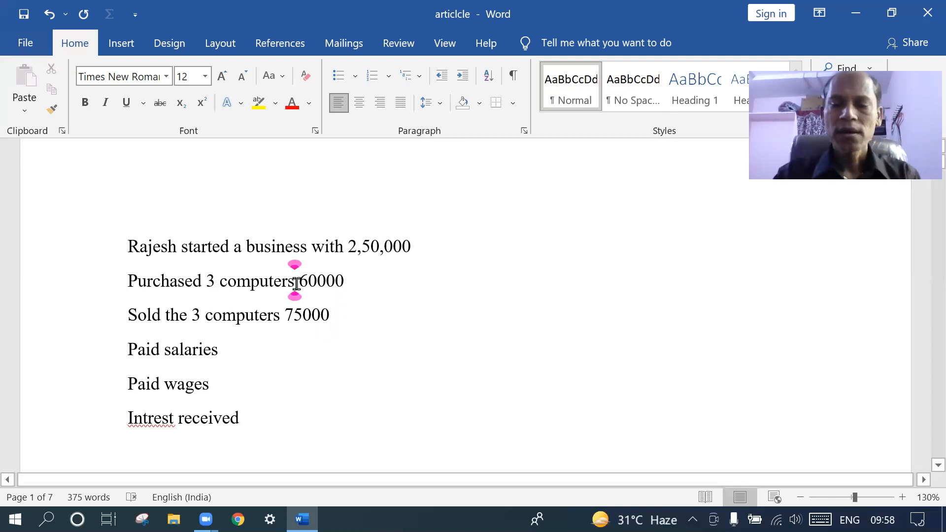
pyautogui.write('@ ')
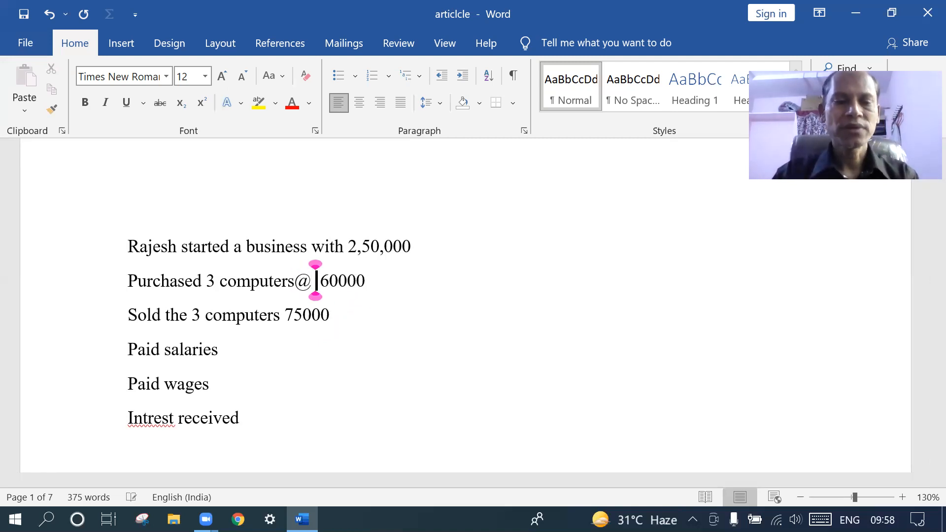
pyautogui.write('20000')
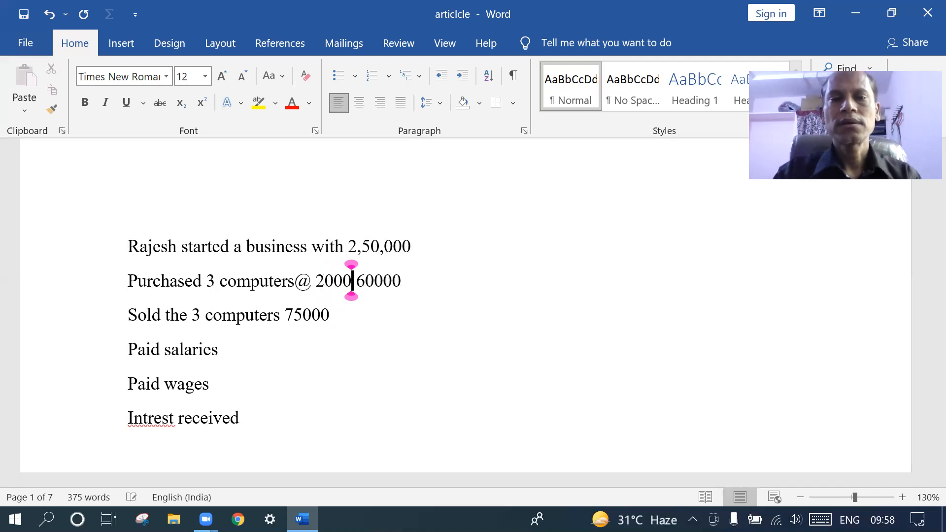
pyautogui.write(' ,')
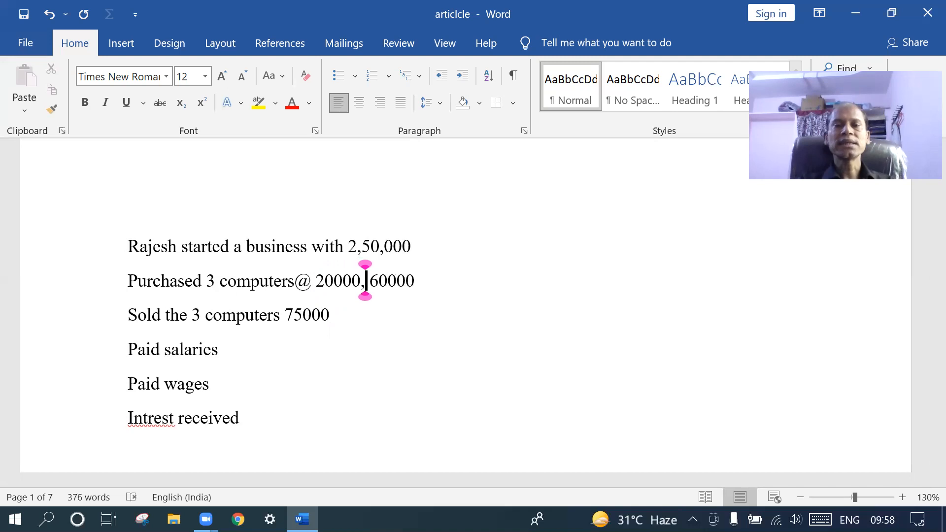
pyautogui.click(419, 284)
pyautogui.press('Return')
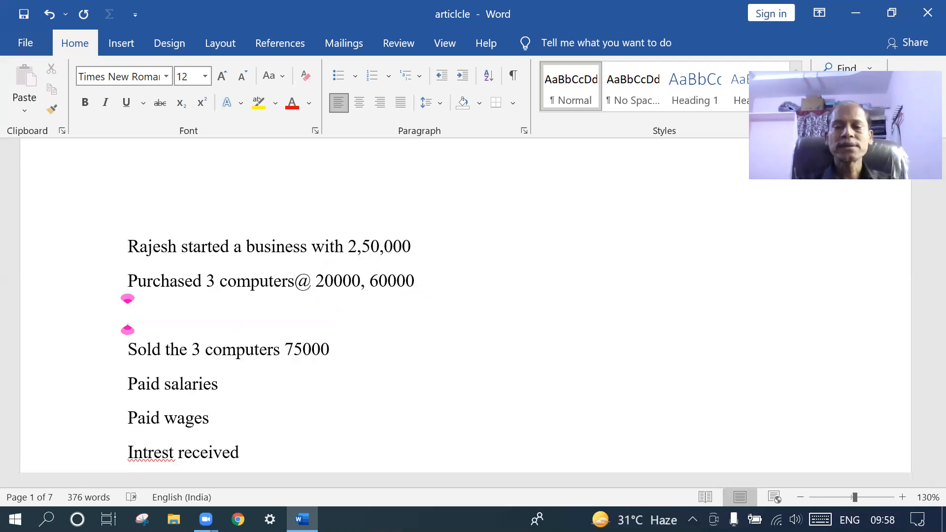
pyautogui.press('BackSpace')
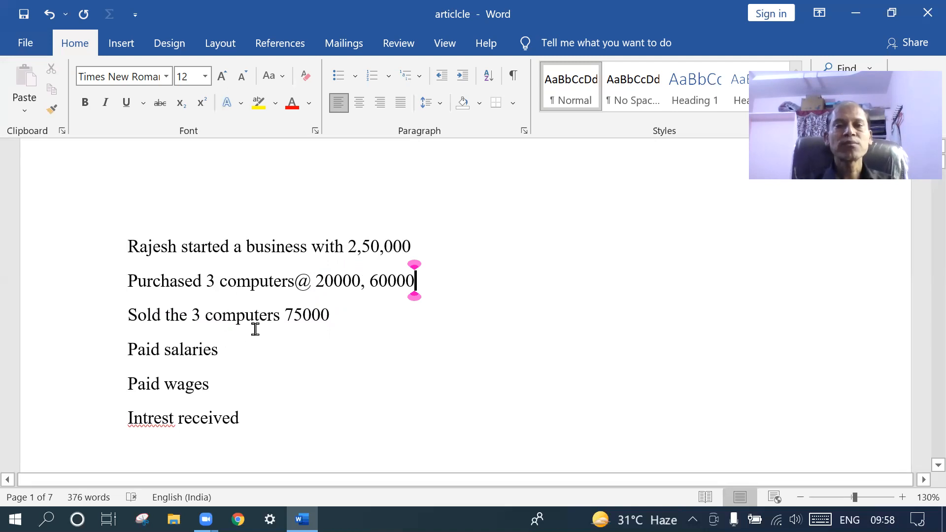
pyautogui.click(281, 317)
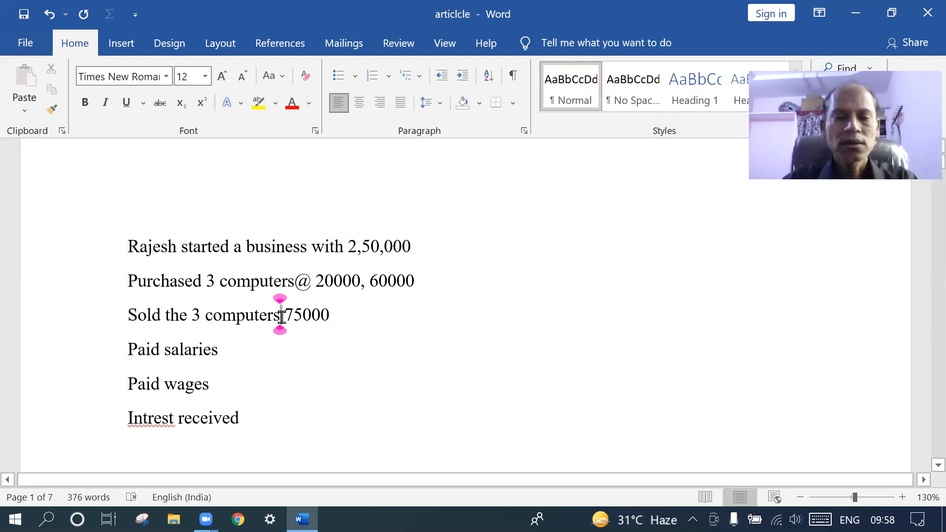
pyautogui.write('@')
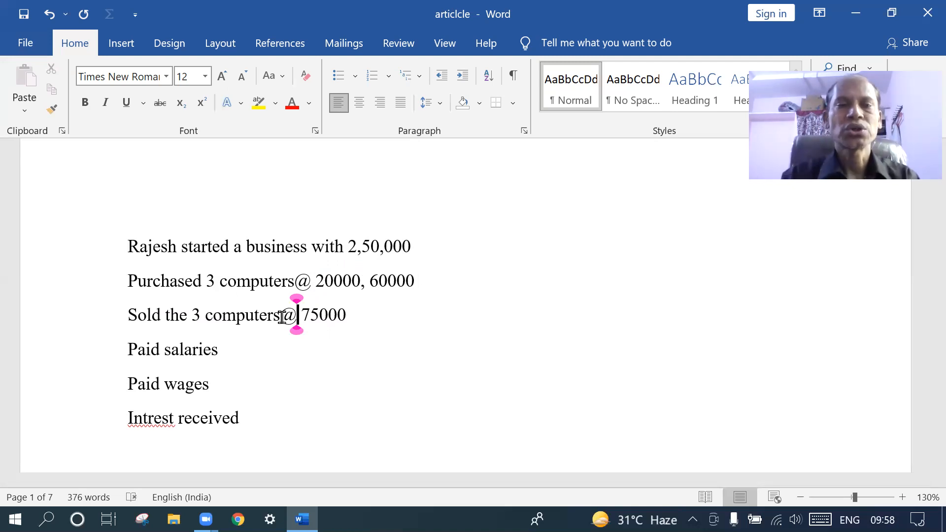
pyautogui.write('250')
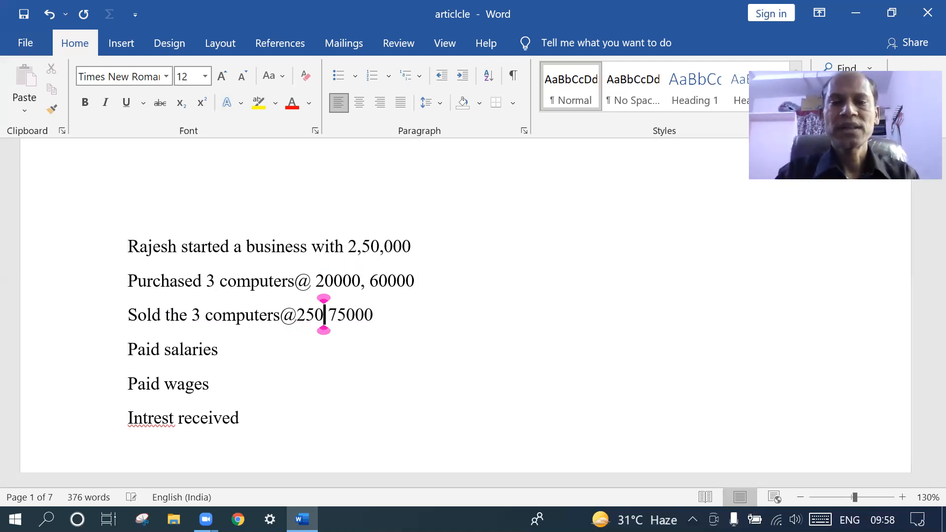
pyautogui.write('0')
pyautogui.write('0')
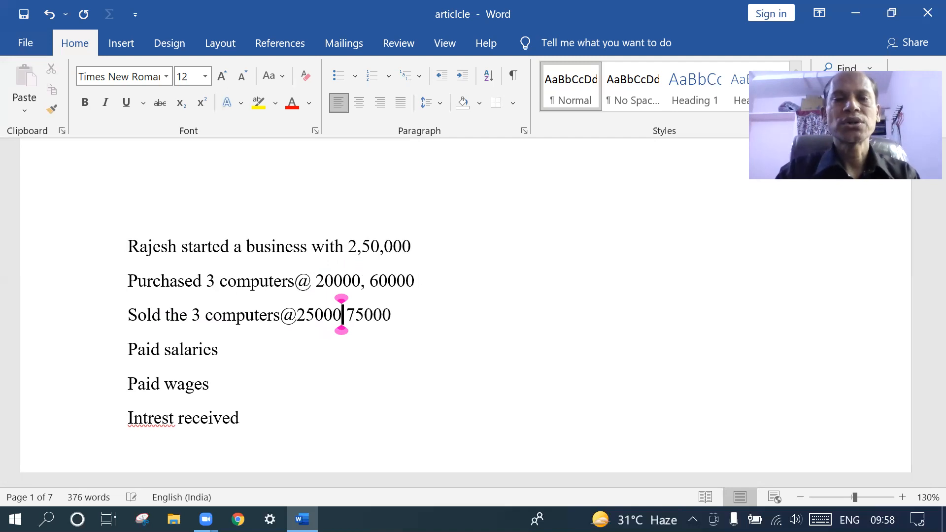
pyautogui.write('each,')
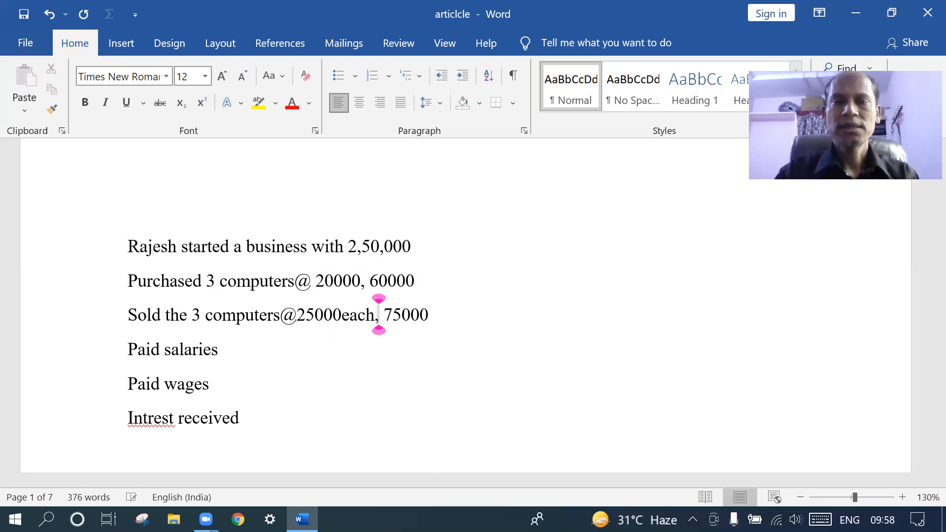
pyautogui.click(360, 280)
pyautogui.write('each')
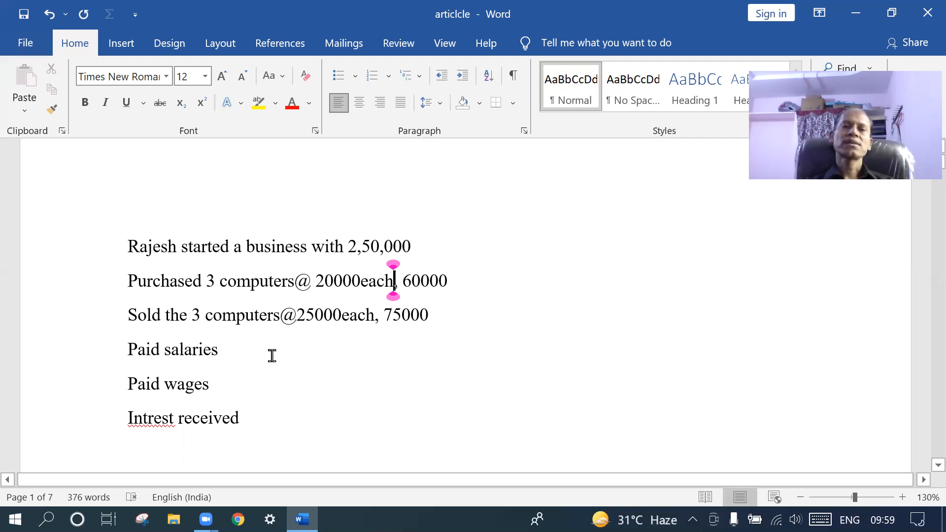
# Enter salaries 3000 and wages 2000, tabbed into the amounts column
pyautogui.click(232, 354)
pyautogui.press('Tab')
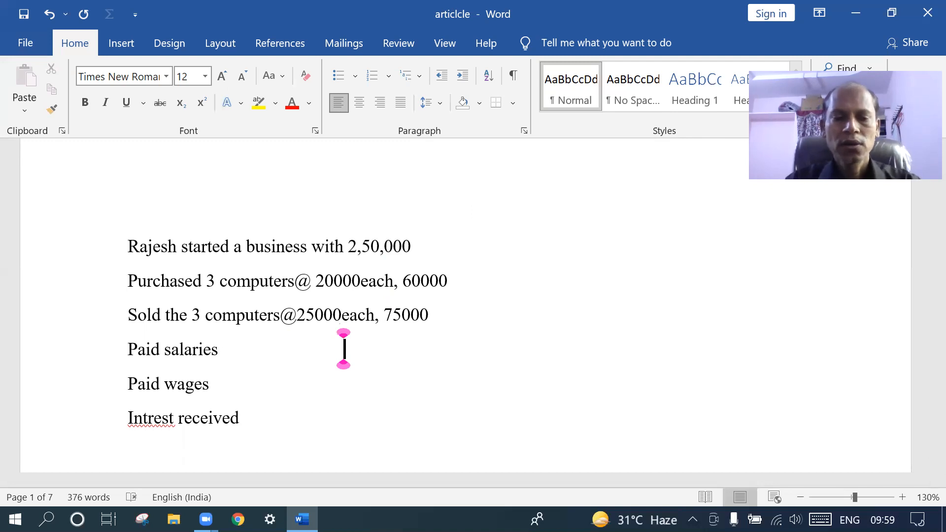
pyautogui.write('23000')
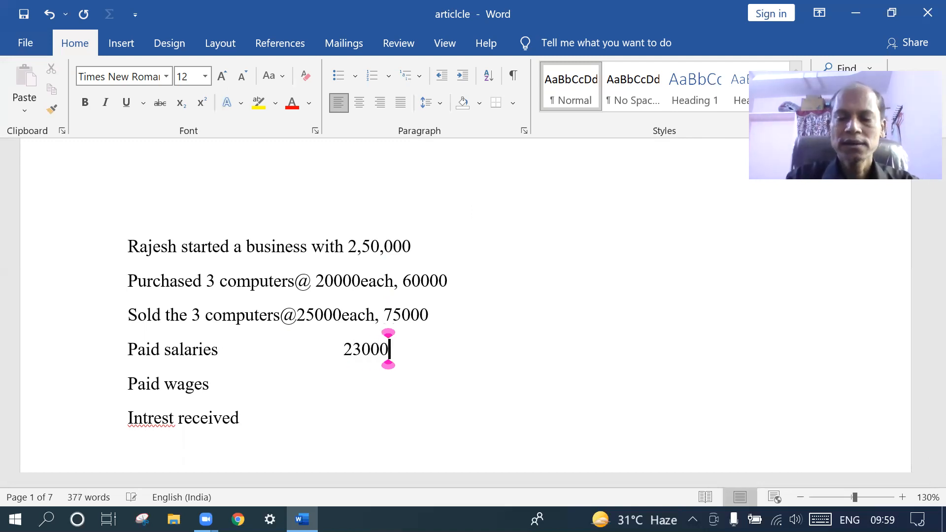
pyautogui.click(227, 390)
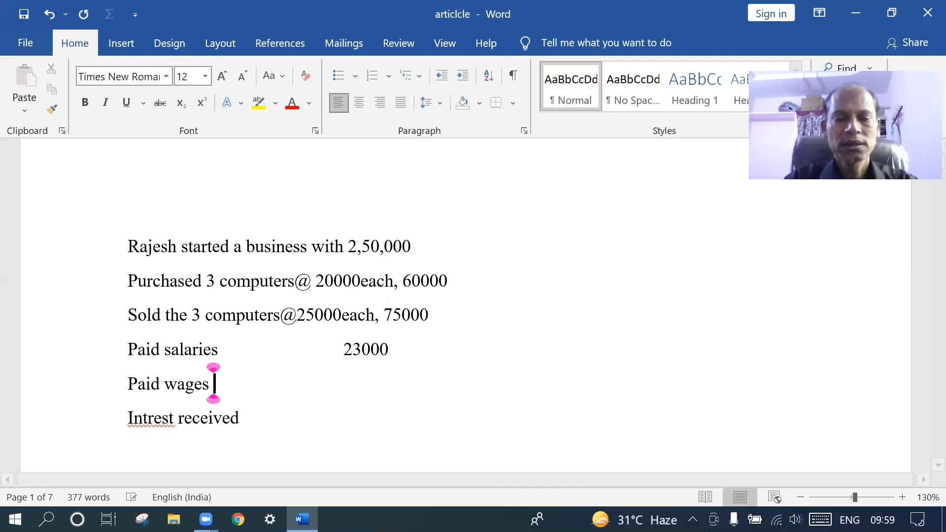
pyautogui.write('12000')
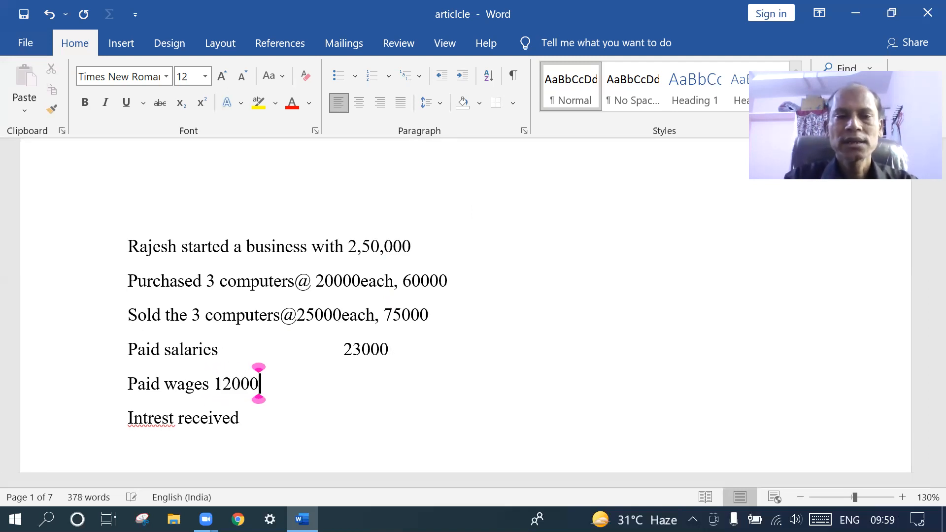
pyautogui.click(215, 389)
pyautogui.press('Tab')
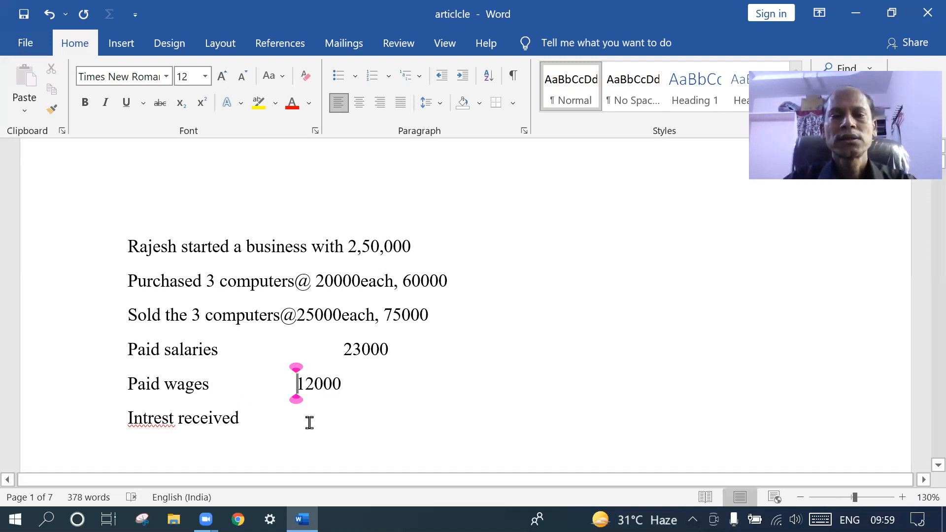
pyautogui.press('Right')
pyautogui.press('BackSpace')
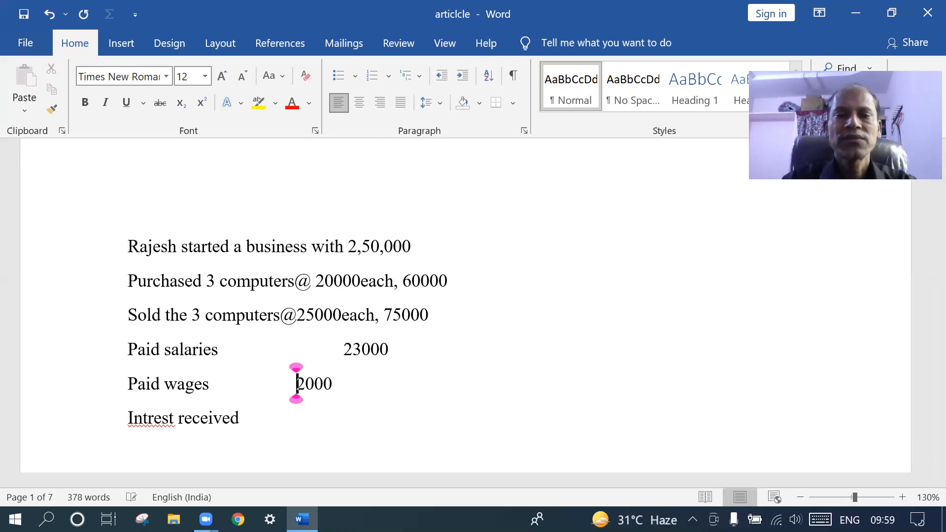
pyautogui.click(353, 349)
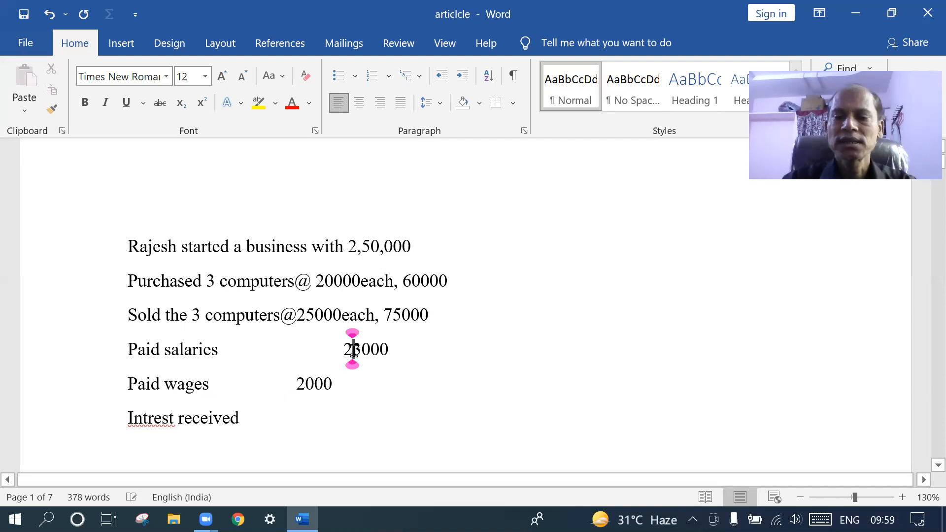
pyautogui.press('BackSpace')
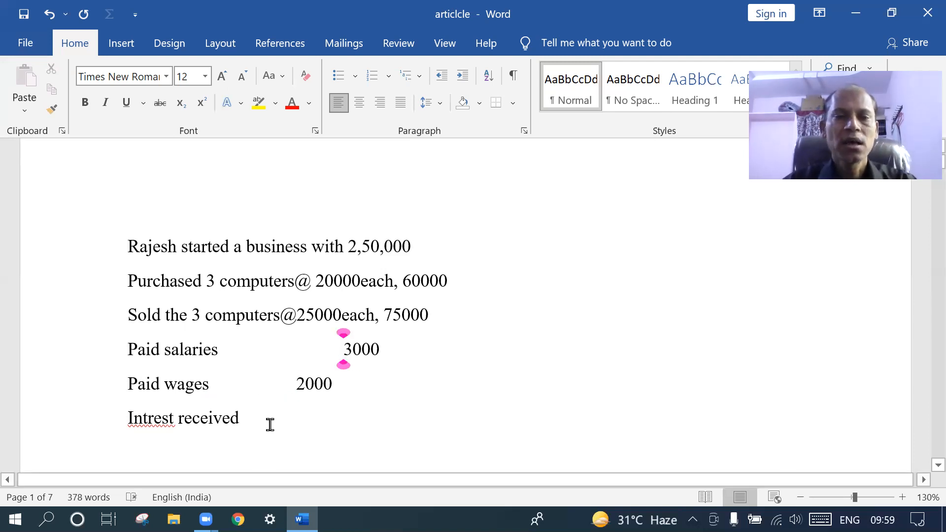
# Add 3500 after 'Intrest received' and align it under 3000
pyautogui.click(254, 416)
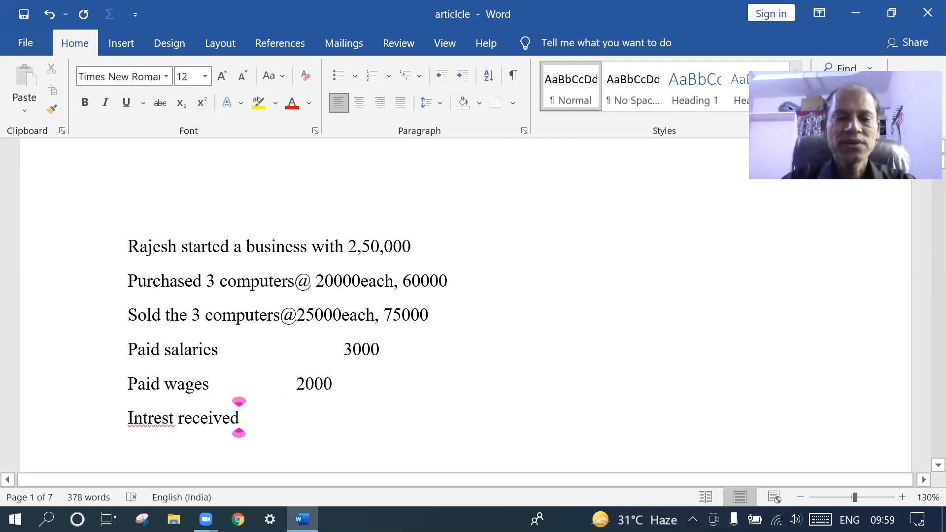
pyautogui.write('35')
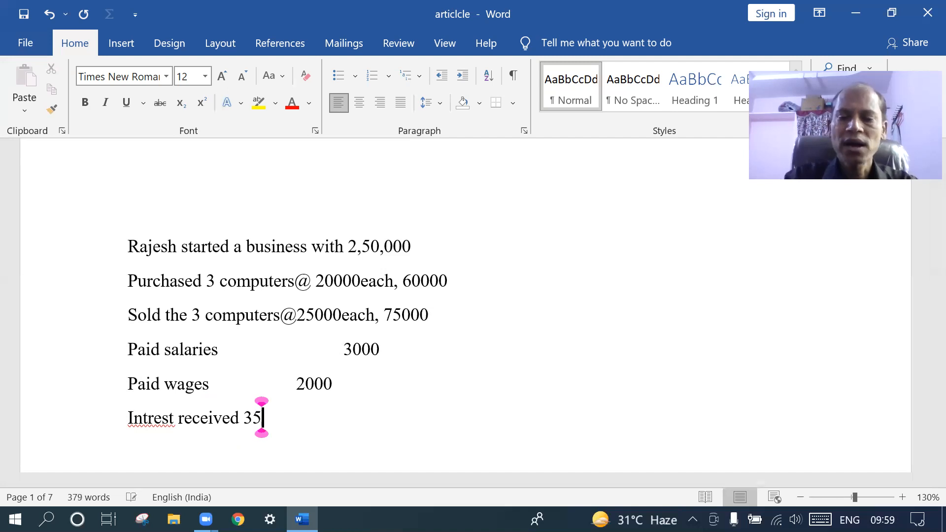
pyautogui.write('00')
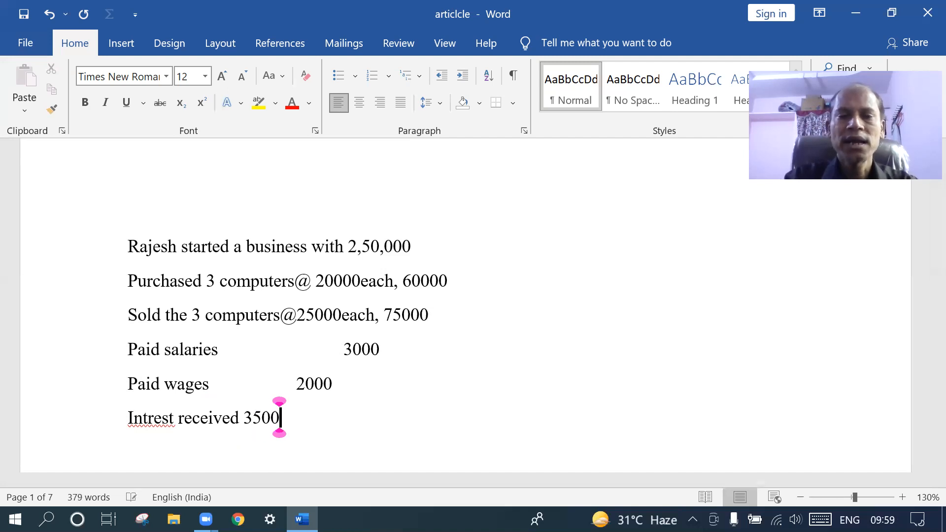
pyautogui.click(244, 418)
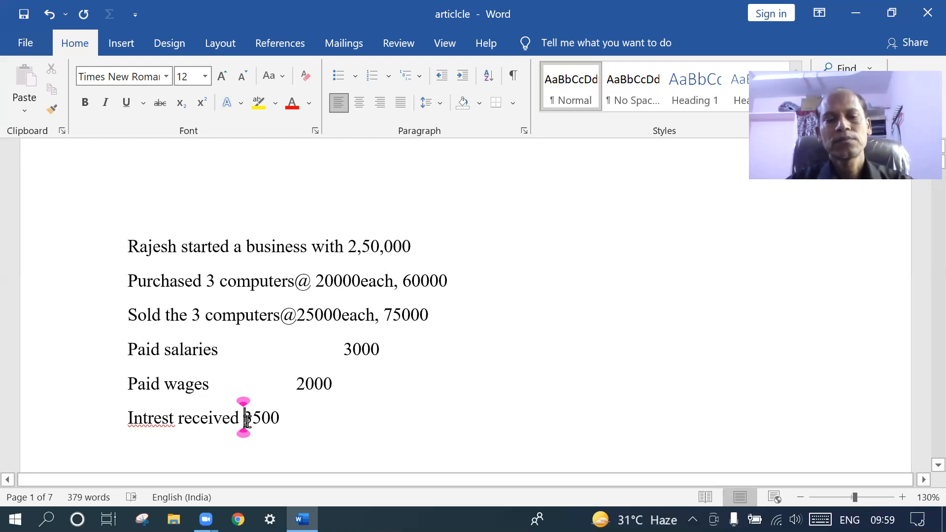
pyautogui.press('Tab')
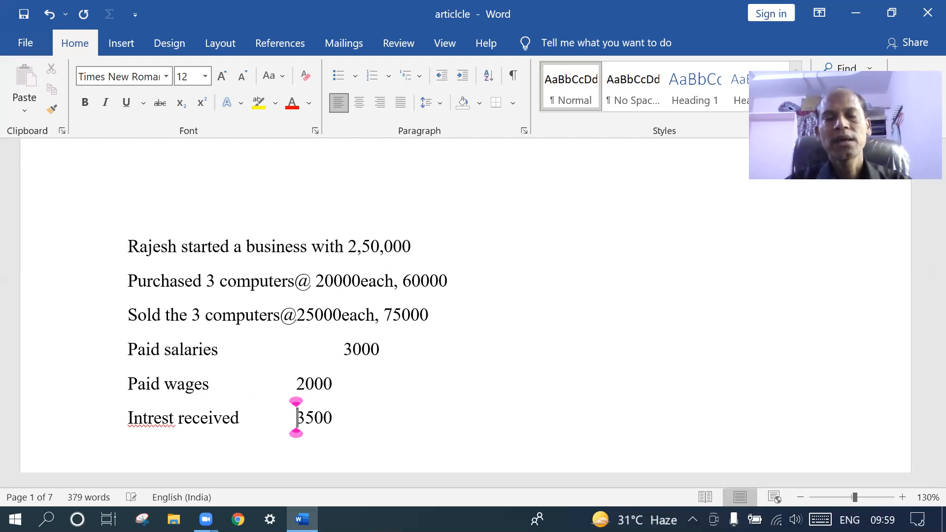
pyautogui.press('Tab')
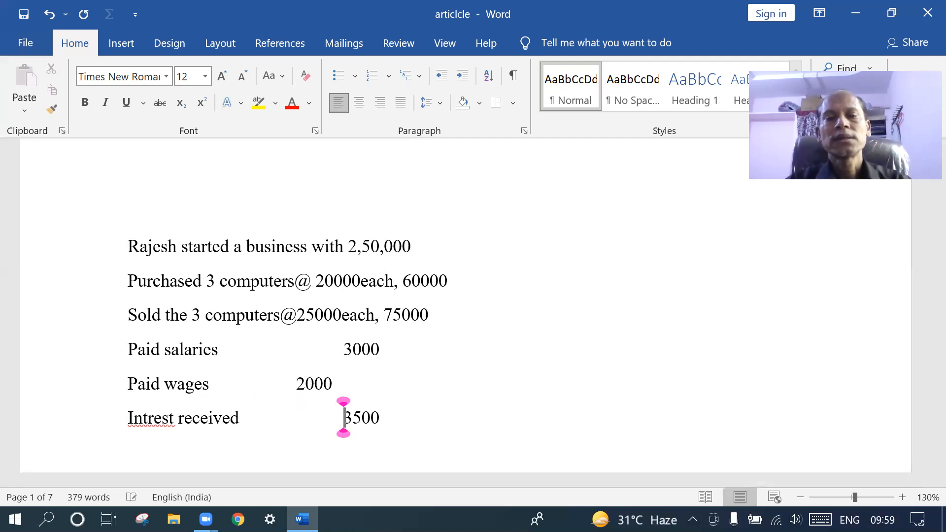
pyautogui.press('Tab')
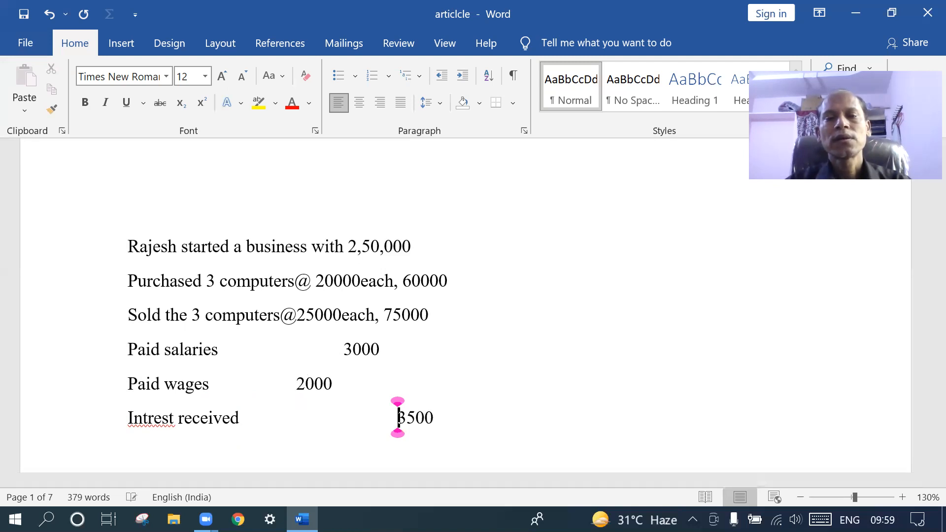
pyautogui.press('BackSpace')
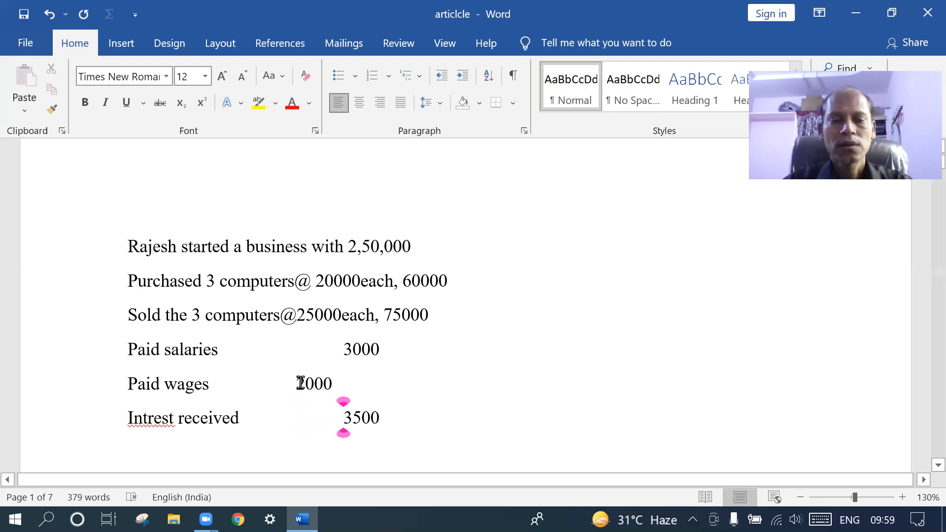
pyautogui.press('Tab')
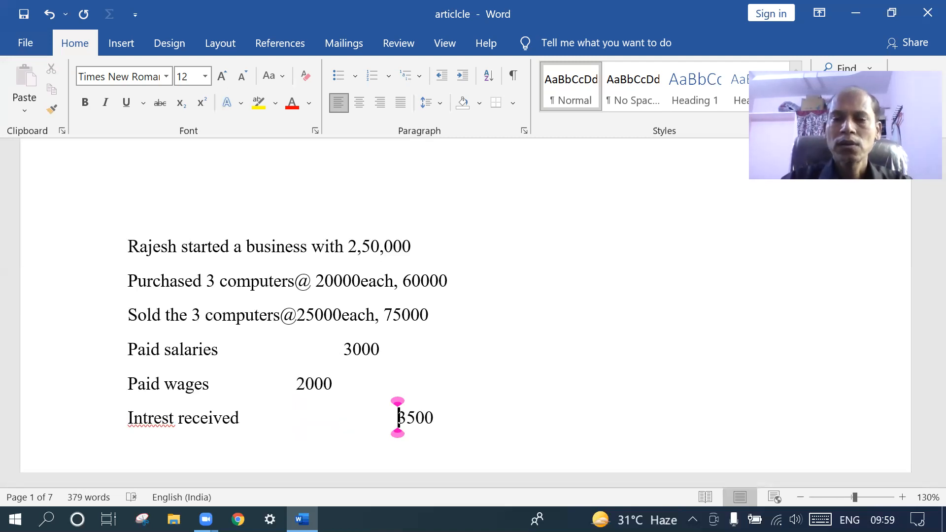
pyautogui.press('BackSpace')
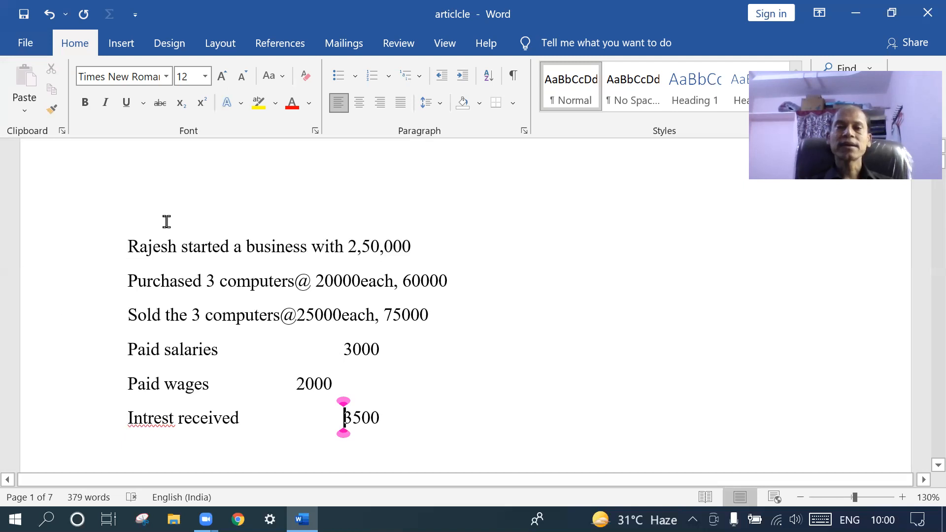
# Type 'Creation of company step 1' on a new line below the amounts
pyautogui.click(404, 418)
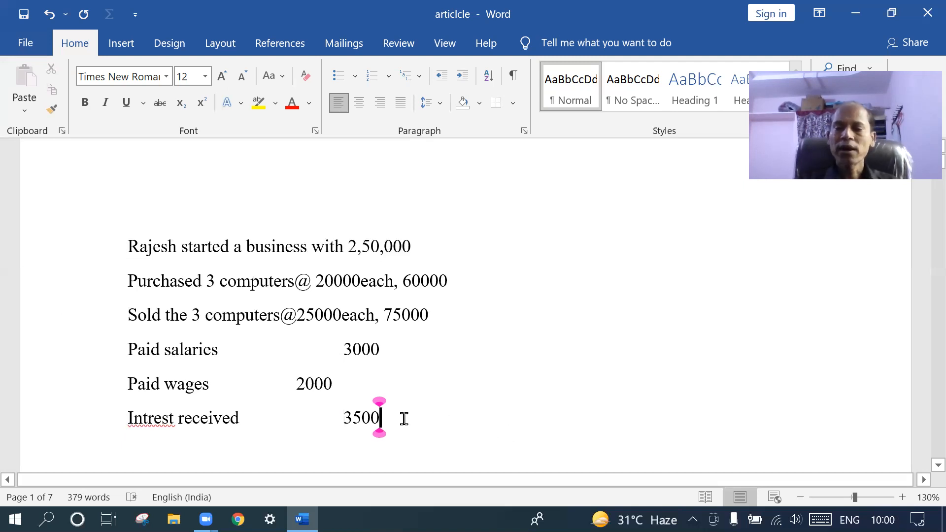
pyautogui.press('Return')
pyautogui.press('Return')
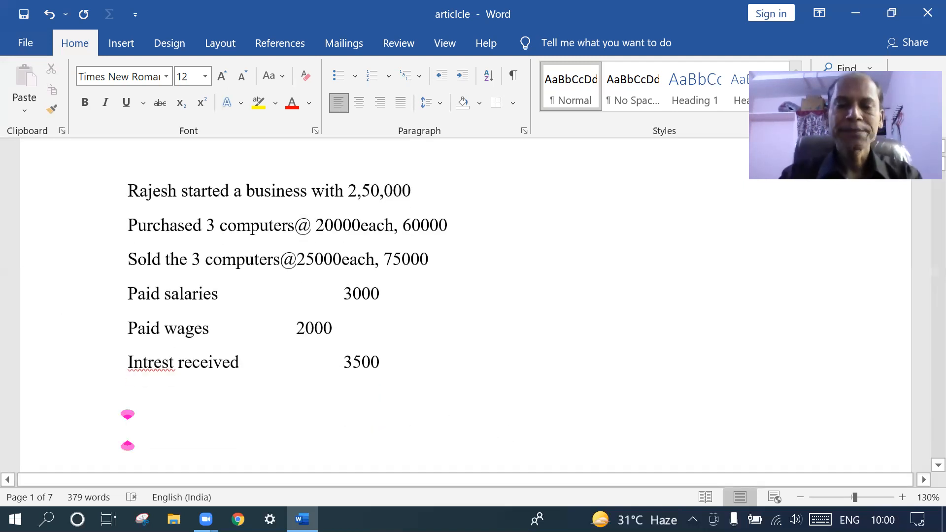
pyautogui.write('creatuib')
pyautogui.press('BackSpace')
pyautogui.press('BackSpace')
pyautogui.press('BackSpace')
pyautogui.write('ion of ')
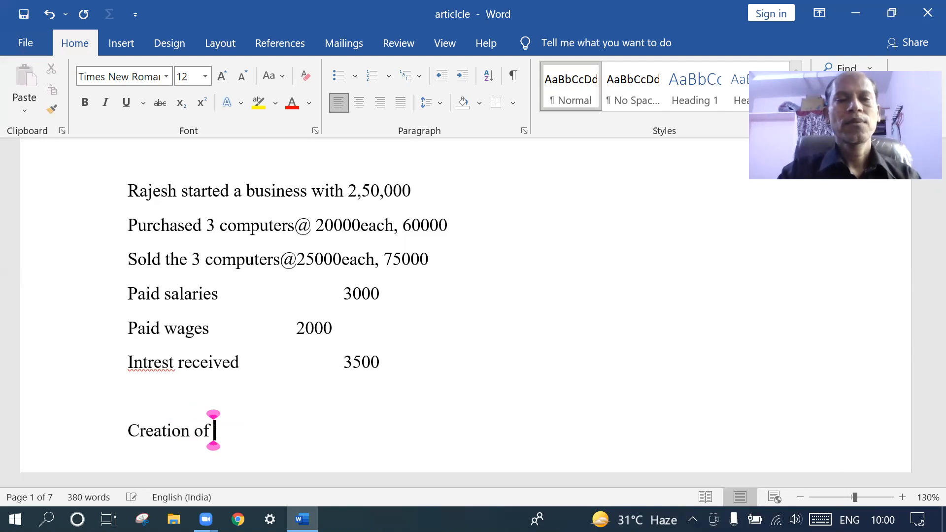
pyautogui.write('compan')
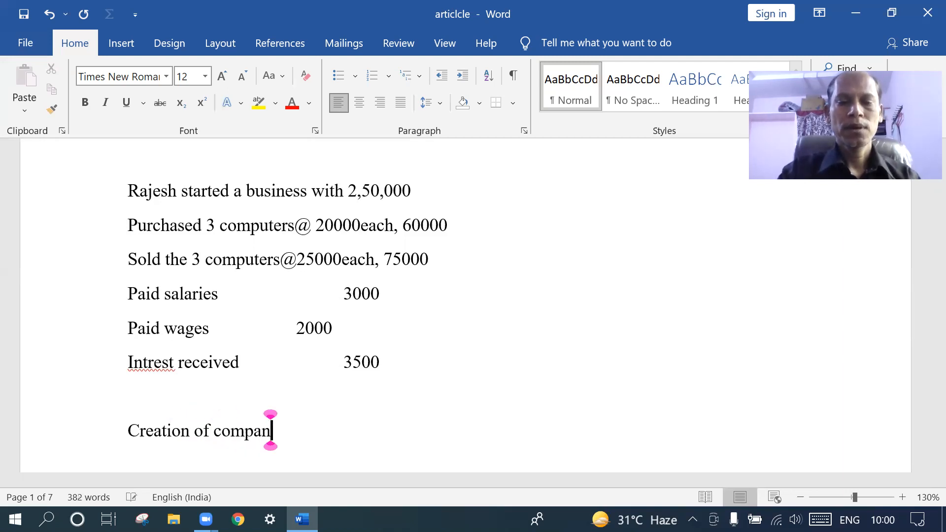
pyautogui.write('y i')
pyautogui.press('BackSpace')
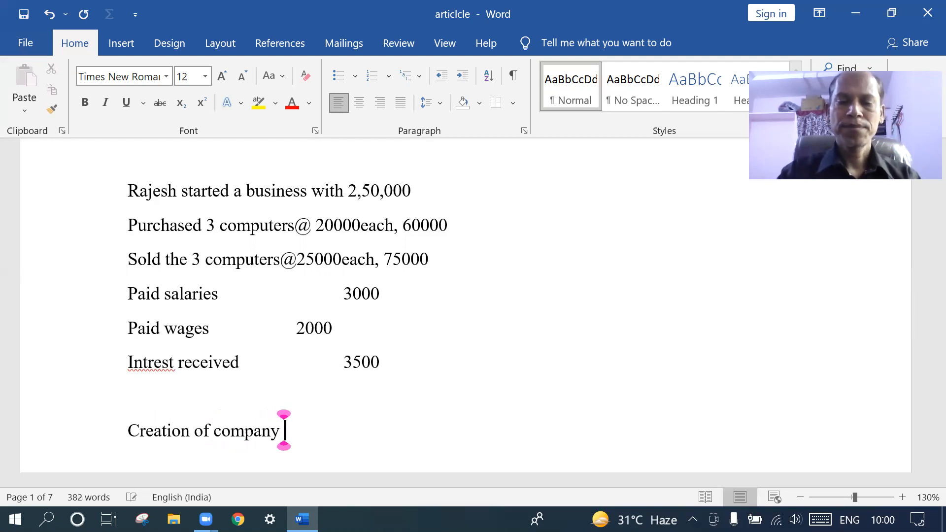
pyautogui.write('step 1')
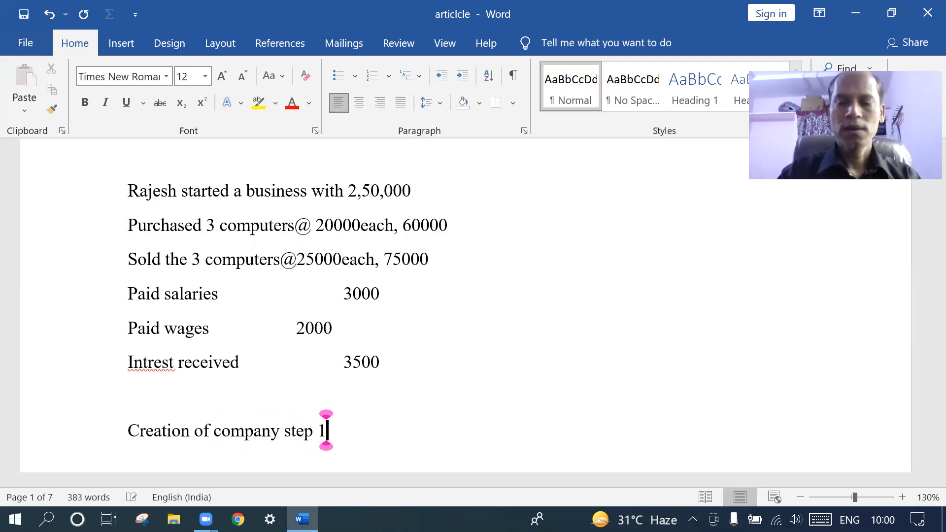
pyautogui.press('Return')
# Add the lines 'Creation of ledger 2' and 'Vouchering 3'
pyautogui.write('cre')
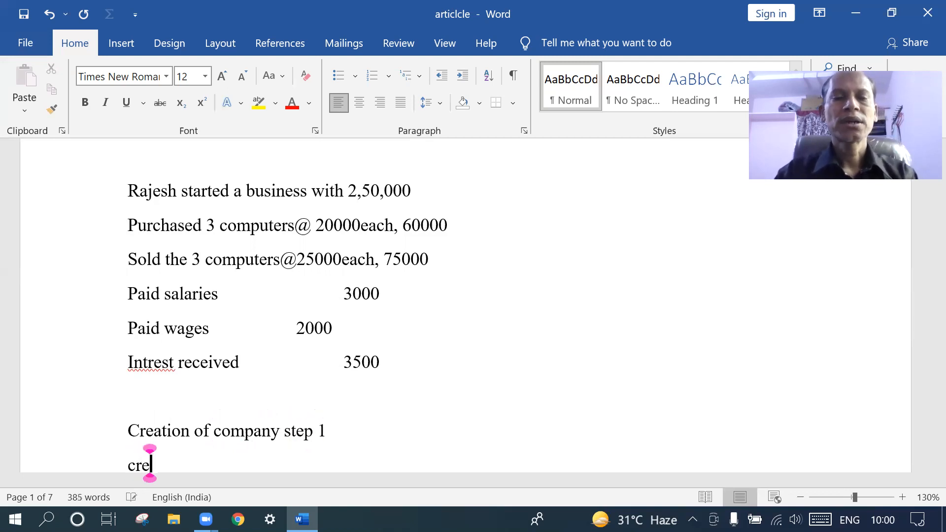
pyautogui.write('aton')
pyautogui.press('BackSpace')
pyautogui.press('BackSpace')
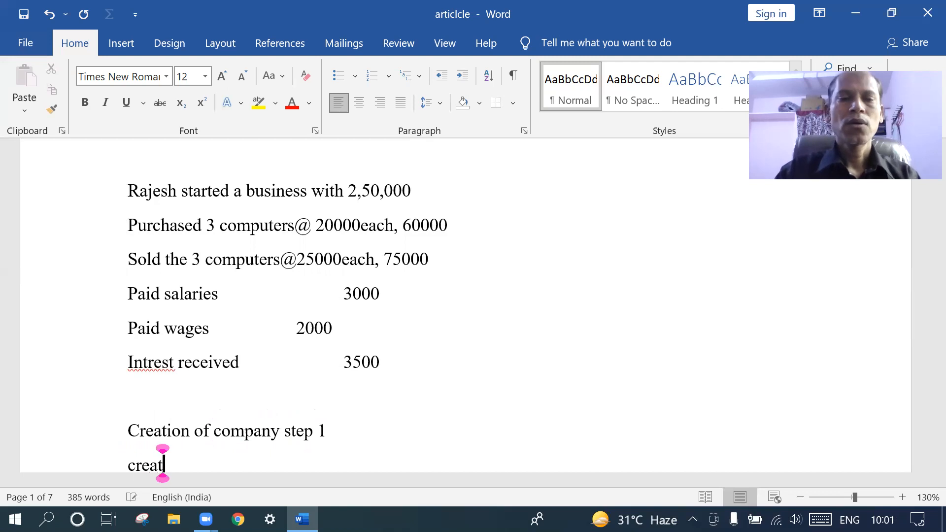
pyautogui.write('in')
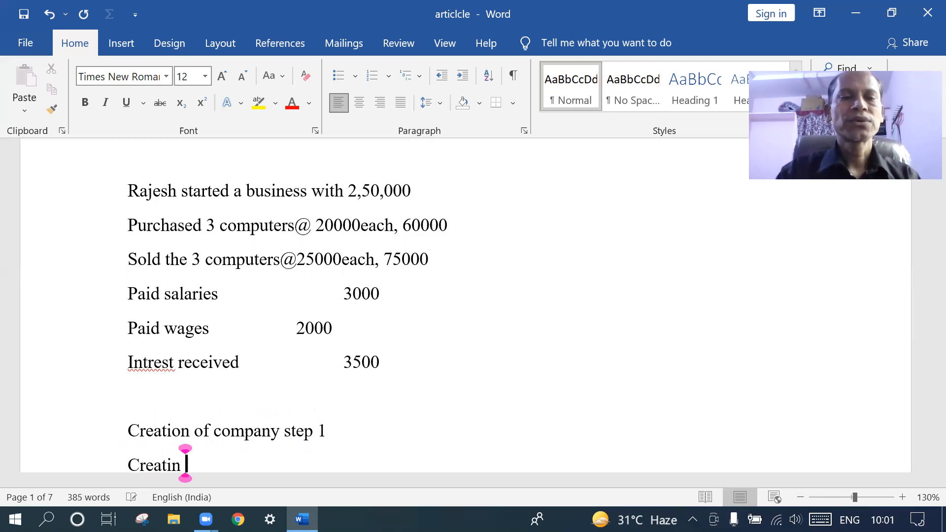
pyautogui.press('BackSpace')
pyautogui.press('BackSpace')
pyautogui.press('BackSpace')
pyautogui.write('io')
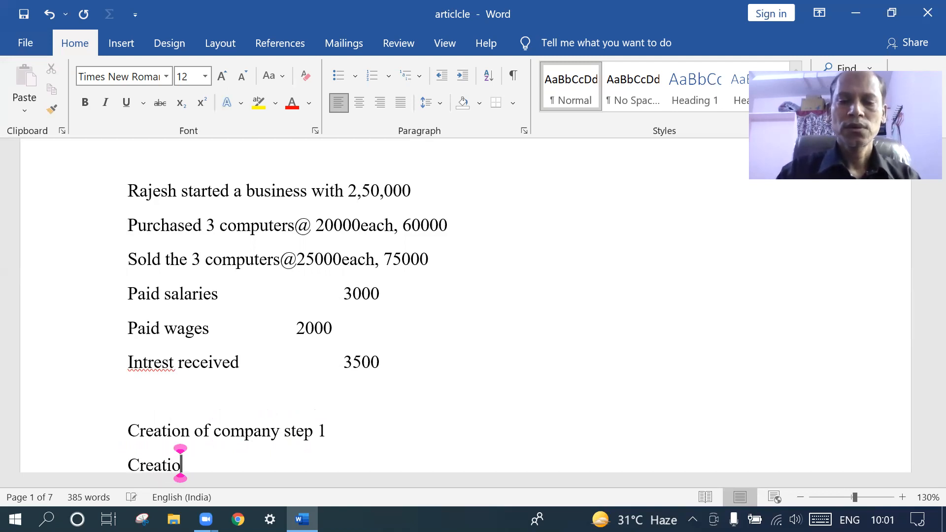
pyautogui.write('n of le')
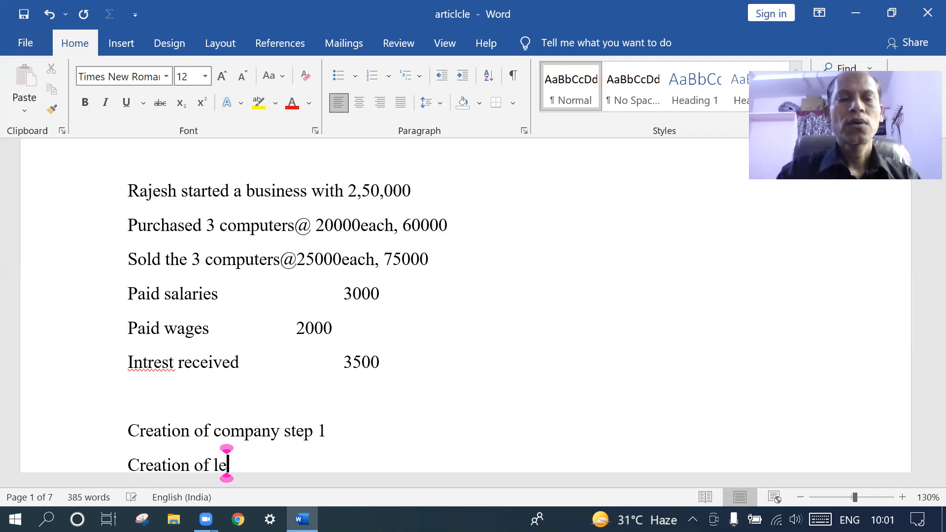
pyautogui.write('dger ')
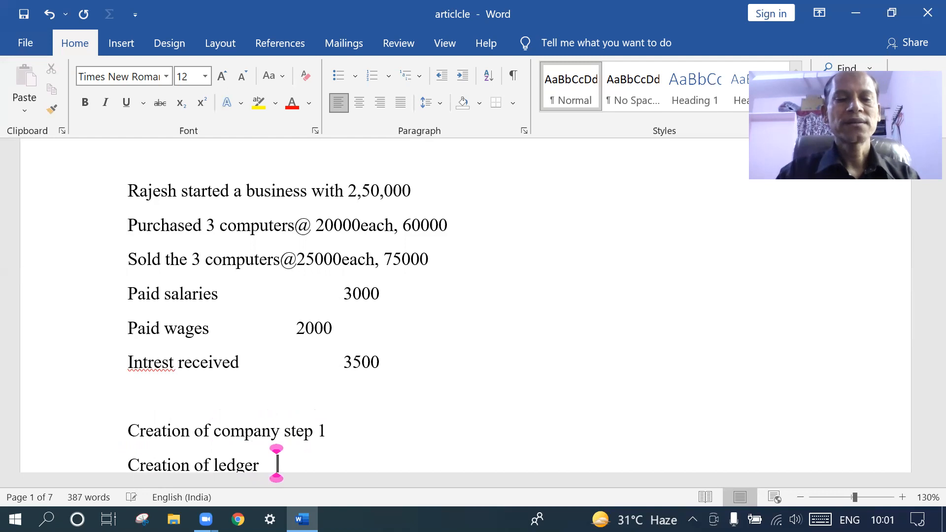
pyautogui.write('2')
pyautogui.press('Return')
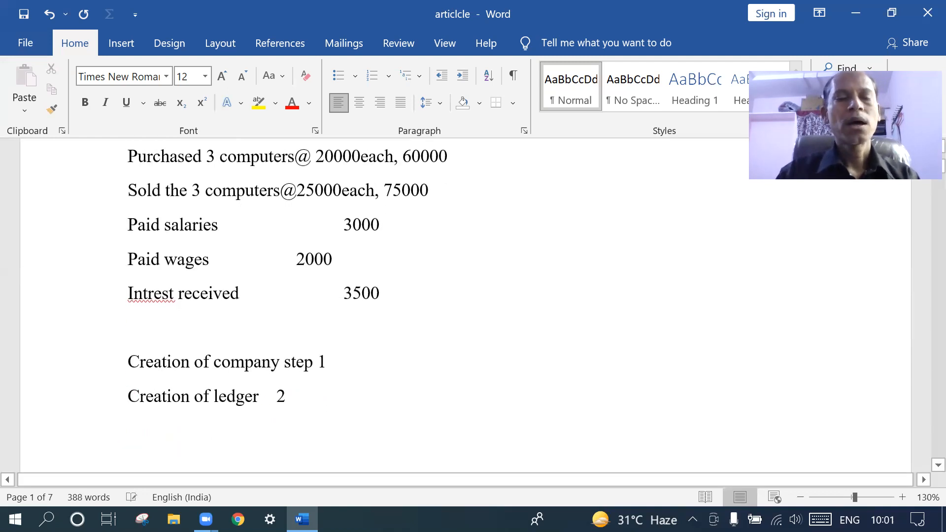
pyautogui.write('vour')
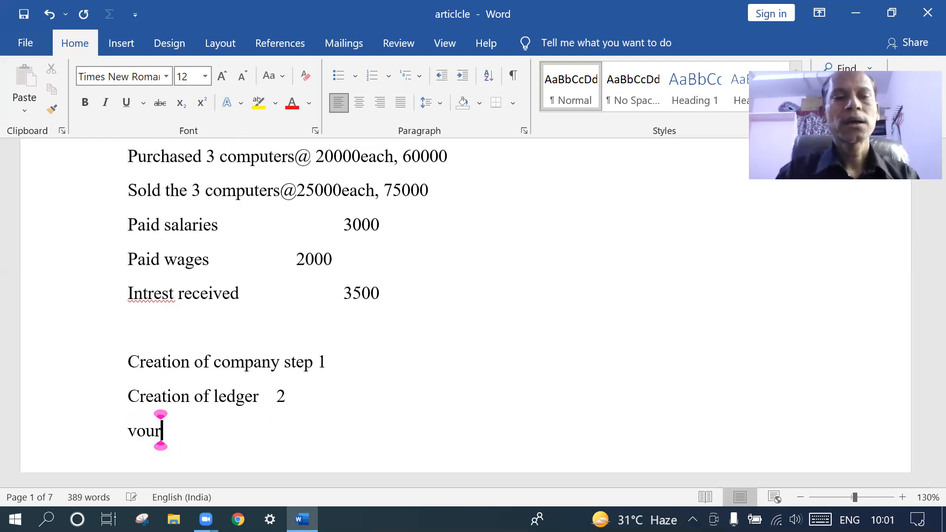
pyautogui.press('BackSpace')
pyautogui.write('ch')
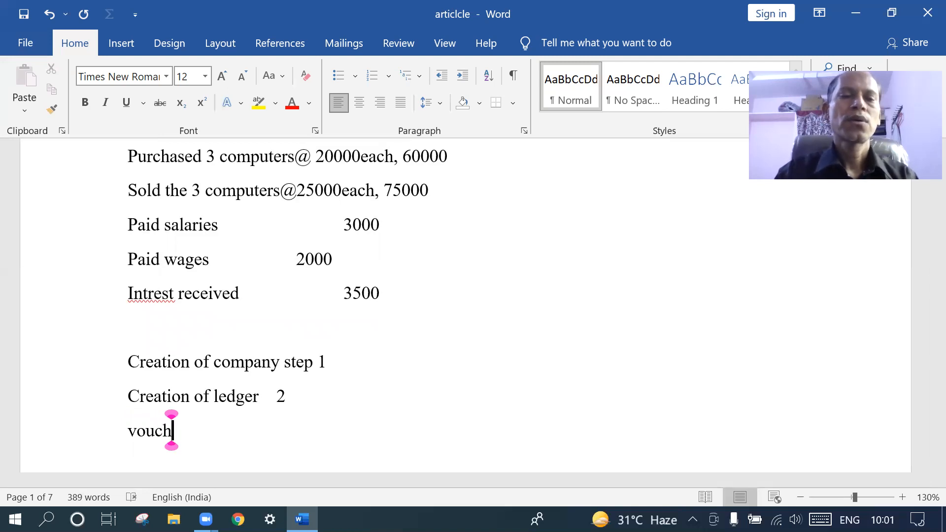
pyautogui.write('ering')
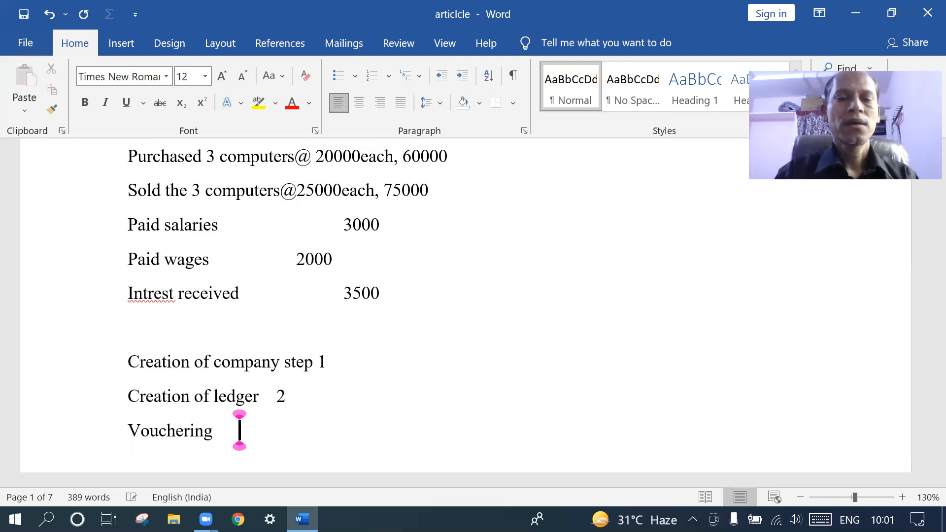
pyautogui.doubleClick(295, 430)
pyautogui.write('3')
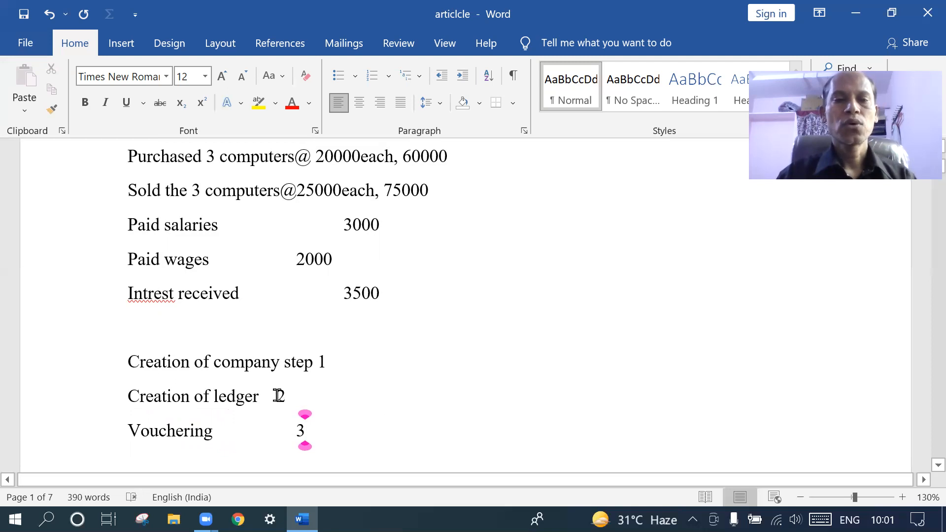
# Tab the three step numbers into one aligned column
pyautogui.click(277, 395)
pyautogui.press('Tab')
pyautogui.press('Tab')
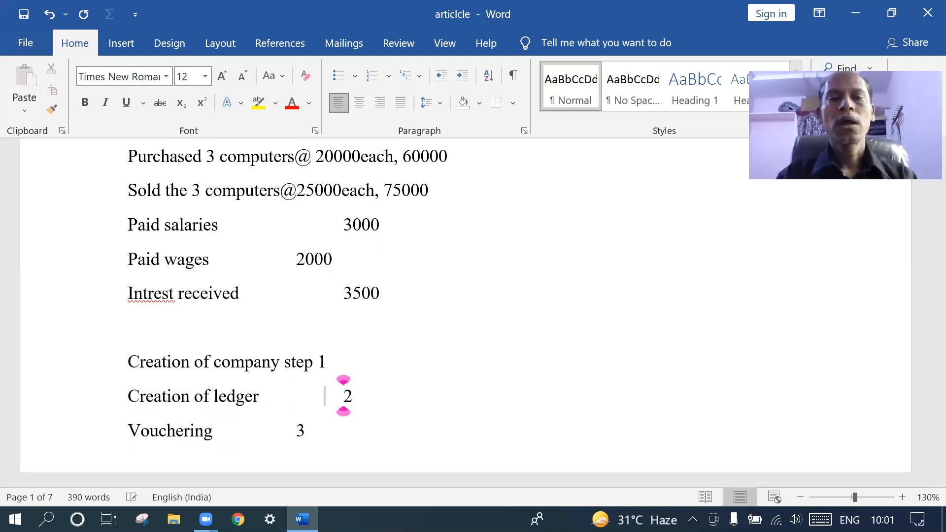
pyautogui.click(296, 430)
pyautogui.press('Tab')
pyautogui.click(285, 366)
pyautogui.press('Tab')
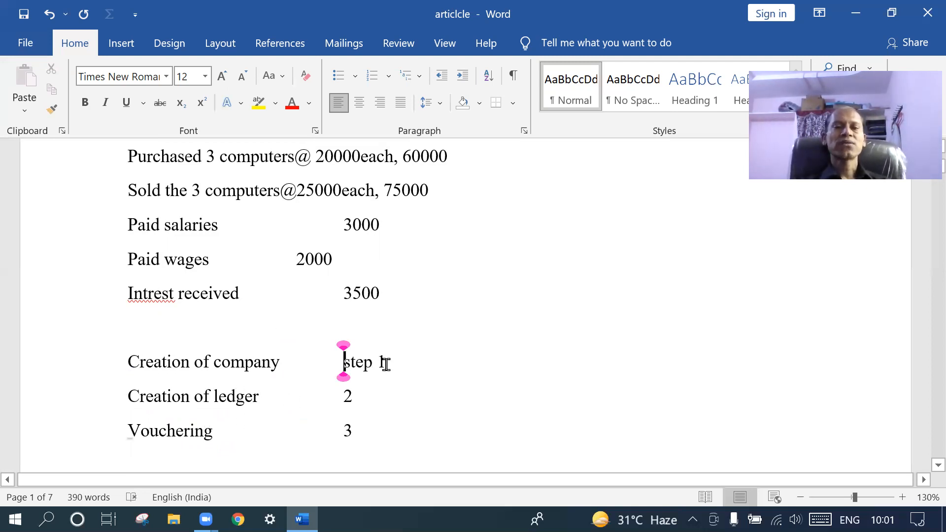
# Change 'ledger' to 'ledgers' and relabel the numbers as step2 and step3
pyautogui.click(262, 397)
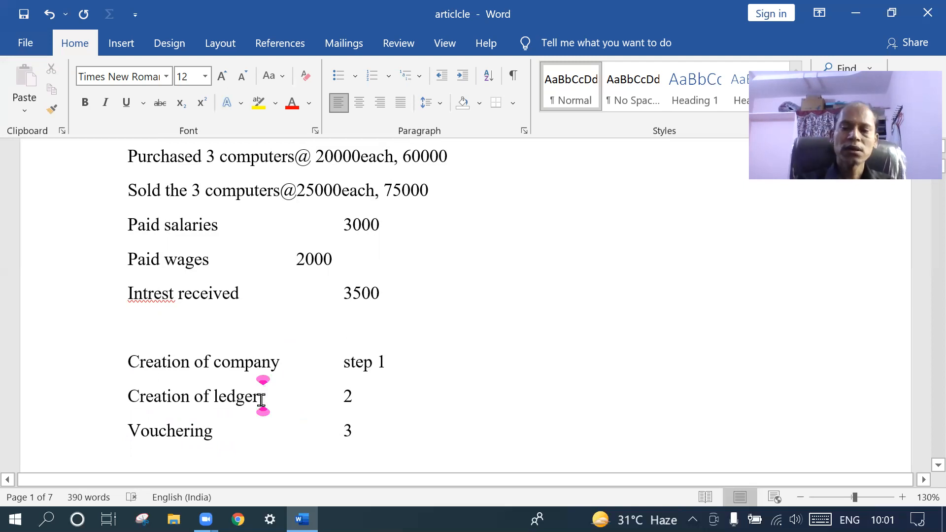
pyautogui.write('s')
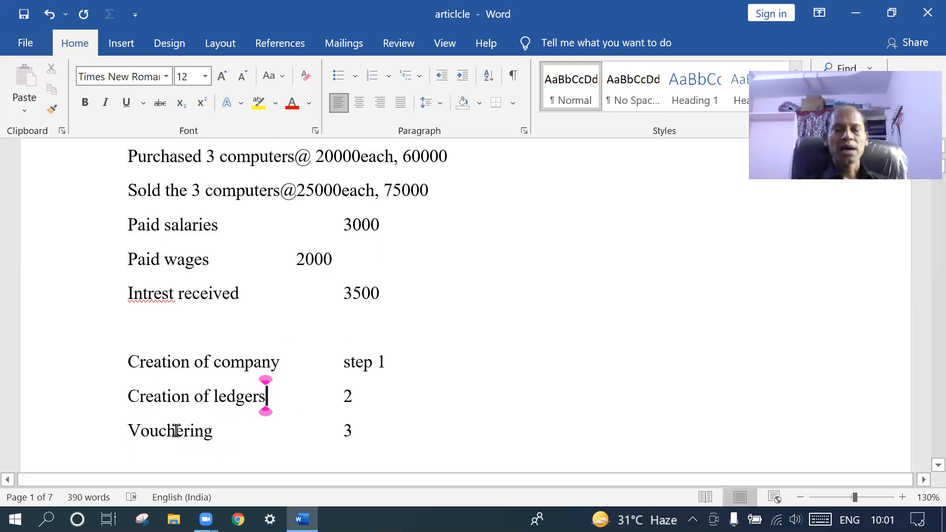
pyautogui.click(343, 395)
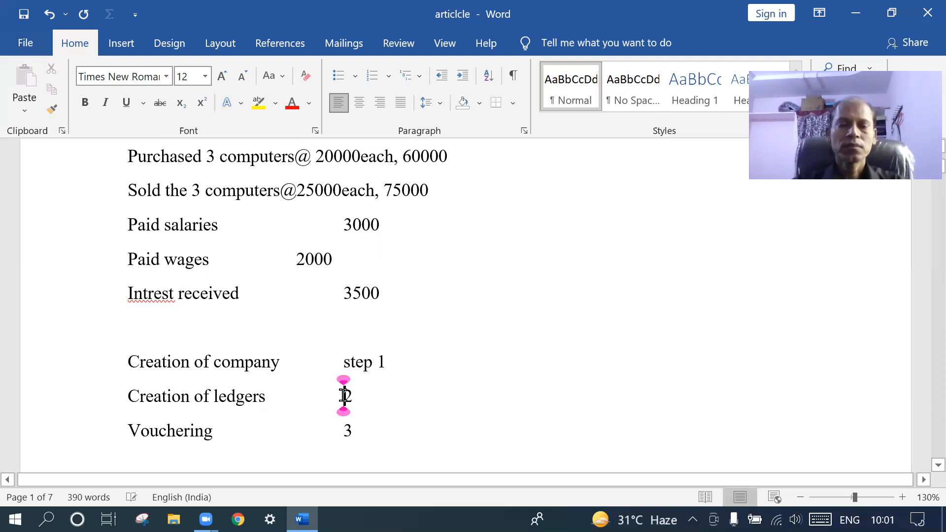
pyautogui.write('step')
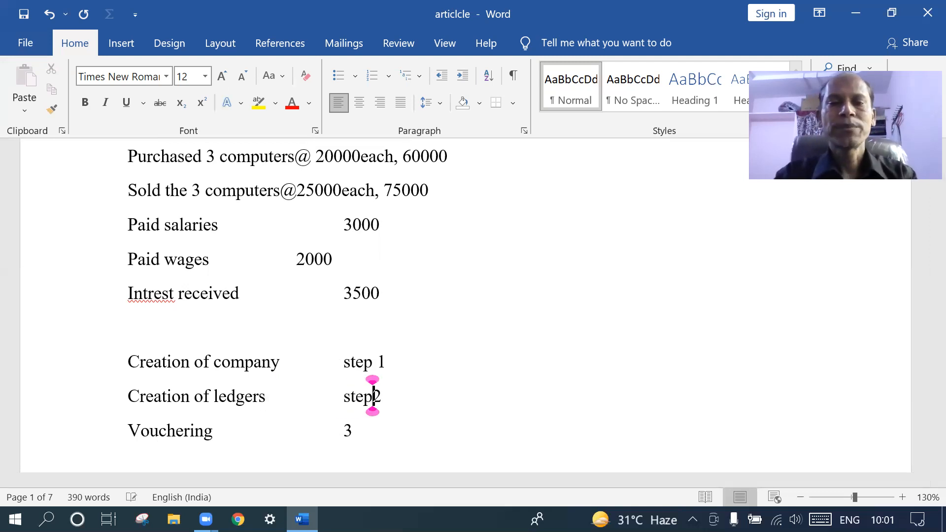
pyautogui.write('s')
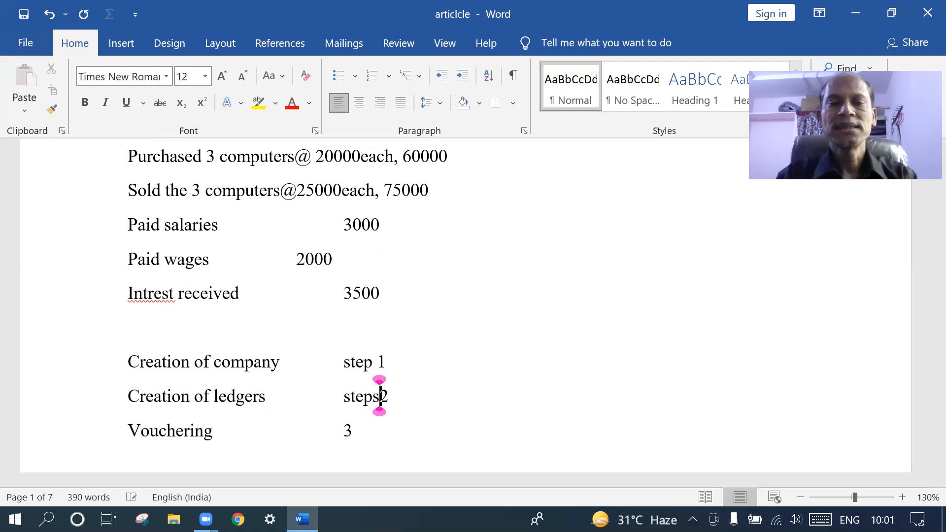
pyautogui.press('BackSpace')
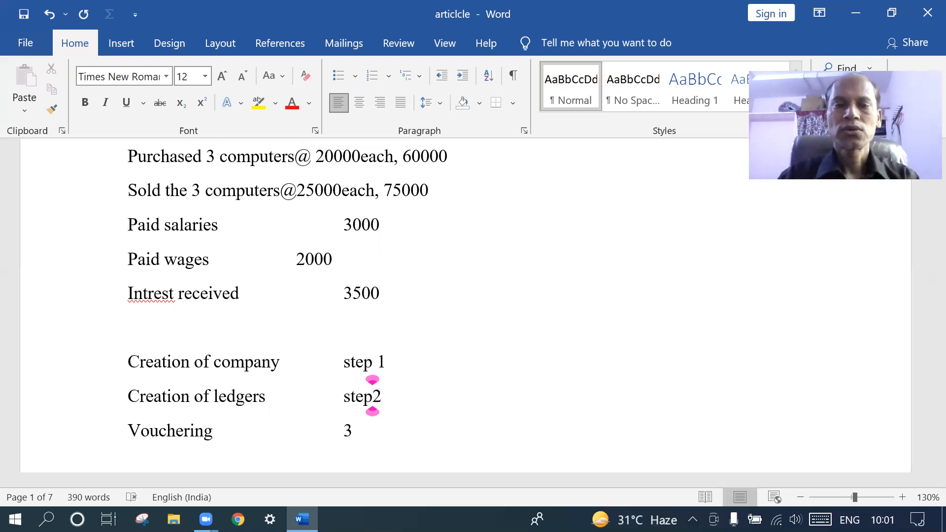
pyautogui.click(344, 430)
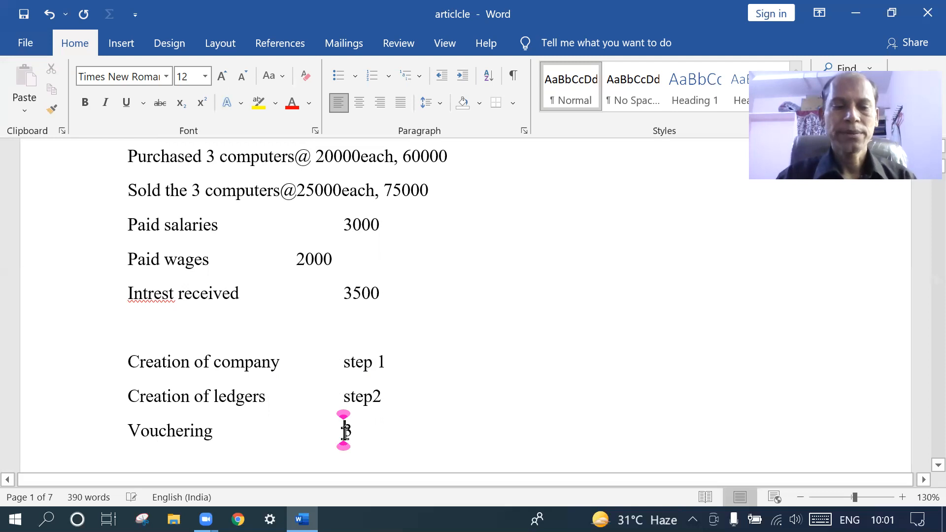
pyautogui.write('steps')
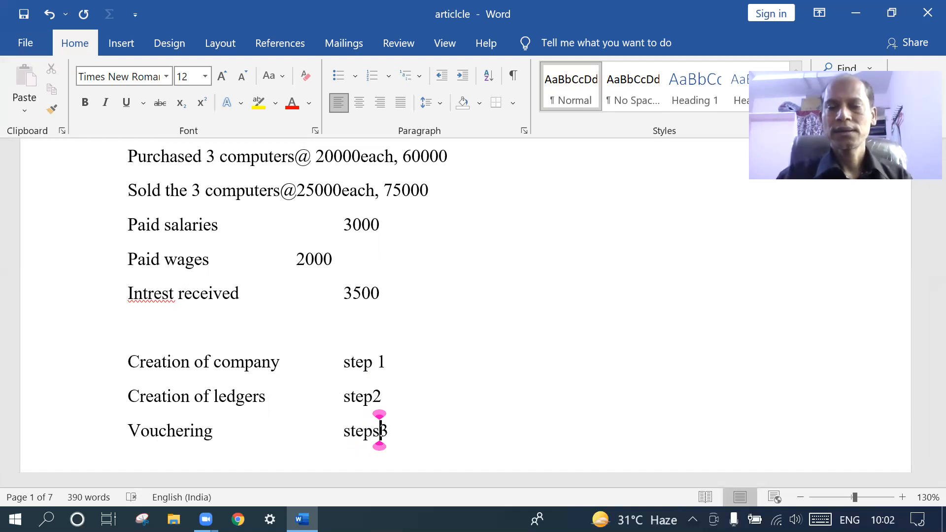
pyautogui.press('BackSpace')
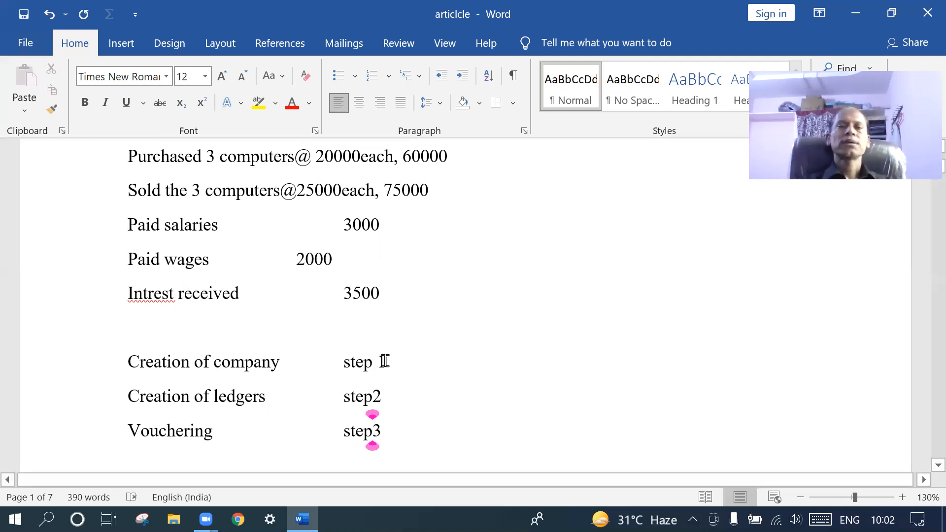
pyautogui.scroll(3, 384, 359)
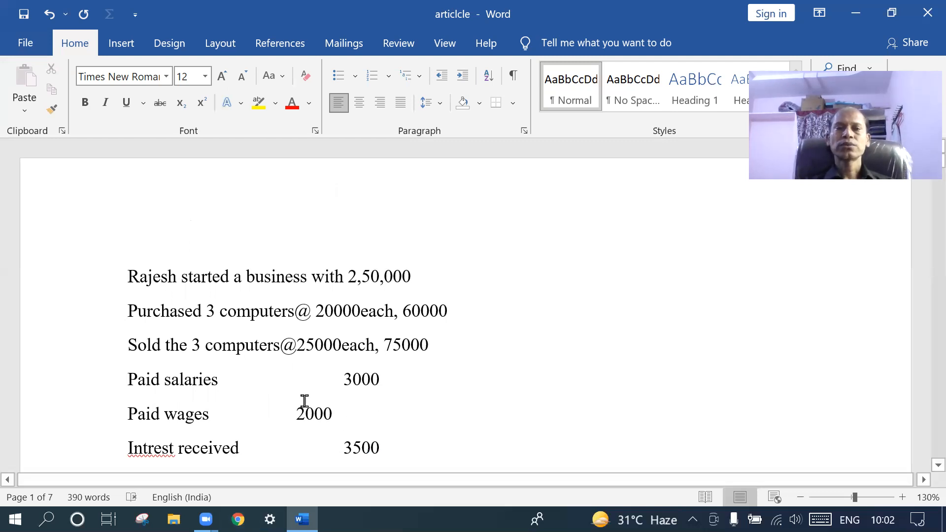
pyautogui.scroll(-10, 303, 400)
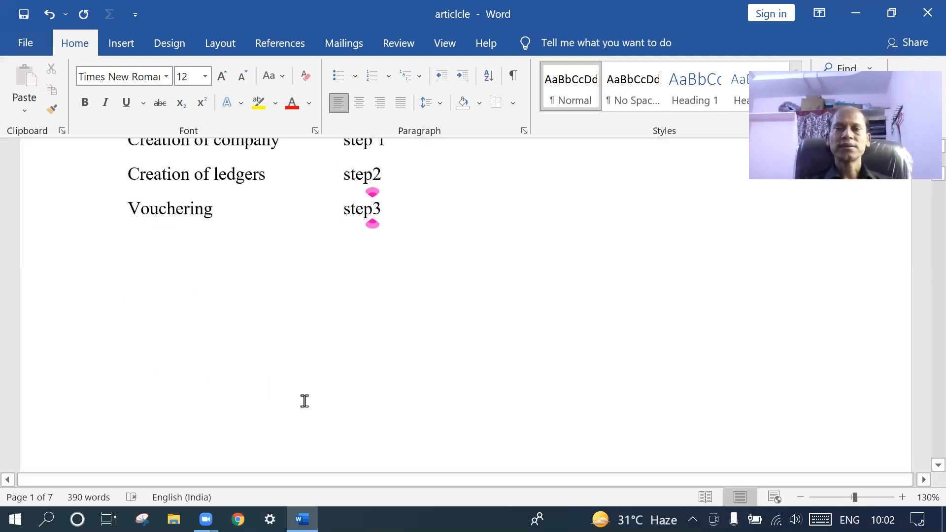
pyautogui.scroll(-2, 305, 401)
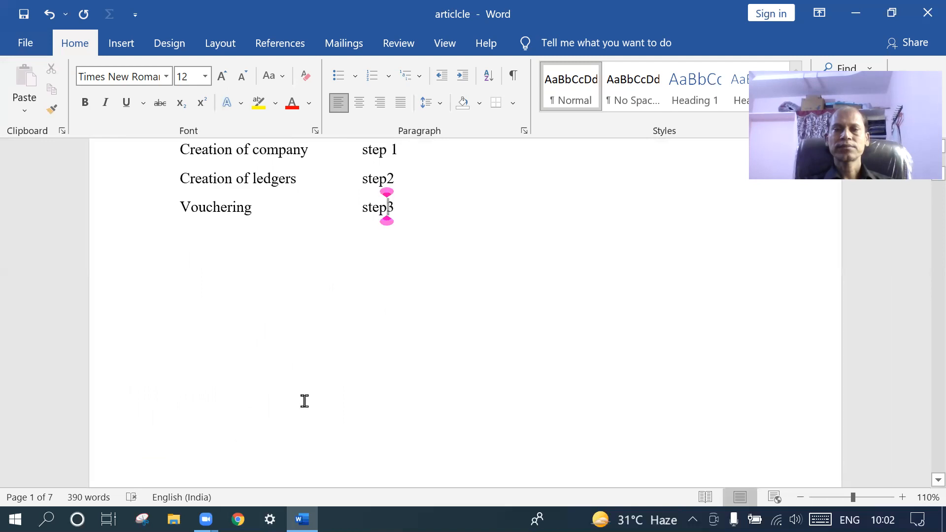
# Launch Tally.ERP 9 from the desktop, review the Word notes, and return to Tally's Startup screen
pyautogui.click(862, 16)
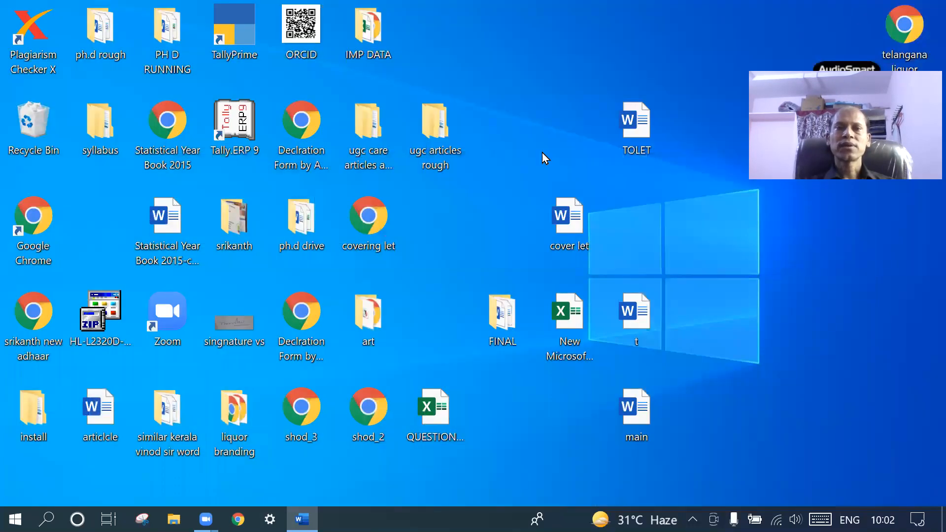
pyautogui.doubleClick(236, 123)
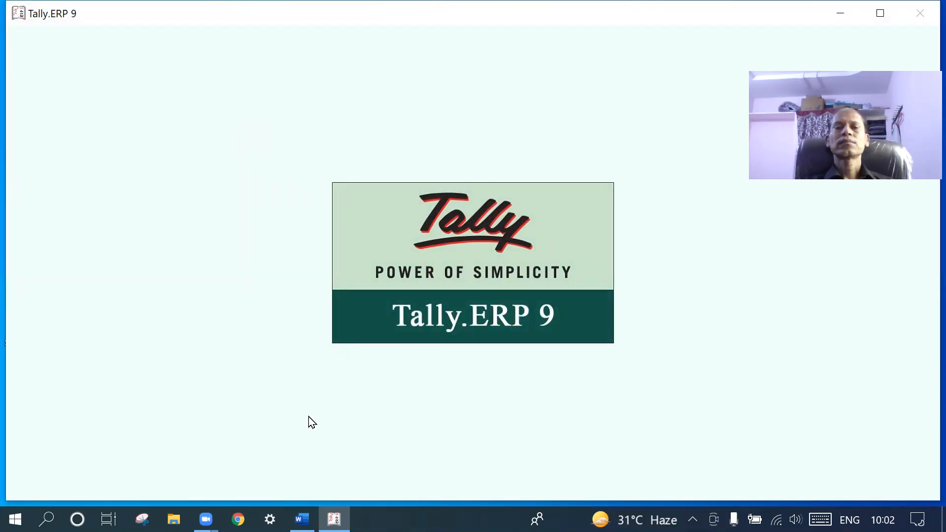
pyautogui.click(302, 518)
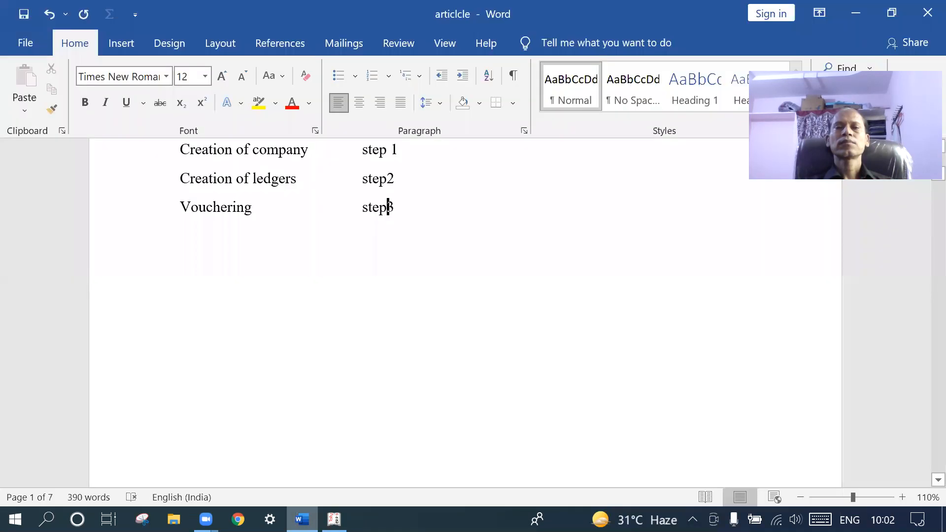
pyautogui.scroll(5, 437, 343)
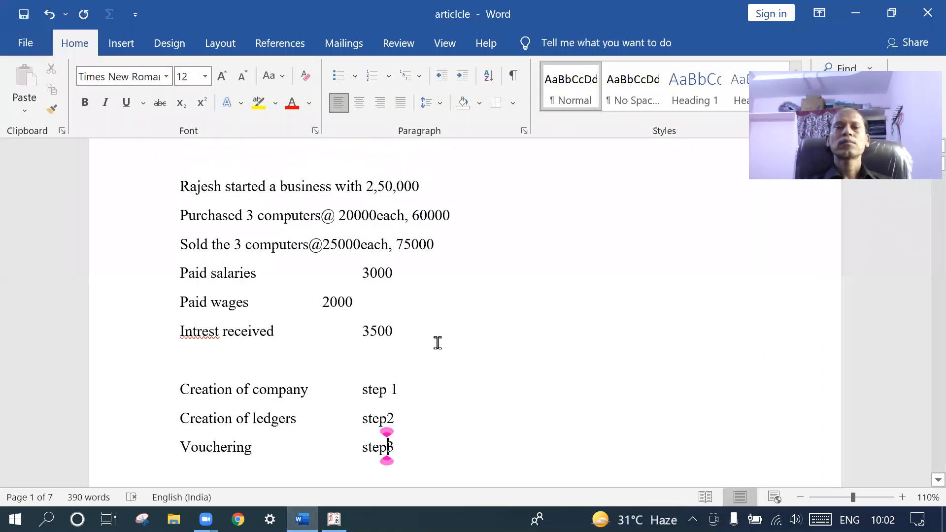
pyautogui.scroll(2, 437, 343)
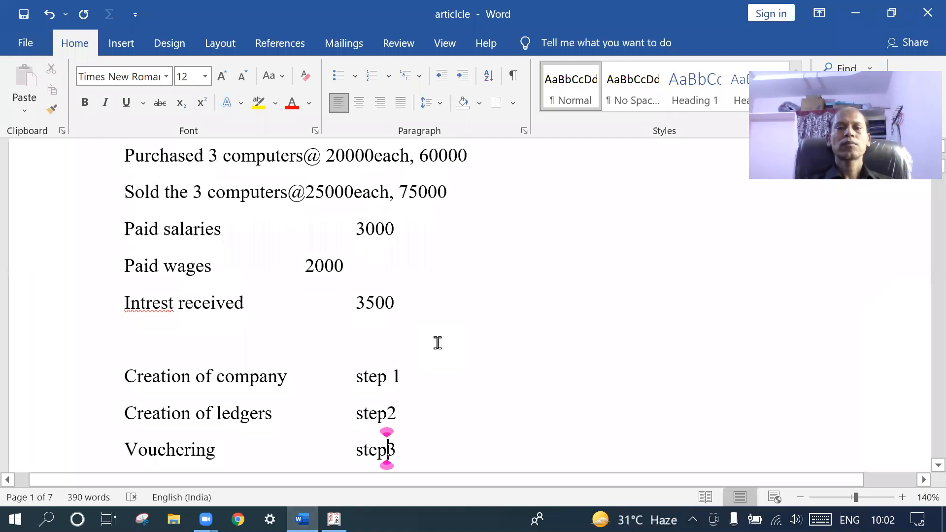
pyautogui.scroll(3, 437, 343)
pyautogui.scroll(2, 437, 343)
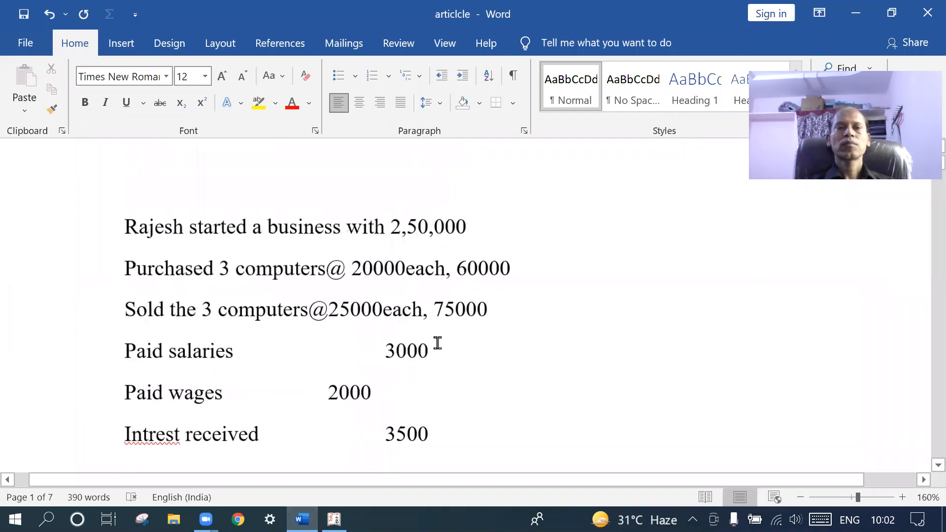
pyautogui.click(334, 519)
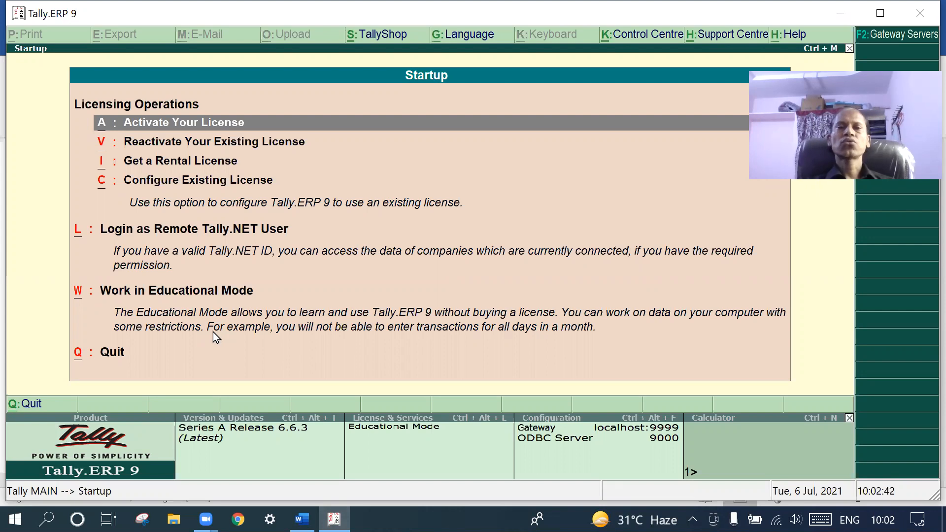
# Work in Educational Mode, view the Select Company list, then start Create Company
pyautogui.click(186, 292)
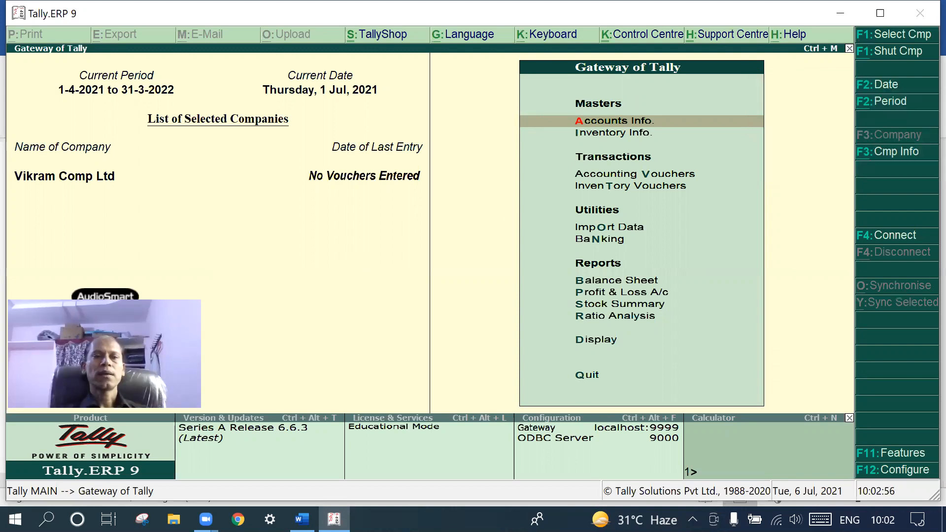
pyautogui.click(889, 153)
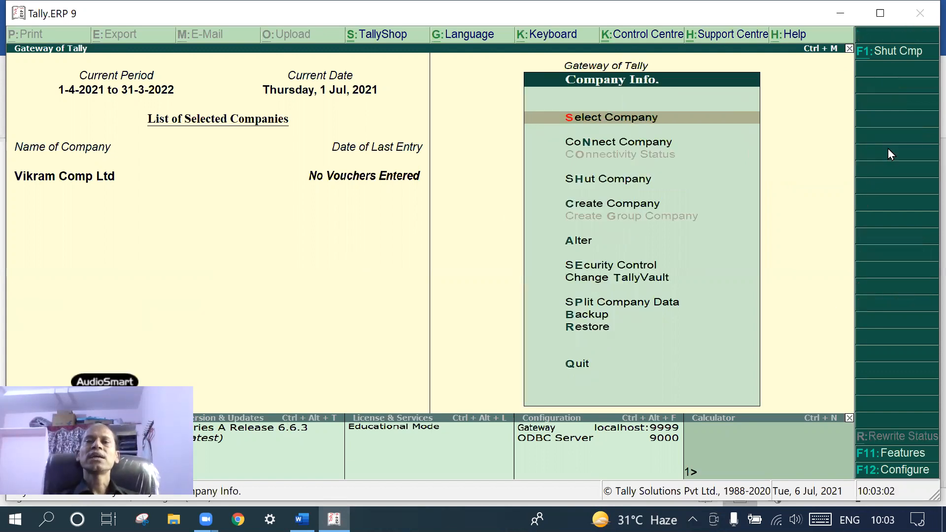
pyautogui.click(660, 116)
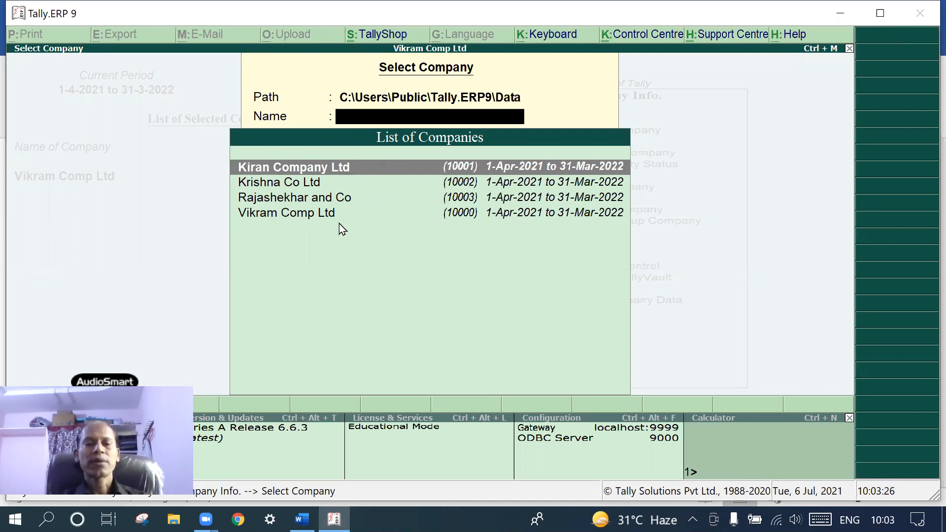
pyautogui.press('Escape')
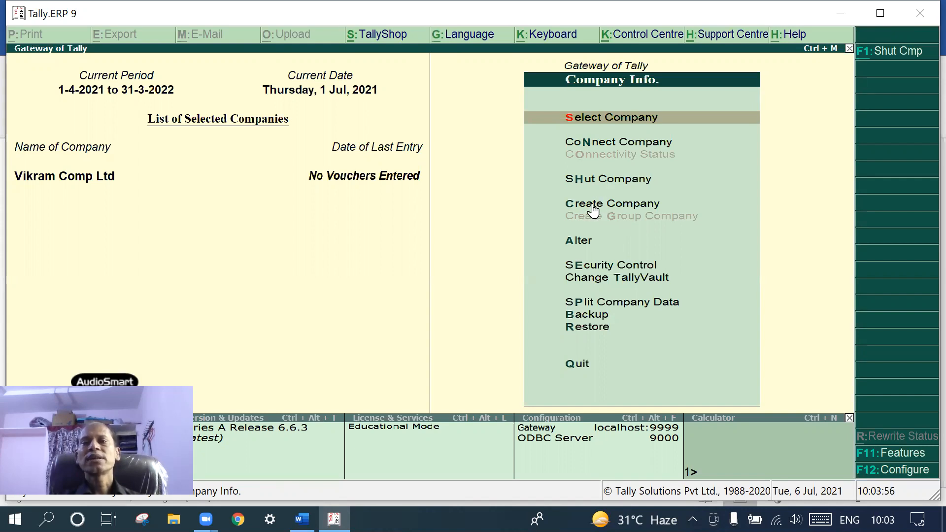
pyautogui.click(611, 205)
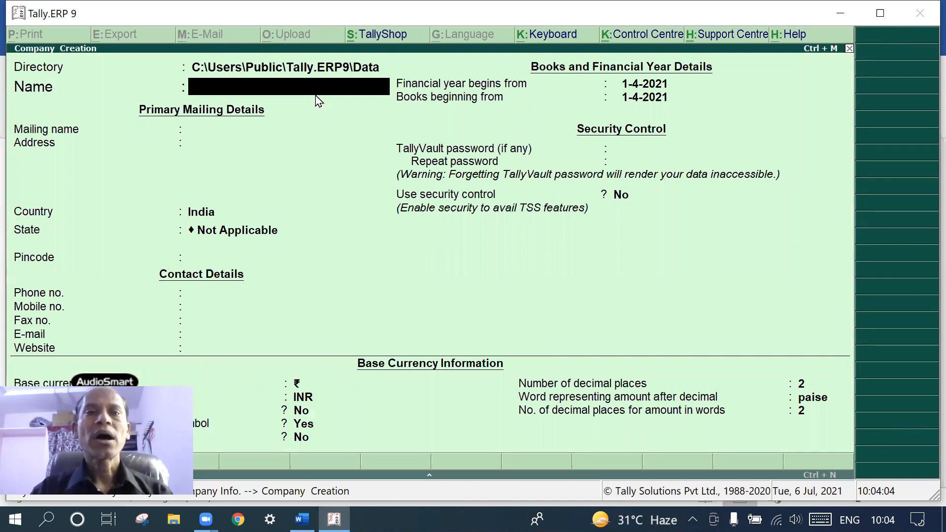
# Enter the company name and address, with country India and state Telangana
pyautogui.write('Rajesg')
pyautogui.press('BackSpace')
pyautogui.write('h')
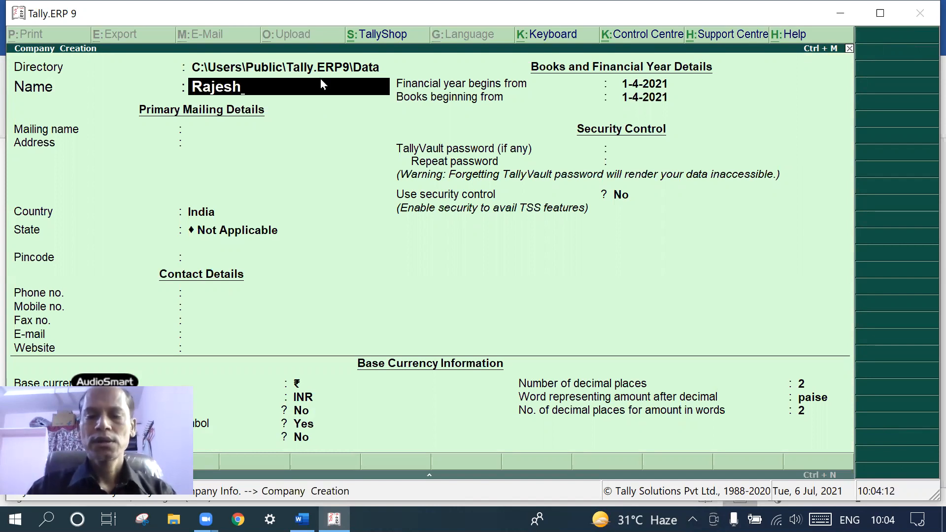
pyautogui.write(' and Ci')
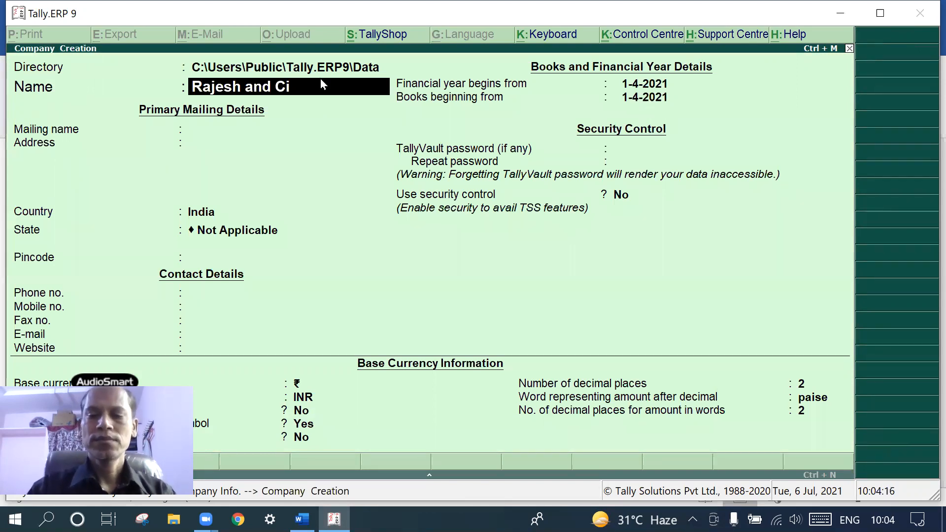
pyautogui.press('BackSpace')
pyautogui.write('o')
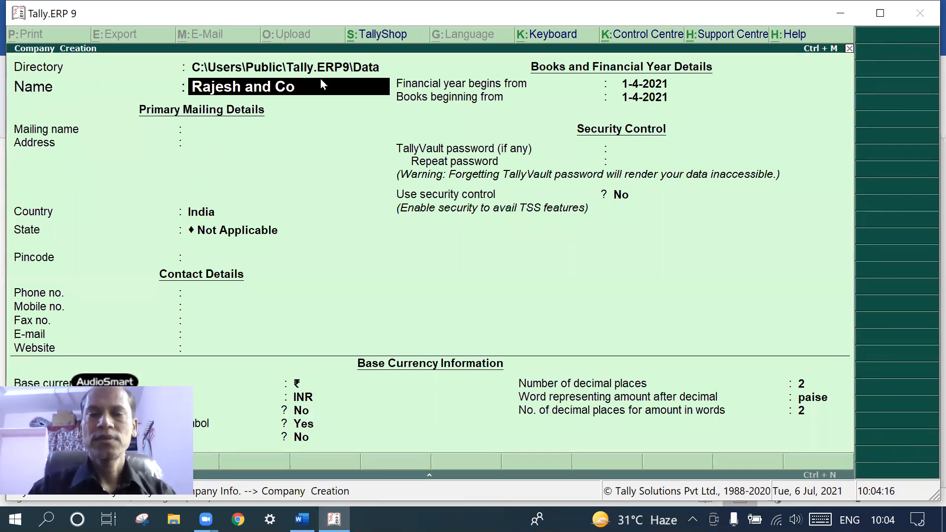
pyautogui.press('Return')
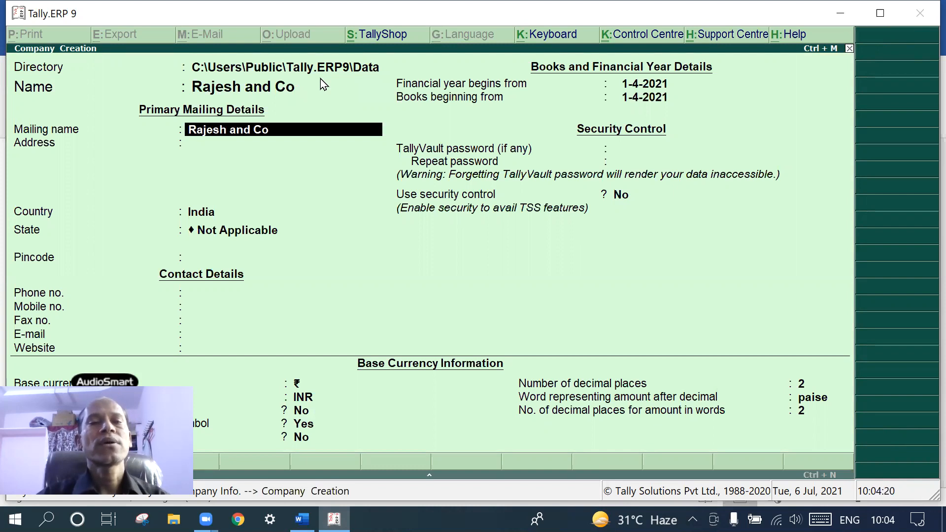
pyautogui.press('Return')
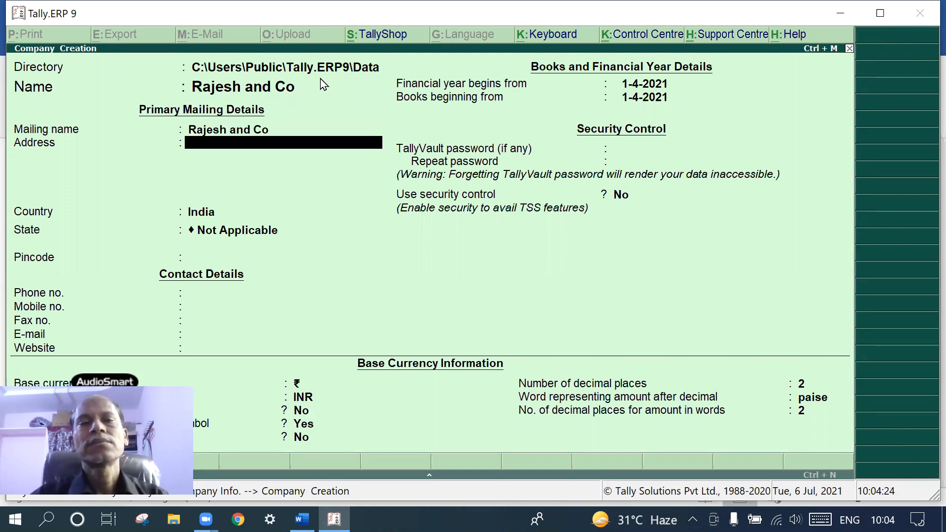
pyautogui.write('Secum')
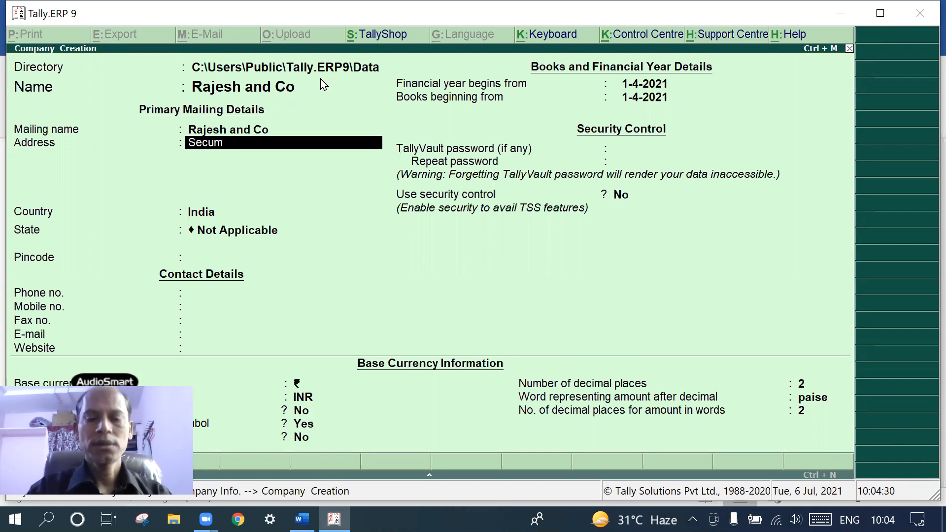
pyautogui.press('BackSpace')
pyautogui.write('nderabad')
pyautogui.press('Return')
pyautogui.press('Return')
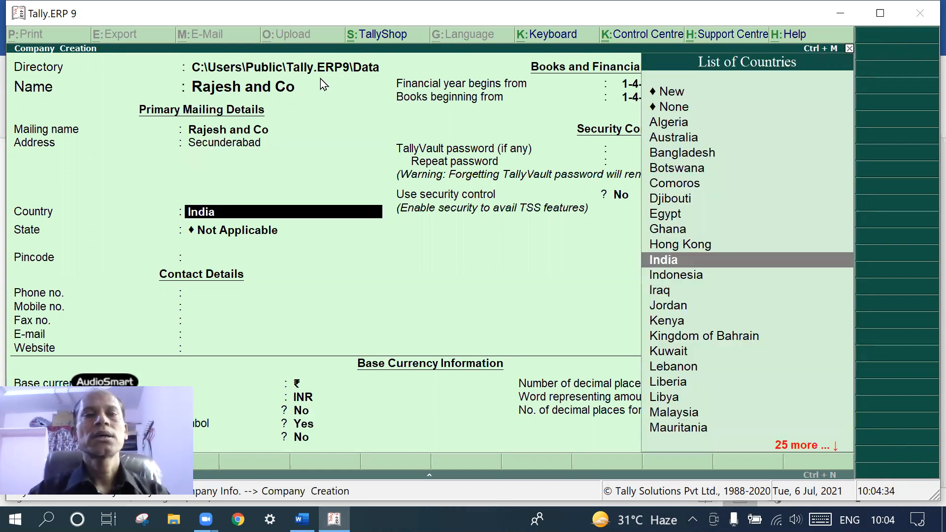
pyautogui.press('Return')
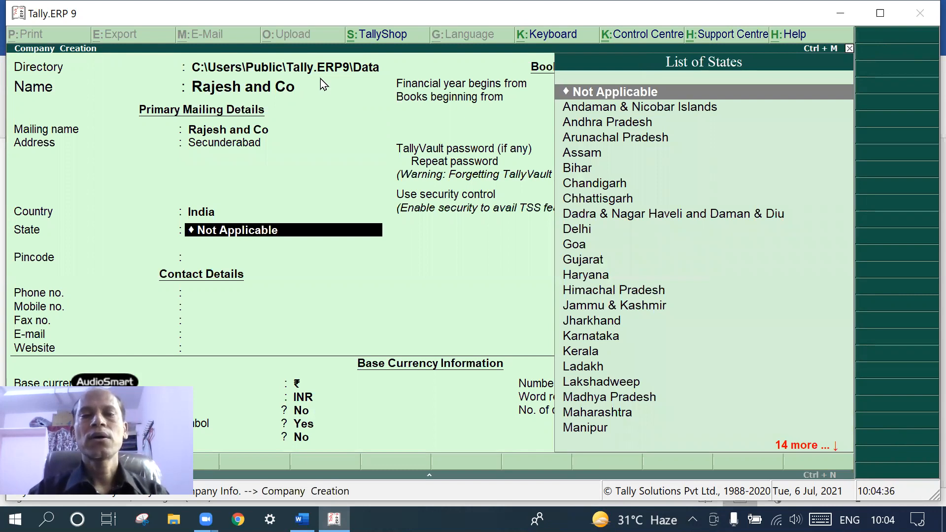
pyautogui.write('Tel')
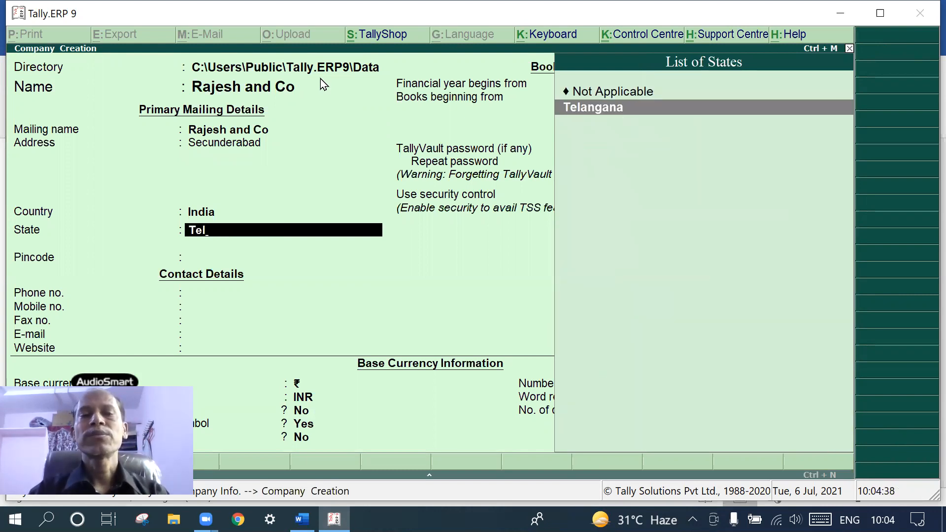
pyautogui.press('Return')
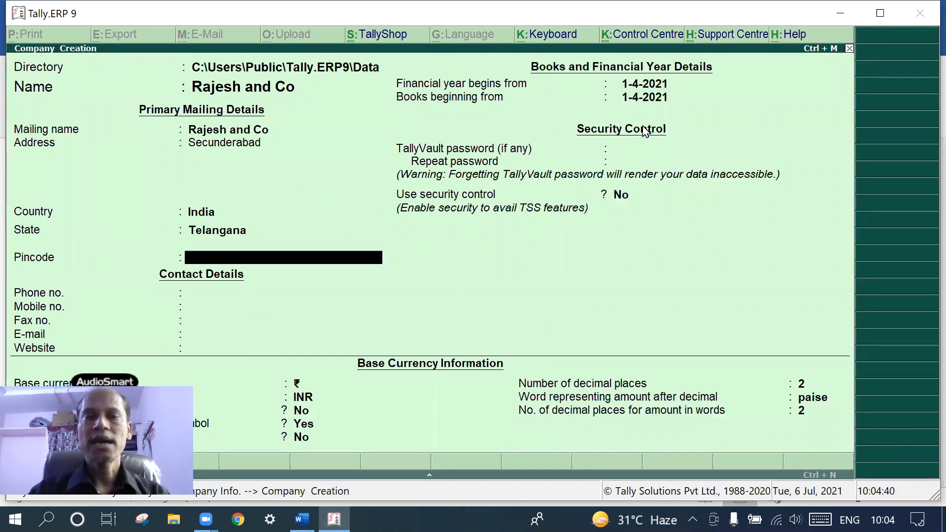
# Fill in the company's phone, mobile, fax and e-mail contact details
pyautogui.press('Return')
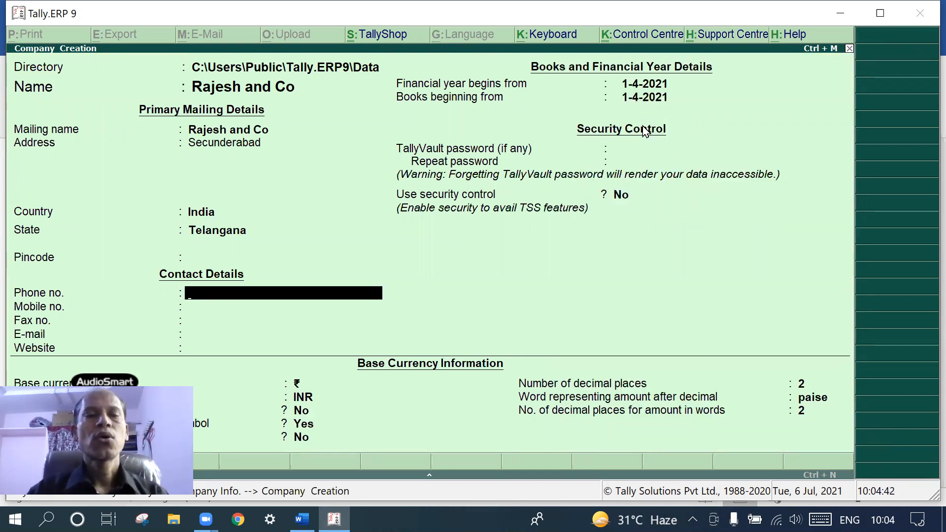
pyautogui.write('03850985')
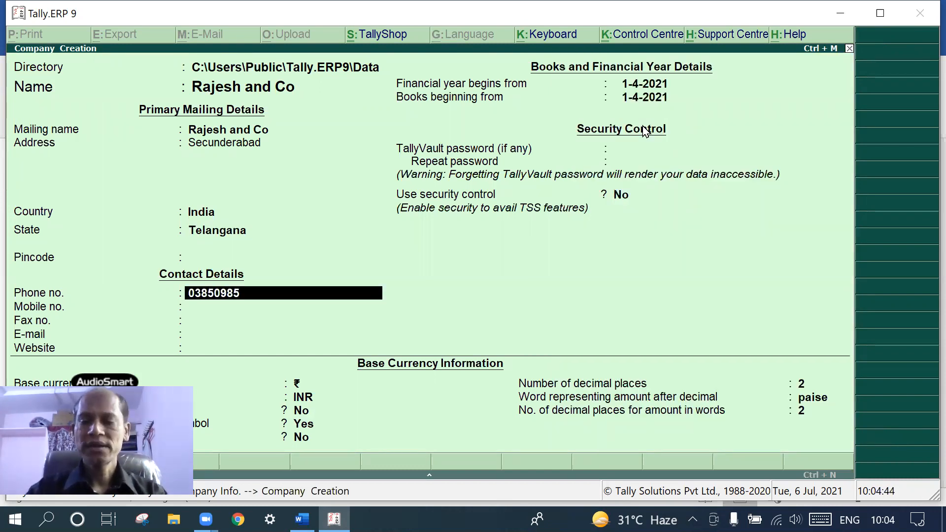
pyautogui.press('Return')
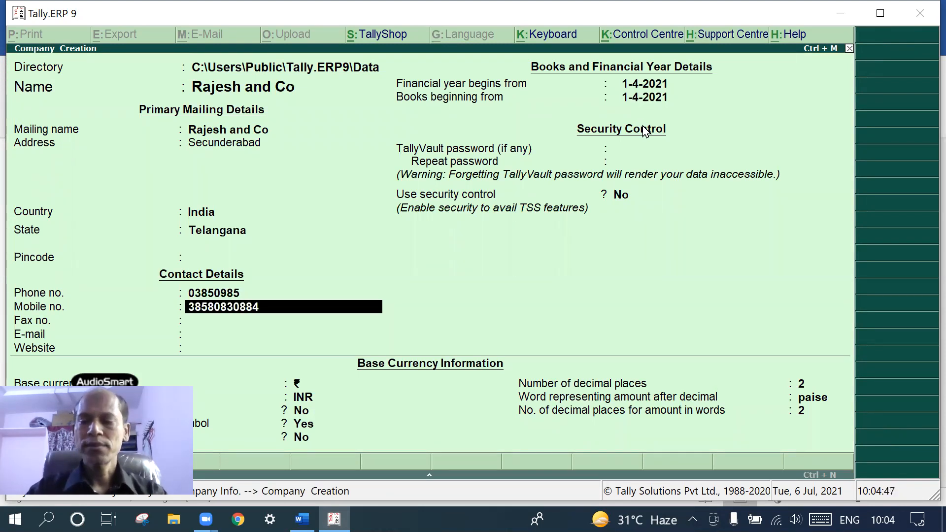
pyautogui.press('Return')
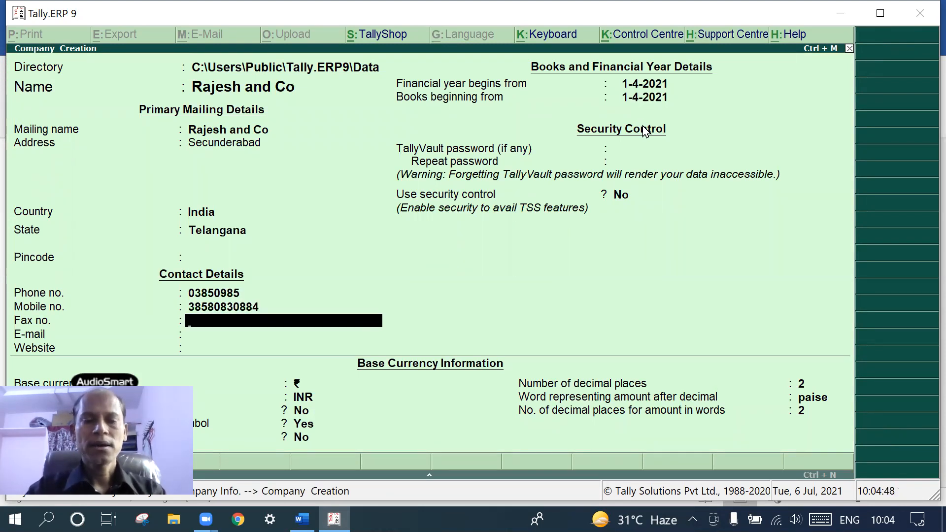
pyautogui.write('3830938')
pyautogui.press('Return')
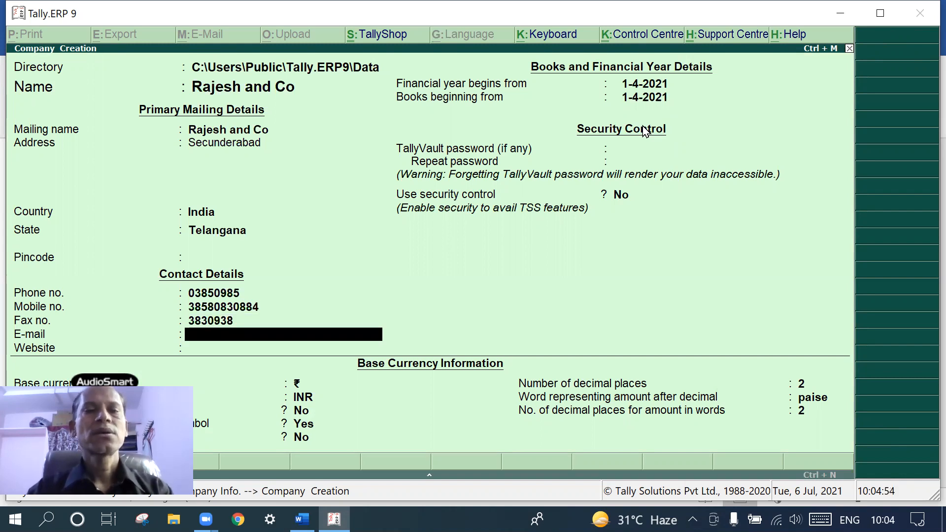
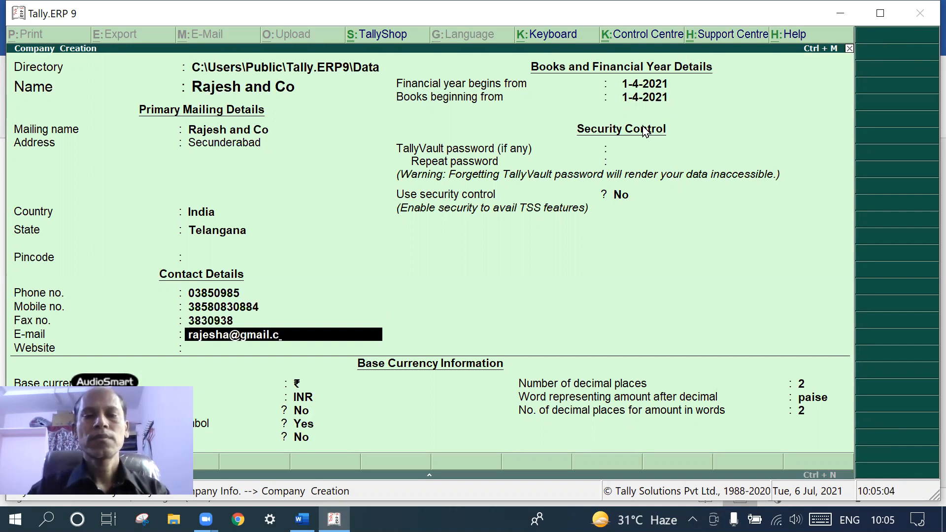
pyautogui.press('Return')
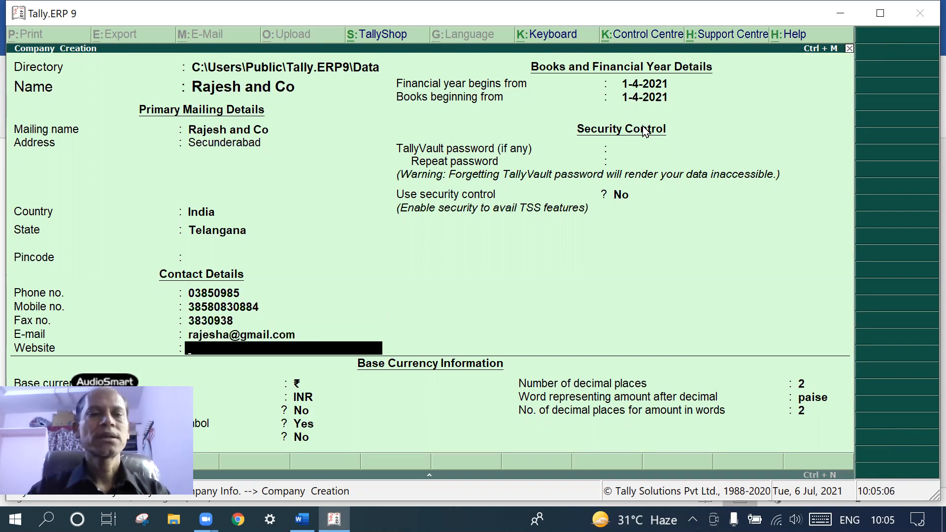
# Add the company website, keep the default financial year and currency settings, and save
pyautogui.write('wo')
pyautogui.write('www')
pyautogui.write('.')
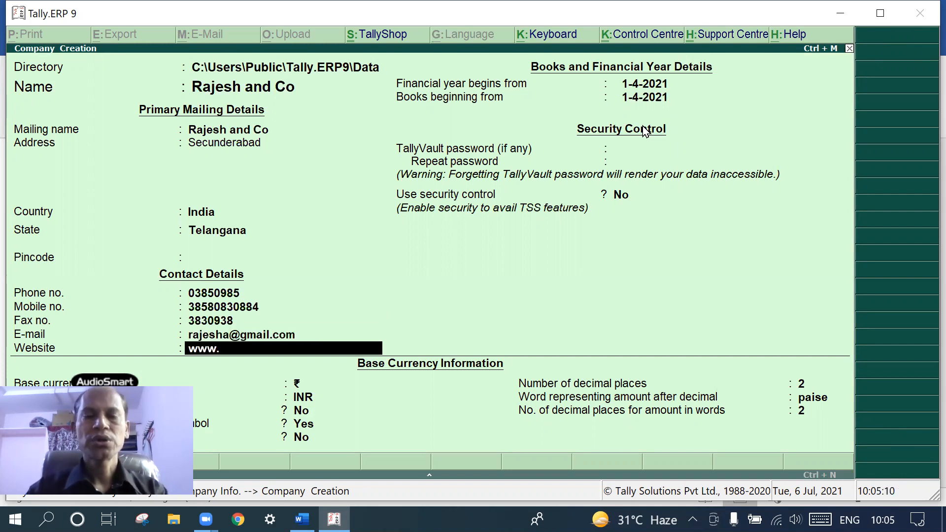
pyautogui.write('re')
pyautogui.press('BackSpace')
pyautogui.write('ajesh')
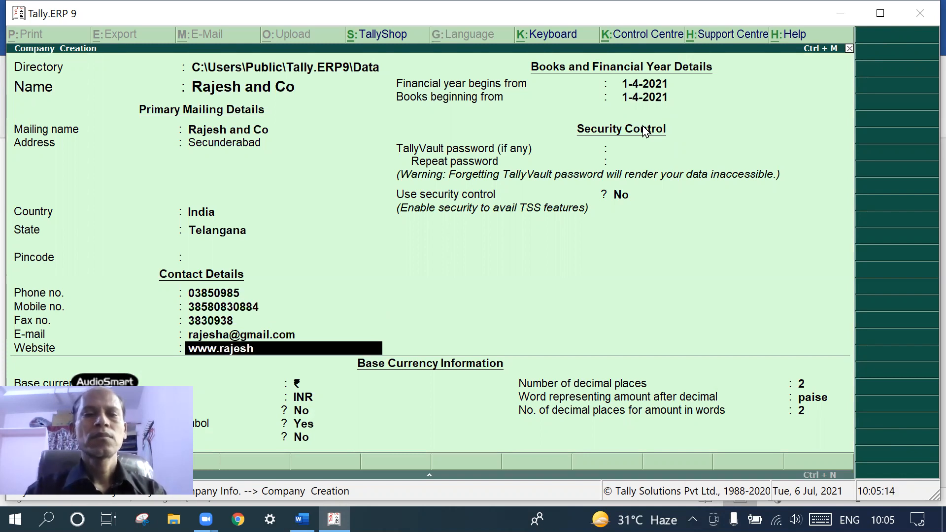
pyautogui.write(' .com')
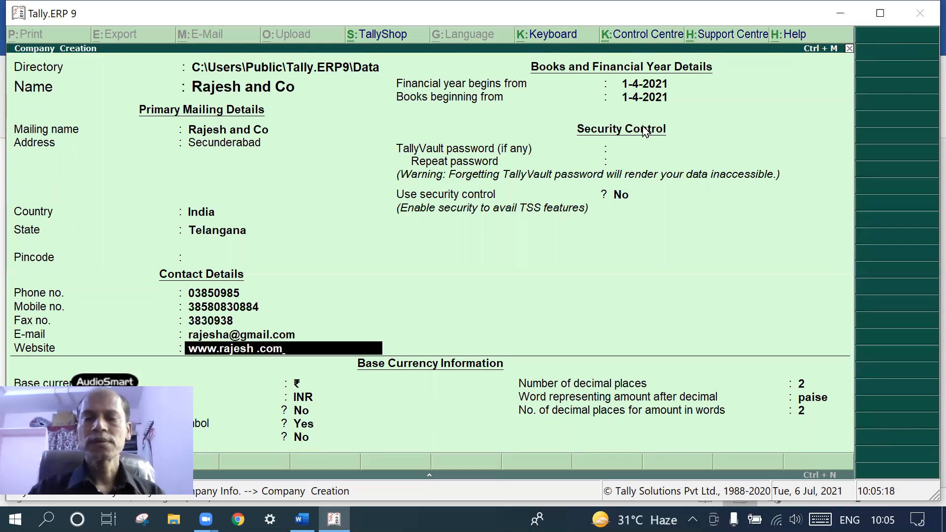
pyautogui.press('Return')
pyautogui.press('Return')
pyautogui.press('Return')
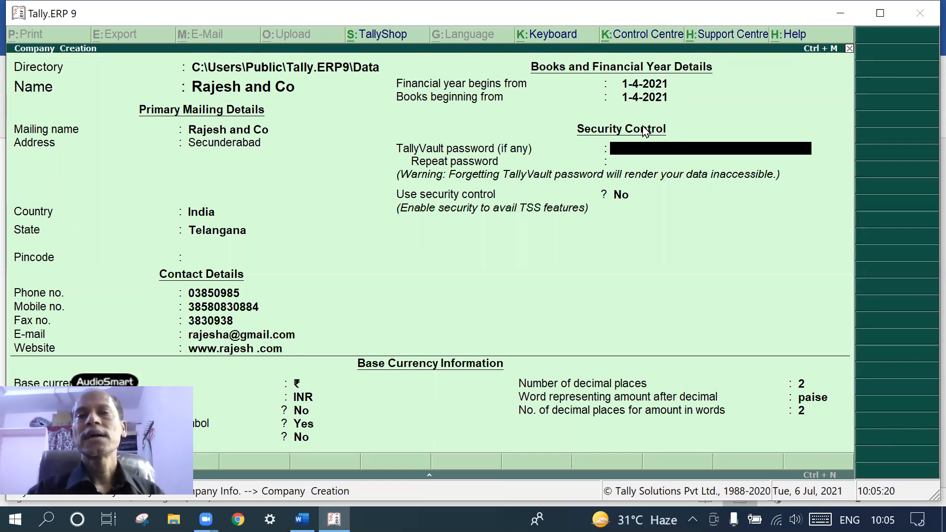
pyautogui.press('Return')
pyautogui.press('Return')
pyautogui.press('Return')
pyautogui.press('Return')
pyautogui.press('Return')
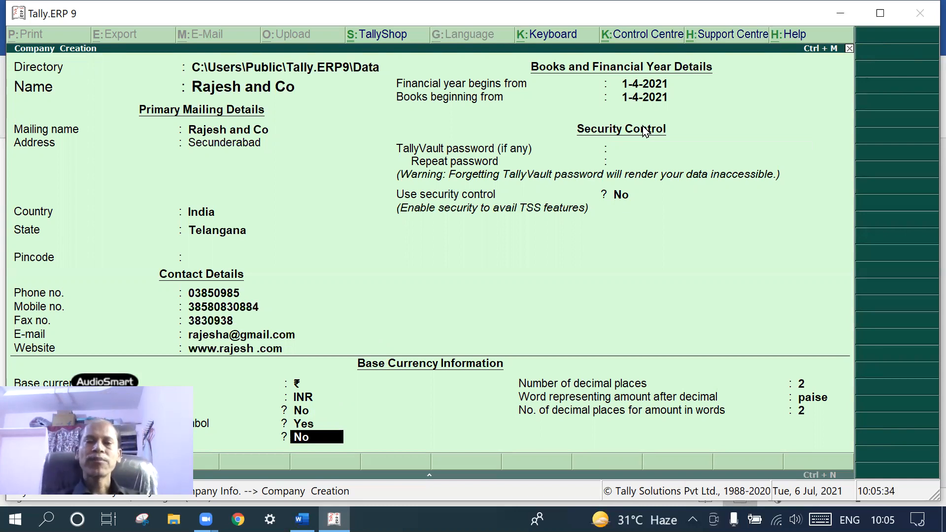
pyautogui.press('Return')
pyautogui.press('Return')
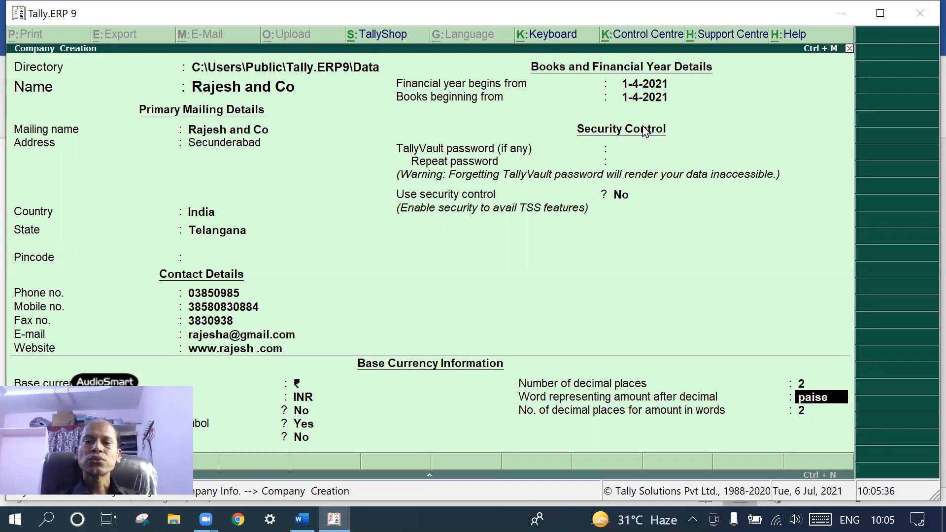
pyautogui.press('Return')
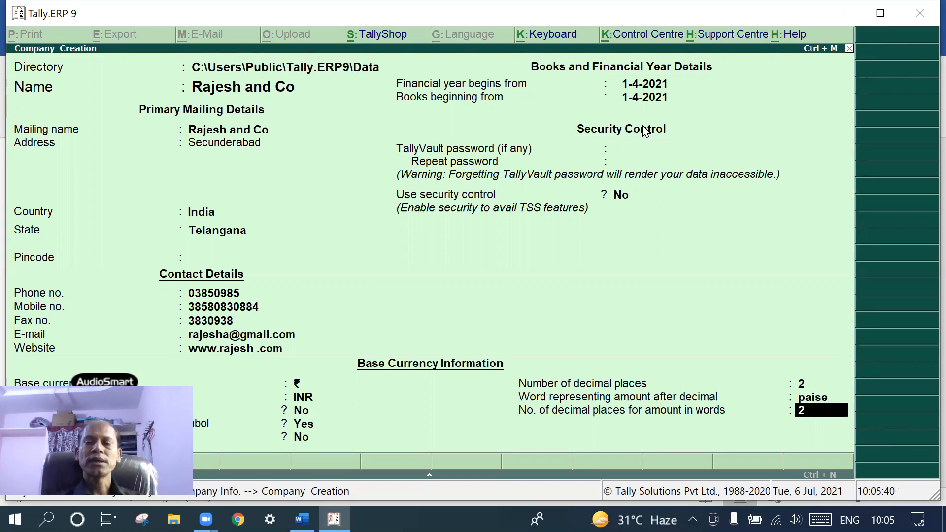
pyautogui.press('Return')
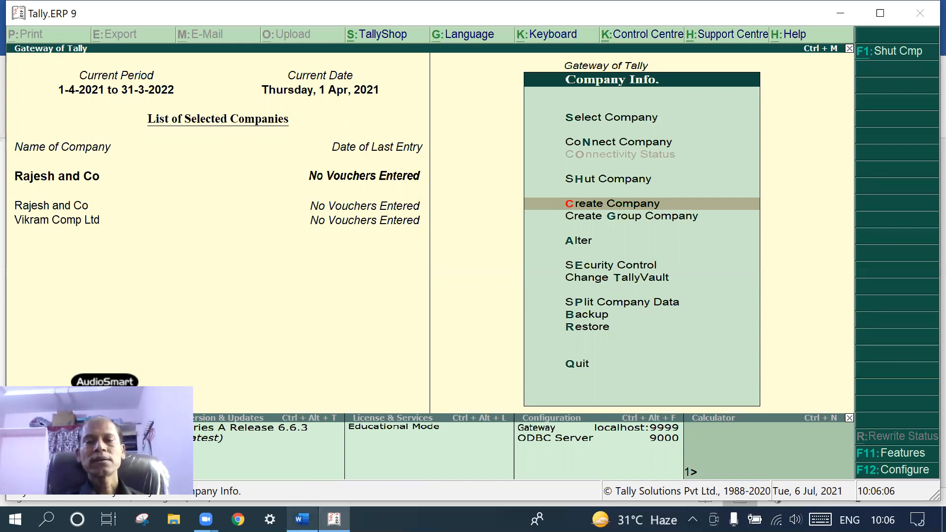
# Bring the Word transaction list to the front and scroll through the transaction lines
pyautogui.click(302, 519)
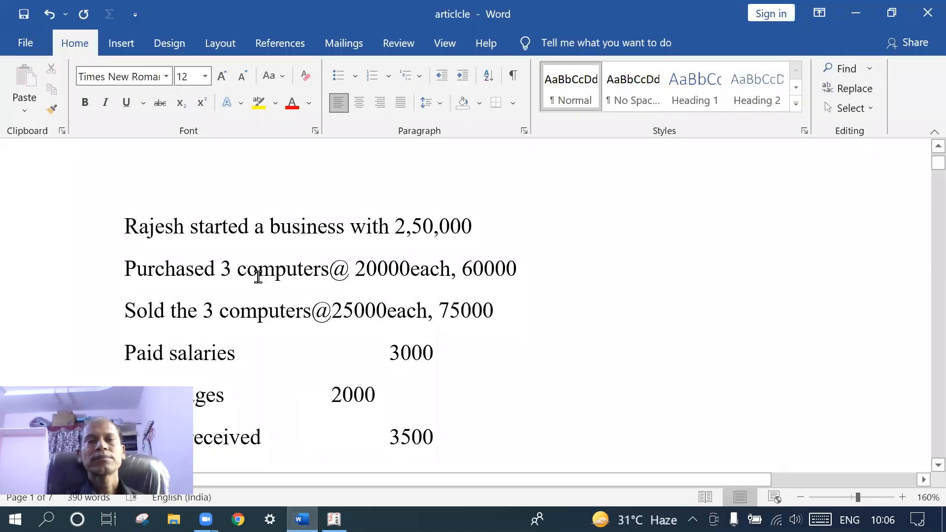
pyautogui.scroll(-6, 243, 274)
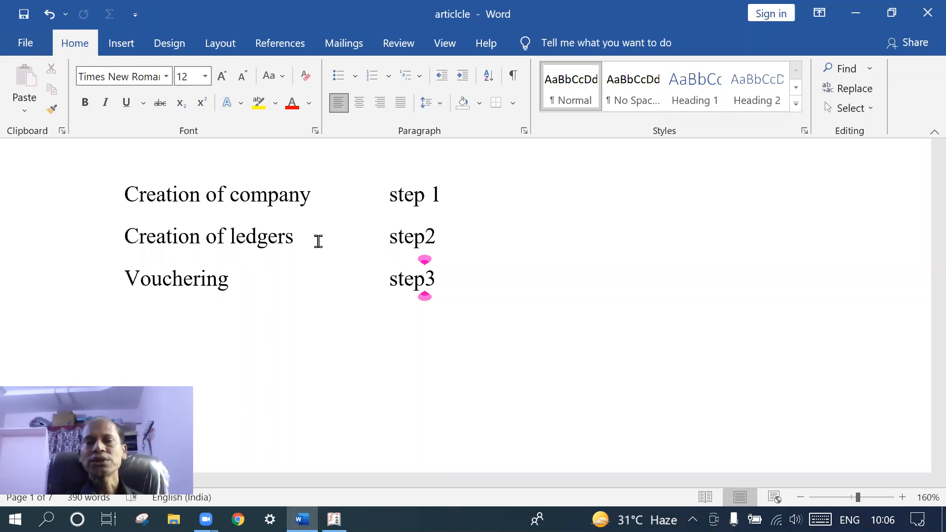
pyautogui.scroll(5, 319, 241)
pyautogui.scroll(-3, 318, 241)
pyautogui.scroll(3, 318, 242)
pyautogui.scroll(-3, 317, 239)
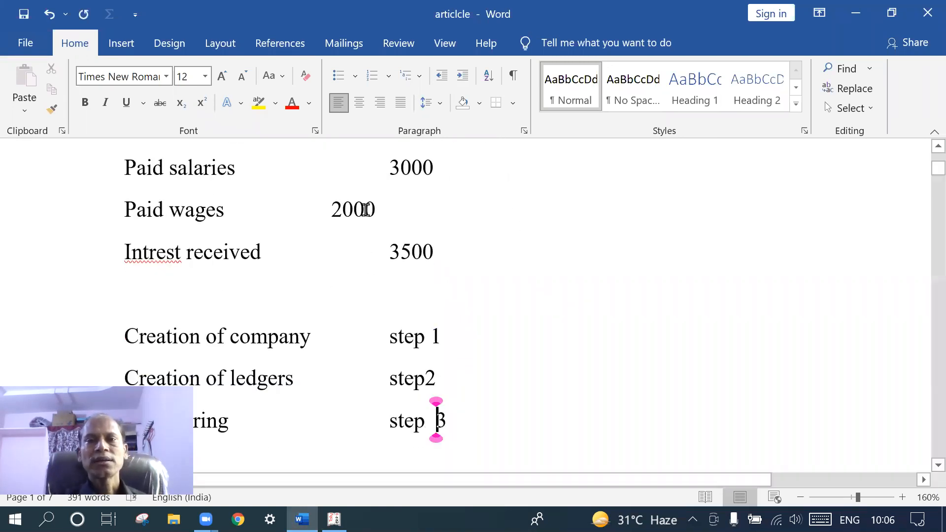
pyautogui.scroll(5, 364, 208)
pyautogui.scroll(1, 366, 210)
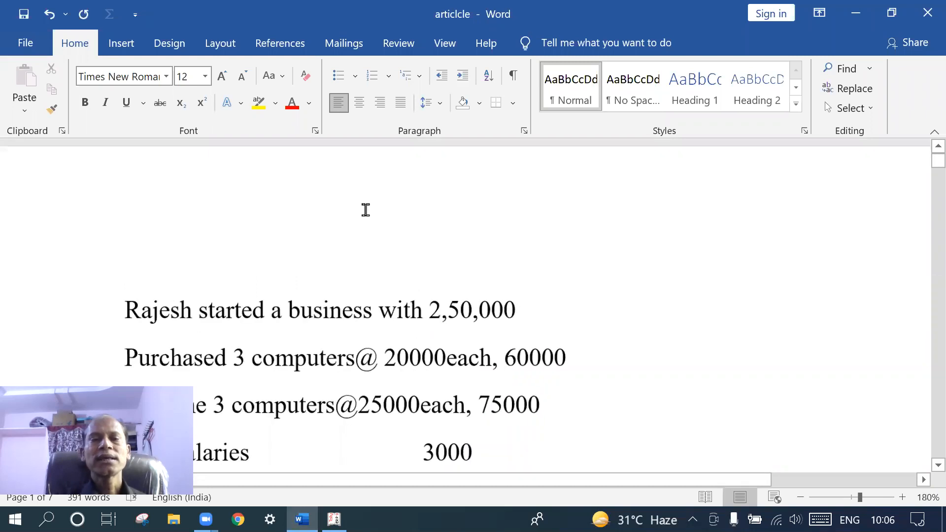
pyautogui.scroll(-6, 365, 210)
pyautogui.scroll(2, 365, 210)
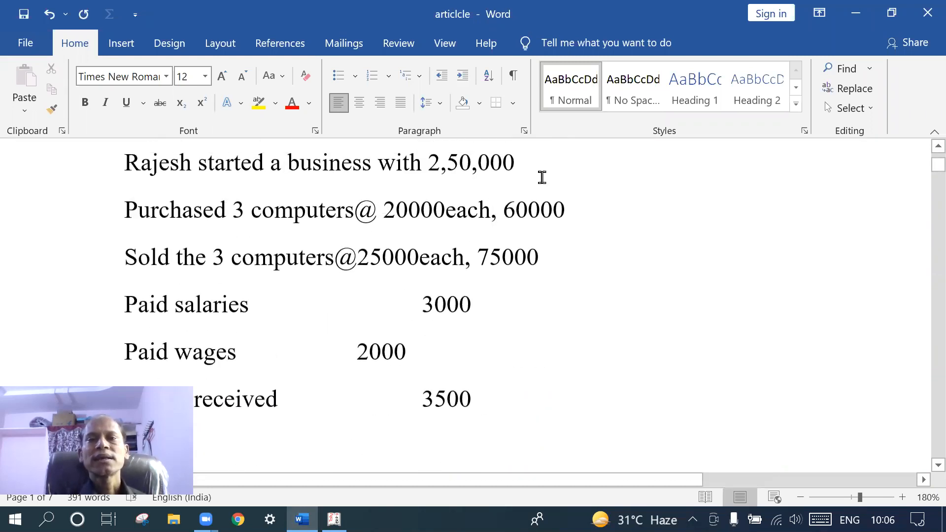
# Note the owner's capital account beside 2,50,000 on the first line
pyautogui.click(520, 161)
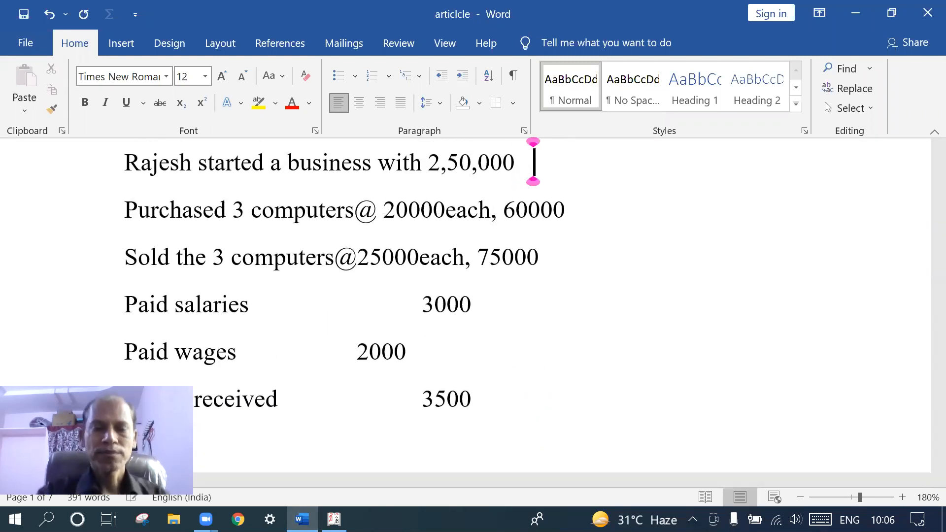
pyautogui.write('ra')
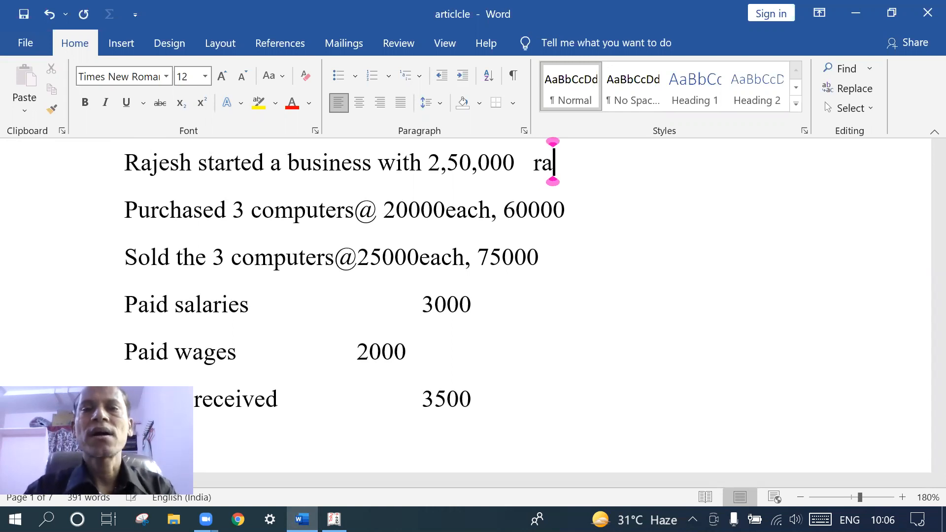
pyautogui.press('BackSpace')
pyautogui.press('BackSpace')
pyautogui.write('Ra')
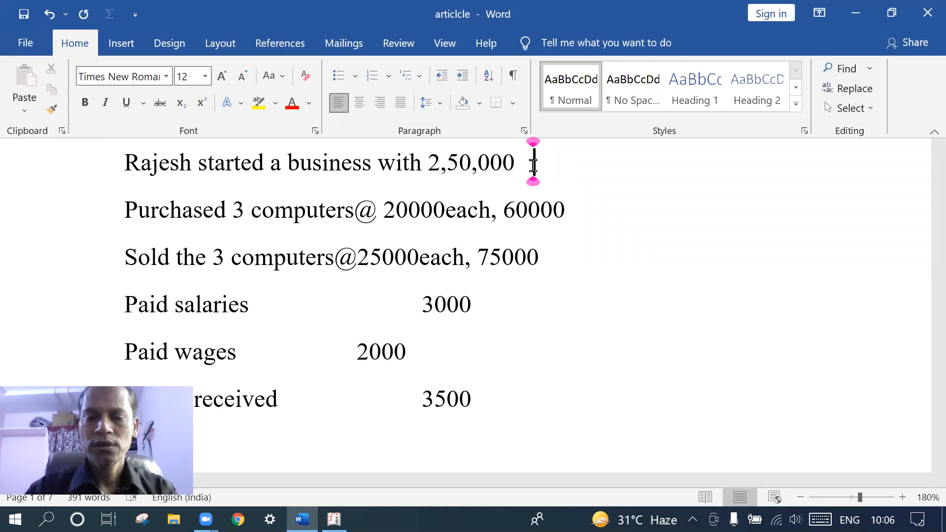
pyautogui.write('jesh ')
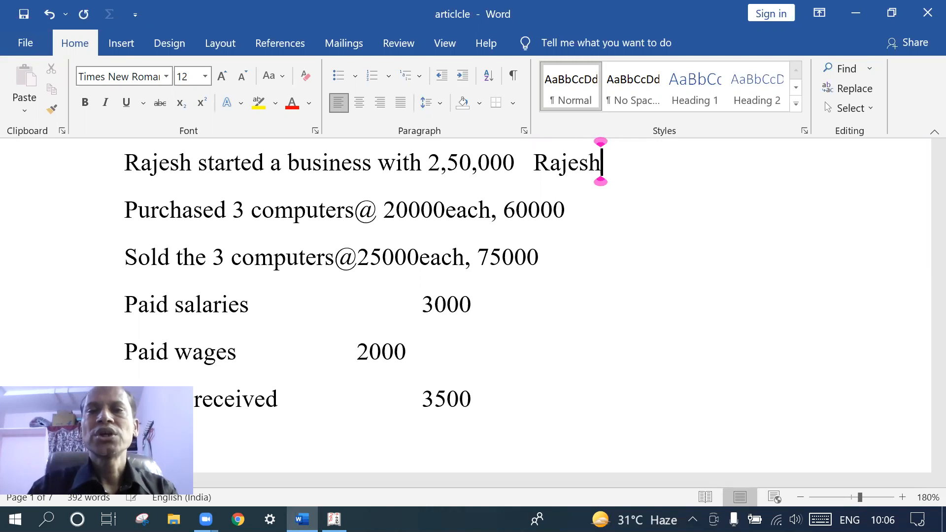
pyautogui.write('ca')
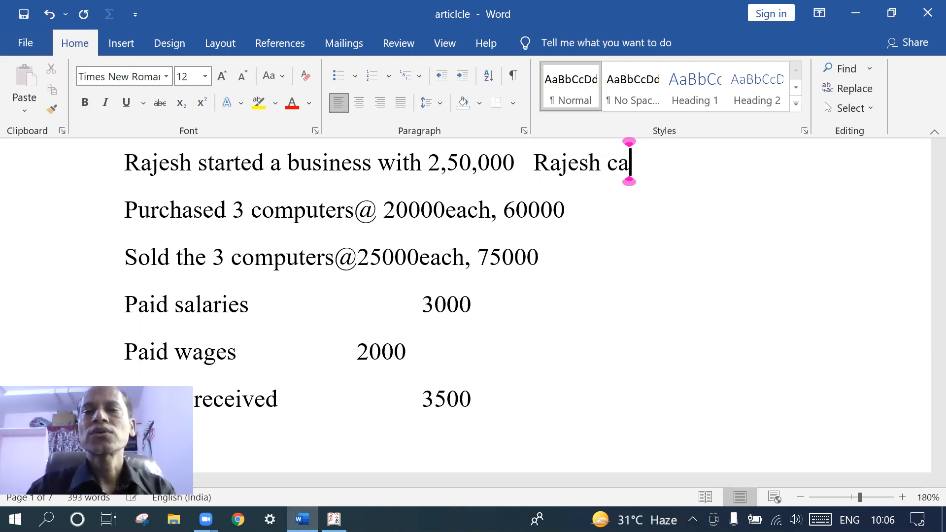
pyautogui.write('pital')
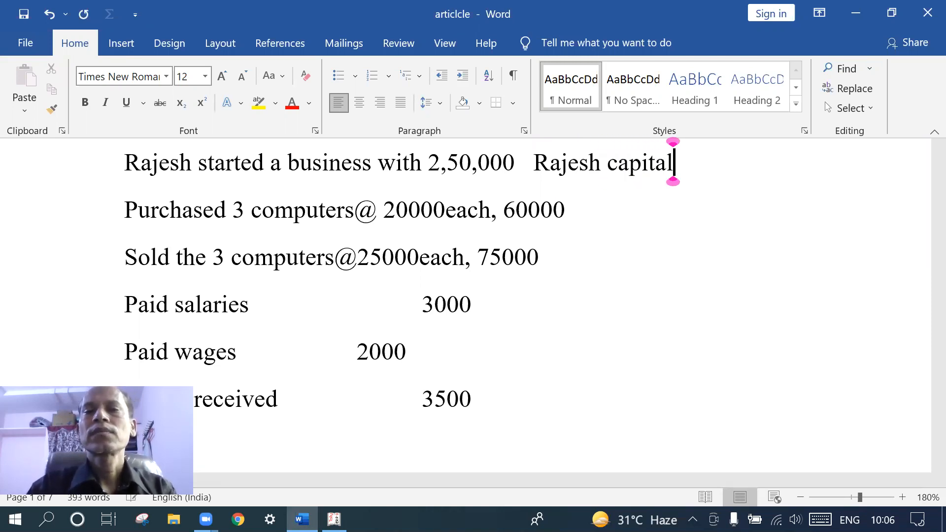
pyautogui.write(' accout')
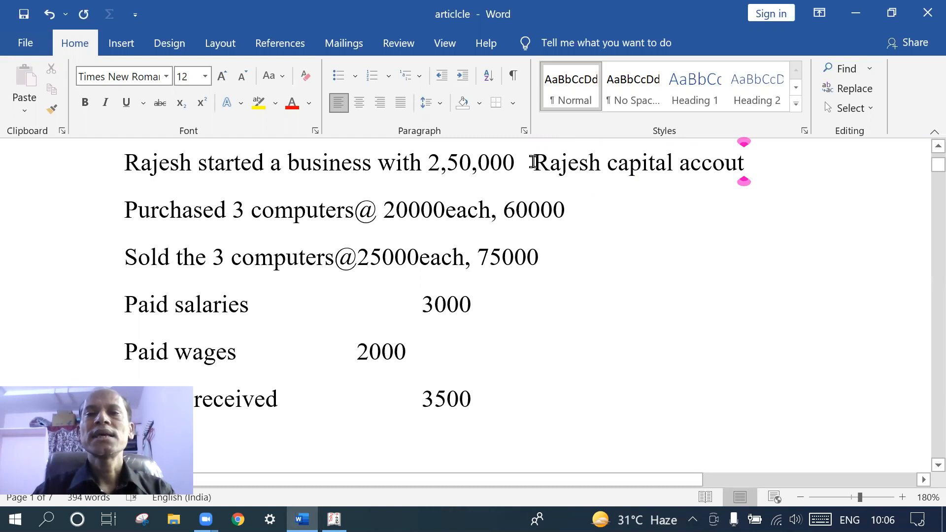
# Write 'purchases purchse account' after 60000 on the purchased computers line
pyautogui.click(583, 215)
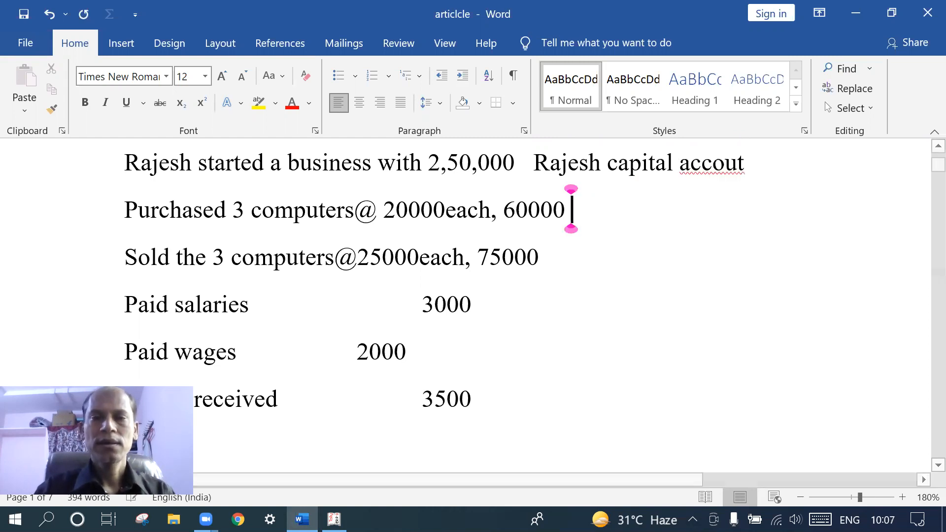
pyautogui.write('oy')
pyautogui.press('BackSpace')
pyautogui.press('BackSpace')
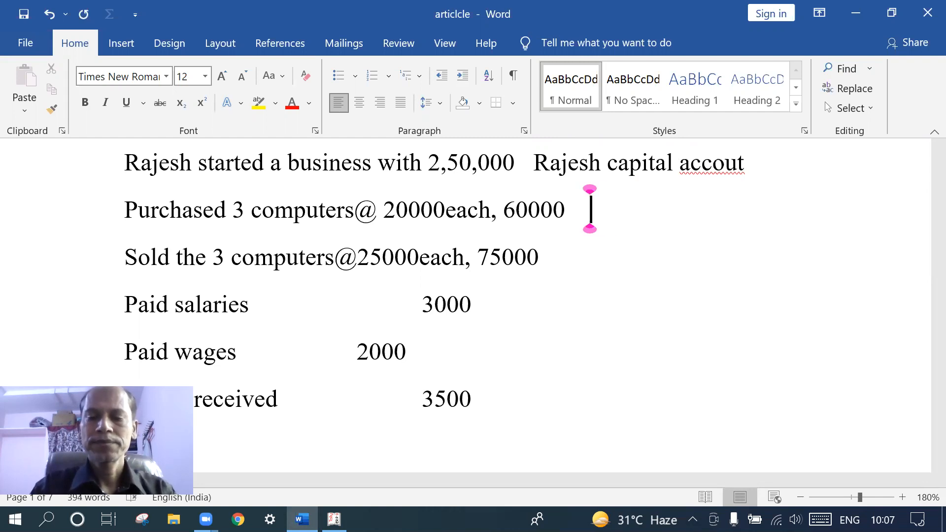
pyautogui.write('py')
pyautogui.press('BackSpace')
pyautogui.write('urch')
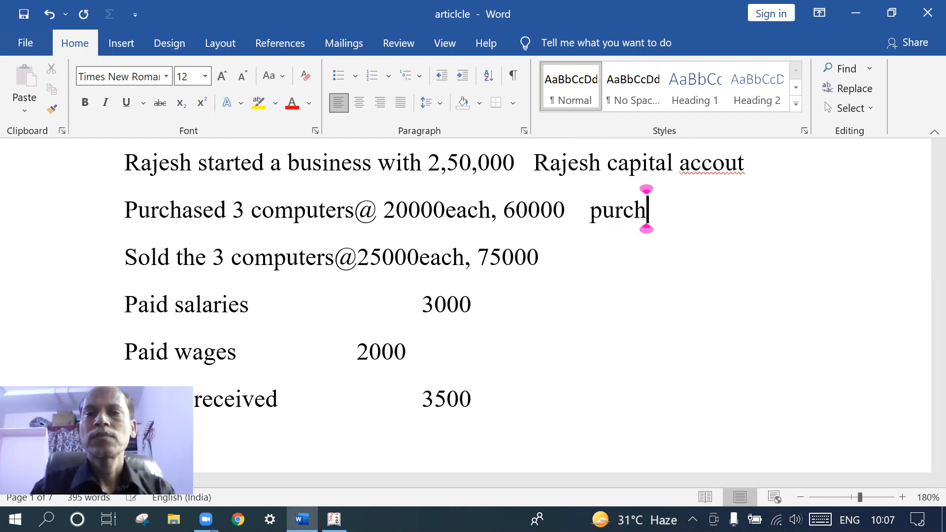
pyautogui.write('ases p')
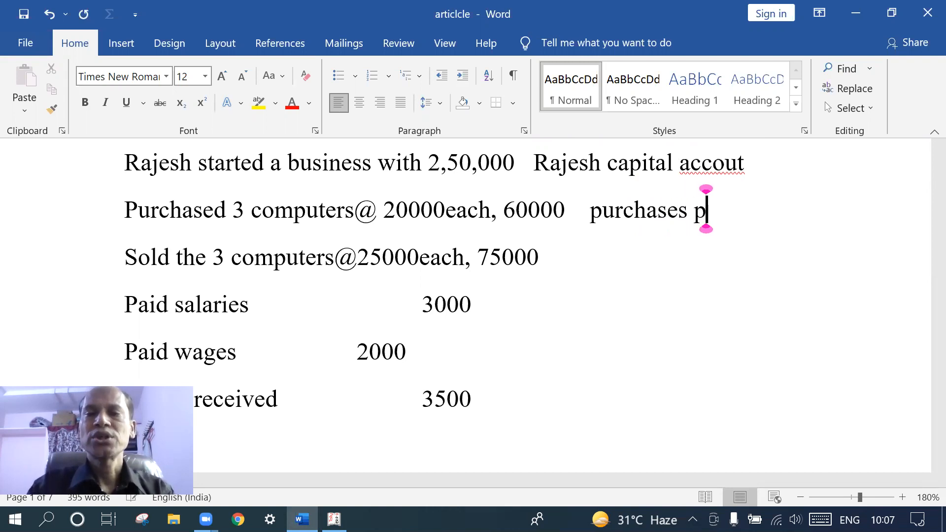
pyautogui.write('urchse')
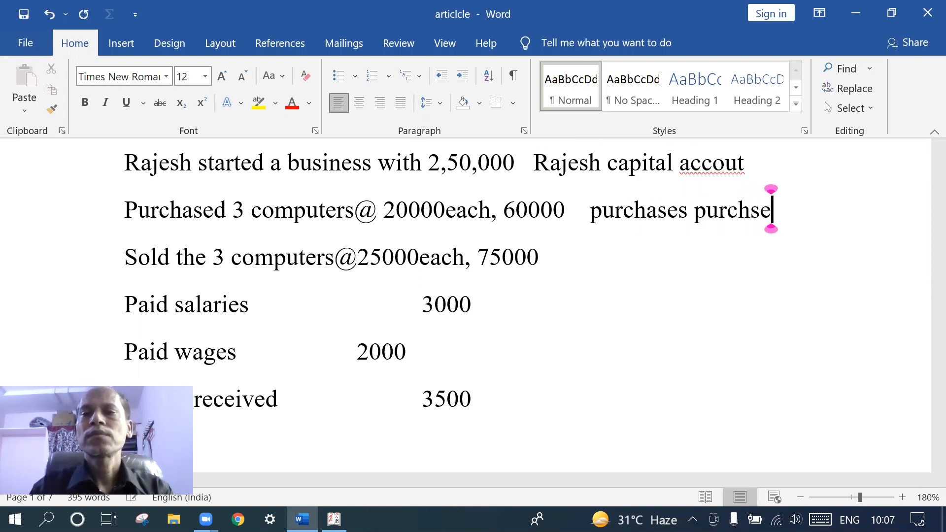
pyautogui.write(' account')
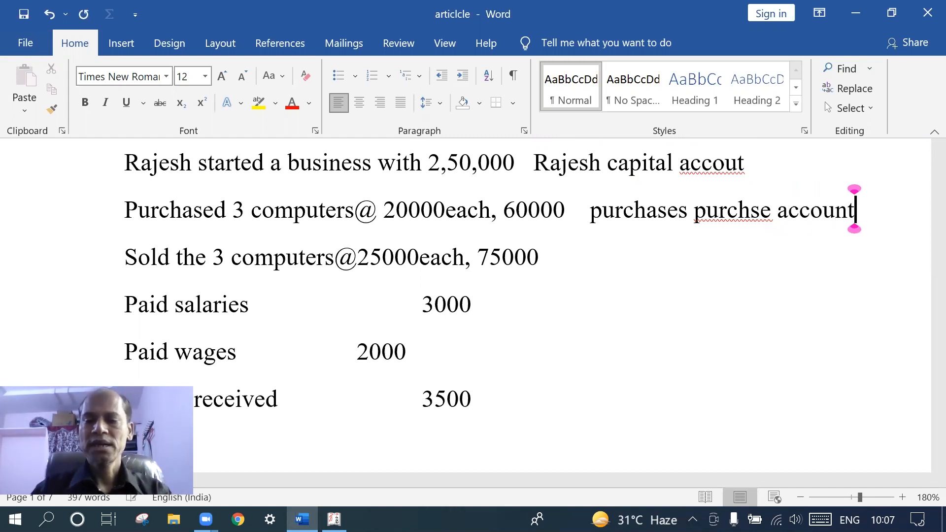
pyautogui.press('Return')
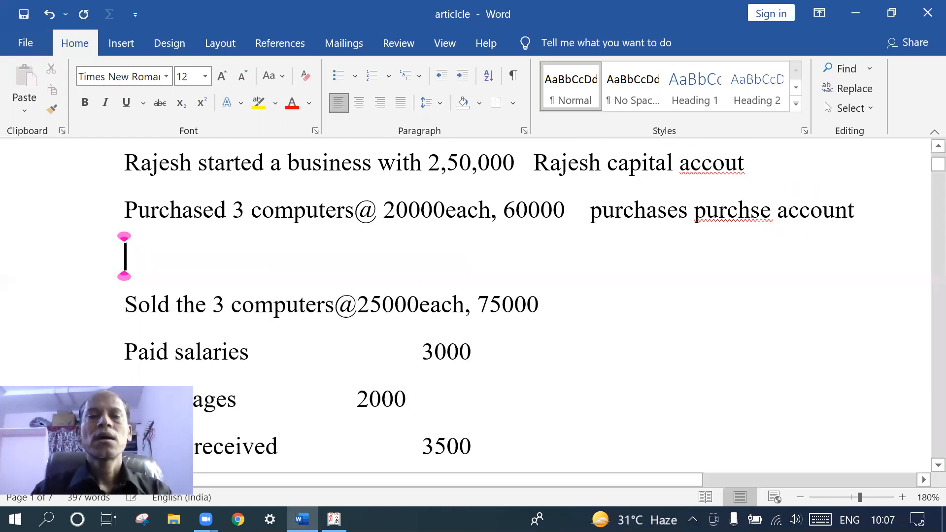
pyautogui.press('BackSpace')
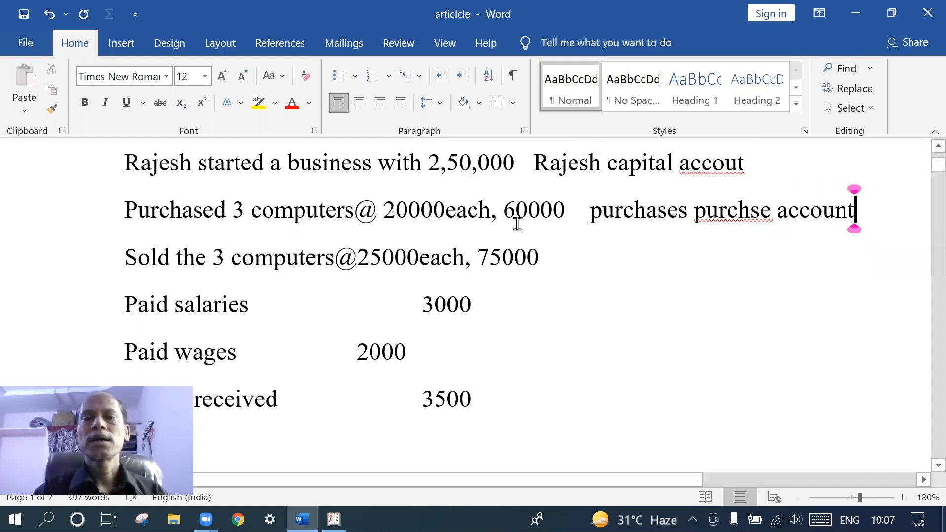
pyautogui.click(560, 257)
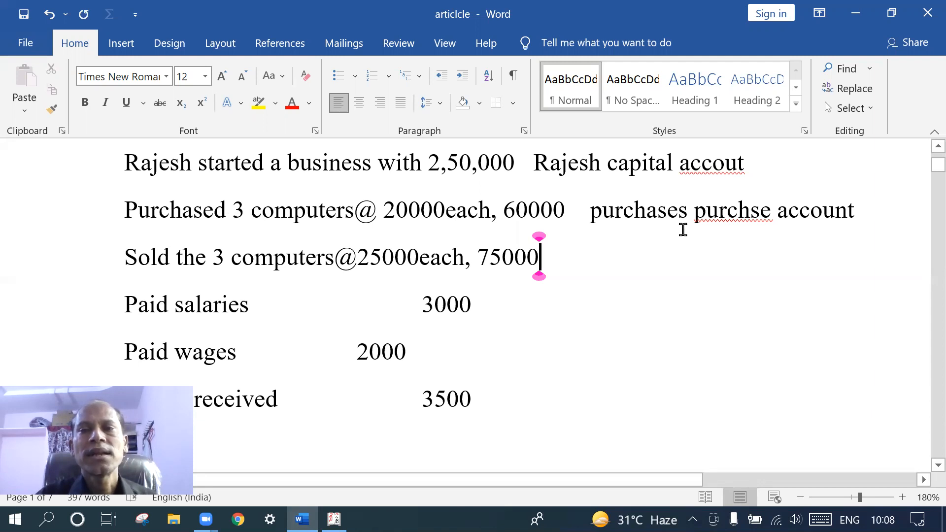
pyautogui.click(688, 215)
# Add dashes to the capital note and write 'sales-sales ledger' on the 75000 sales line
pyautogui.write('-')
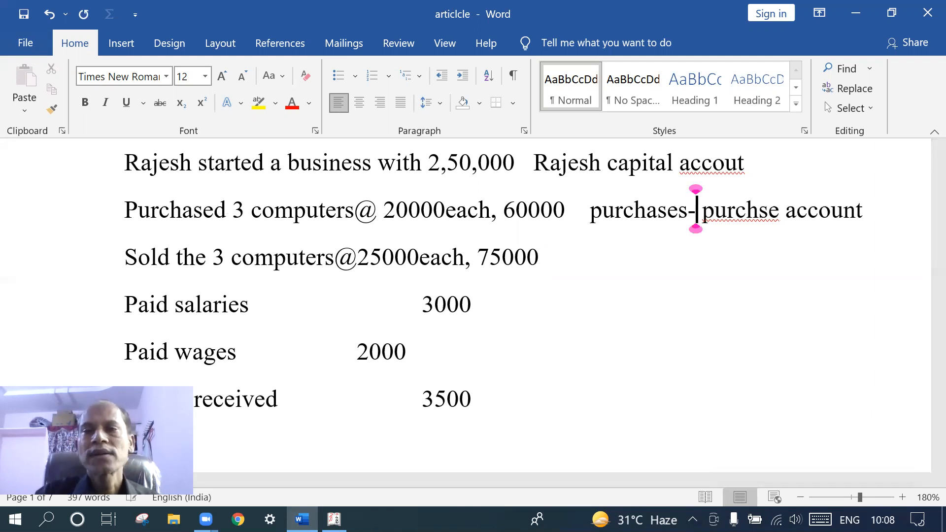
pyautogui.click(607, 165)
pyautogui.write('-')
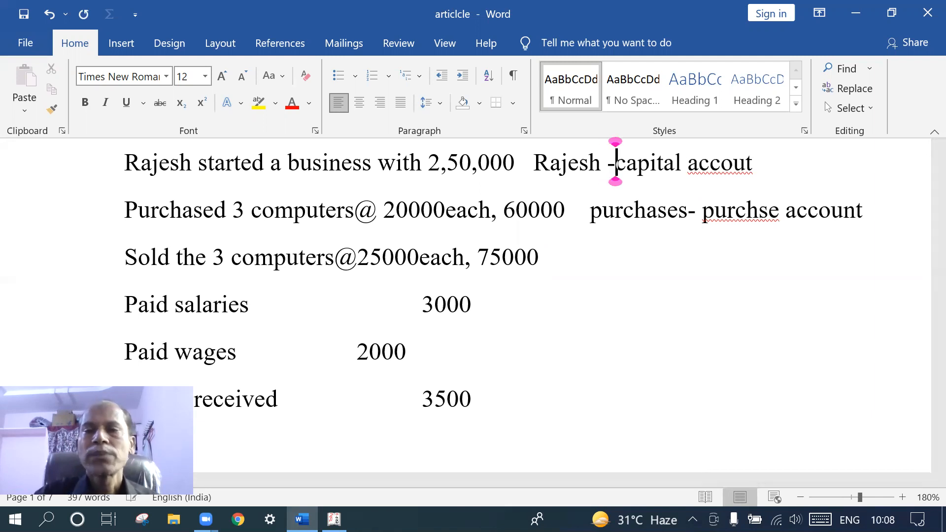
pyautogui.click(554, 257)
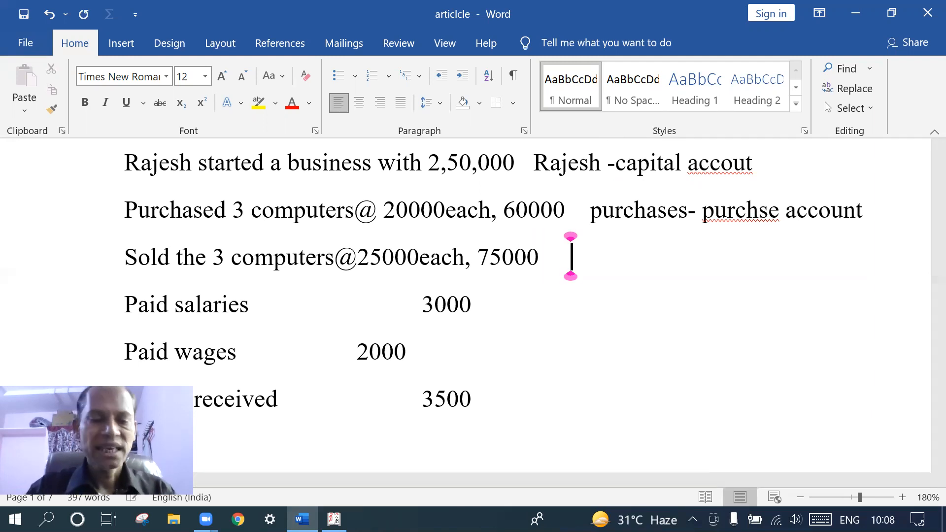
pyautogui.write('s')
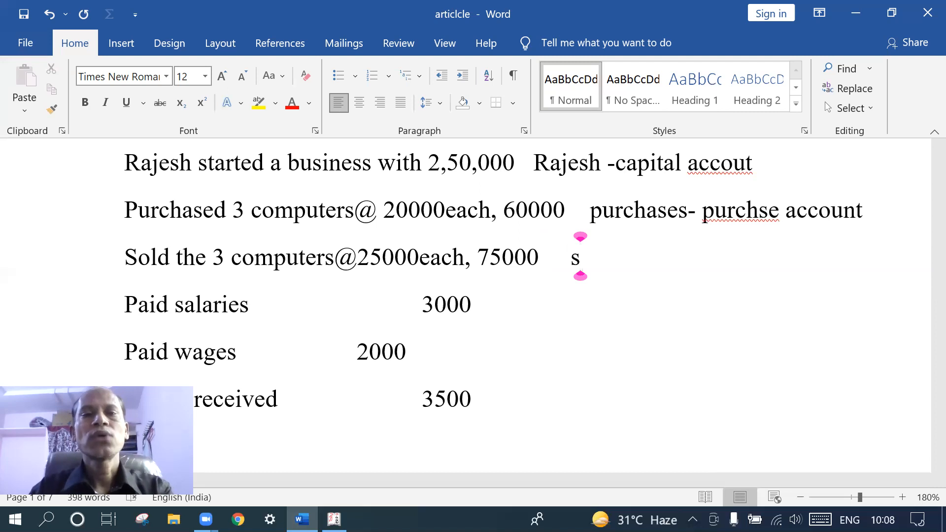
pyautogui.write('sl')
pyautogui.press('BackSpace')
pyautogui.press('BackSpace')
pyautogui.write('a')
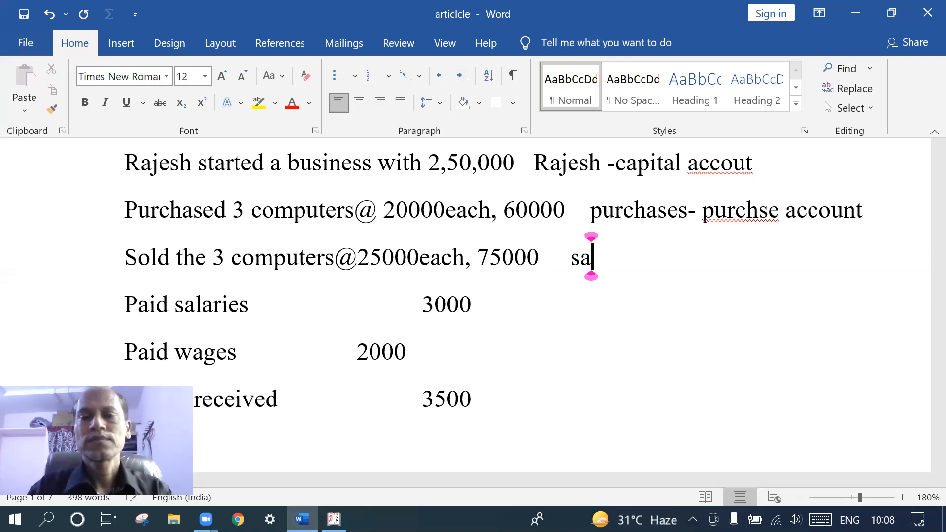
pyautogui.write('les-')
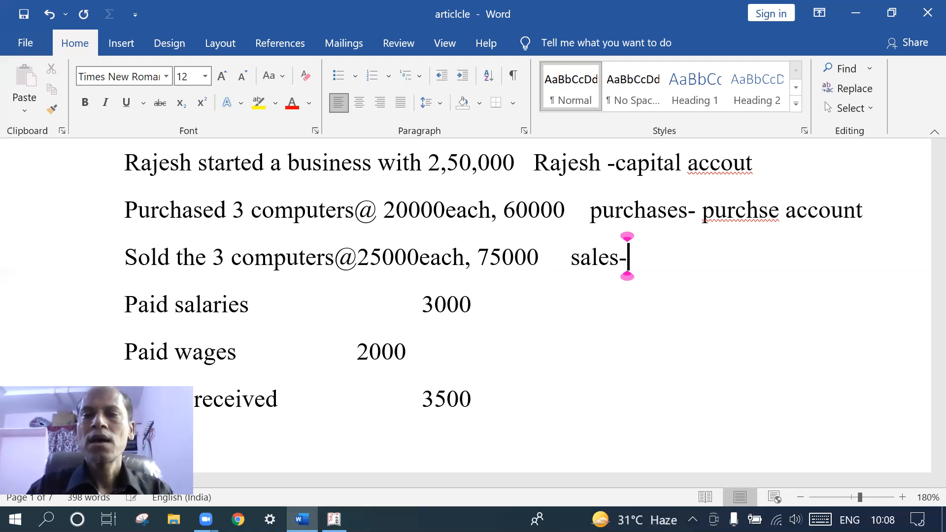
pyautogui.write('sale')
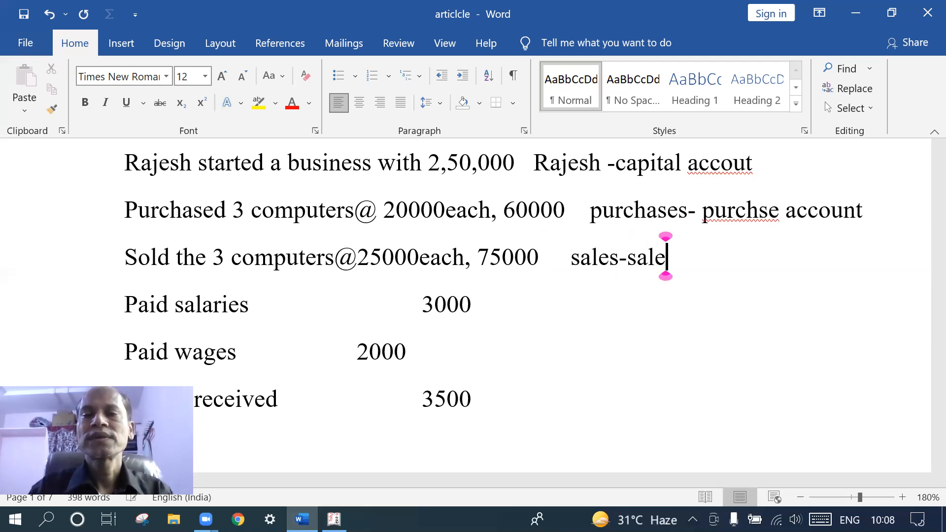
pyautogui.write('s ')
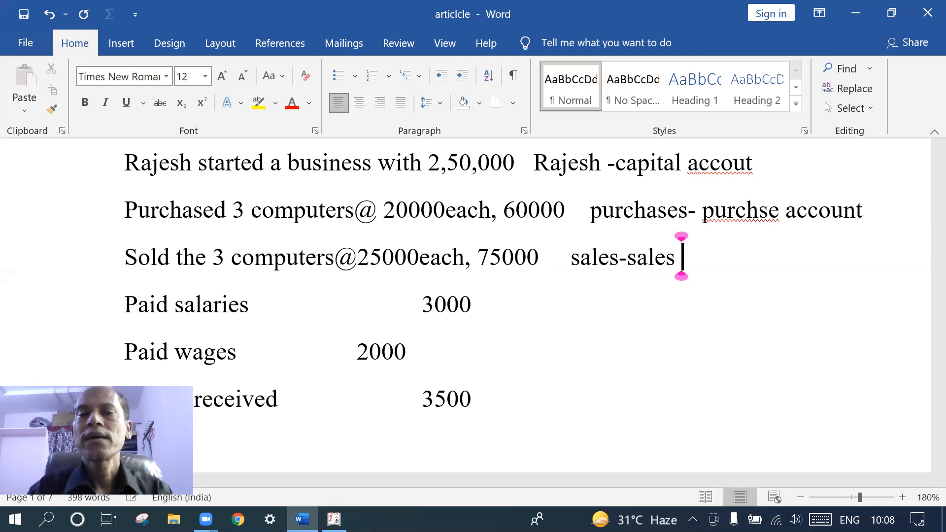
pyautogui.write('ledger')
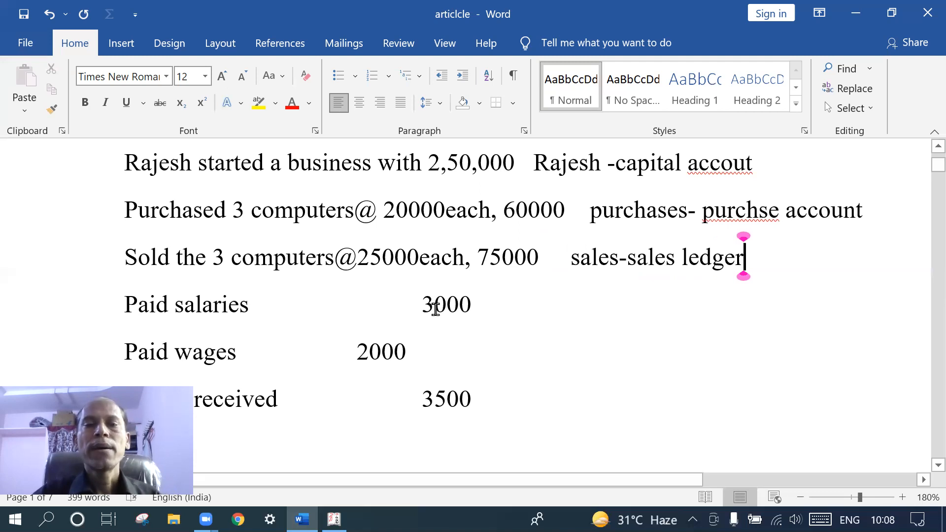
# Note 'salaries--indirect expenses' and 'wages -indirect expenses' on the salaries and wages lines
pyautogui.click(480, 306)
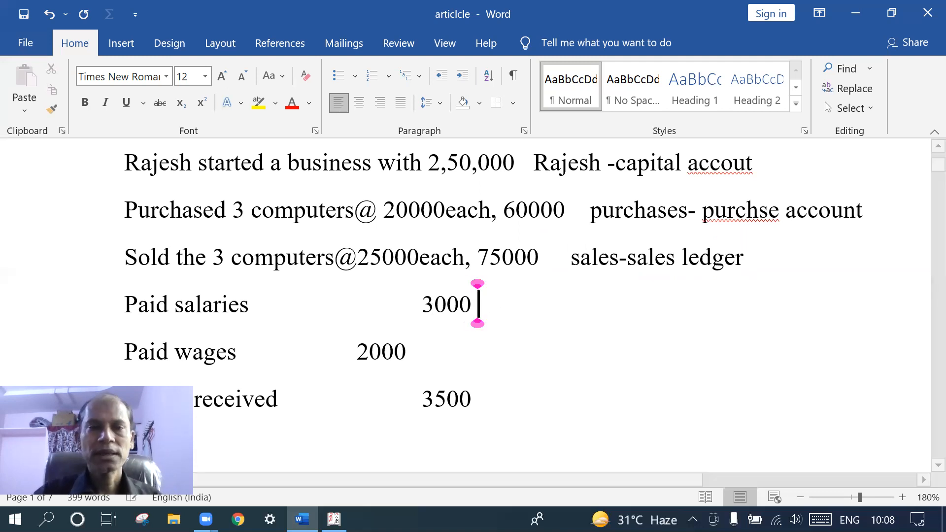
pyautogui.write('sa')
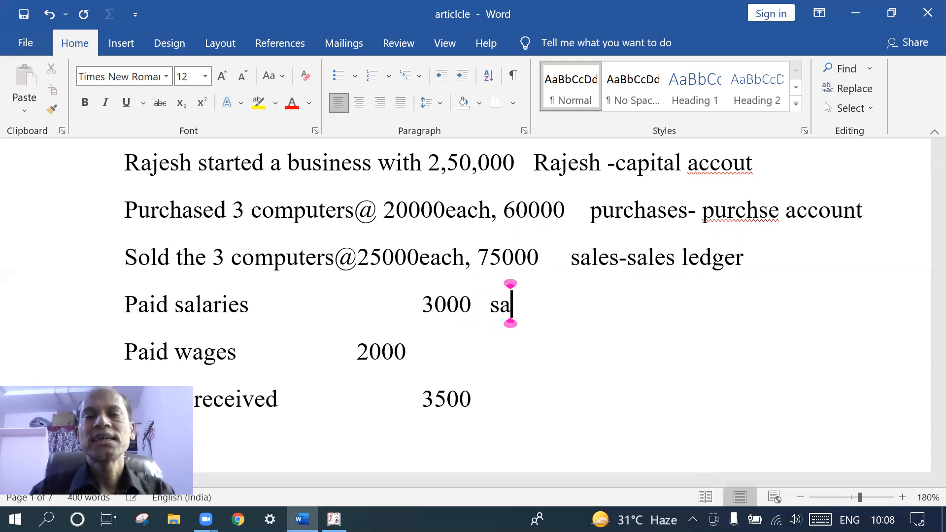
pyautogui.write('lari')
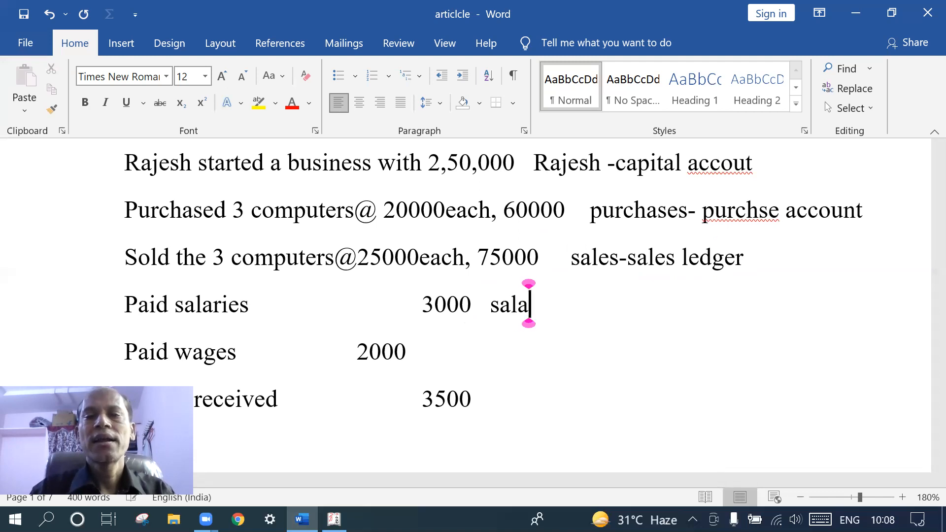
pyautogui.write('es--')
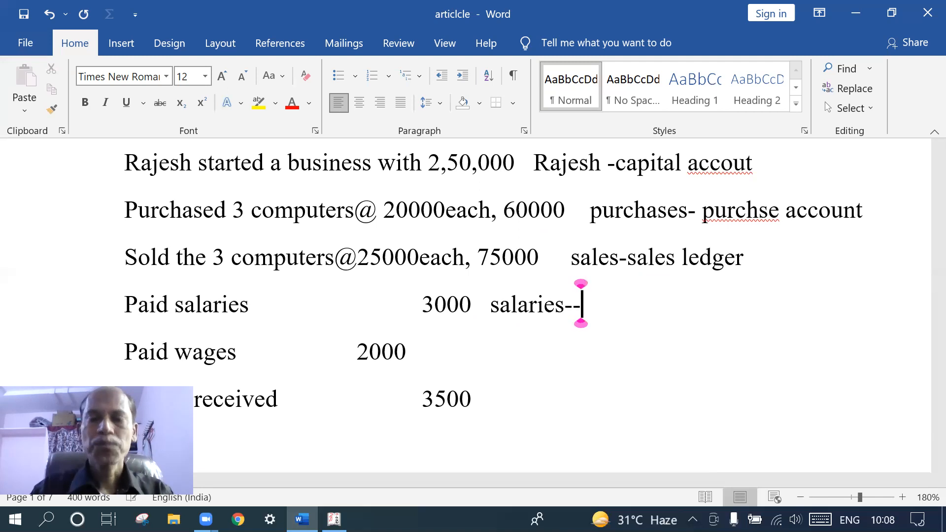
pyautogui.write('indire')
pyautogui.press('BackSpace')
pyautogui.write('ct ')
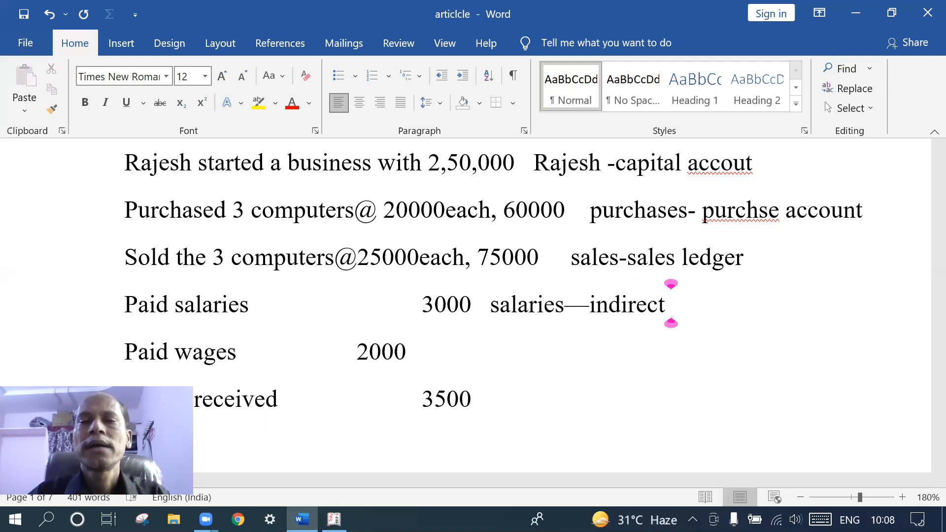
pyautogui.write('expenses')
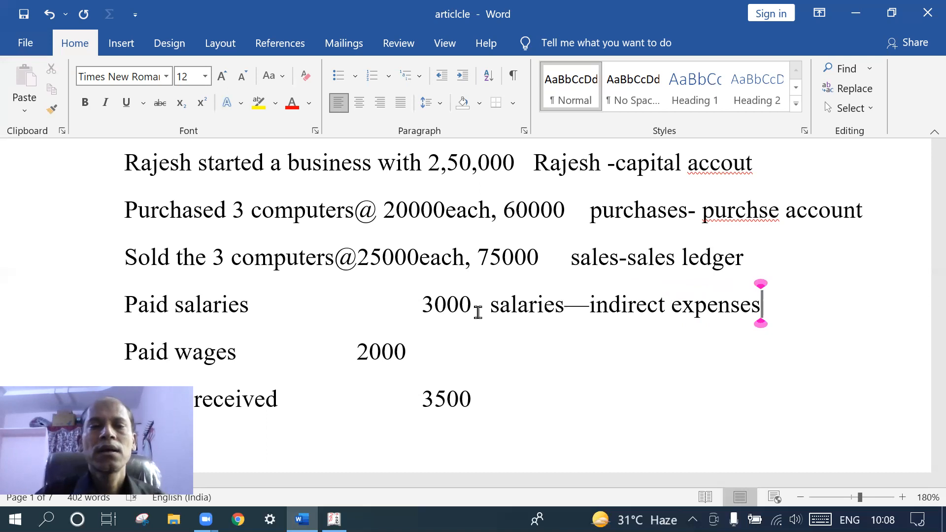
pyautogui.click(465, 347)
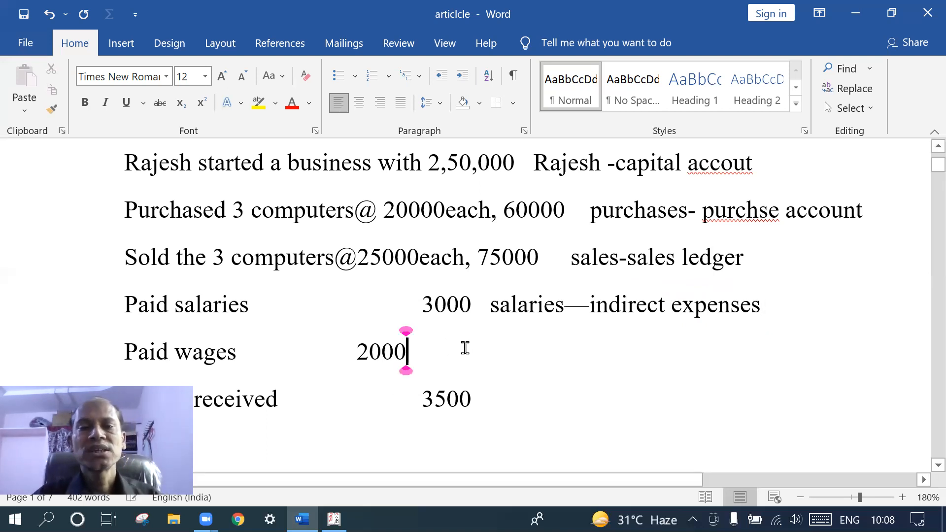
pyautogui.press('Tab')
pyautogui.press('Tab')
pyautogui.press('Tab')
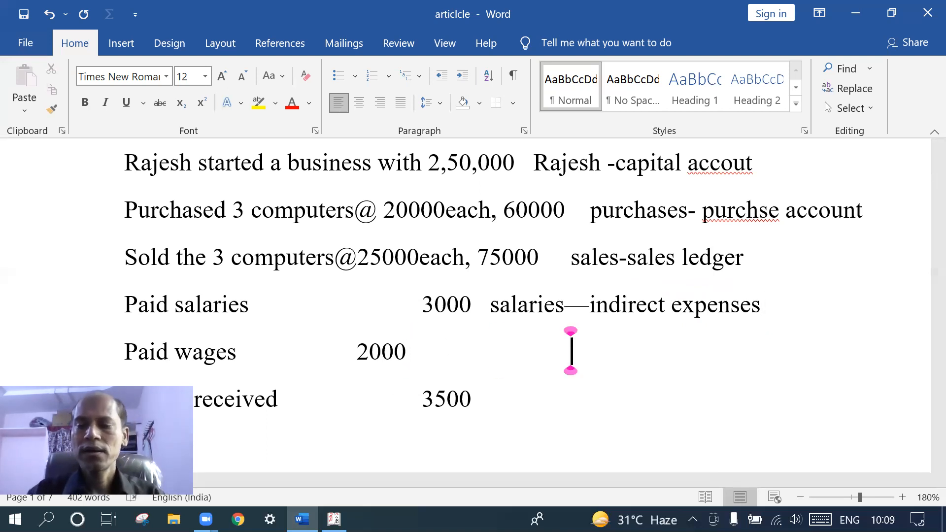
pyautogui.press('BackSpace')
pyautogui.write('wages')
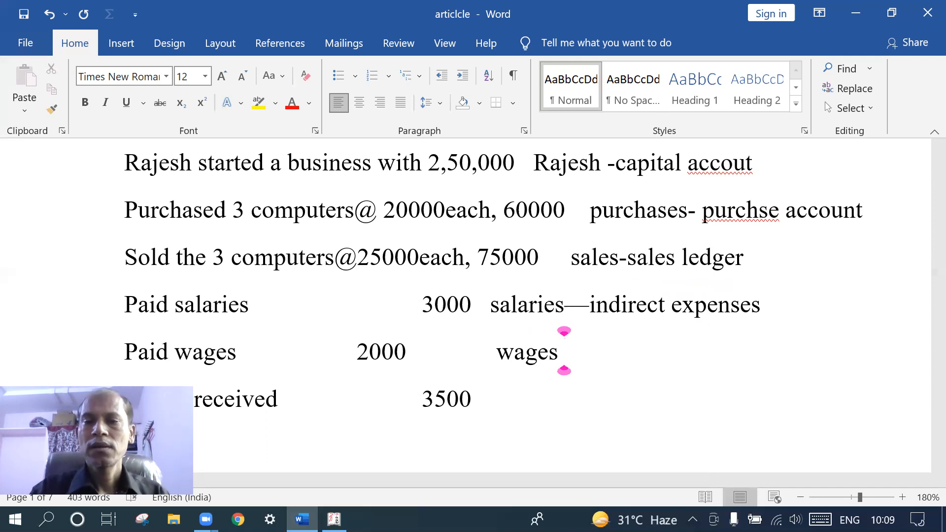
pyautogui.write(' -i')
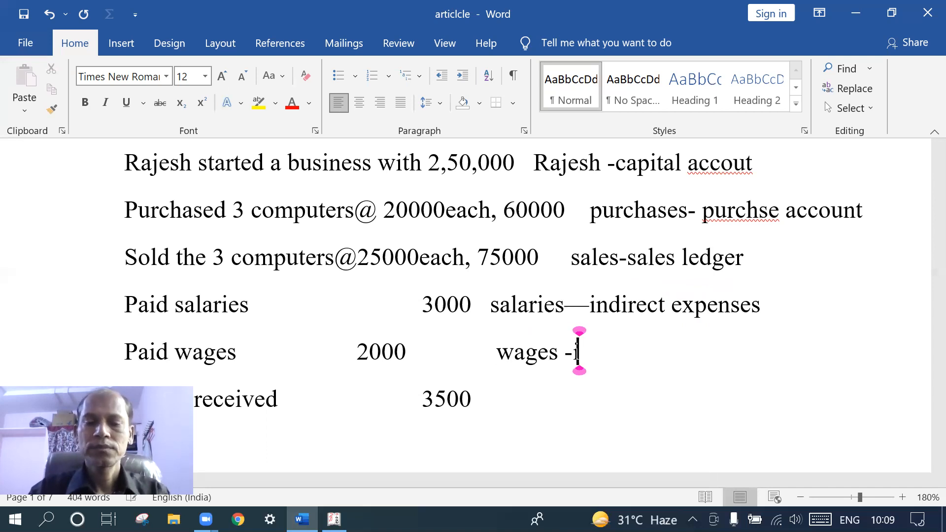
pyautogui.write('ndirec')
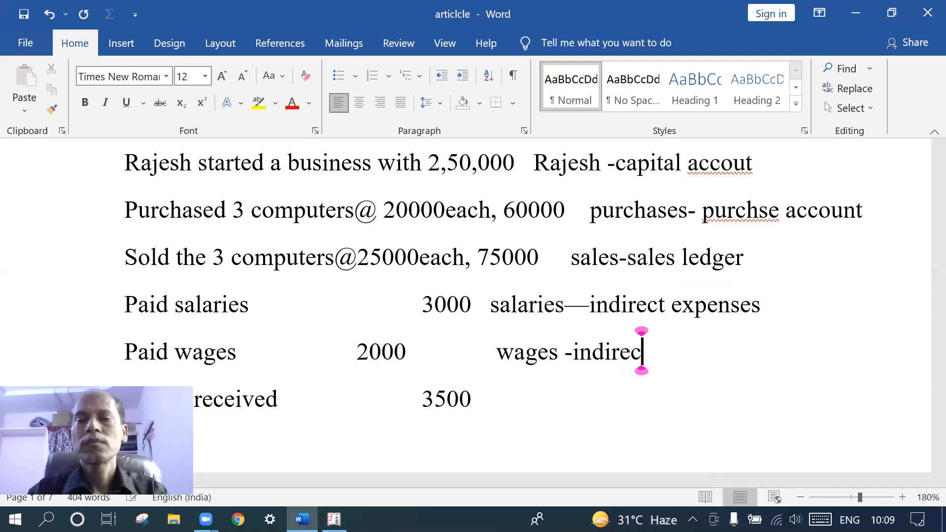
pyautogui.write('t expencw')
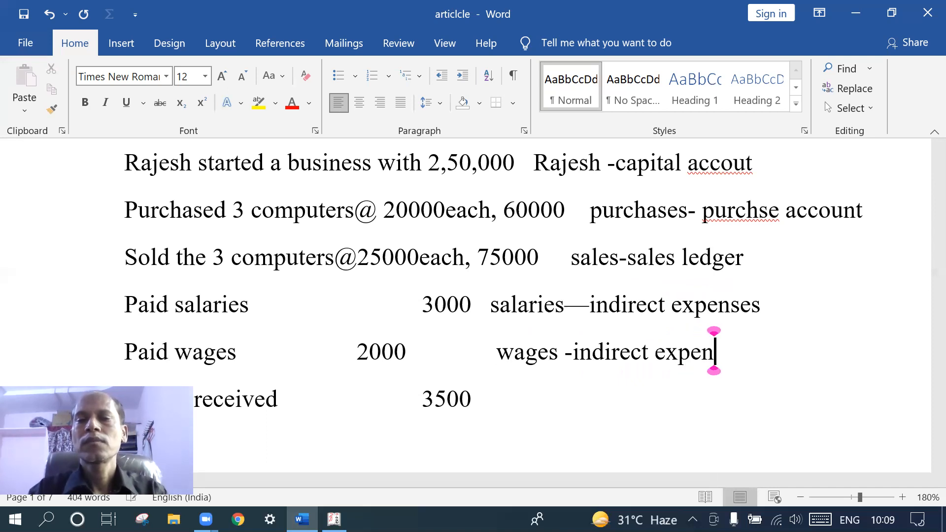
pyautogui.press('BackSpace')
pyautogui.press('BackSpace')
pyautogui.press('BackSpace')
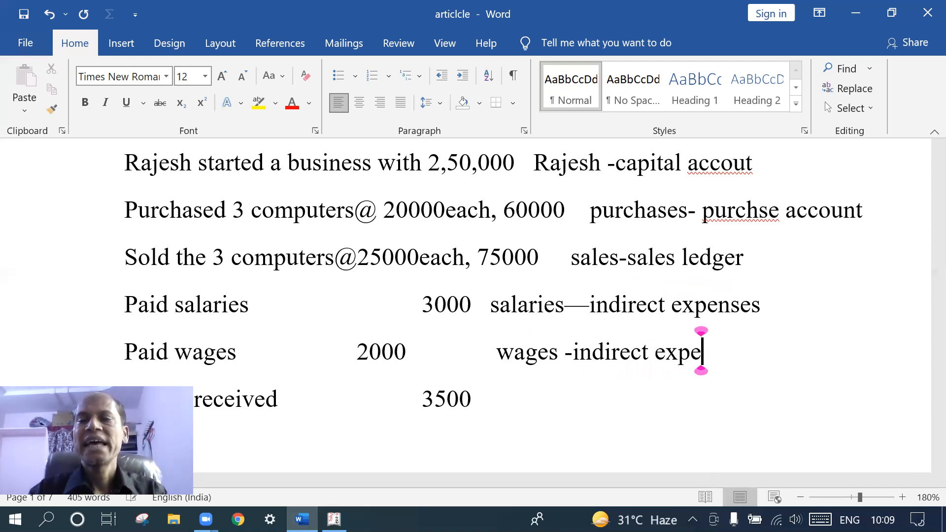
pyautogui.write('nses')
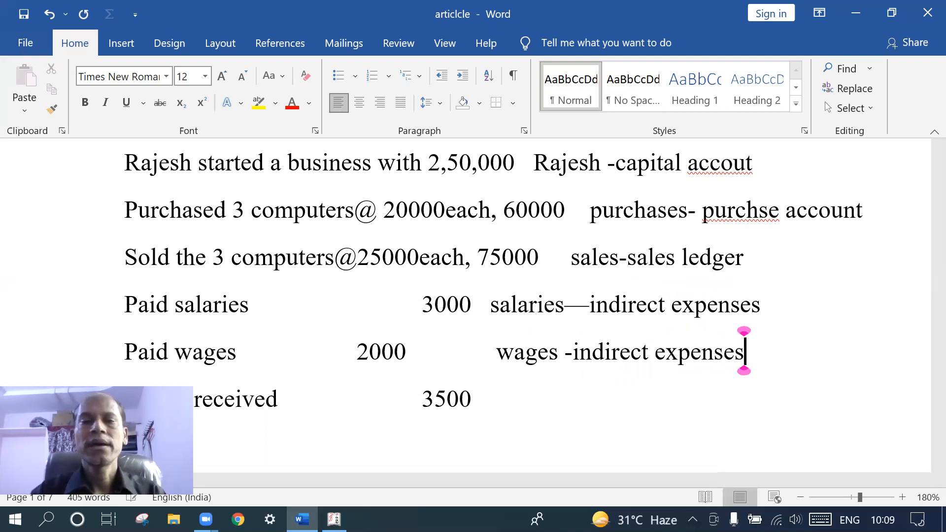
# Write 'interest -indirect income' after 3500 on the interest received line
pyautogui.scroll(-3, 743, 350)
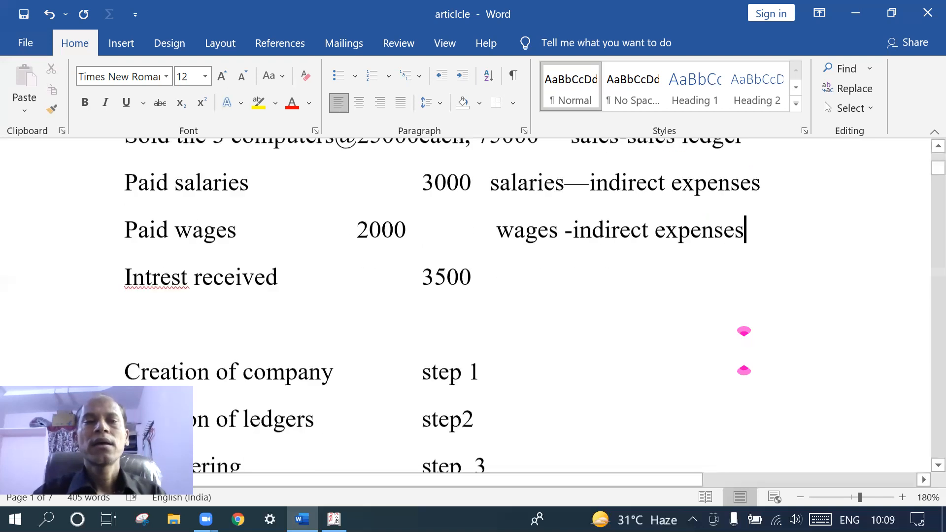
pyautogui.click(494, 278)
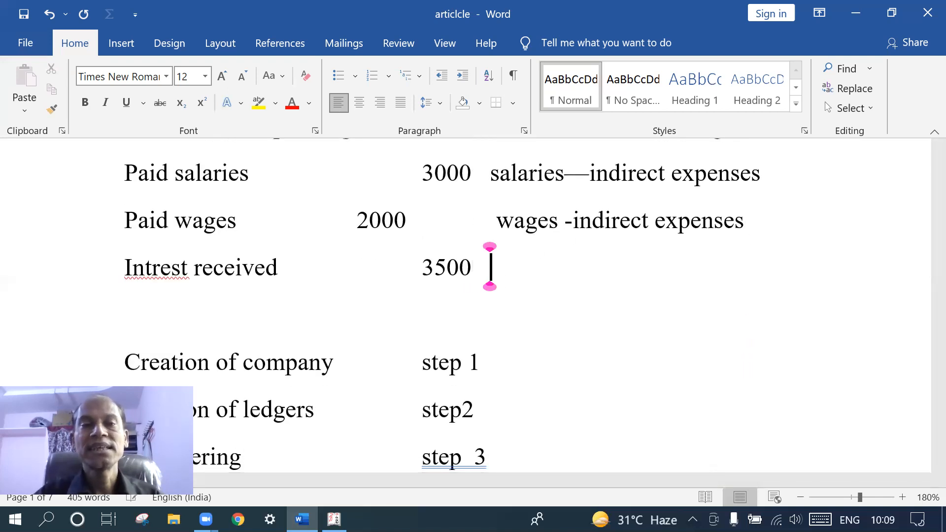
pyautogui.write('inter')
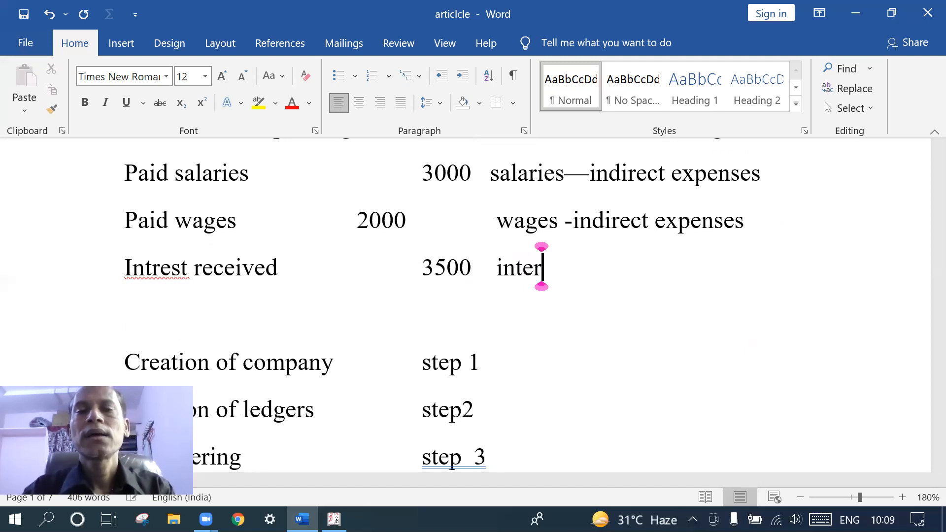
pyautogui.write('es')
pyautogui.press('BackSpace')
pyautogui.write('est ')
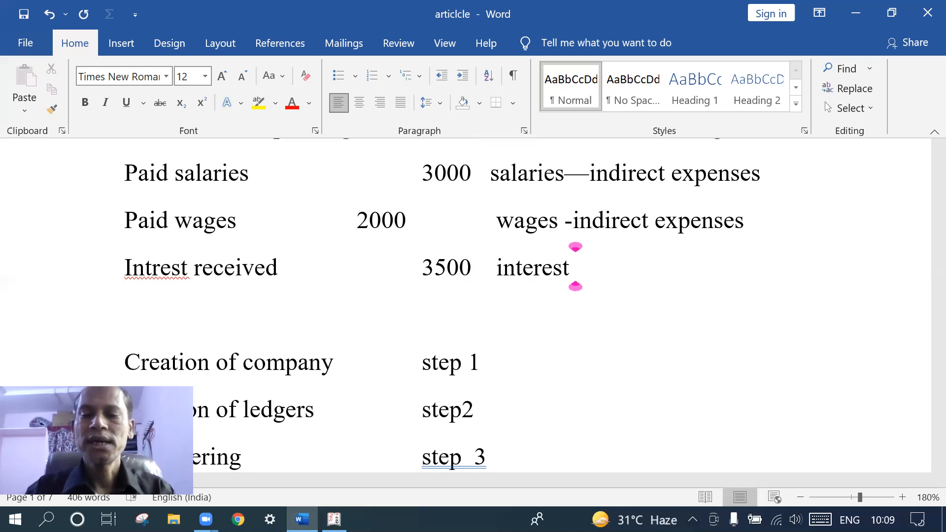
pyautogui.write('-indire')
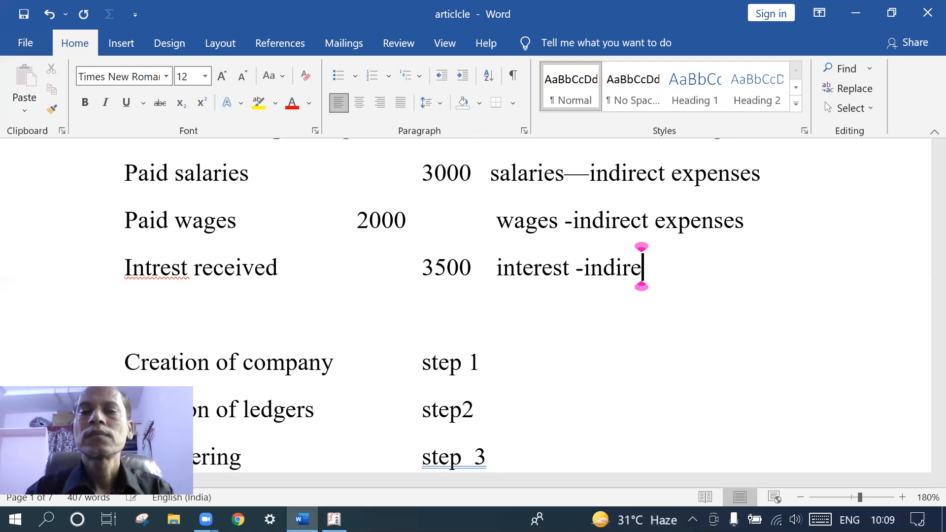
pyautogui.write('ct inco')
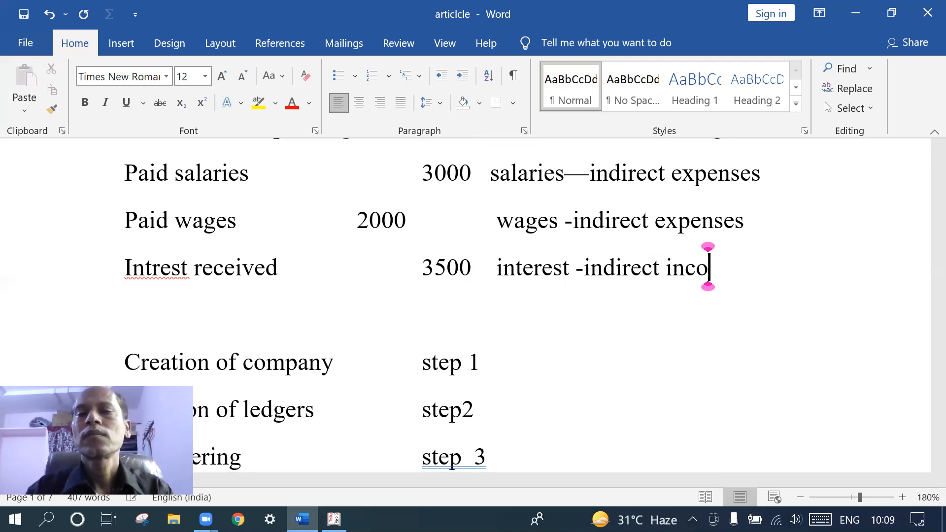
pyautogui.write('me')
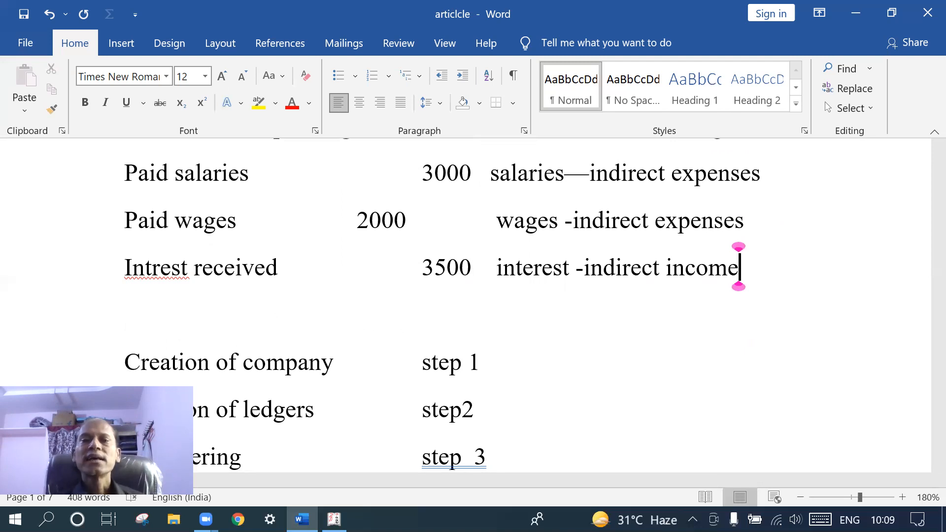
pyautogui.scroll(3, 493, 218)
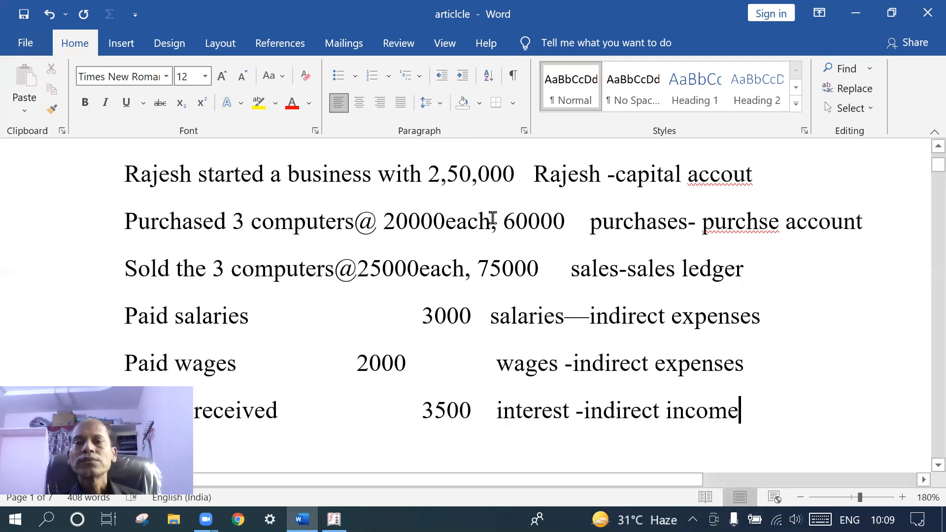
pyautogui.scroll(-2, 492, 219)
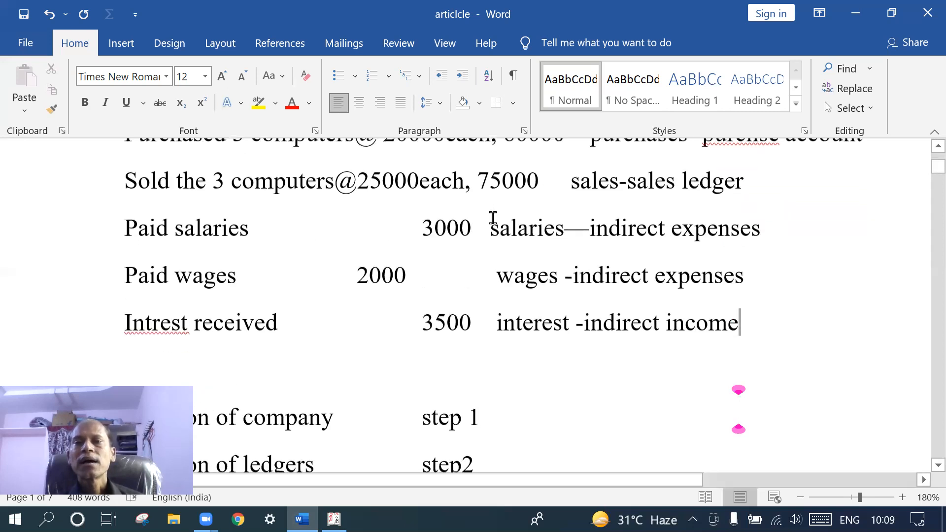
pyautogui.scroll(1, 492, 217)
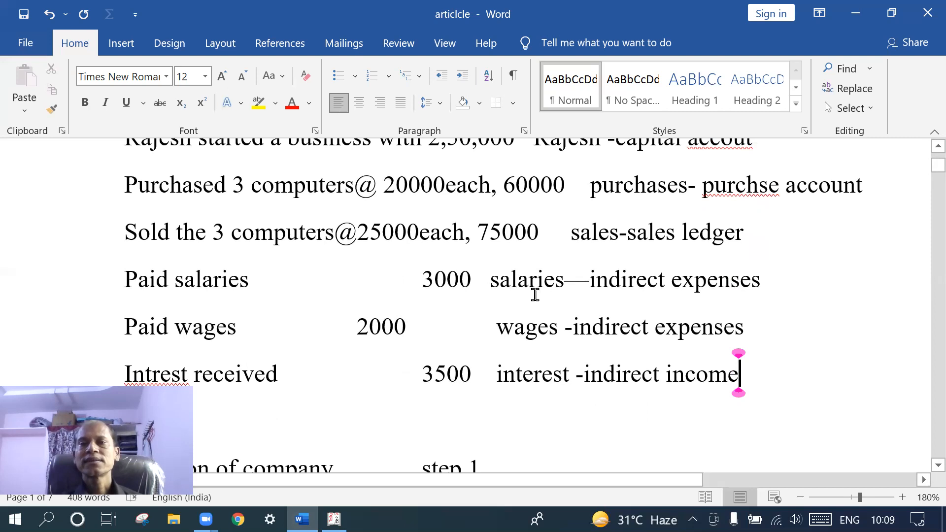
pyautogui.scroll(2, 535, 294)
pyautogui.scroll(-1, 535, 294)
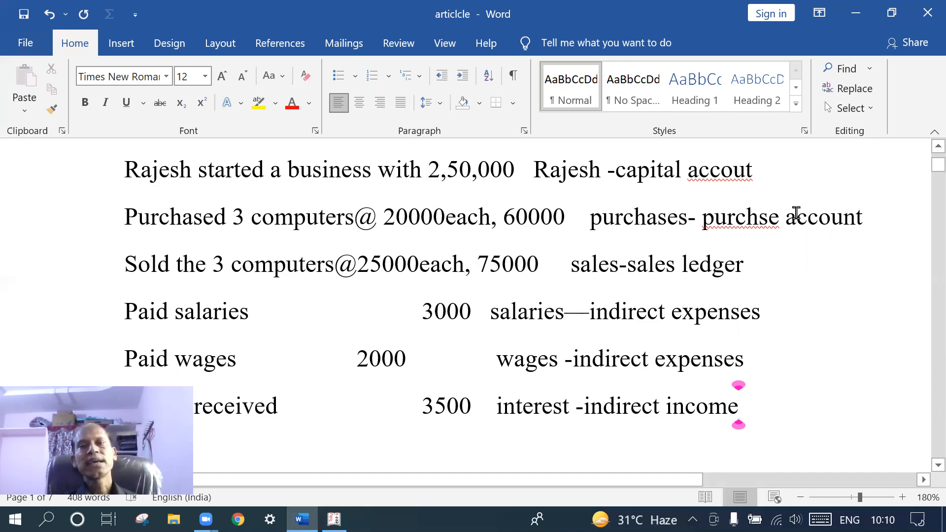
# Correct purchse to purchase and replace 'account' with 'ledger' on the purchase line
pyautogui.click(758, 220)
pyautogui.write('a')
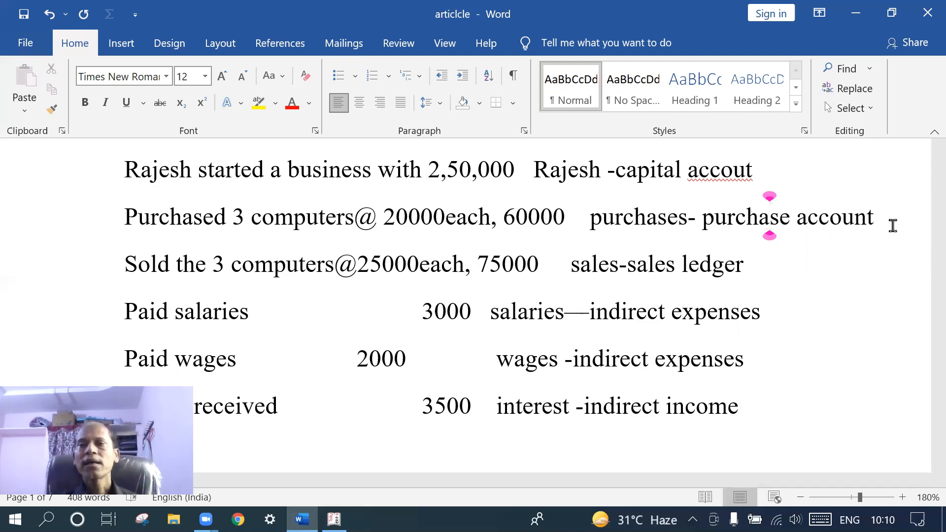
pyautogui.click(874, 220)
pyautogui.press('BackSpace')
pyautogui.press('BackSpace')
pyautogui.press('BackSpace')
pyautogui.press('BackSpace')
pyautogui.press('BackSpace')
pyautogui.press('BackSpace')
pyautogui.press('BackSpace')
pyautogui.write('leg')
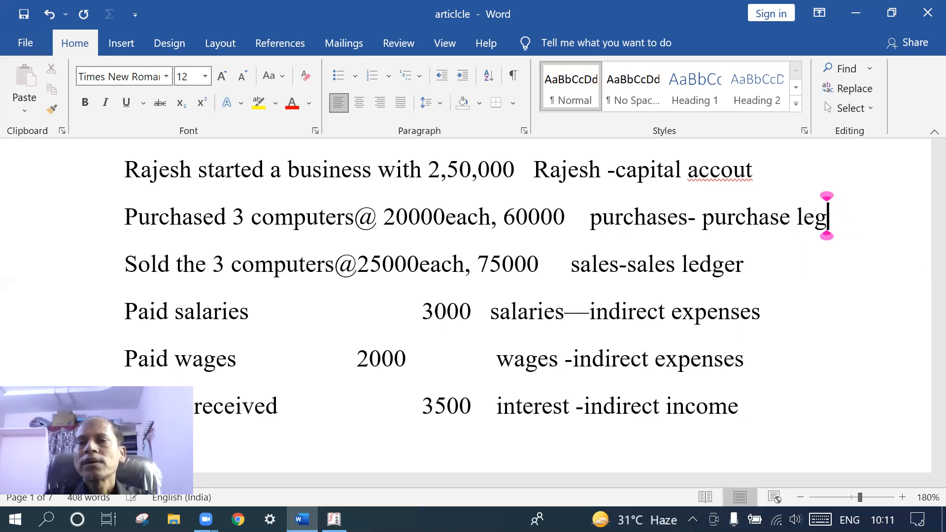
pyautogui.press('BackSpace')
pyautogui.write('dg')
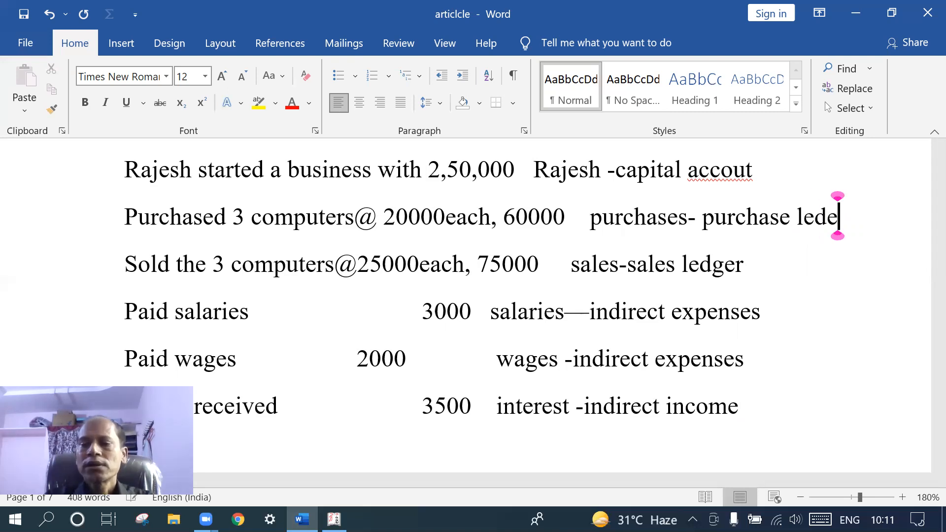
pyautogui.write('er')
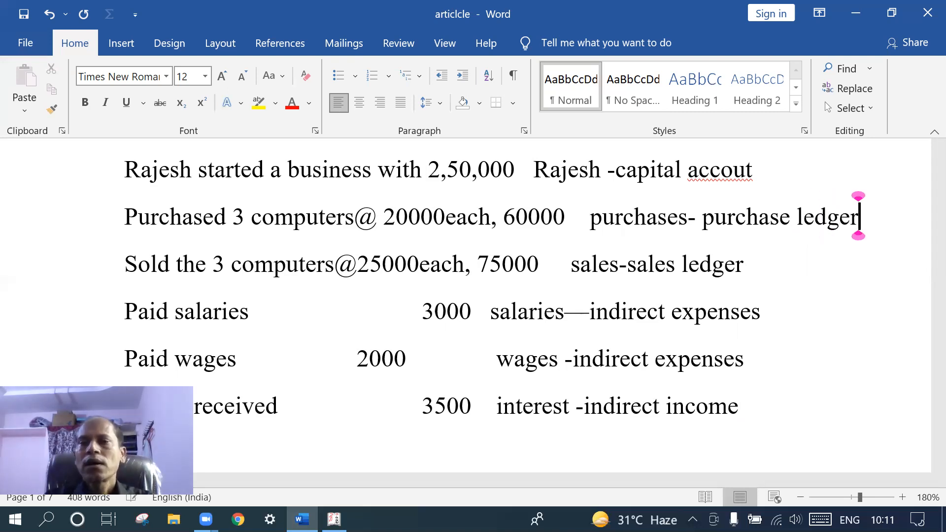
# Replace 'accout' with 'ledger' on the capital line and review the document
pyautogui.click(751, 170)
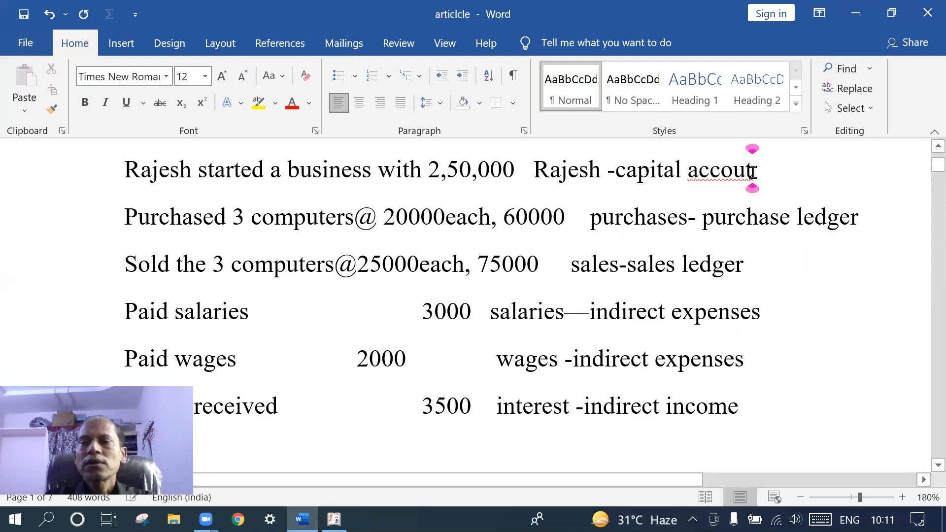
pyautogui.press('BackSpace')
pyautogui.press('BackSpace')
pyautogui.press('BackSpace')
pyautogui.press('BackSpace')
pyautogui.press('BackSpace')
pyautogui.press('BackSpace')
pyautogui.write('led')
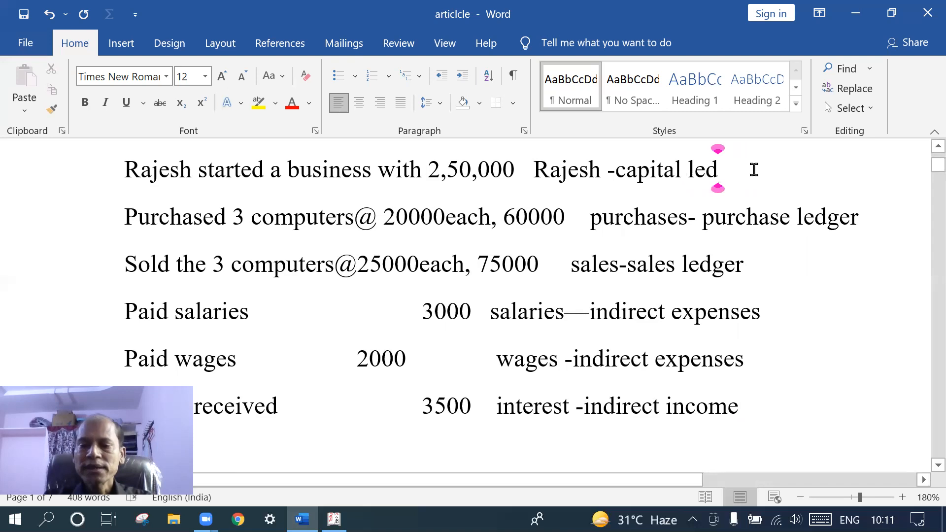
pyautogui.write('ger')
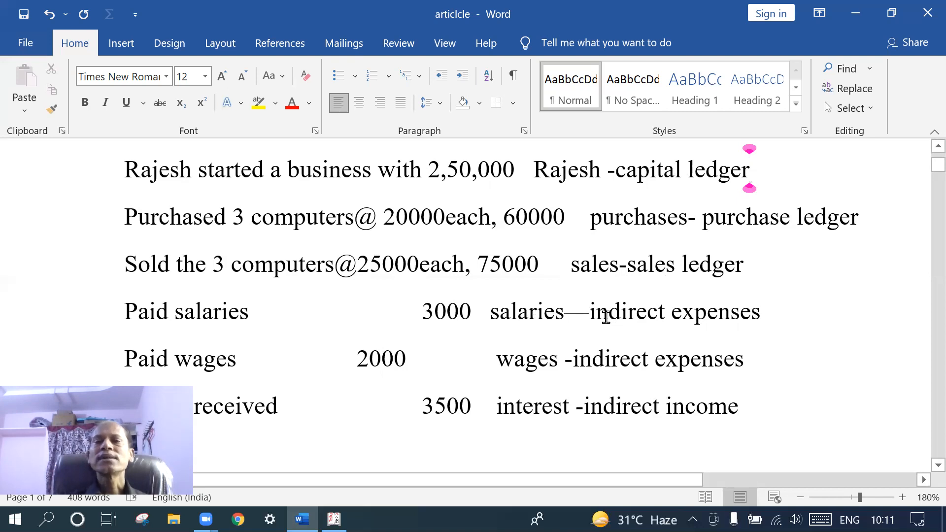
pyautogui.scroll(-2, 605, 317)
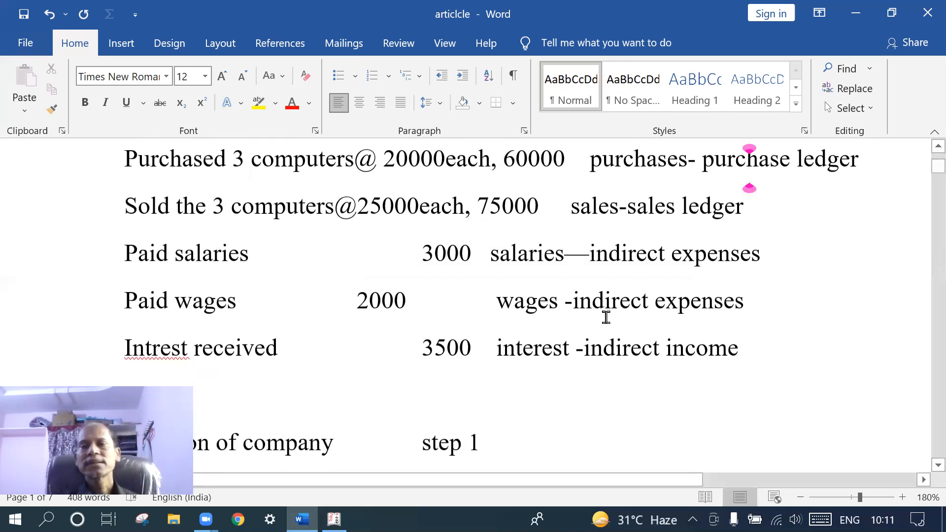
pyautogui.scroll(-2, 606, 317)
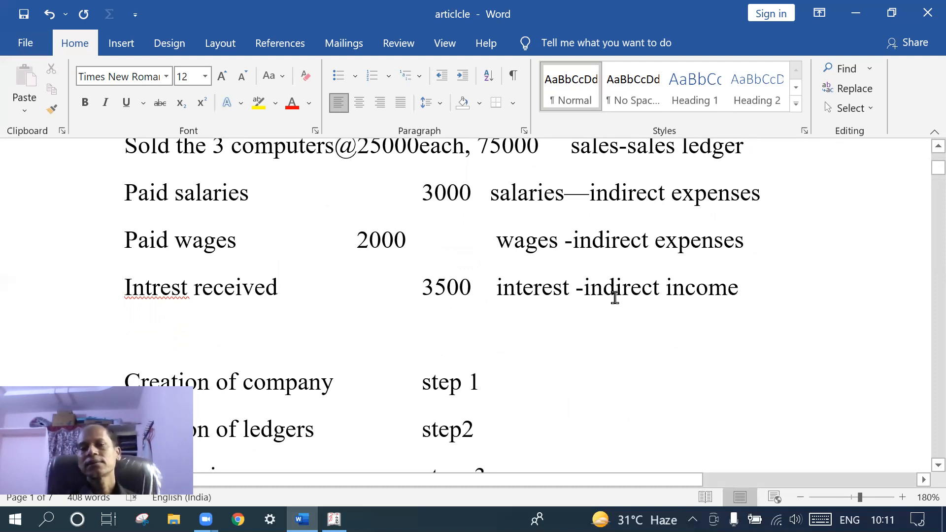
pyautogui.scroll(-1, 615, 297)
pyautogui.scroll(3, 615, 298)
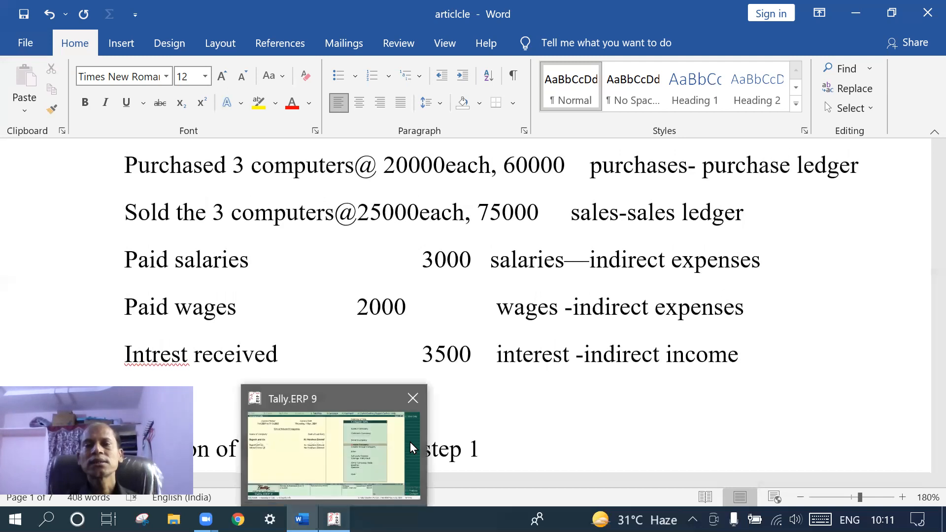
pyautogui.scroll(1, 457, 358)
pyautogui.scroll(2, 457, 359)
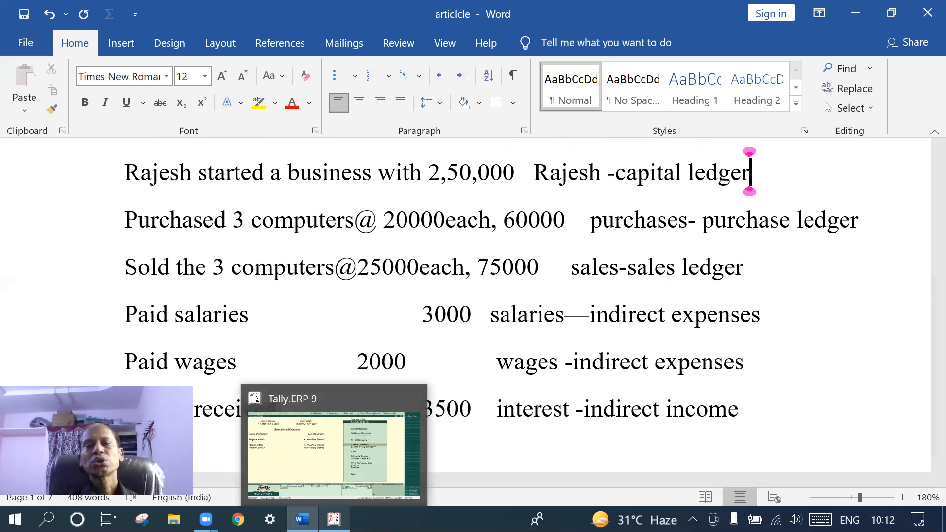
# From Gateway of Tally, go to Accounts Info > Ledgers > Create for a single ledger
pyautogui.click(334, 519)
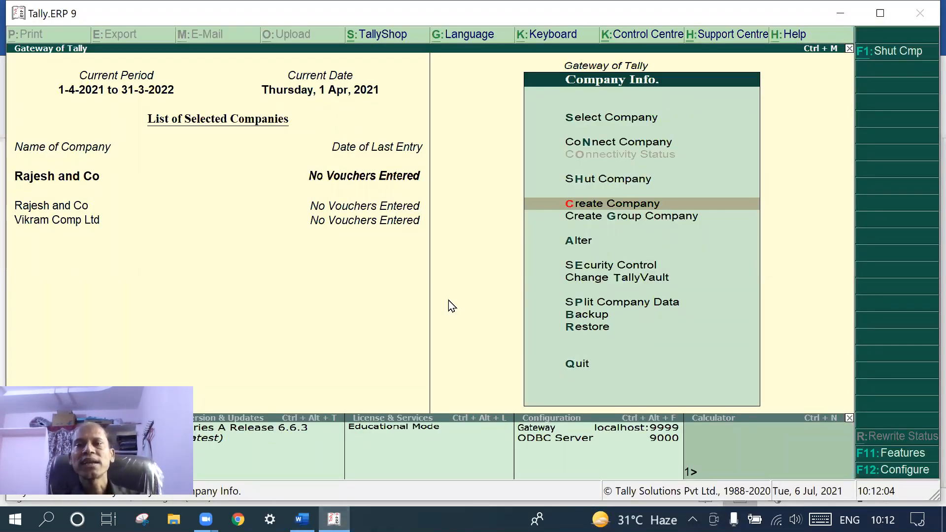
pyautogui.press('Escape')
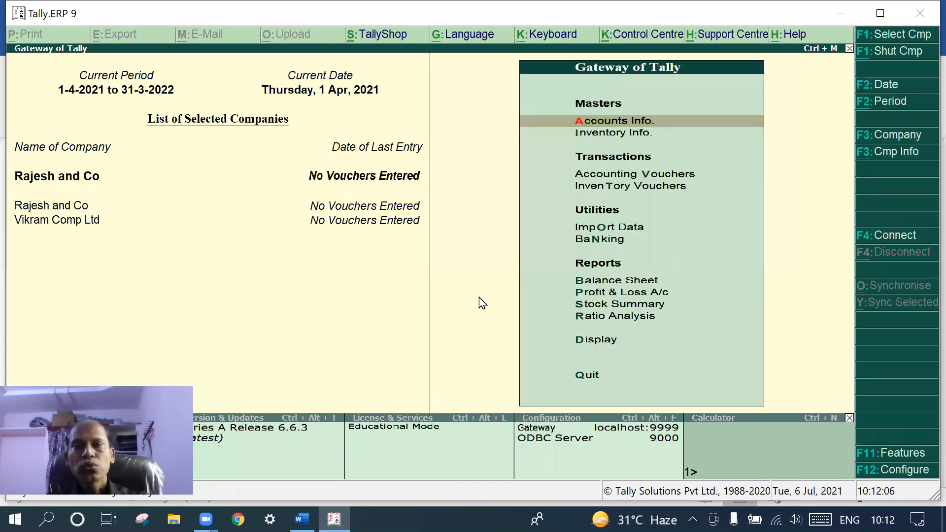
pyautogui.click(625, 120)
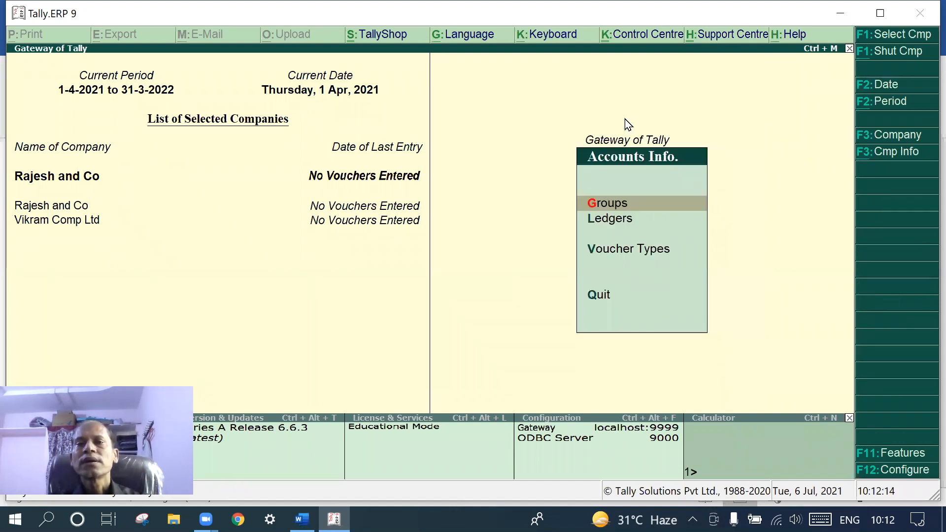
pyautogui.click(623, 218)
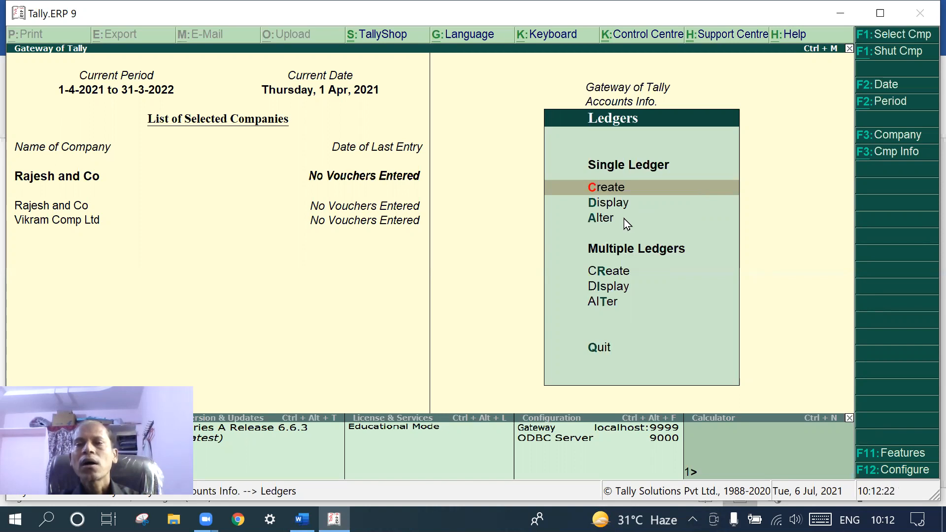
pyautogui.click(623, 186)
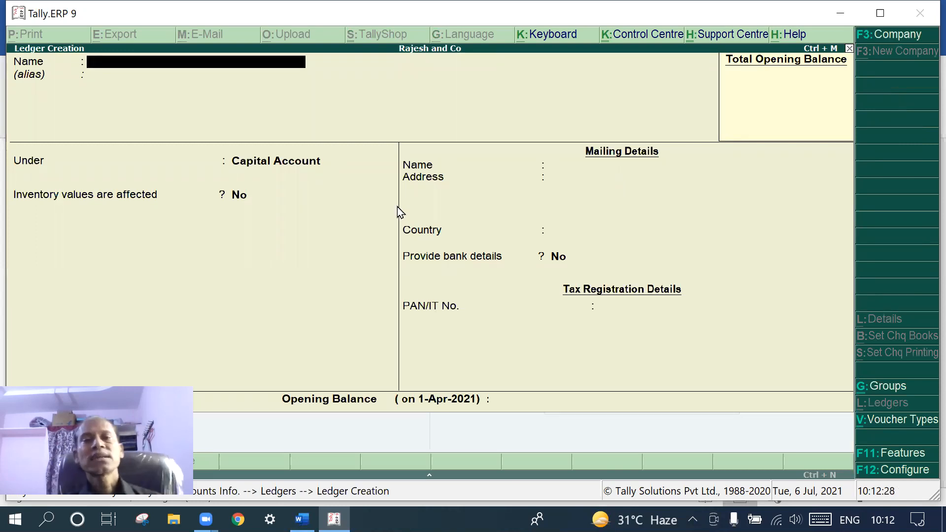
# Create the proprietor's capital ledger under Capital Account and save it
pyautogui.write('Rajesh')
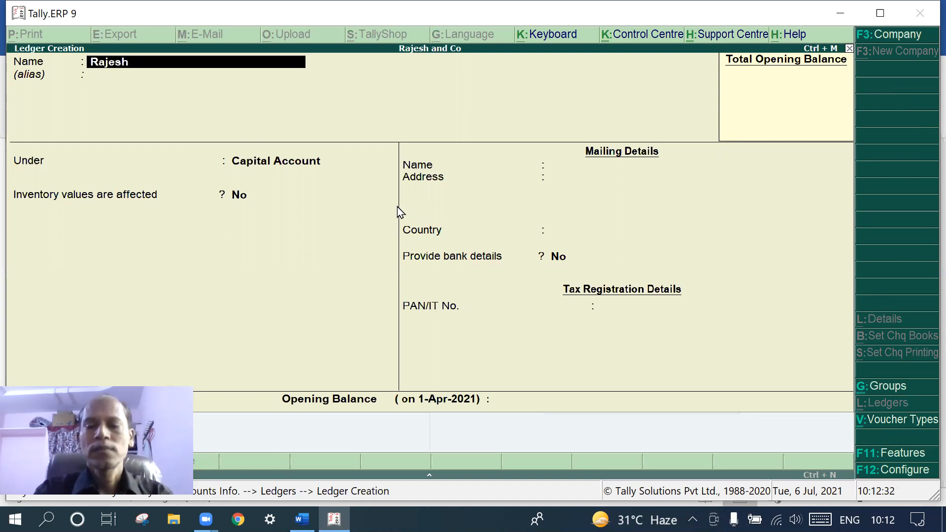
pyautogui.press('Return')
pyautogui.press('Return')
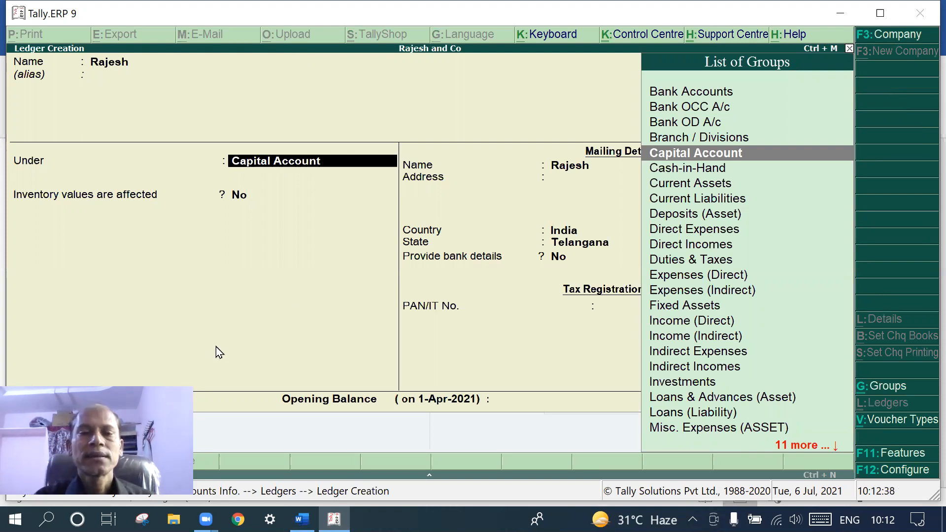
pyautogui.click(302, 519)
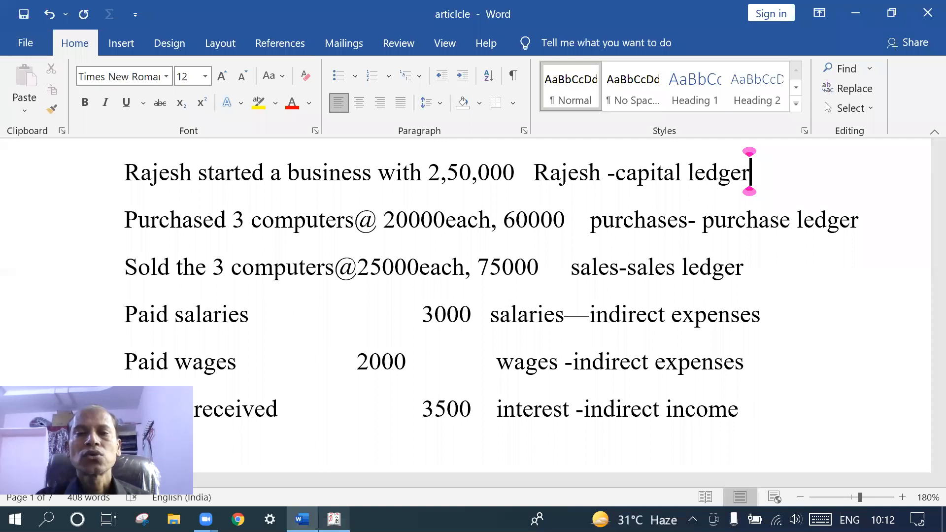
pyautogui.click(334, 519)
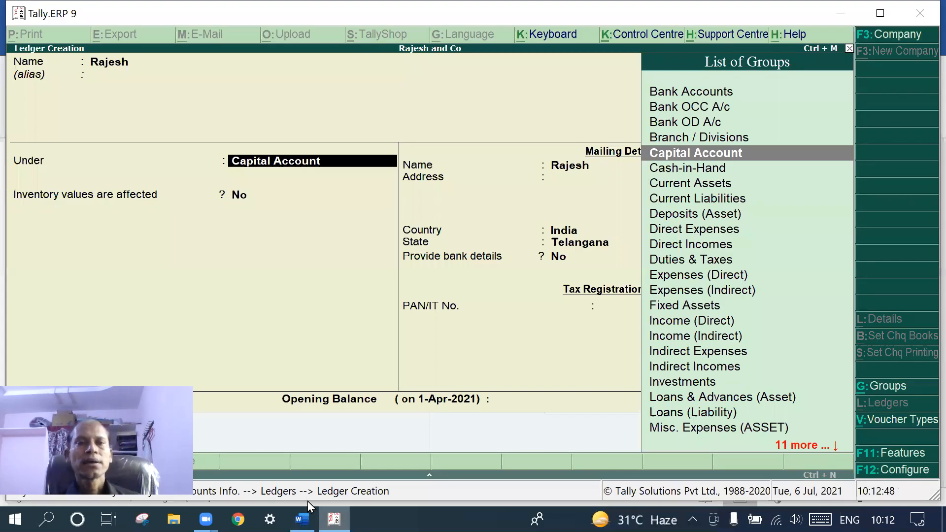
pyautogui.press('Return')
pyautogui.press('Return')
pyautogui.press('Return')
pyautogui.press('Return')
pyautogui.press('Return')
pyautogui.press('Return')
pyautogui.press('Return')
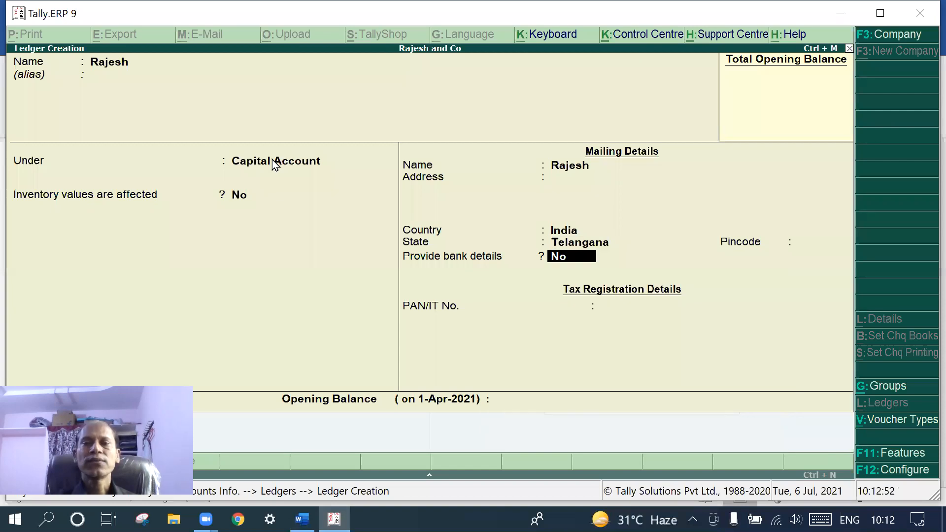
pyautogui.press('Return')
pyautogui.press('Return')
pyautogui.press('Return')
pyautogui.press('Return')
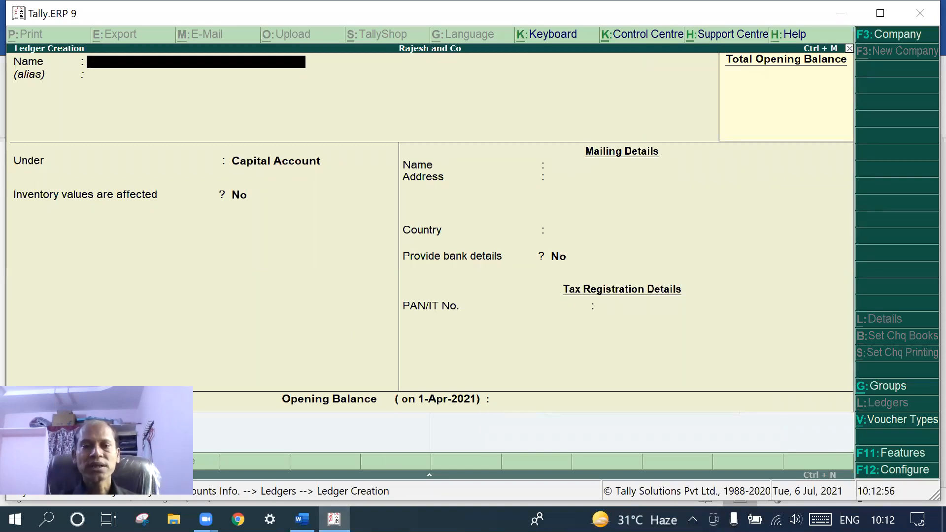
# After checking the Word notes, save a Purchases ledger grouped under Purchase Accounts
pyautogui.moveTo(334, 518)
pyautogui.moveTo(302, 518)
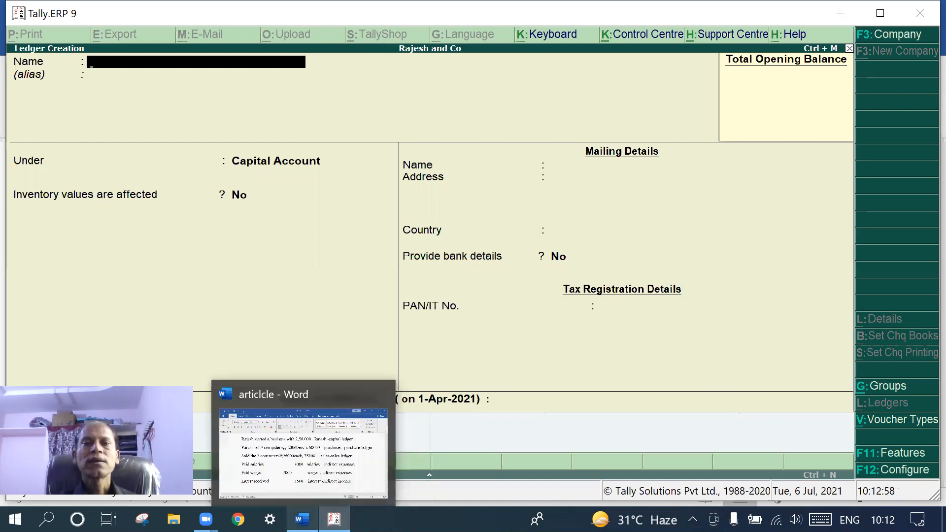
pyautogui.click(289, 445)
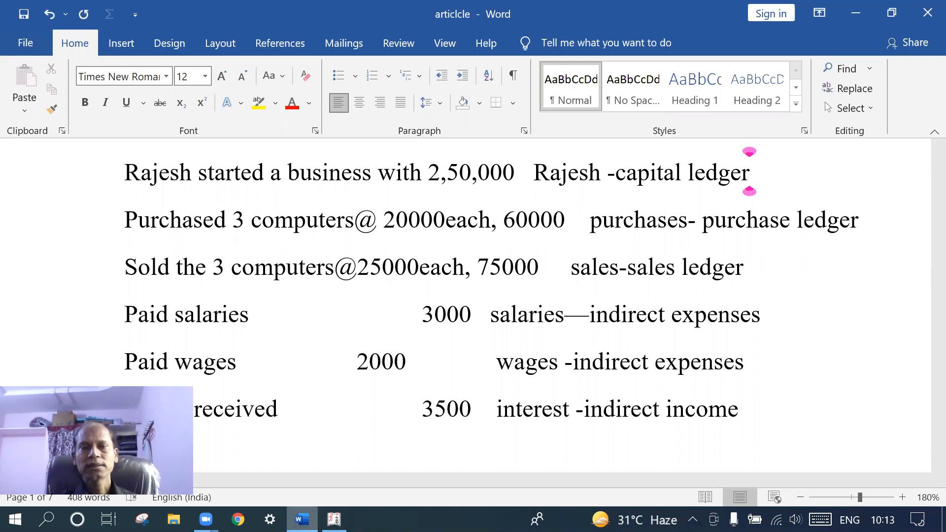
pyautogui.hotkey('alt', 'Tab')
pyautogui.write('P')
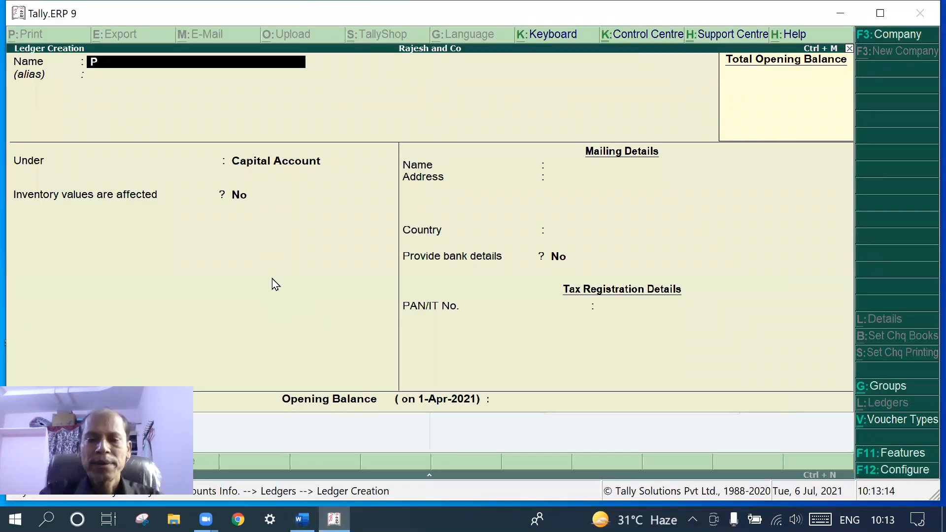
pyautogui.write('ur')
pyautogui.write('ch')
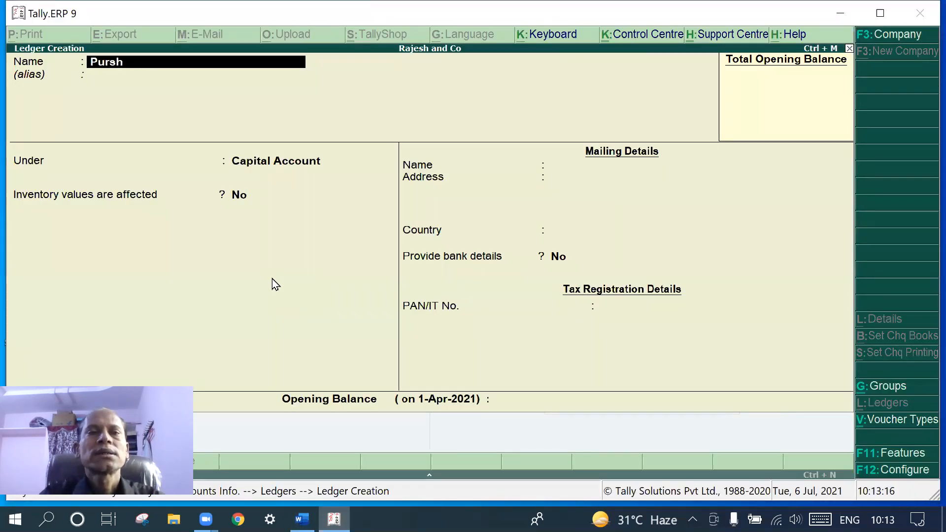
pyautogui.press('BackSpace')
pyautogui.press('BackSpace')
pyautogui.write('chases')
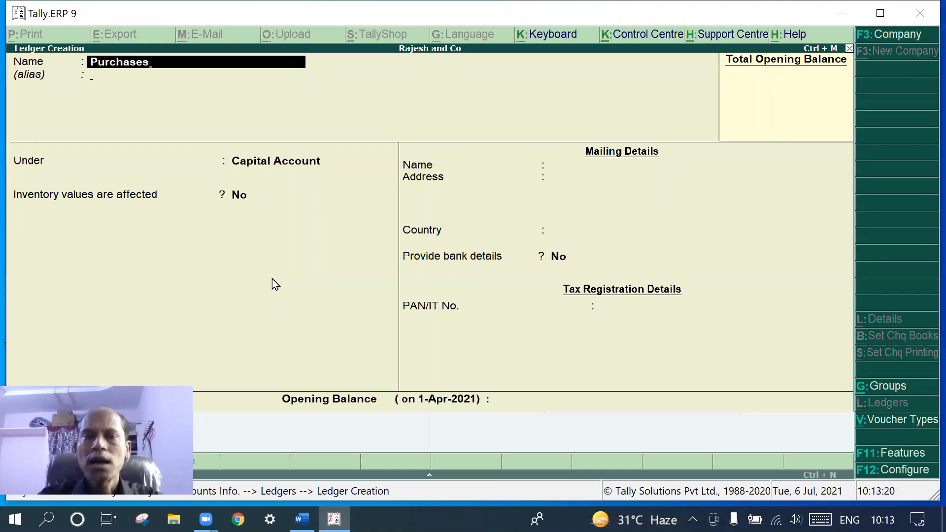
pyautogui.press('Return')
pyautogui.press('Return')
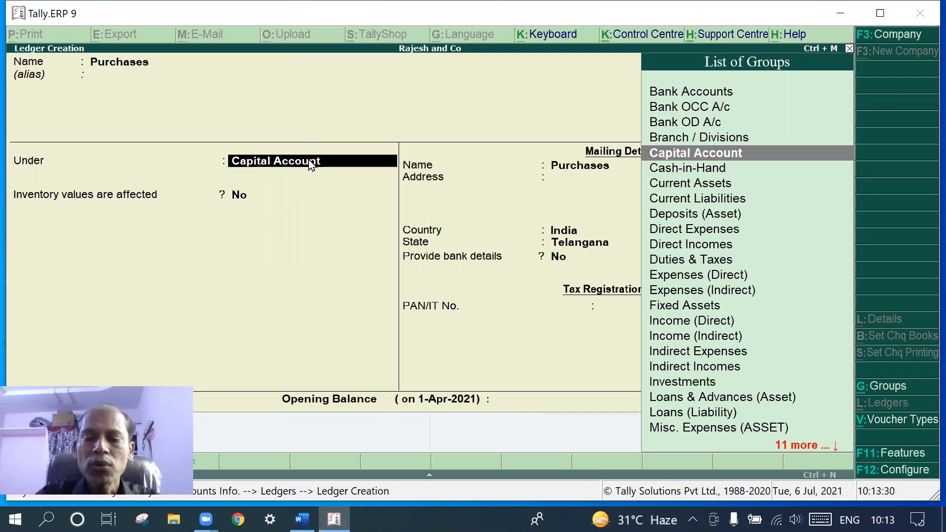
pyautogui.write('Pu')
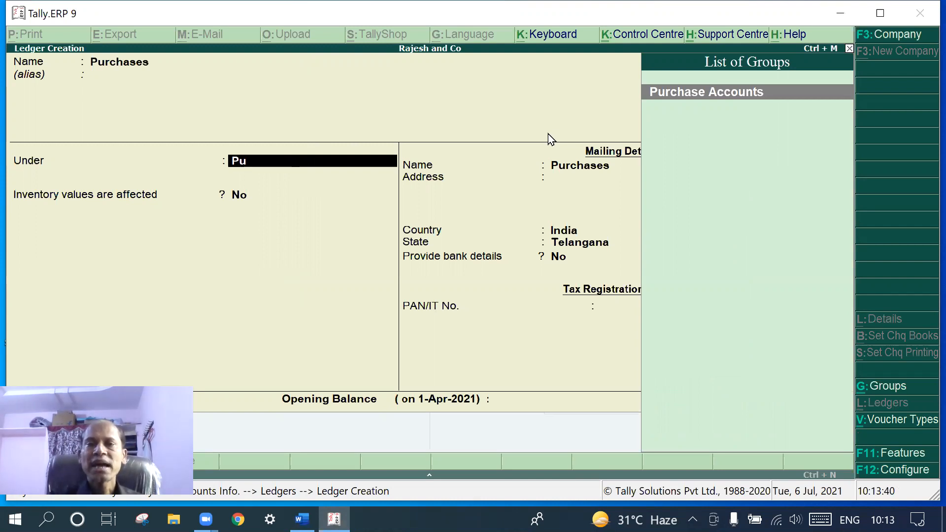
pyautogui.press('Return')
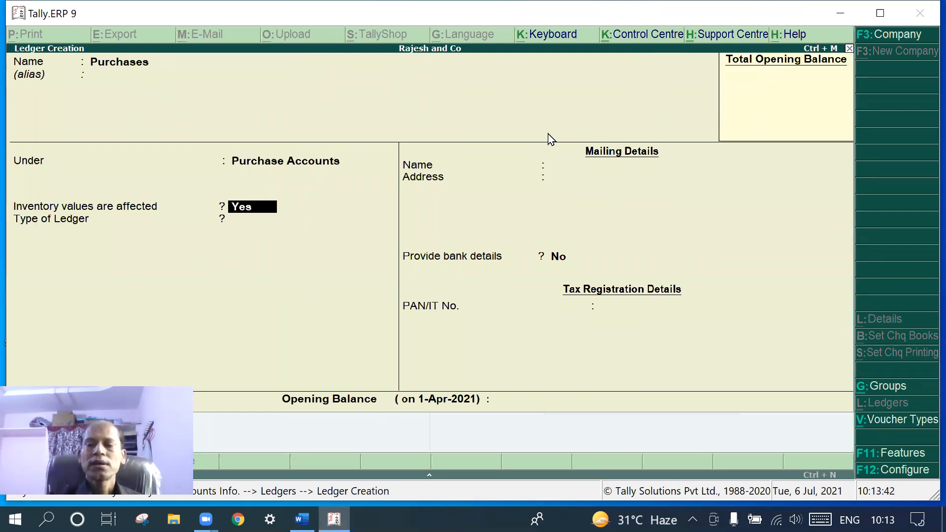
pyautogui.press('Return')
pyautogui.press('Return')
pyautogui.press('Return')
pyautogui.press('Return')
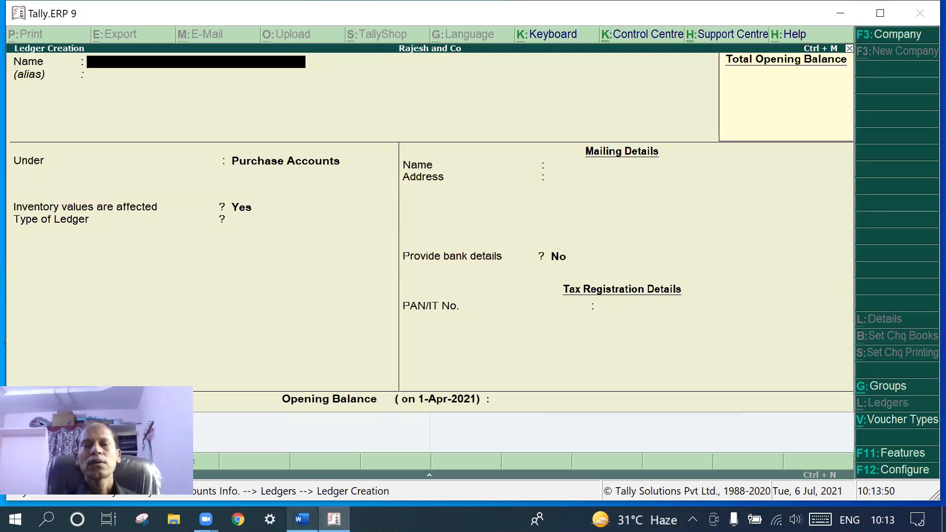
# Name the ledger Sales, group it under Sales Accounts, save it, and return to Word
pyautogui.click(301, 518)
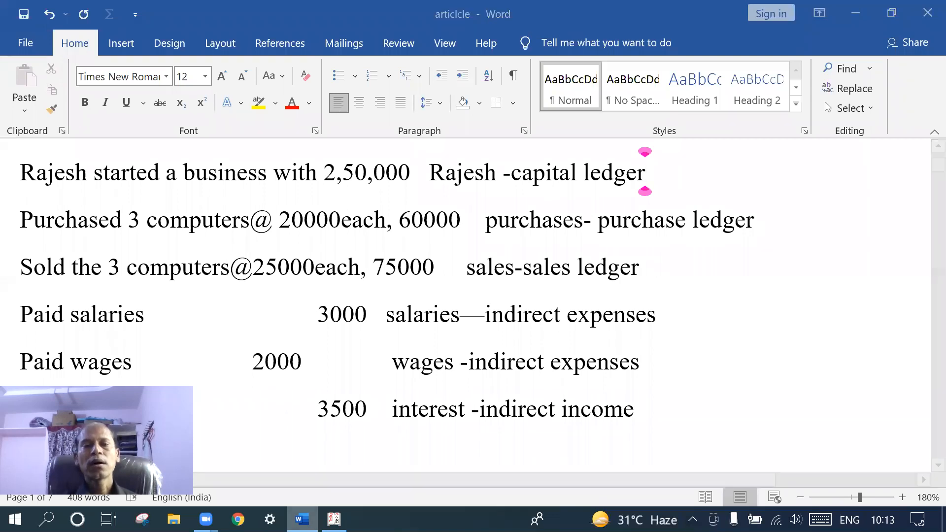
pyautogui.hotkey('alt', 'Tab')
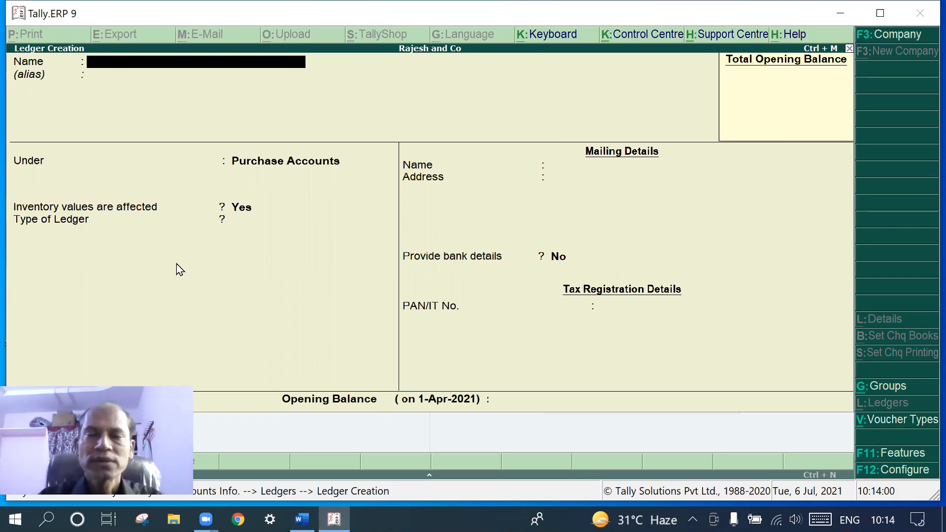
pyautogui.write('Sales')
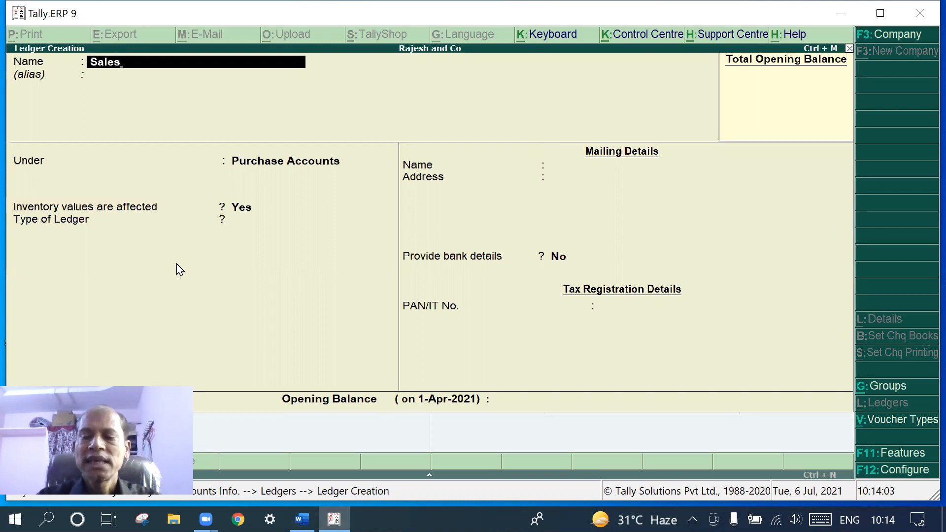
pyautogui.press('Return')
pyautogui.press('Return')
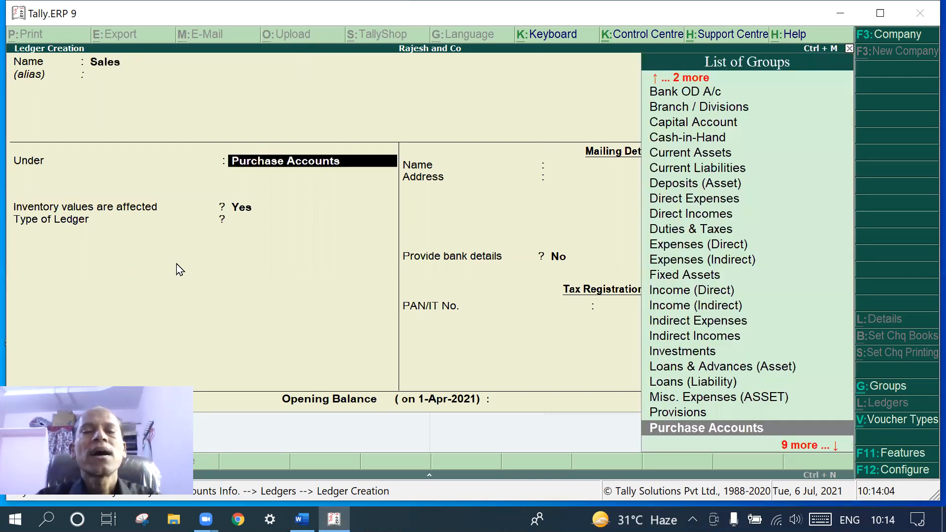
pyautogui.write('Sa')
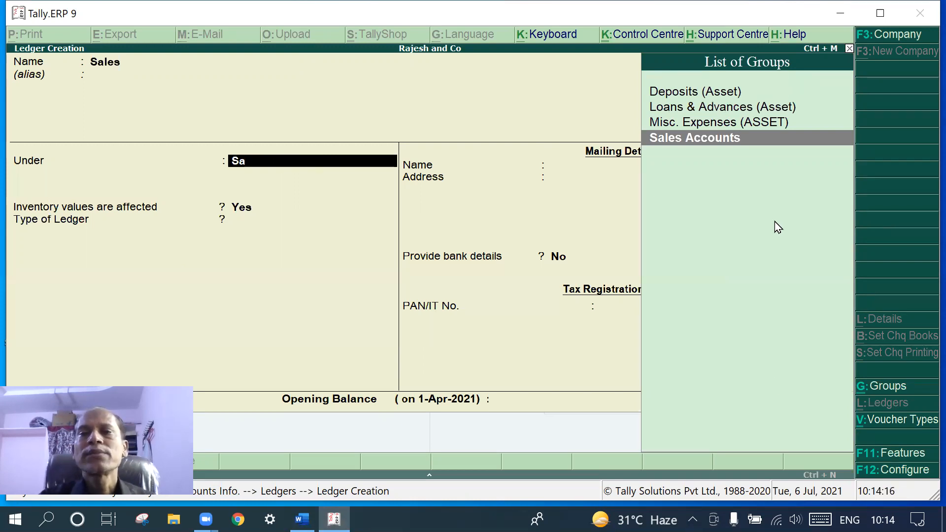
pyautogui.click(749, 145)
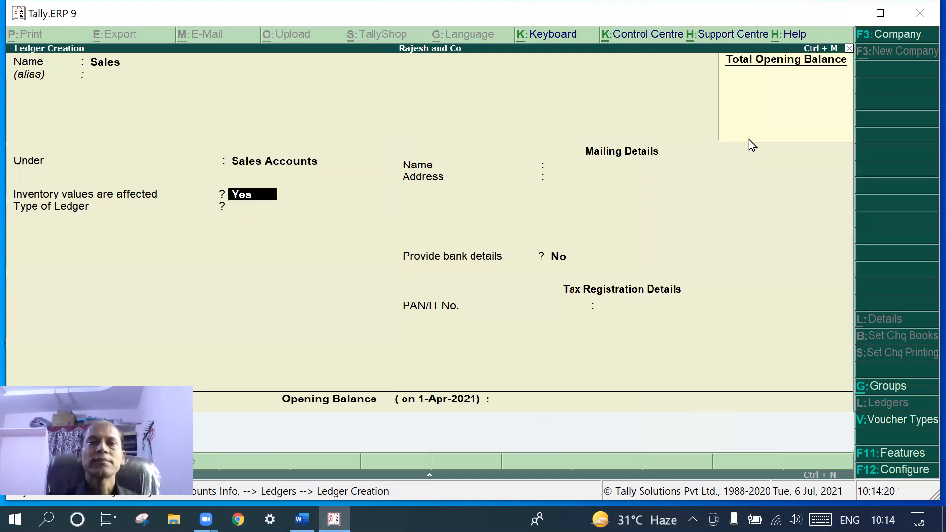
pyautogui.press('Return')
pyautogui.press('Return')
pyautogui.press('Return')
pyautogui.press('Return')
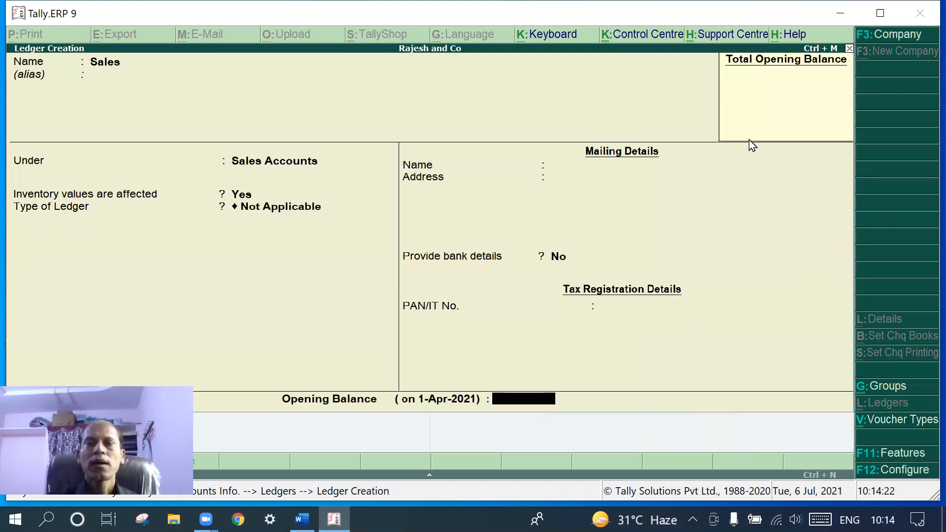
pyautogui.press('Return')
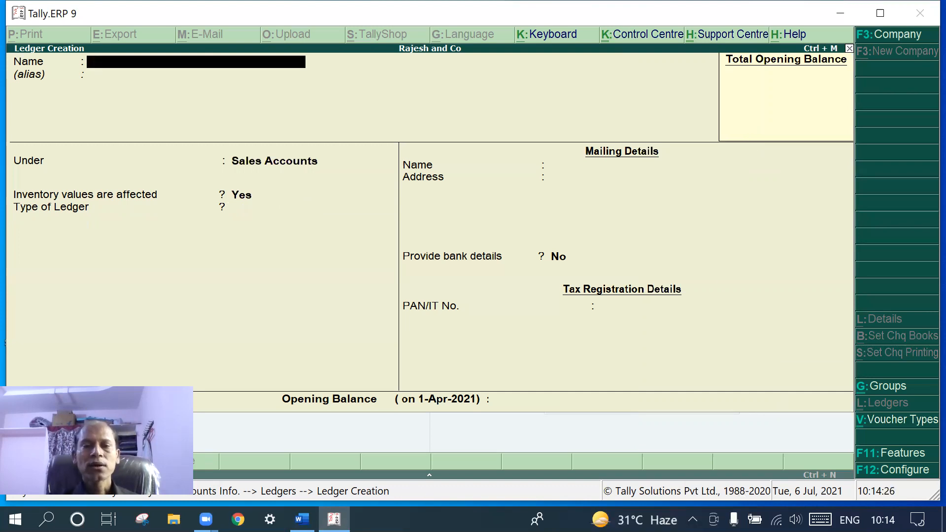
pyautogui.click(301, 518)
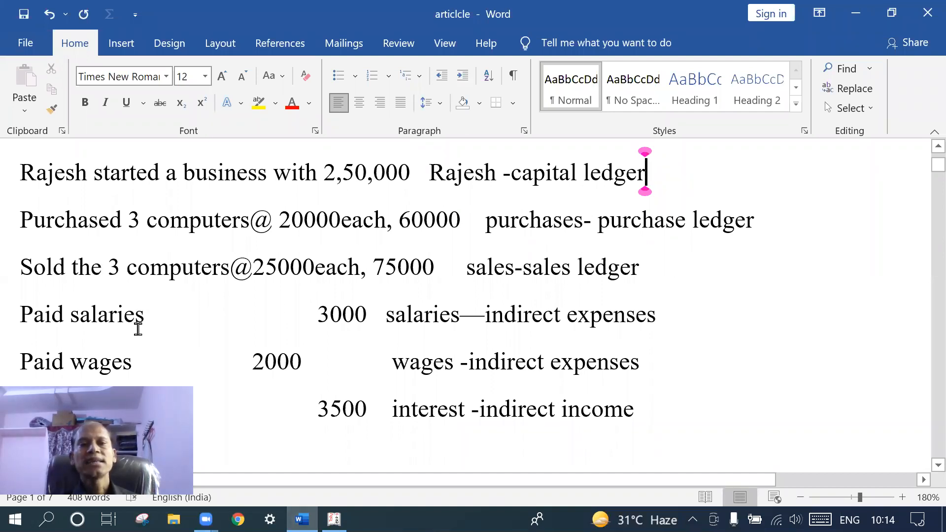
# Scroll to the last transactions, then name the next Tally ledger 'Salrie'
pyautogui.scroll(-1, 135, 351)
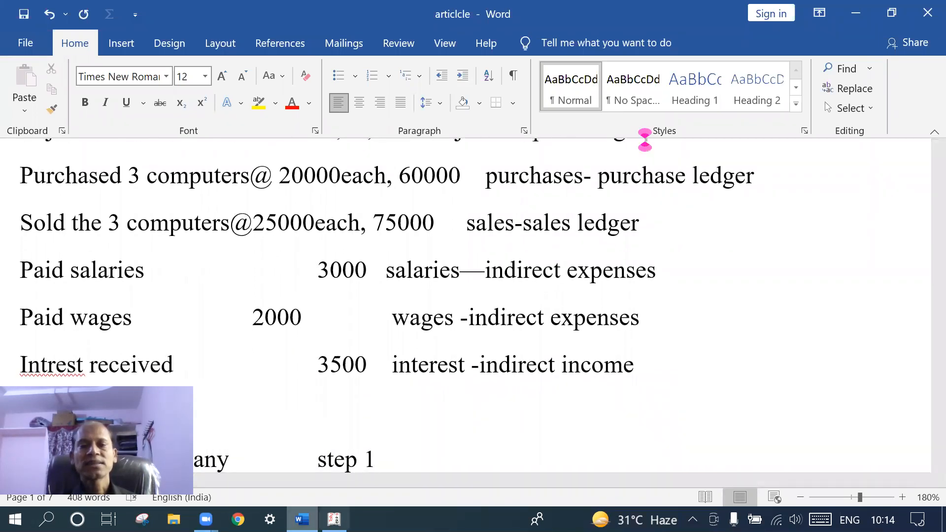
pyautogui.hotkey('alt', 'Tab')
pyautogui.write('Salrie')
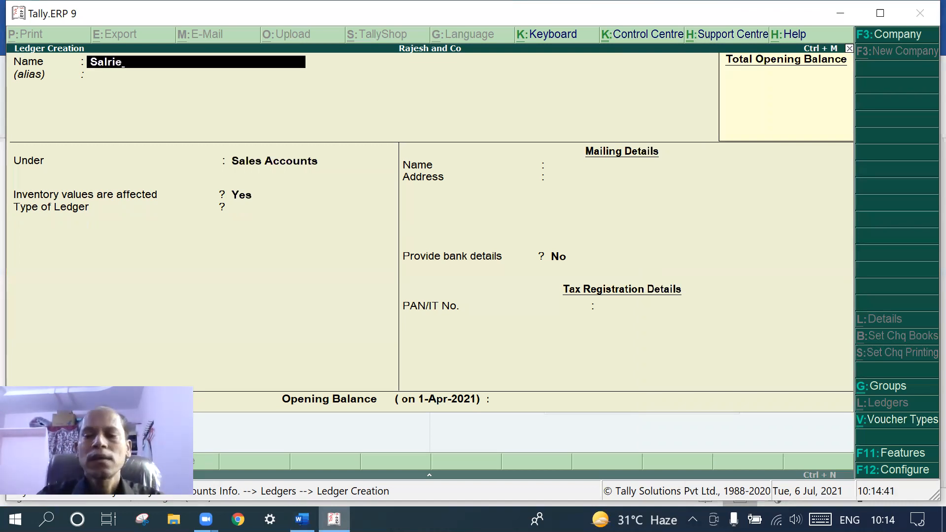
# Fix the name to Salaries, save it under Indirect Expenses, and enter Wages as the next name
pyautogui.press('BackSpace')
pyautogui.press('BackSpace')
pyautogui.write('arie')
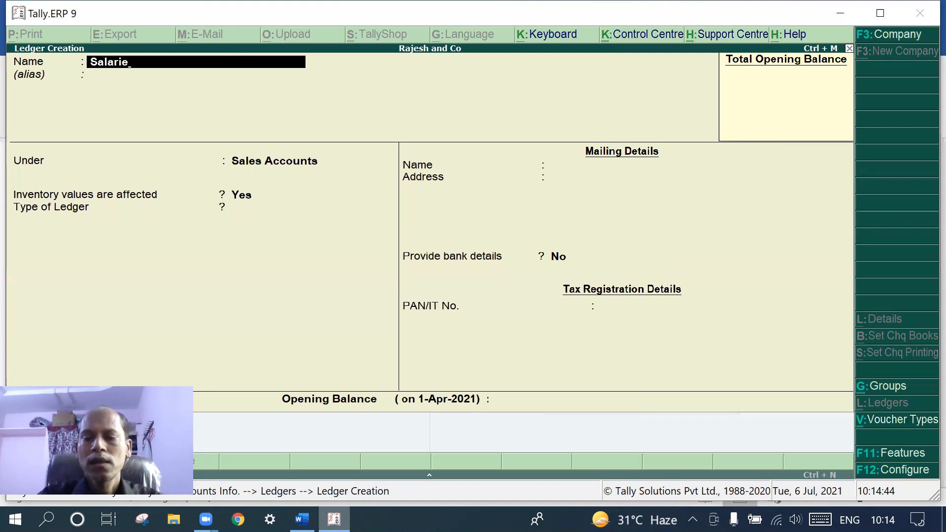
pyautogui.write('s')
pyautogui.press('Return')
pyautogui.press('Return')
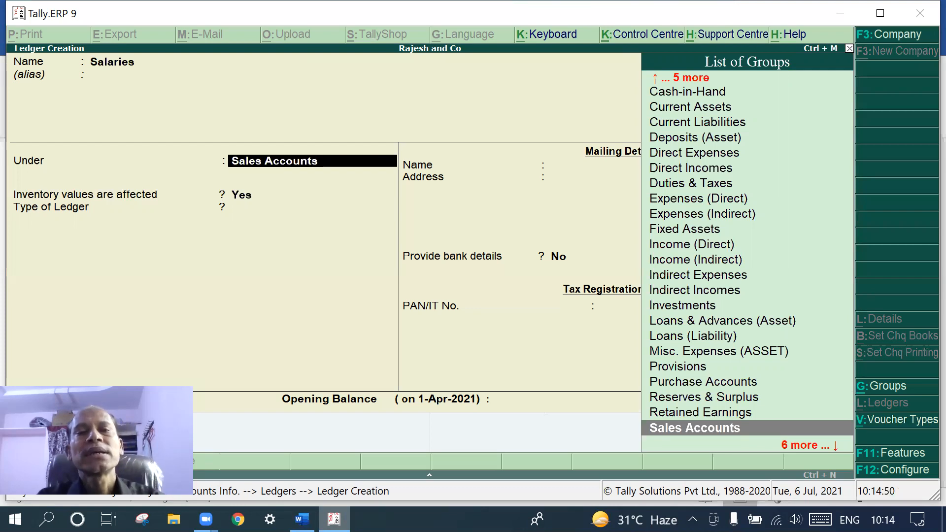
pyautogui.write('In')
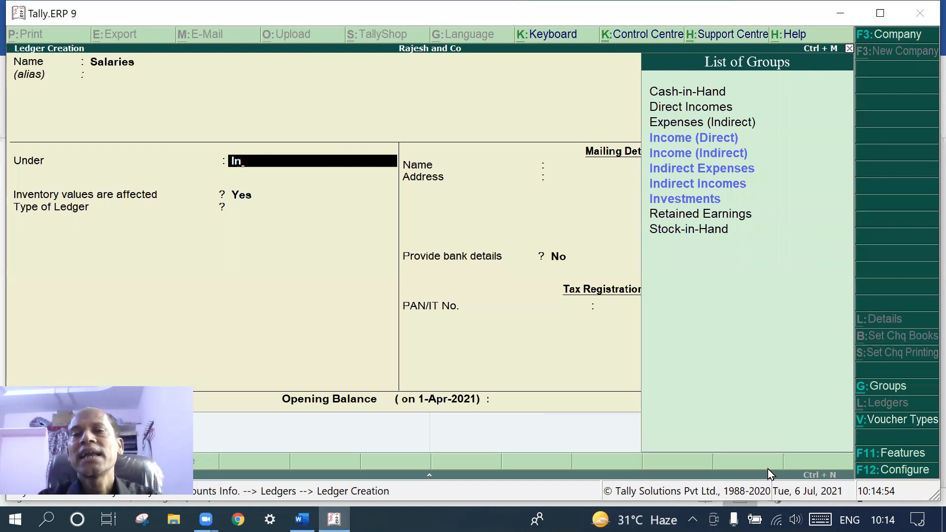
pyautogui.click(719, 169)
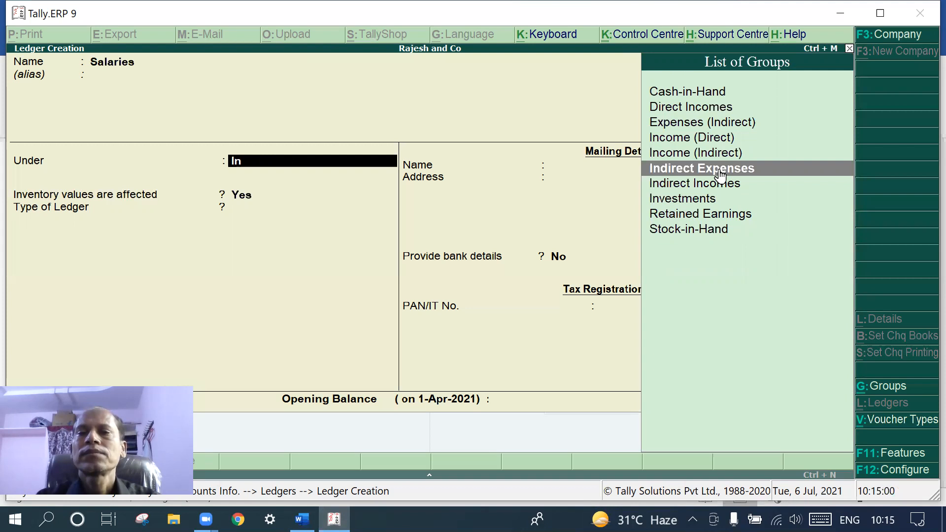
pyautogui.press('Return')
pyautogui.press('Return')
pyautogui.press('Return')
pyautogui.press('Return')
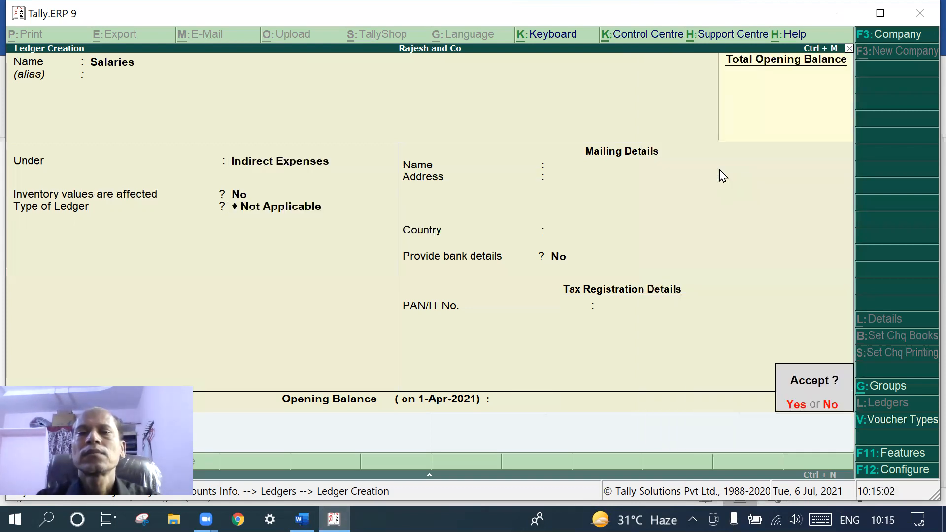
pyautogui.press('Return')
pyautogui.write('Wages')
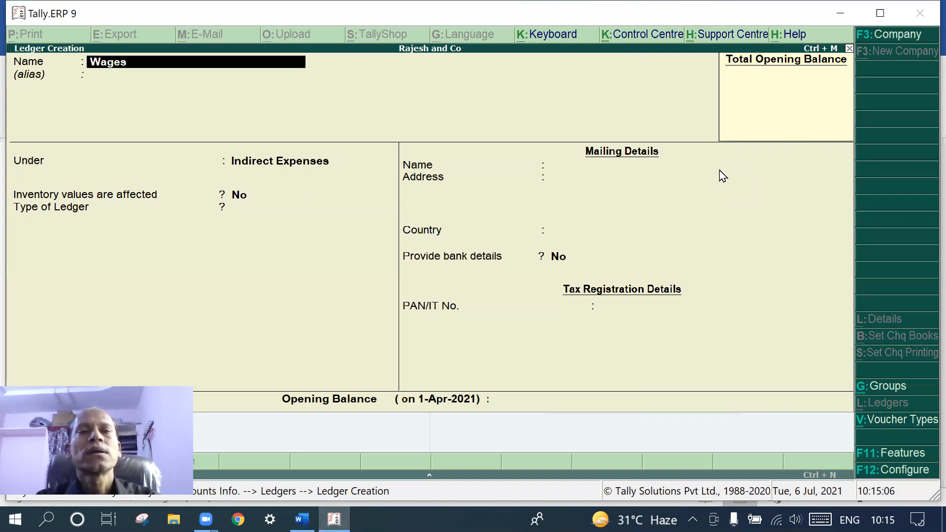
# Keep the Wages ledger under Indirect Expenses, accept the remaining defaults, and save it
pyautogui.press('Return')
pyautogui.press('Return')
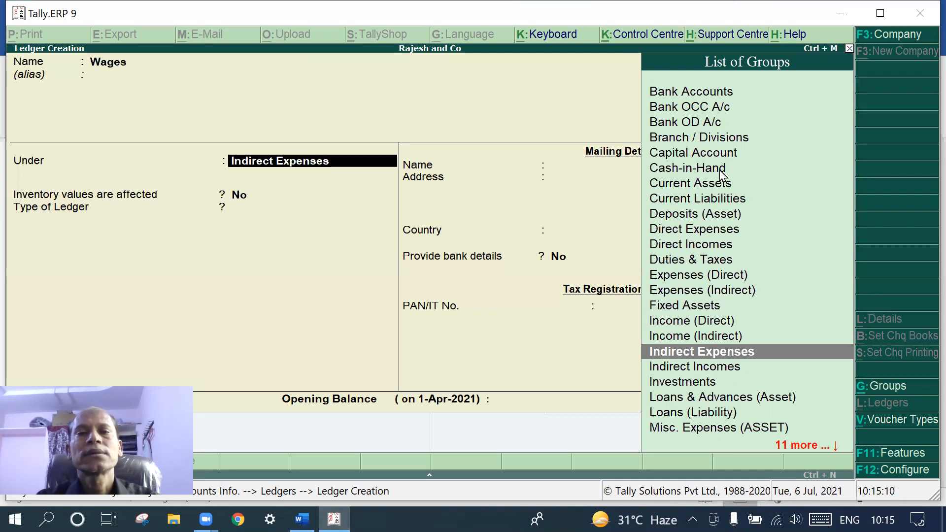
pyautogui.press('Return')
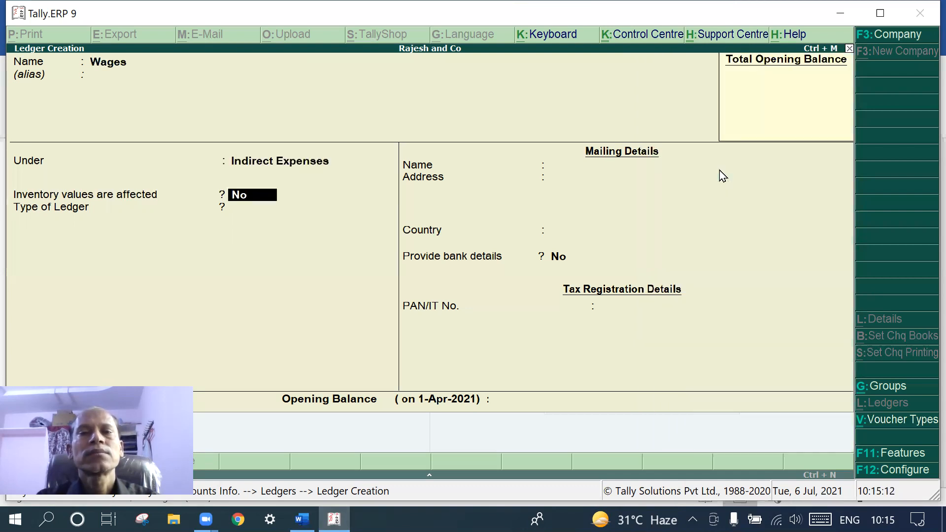
pyautogui.press('Return')
pyautogui.press('Return')
pyautogui.press('Return')
pyautogui.press('Return')
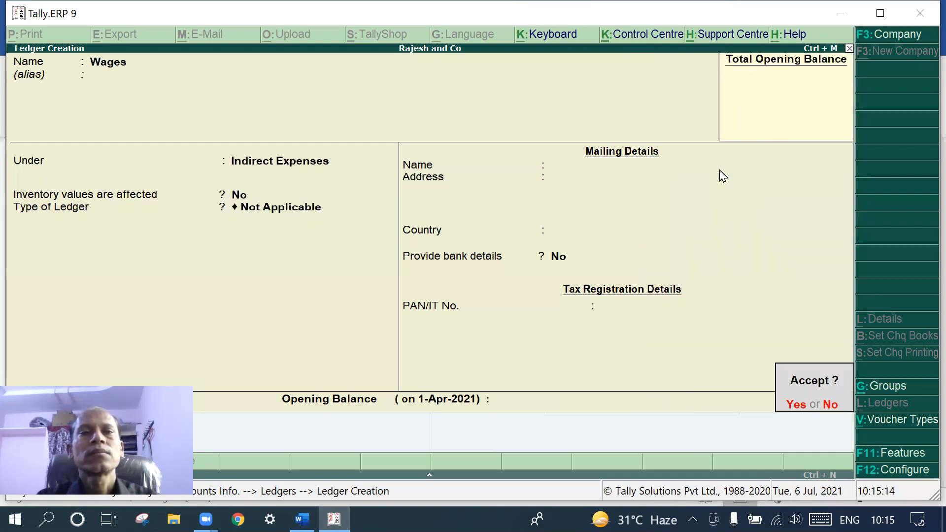
pyautogui.press('Return')
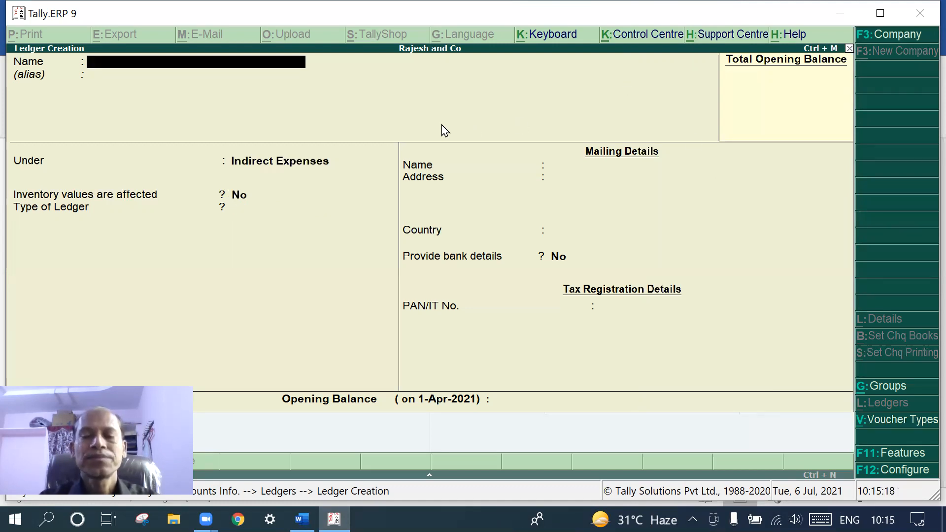
# Name the ledger 'Intrest Recd', assign it to Indirect Incomes, and accept the default settings
pyautogui.write('Intre')
pyautogui.write('st')
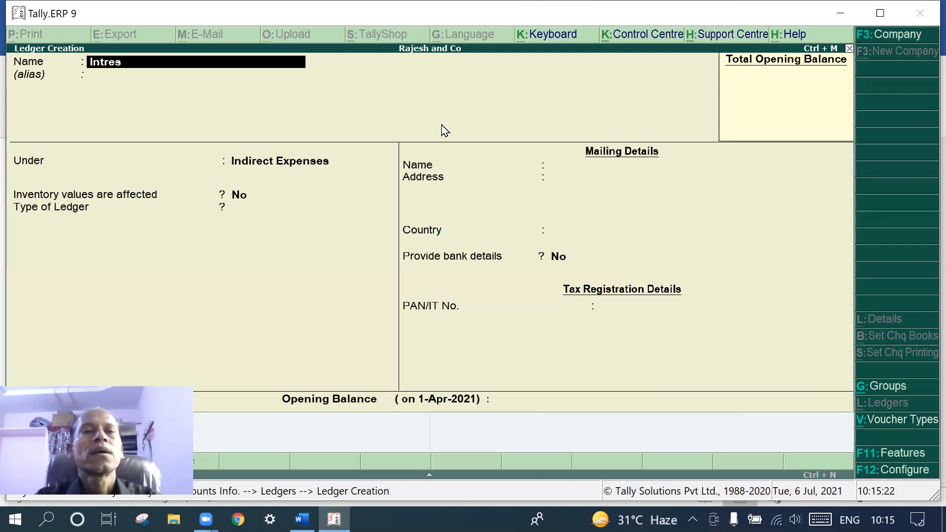
pyautogui.press('BackSpace')
pyautogui.press('BackSpace')
pyautogui.write('st')
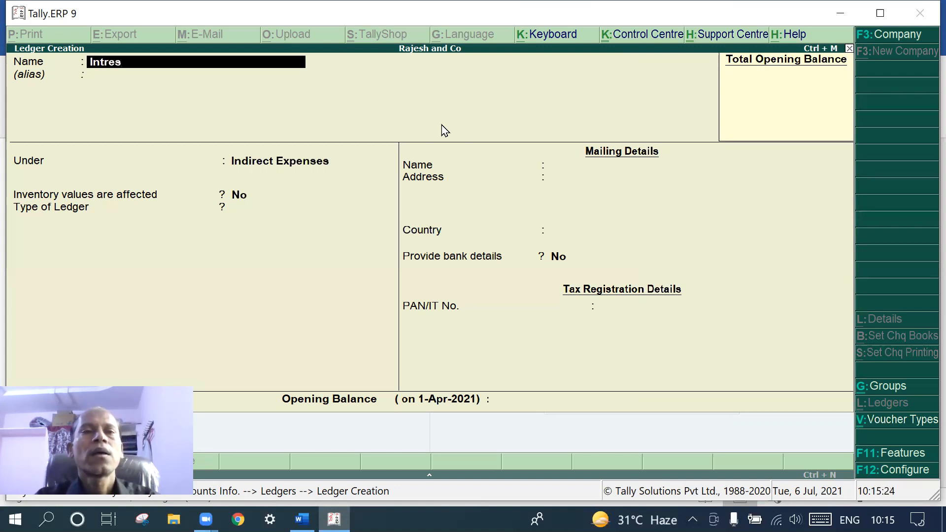
pyautogui.write(' Re')
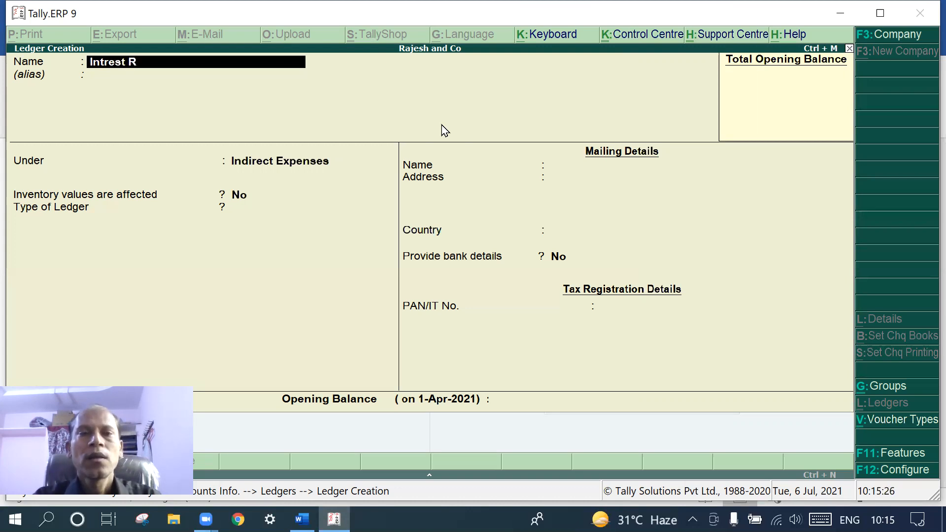
pyautogui.press('BackSpace')
pyautogui.press('BackSpace')
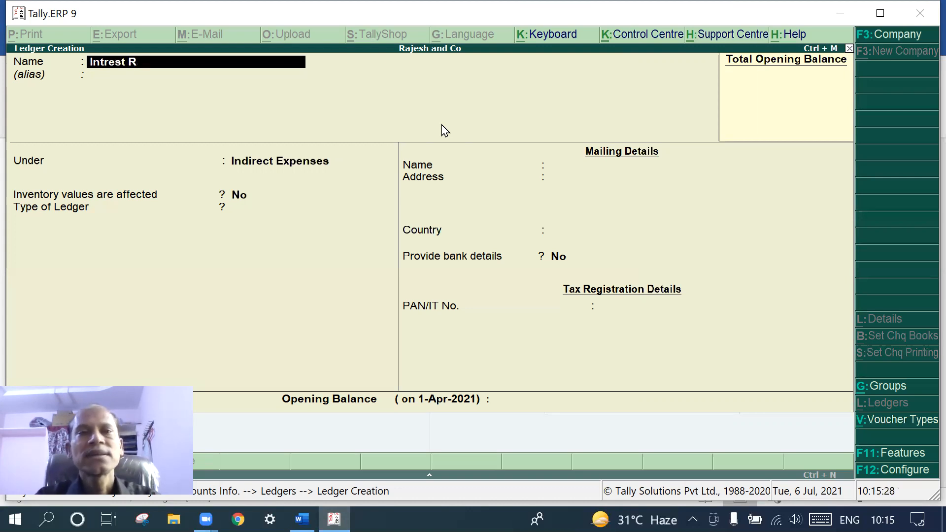
pyautogui.write('Recd')
pyautogui.press('Return')
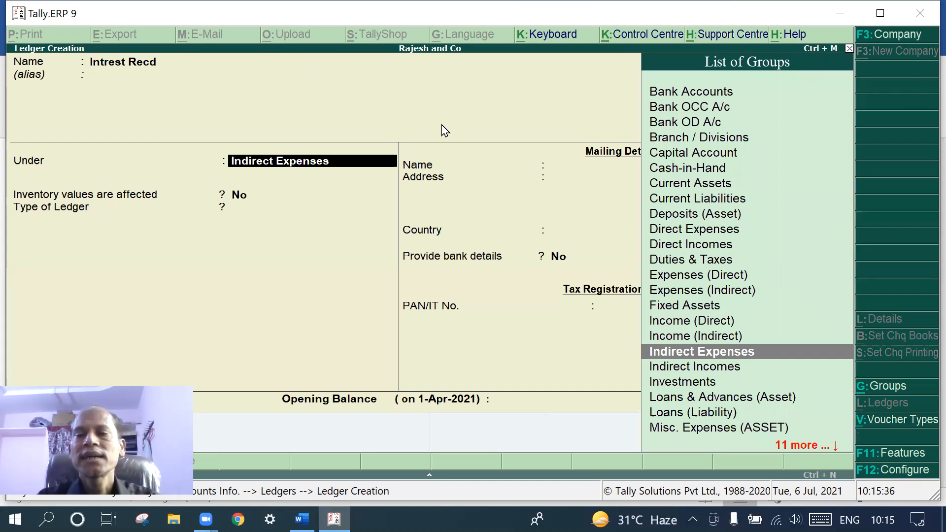
pyautogui.click(668, 369)
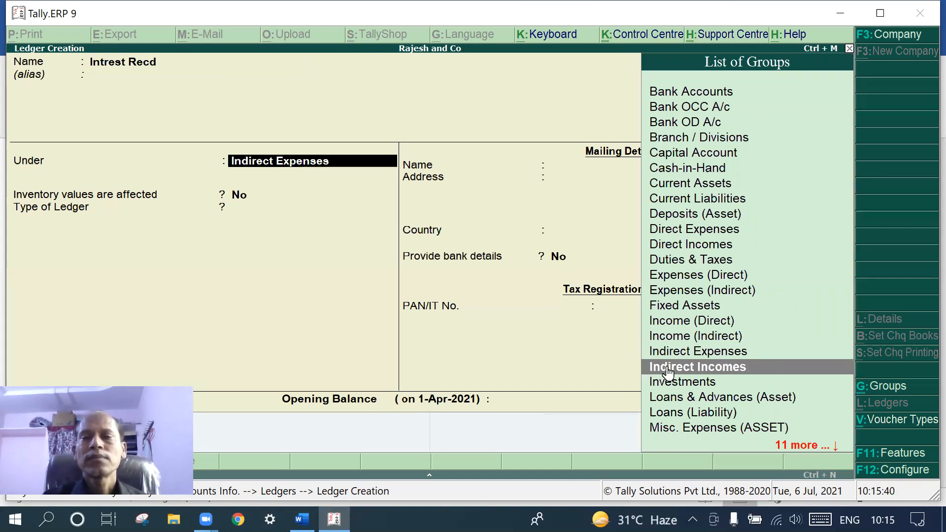
pyautogui.click(668, 370)
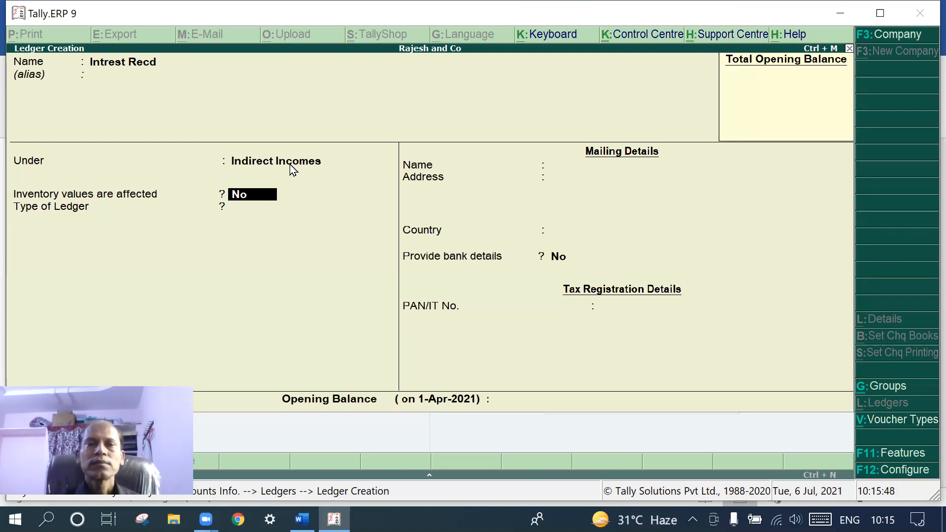
pyautogui.press('Return')
pyautogui.press('Return')
pyautogui.press('Return')
pyautogui.press('Return')
pyautogui.press('Return')
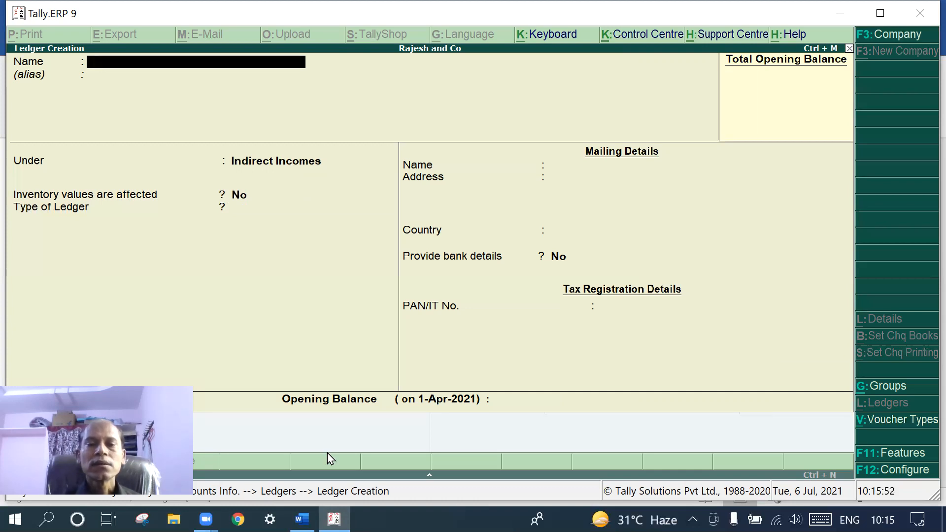
# Review the Word notes up to 'Rajesh started a business', then return to Tally
pyautogui.click(302, 518)
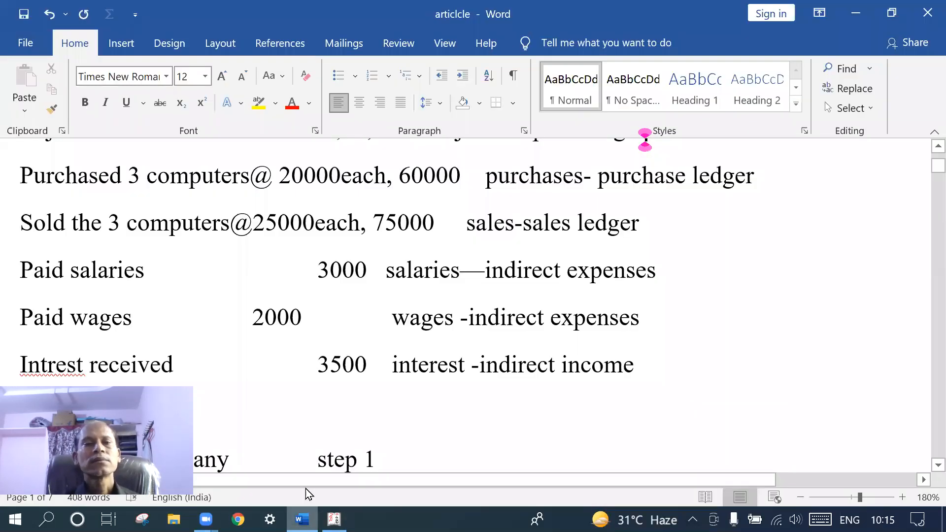
pyautogui.scroll(-2, 324, 454)
pyautogui.scroll(3, 324, 454)
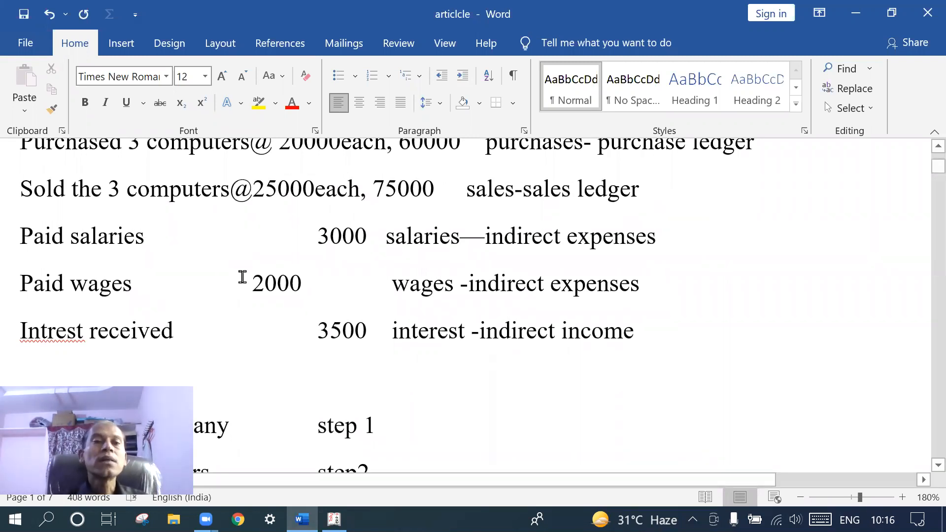
pyautogui.scroll(3, 243, 274)
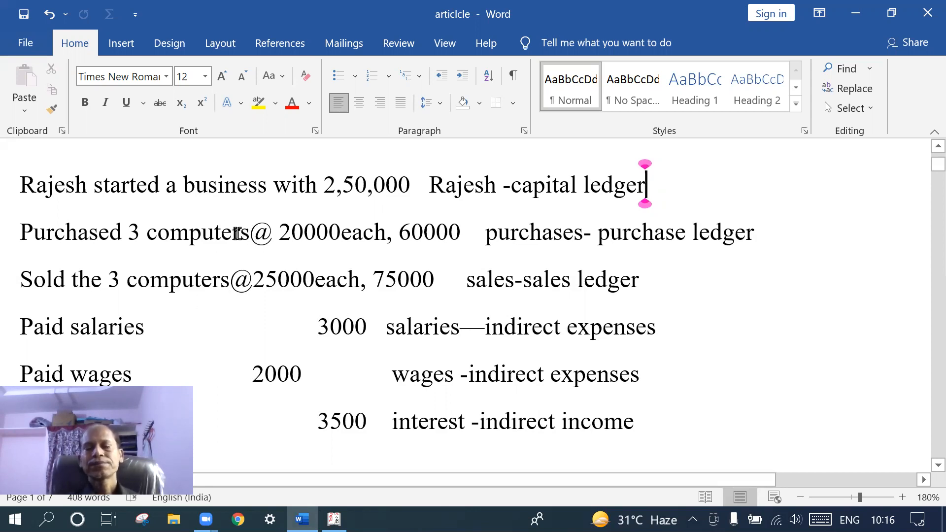
pyautogui.click(334, 519)
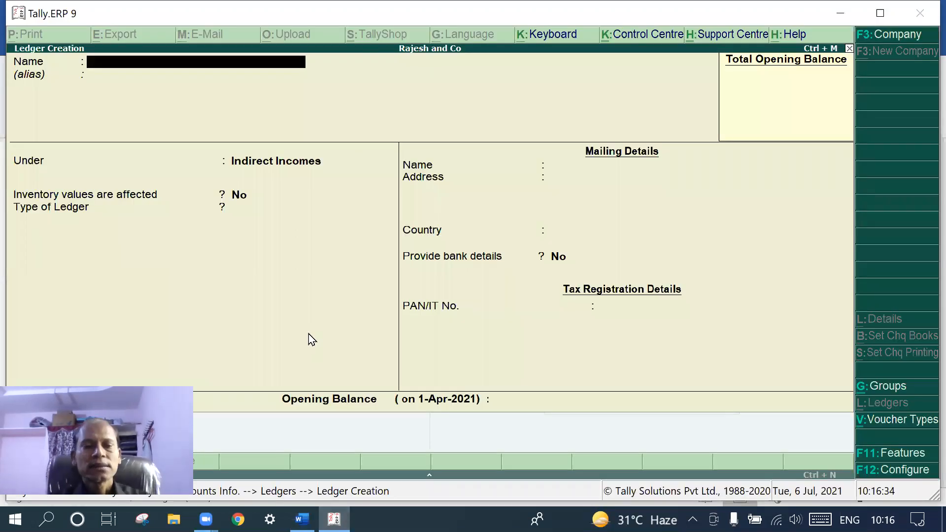
# Quit Ledger Creation and the Ledgers menu, then go to Inventory Info's Units of Measure
pyautogui.press('Escape')
pyautogui.press('y')
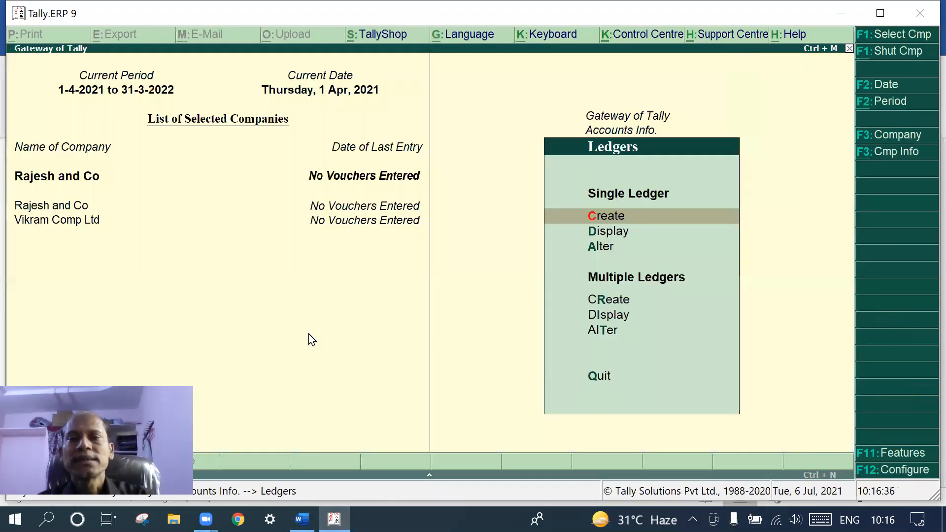
pyautogui.press('Escape')
pyautogui.press('Escape')
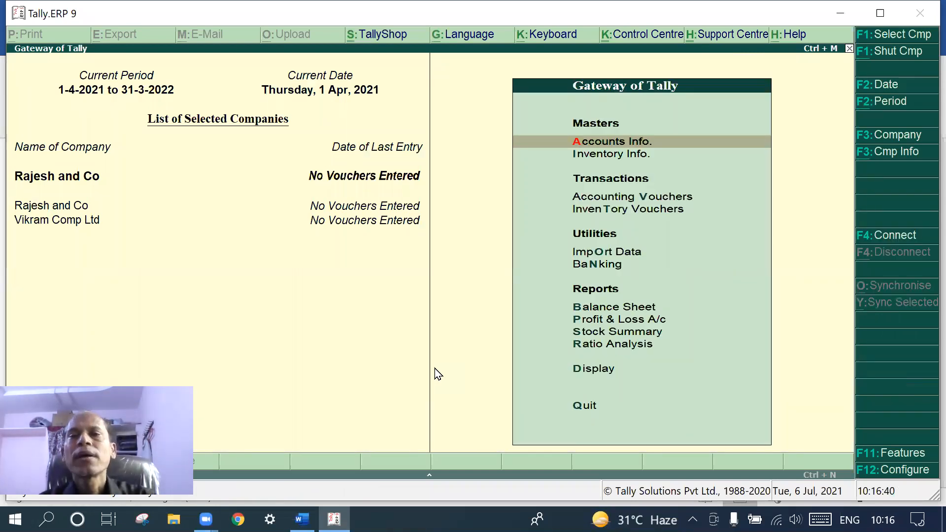
pyautogui.click(611, 160)
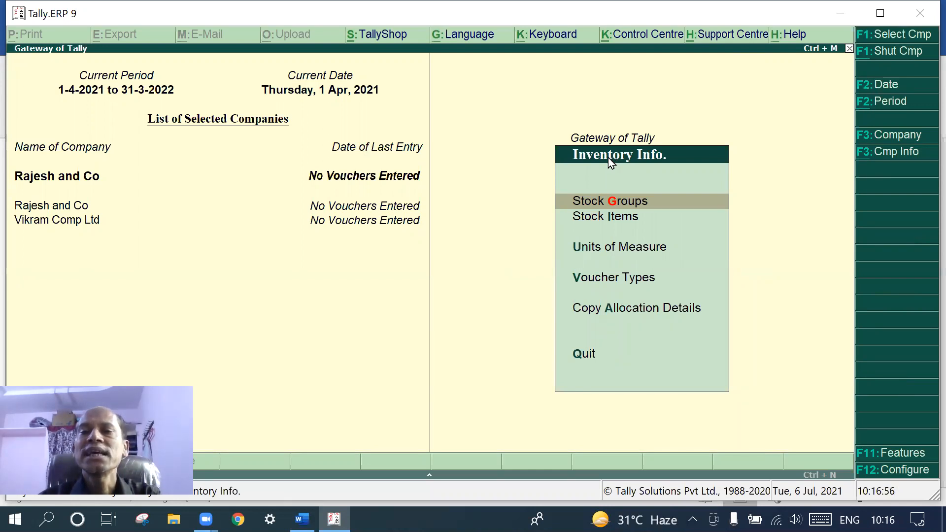
pyautogui.click(612, 251)
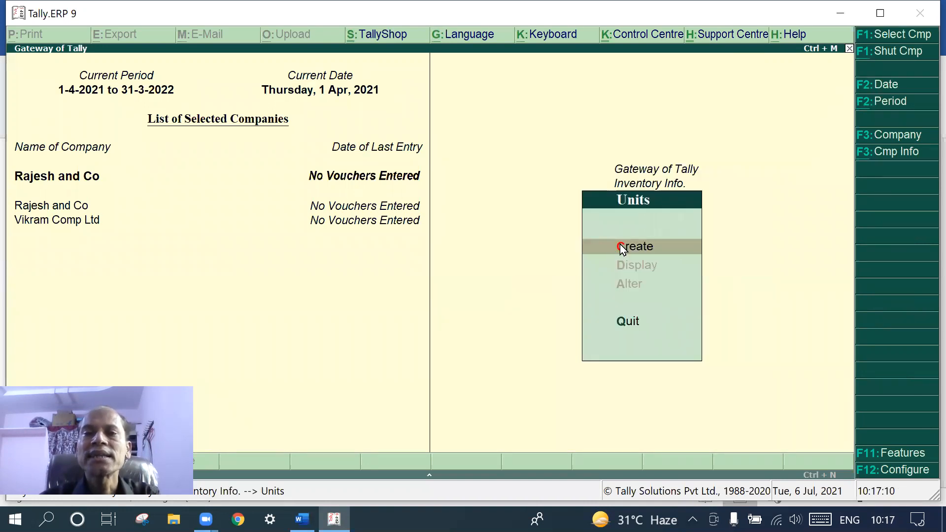
# Create a simple unit with symbol Nos, correcting the rejected 'No,s' entry
pyautogui.click(619, 245)
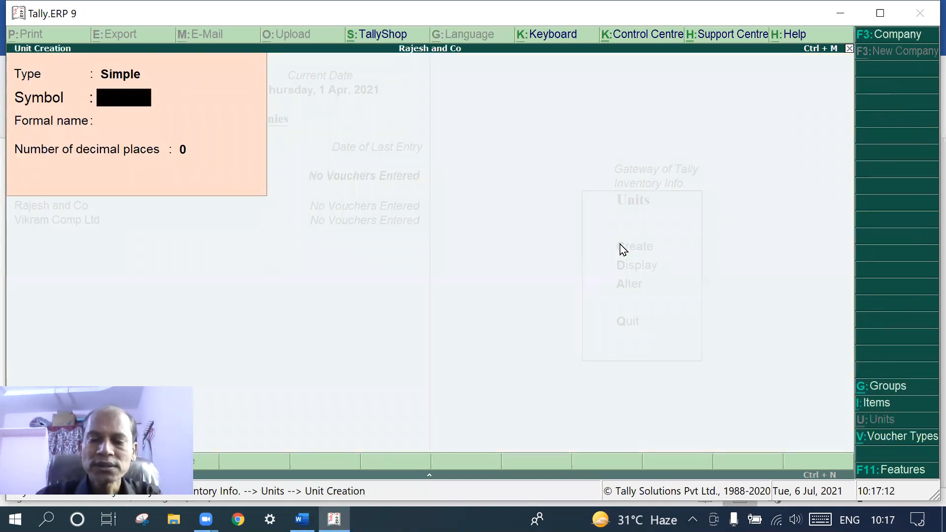
pyautogui.write('No')
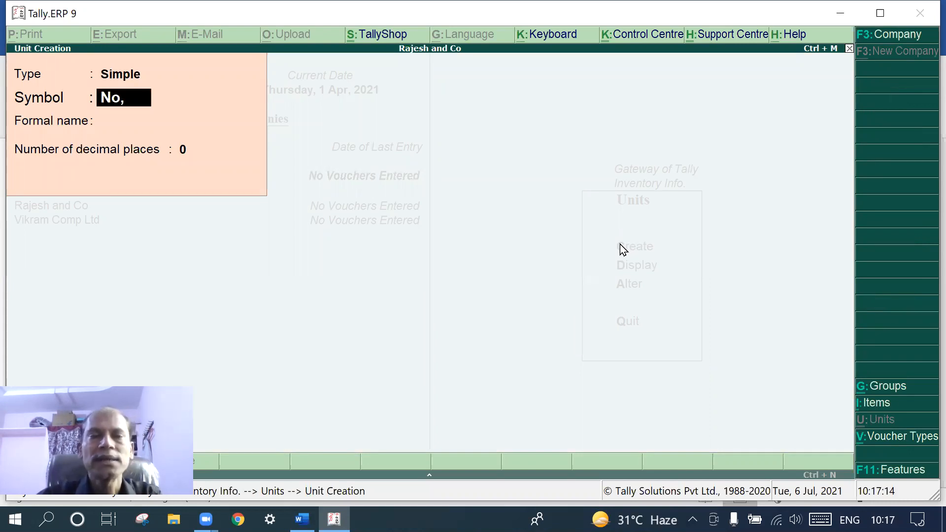
pyautogui.write(',s')
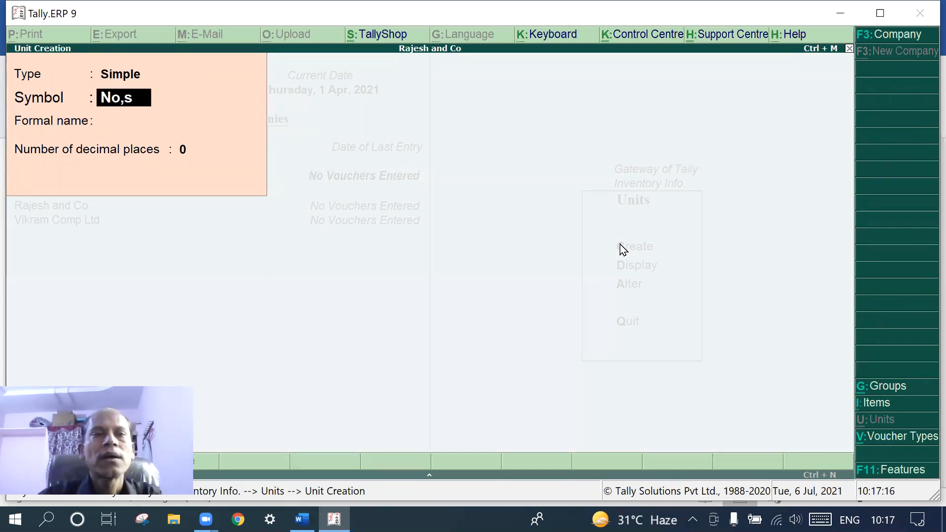
pyautogui.press('Return')
pyautogui.press('Return')
pyautogui.press('Return')
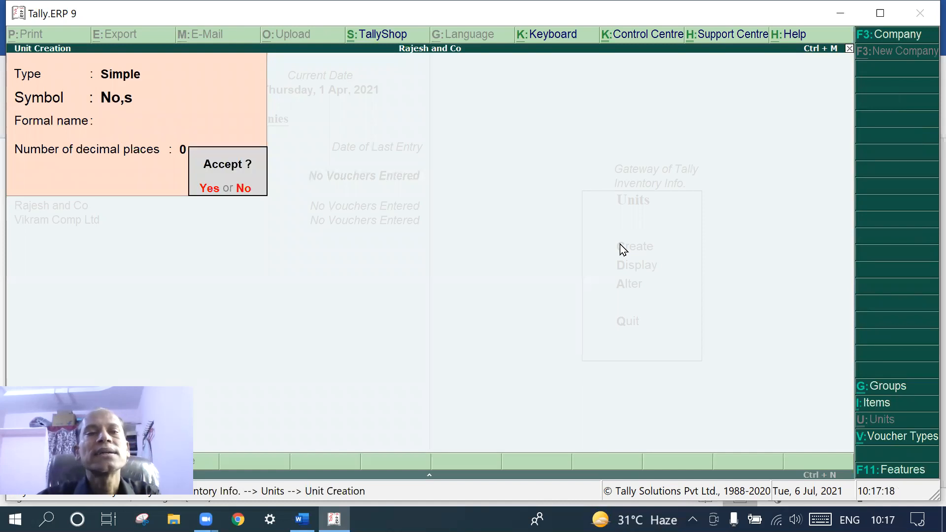
pyautogui.press('Return')
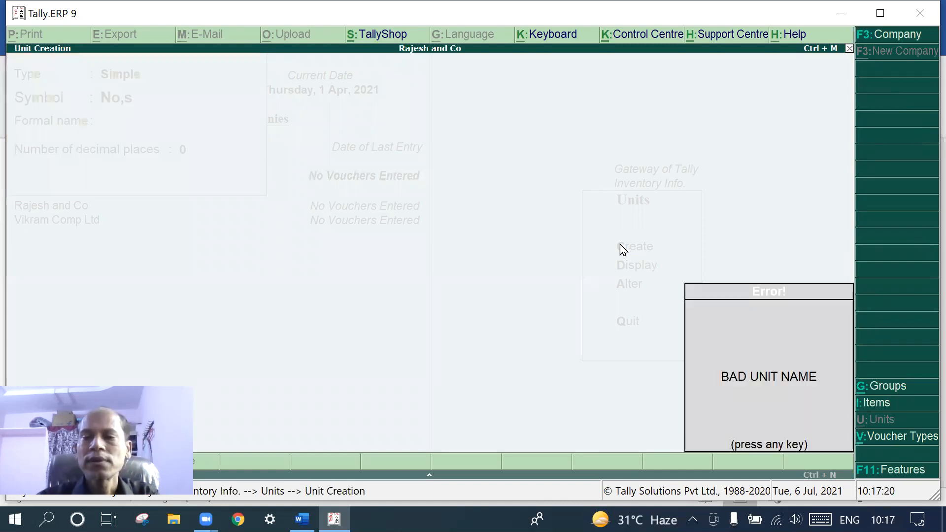
pyautogui.press('Escape')
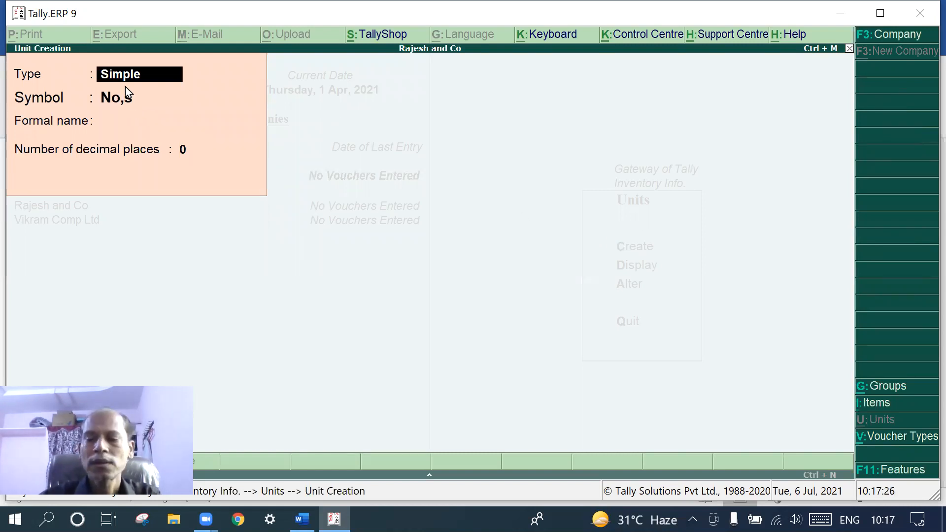
pyautogui.press('Return')
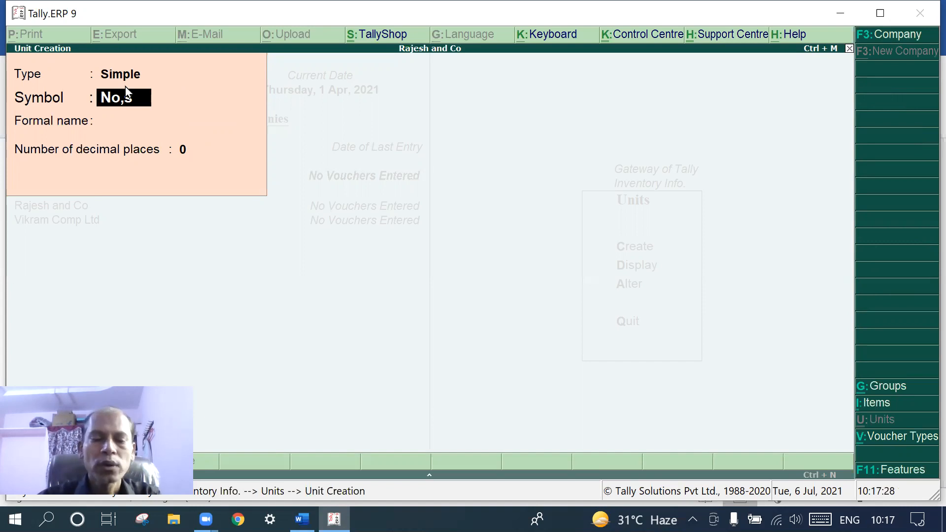
pyautogui.write('No')
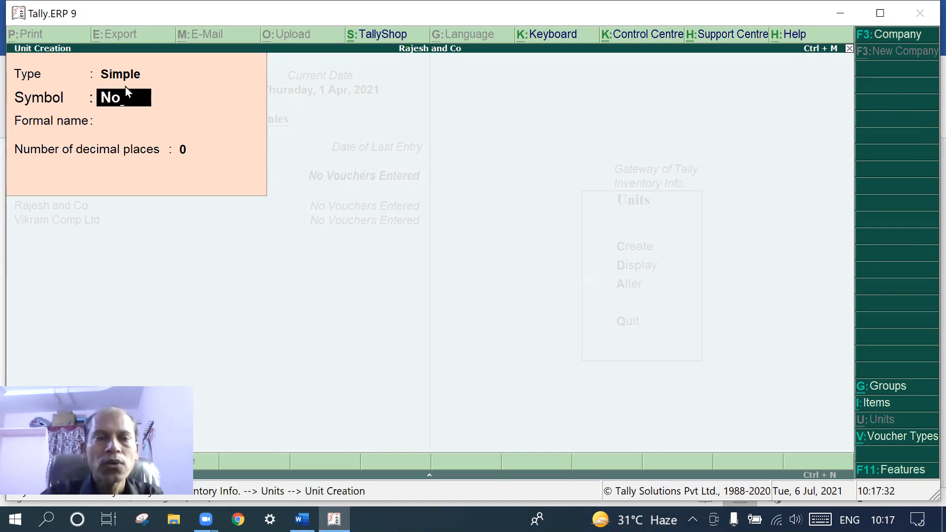
pyautogui.write('s')
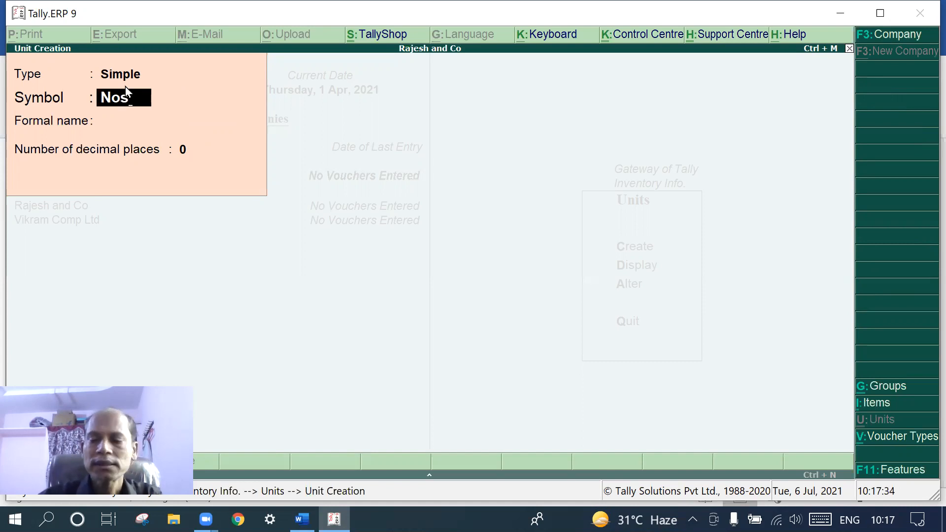
pyautogui.press('Return')
pyautogui.press('Return')
pyautogui.press('Return')
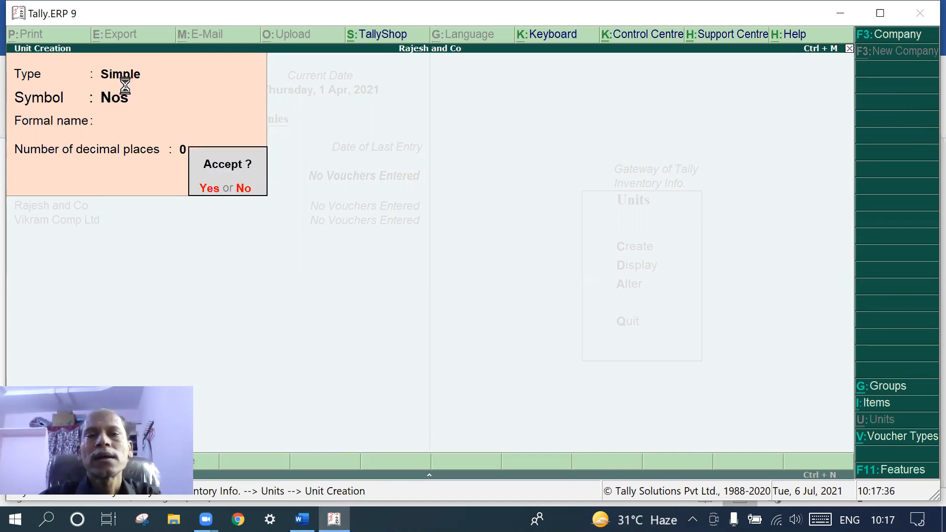
pyautogui.press('Return')
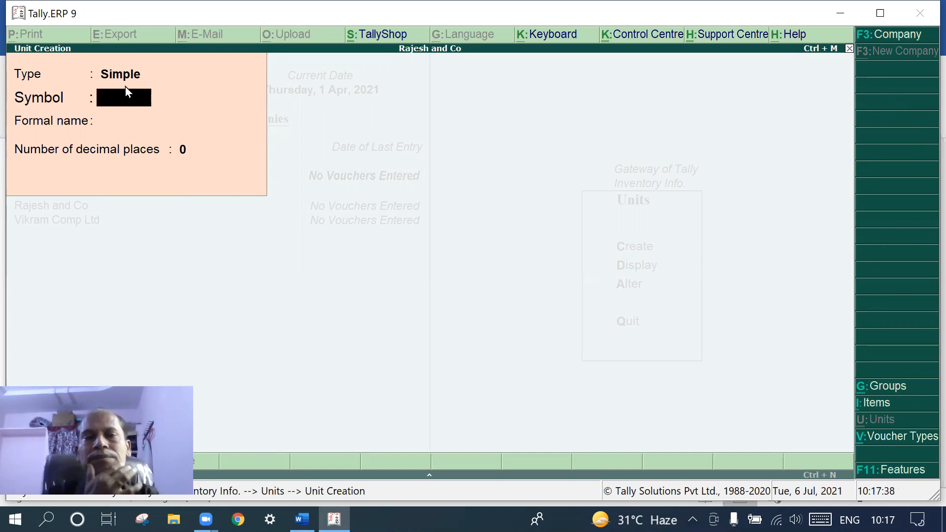
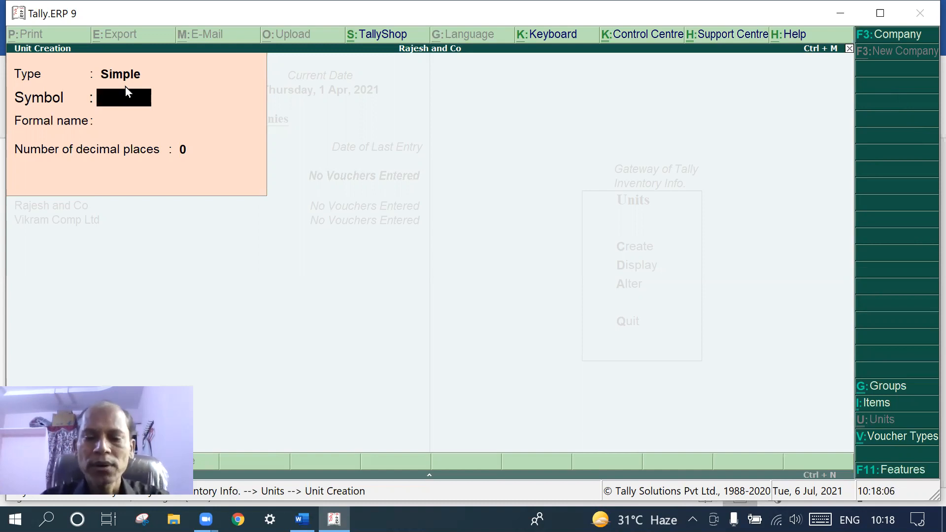
# Create a simple unit of measure with the symbol Kgs
pyautogui.write('Kds')
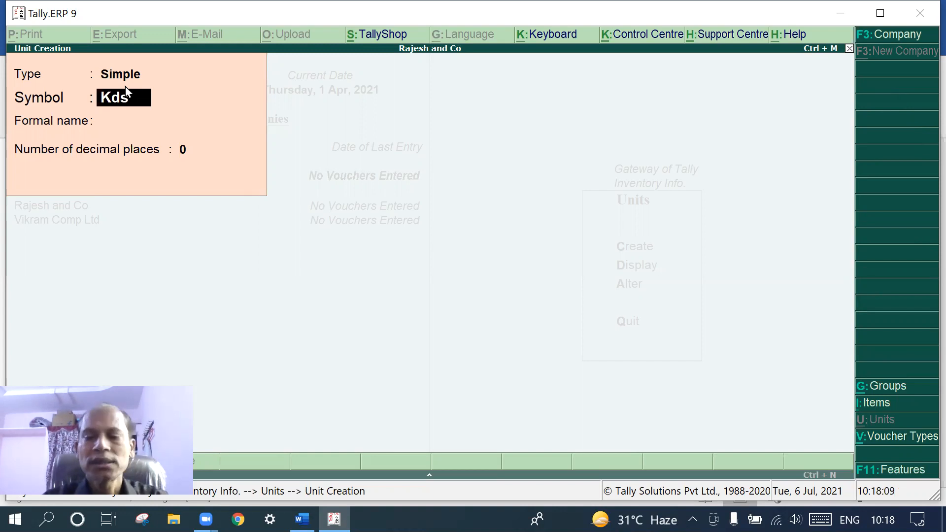
pyautogui.press('BackSpace')
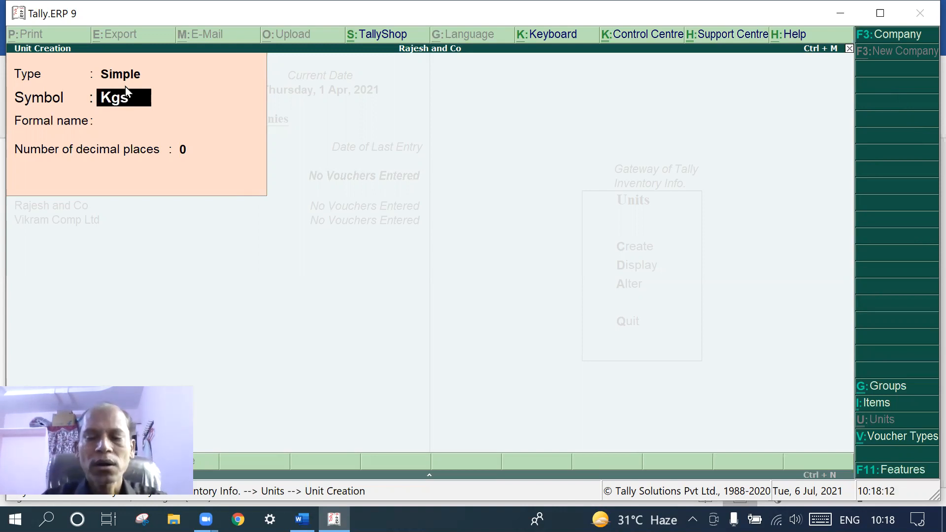
pyautogui.press('Return')
pyautogui.press('Return')
pyautogui.press('Return')
pyautogui.press('Return')
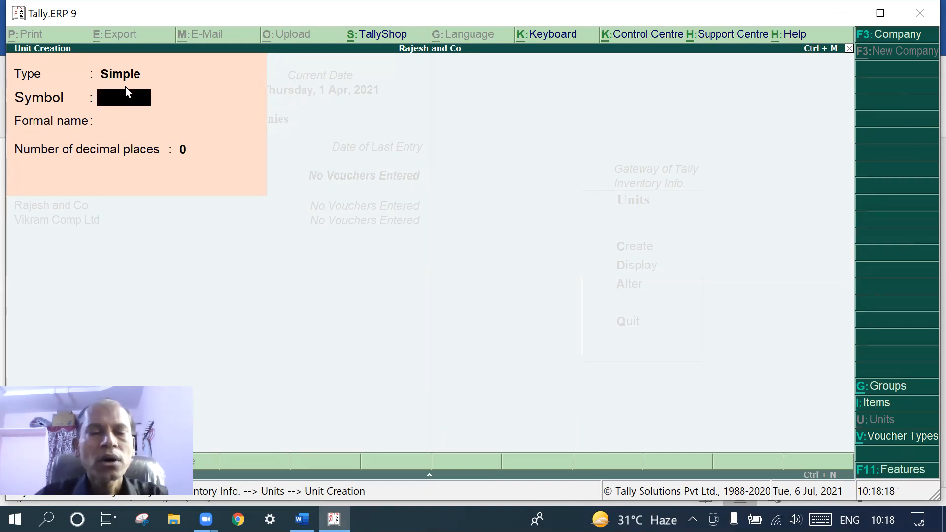
# Quit unit creation and go back to the Inventory Info menu
pyautogui.press('Escape')
pyautogui.press('Return')
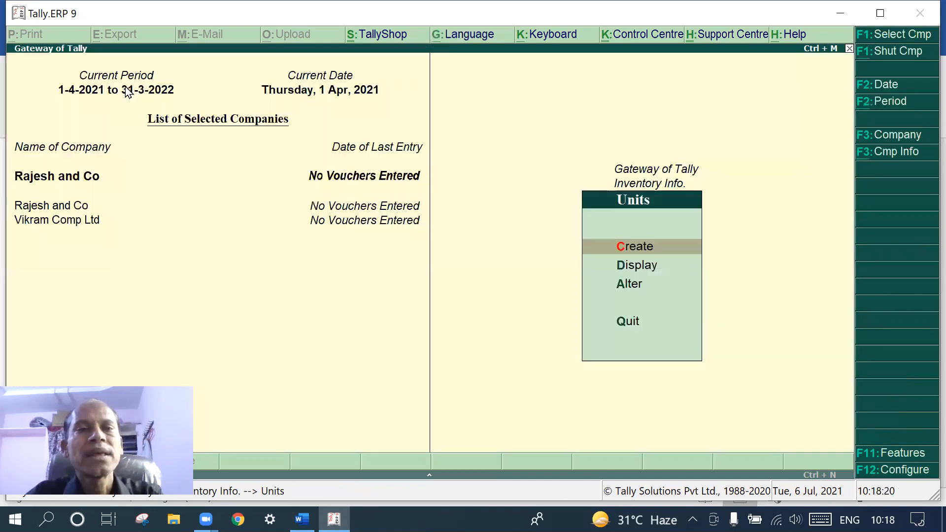
pyautogui.press('Escape')
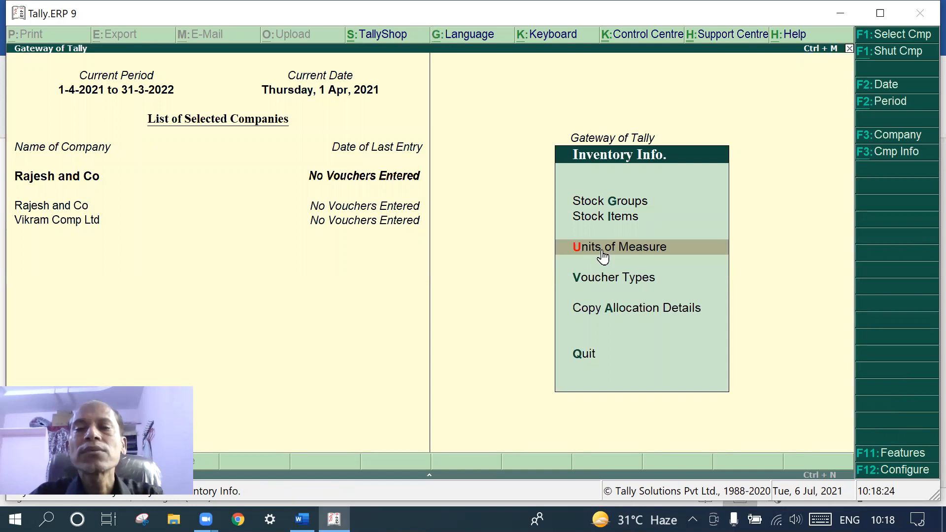
# Create the stock item 'Computer' with Nos as its unit and no opening balance
pyautogui.click(601, 217)
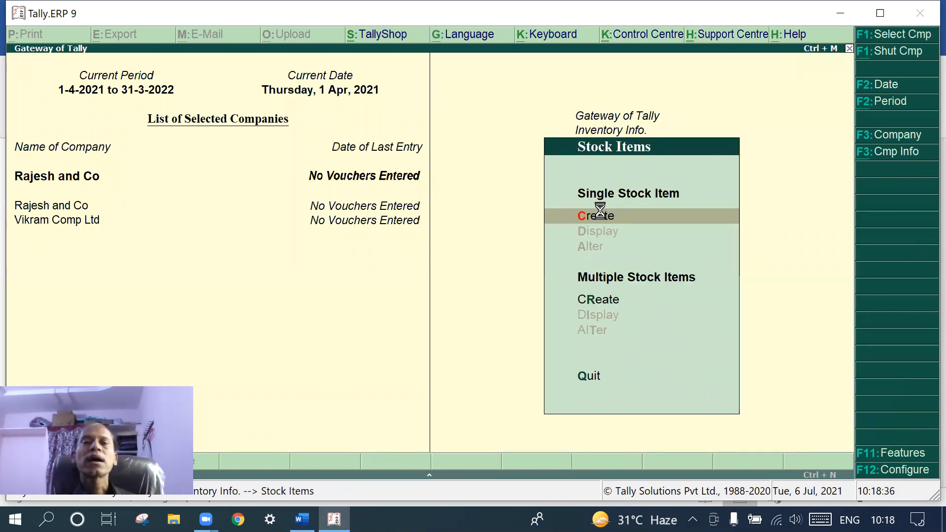
pyautogui.click(601, 214)
pyautogui.write('C')
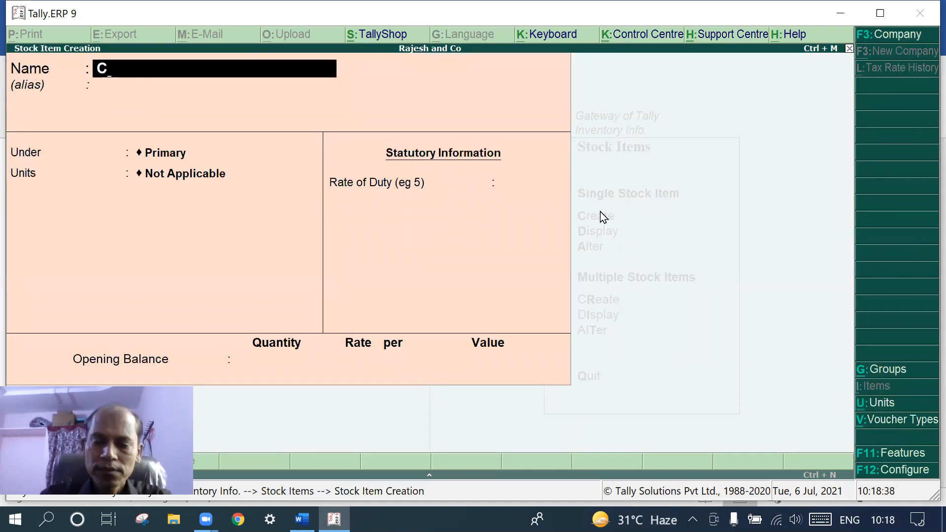
pyautogui.write('omputers')
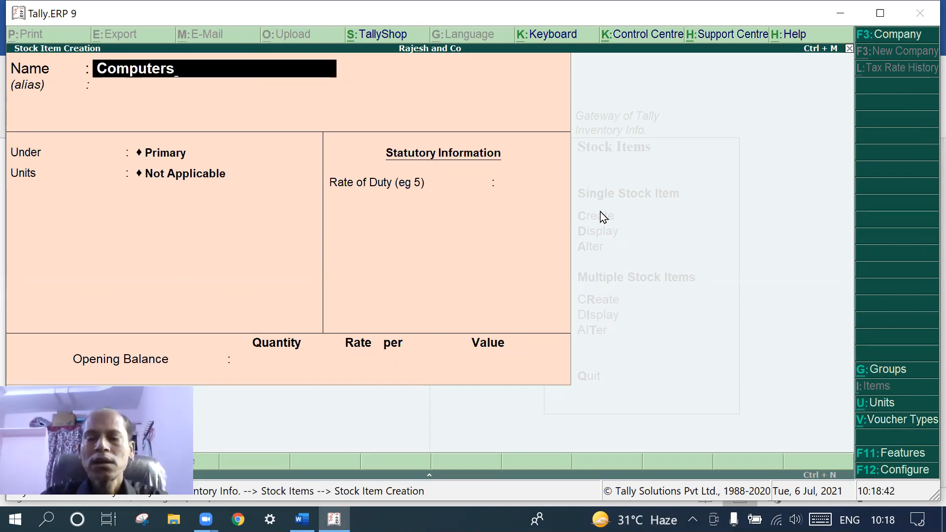
pyautogui.press('BackSpace')
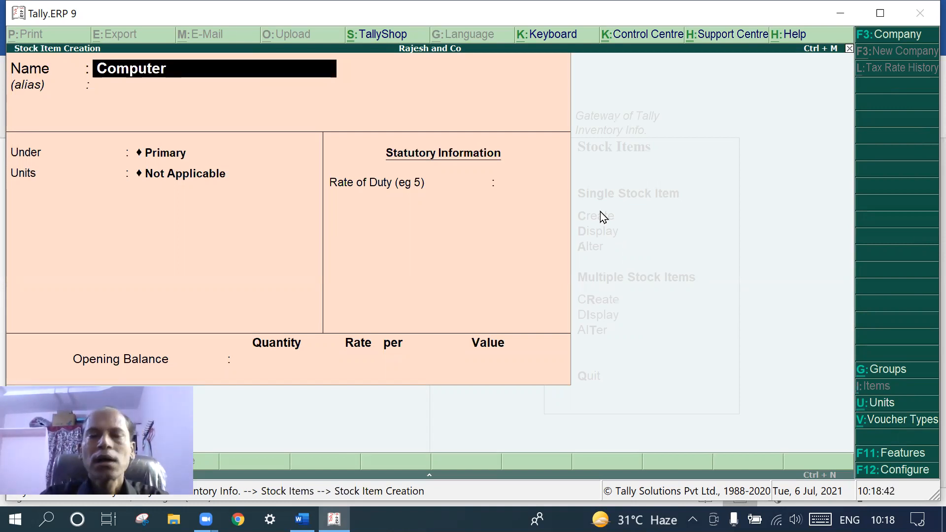
pyautogui.press('Return')
pyautogui.press('Return')
pyautogui.press('Return')
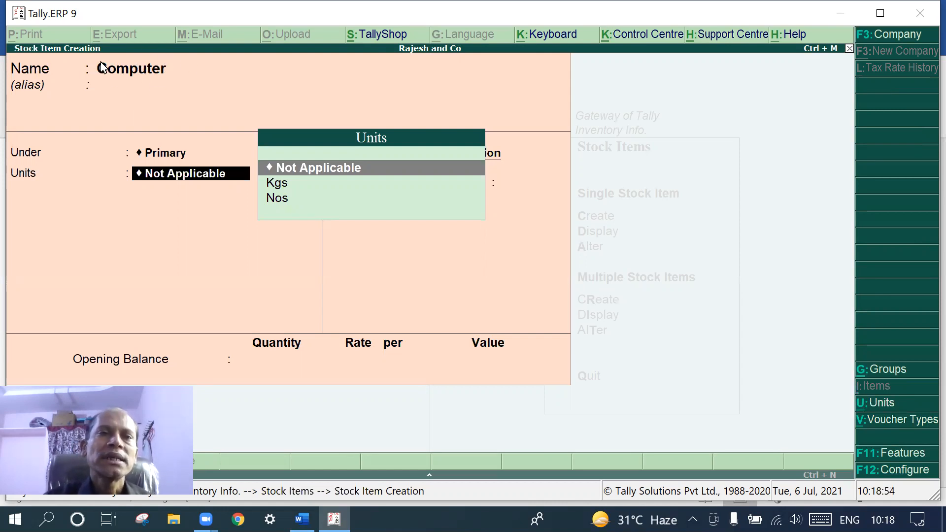
pyautogui.click(279, 203)
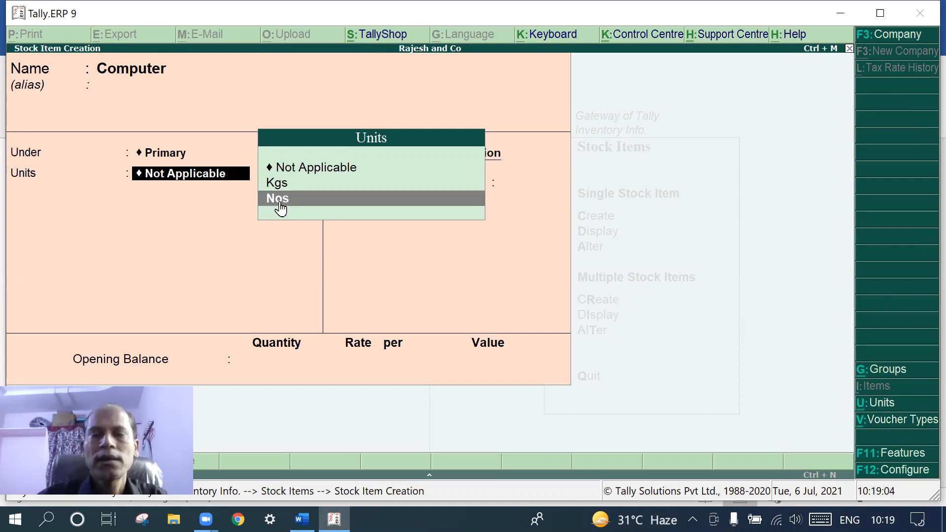
pyautogui.click(279, 203)
pyautogui.press('Return')
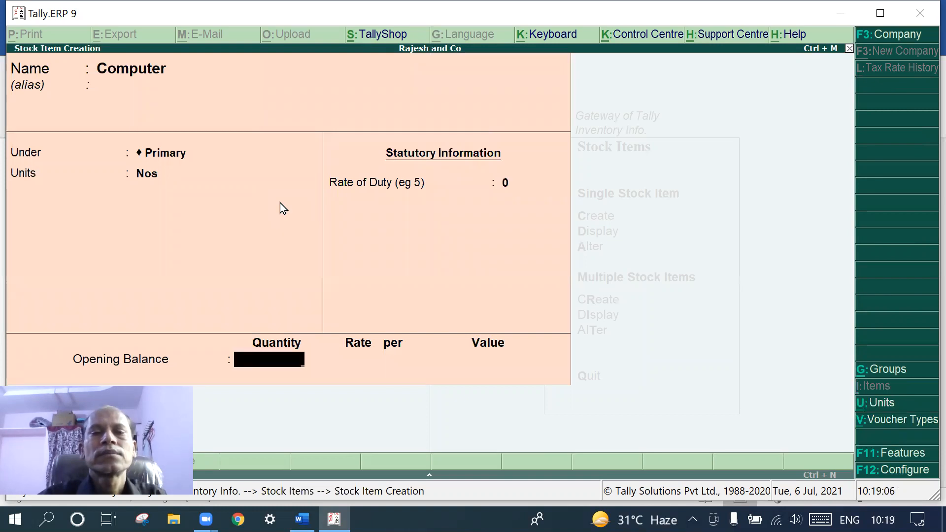
pyautogui.press('Return')
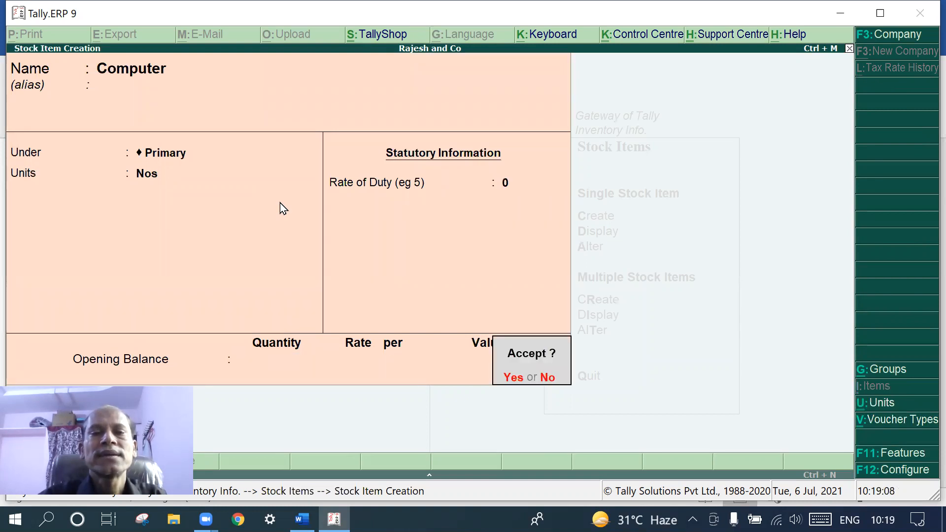
pyautogui.press('Return')
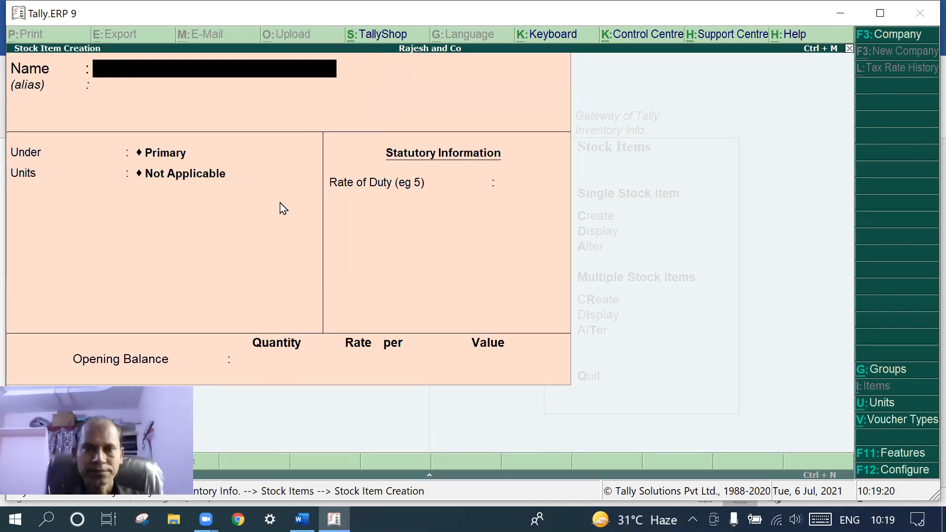
# Quit stock item creation and go back to the Inventory Info menu
pyautogui.press('Escape')
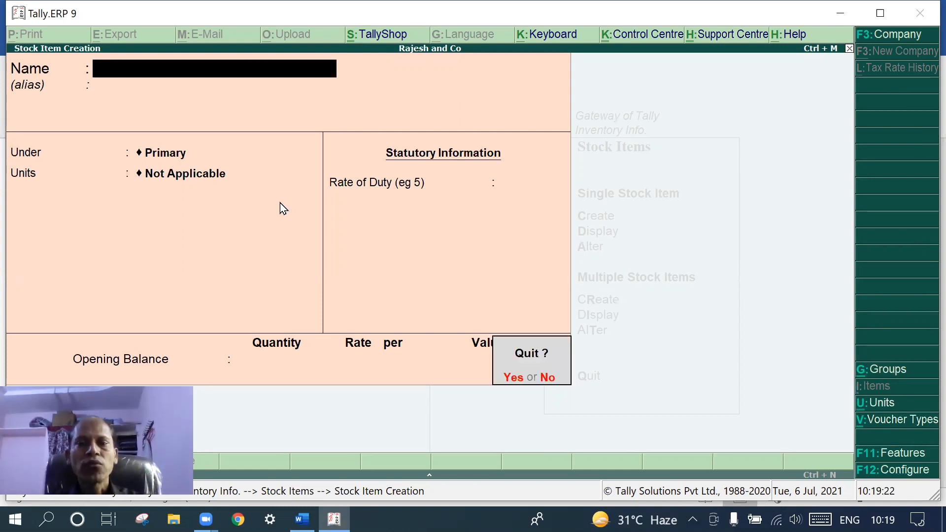
pyautogui.press('Return')
pyautogui.press('Escape')
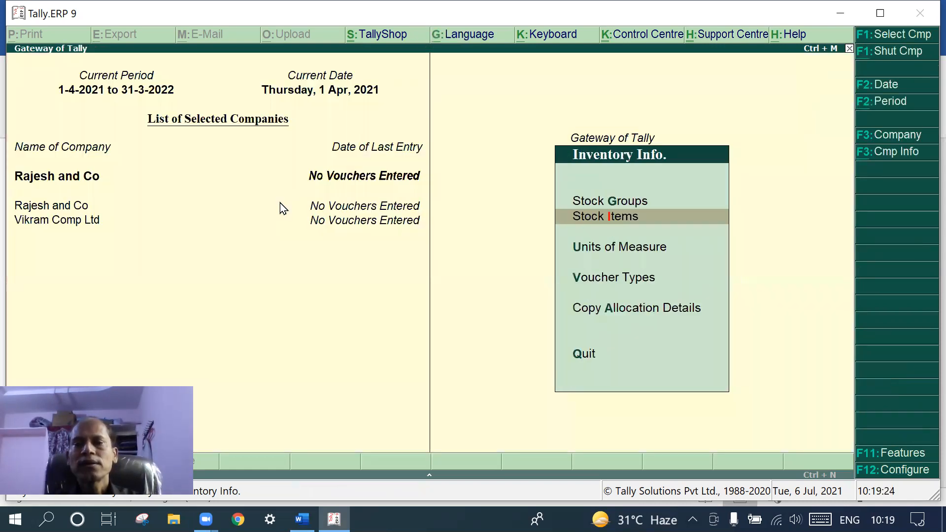
# Leave Inventory Info and return to the Gateway of Tally
pyautogui.press('Escape')
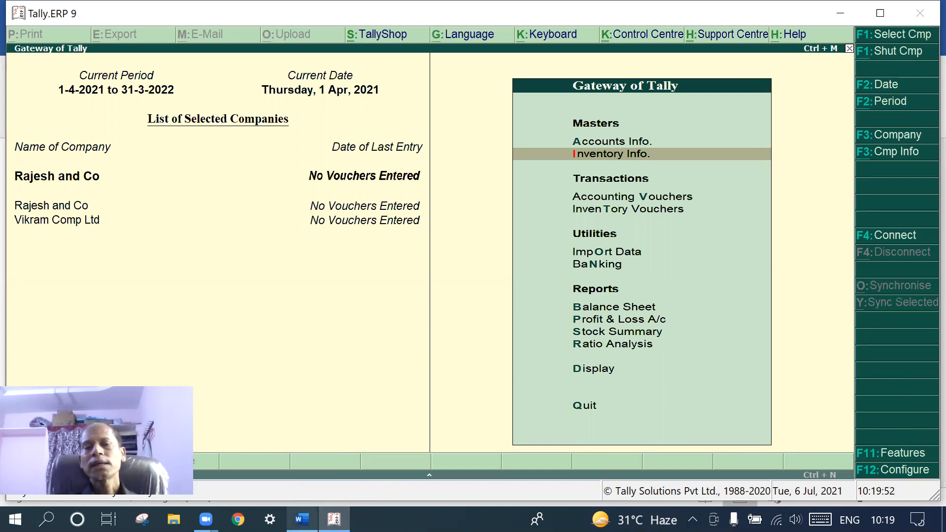
pyautogui.click(302, 519)
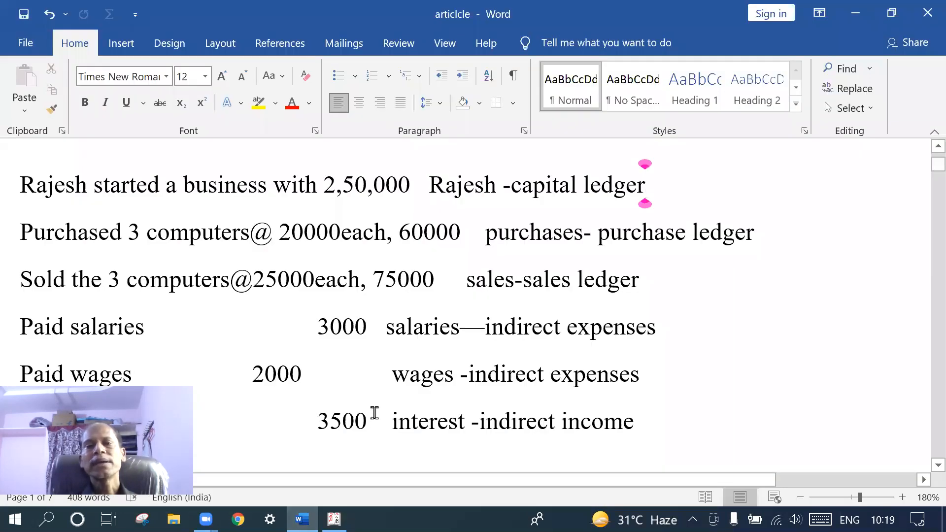
pyautogui.scroll(-5, 375, 413)
pyautogui.scroll(3, 299, 335)
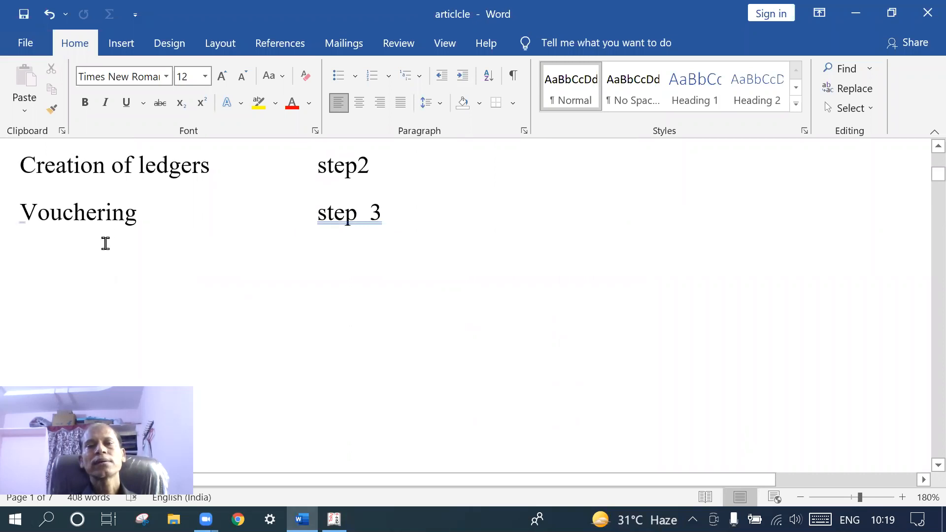
pyautogui.click(334, 519)
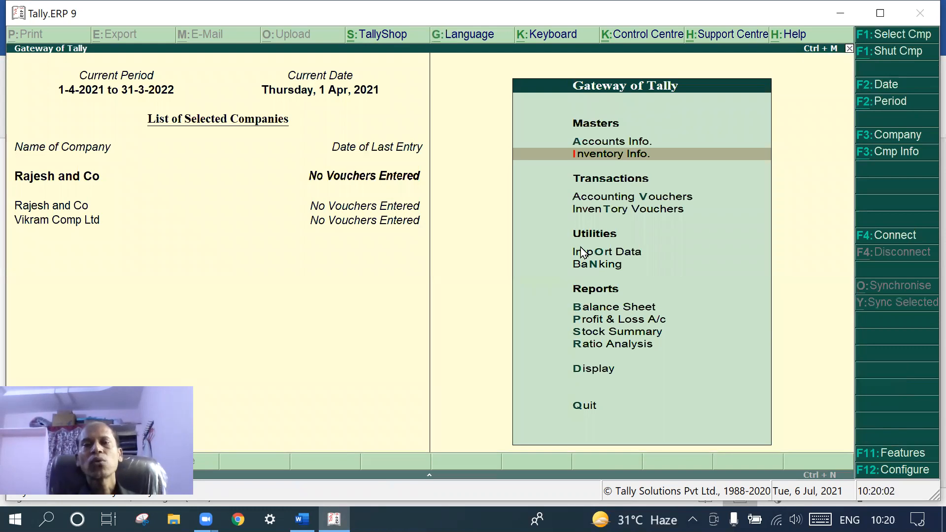
# Open Accounting Vouchers as a Receipt voucher, checking the Word transaction notes first
pyautogui.click(590, 197)
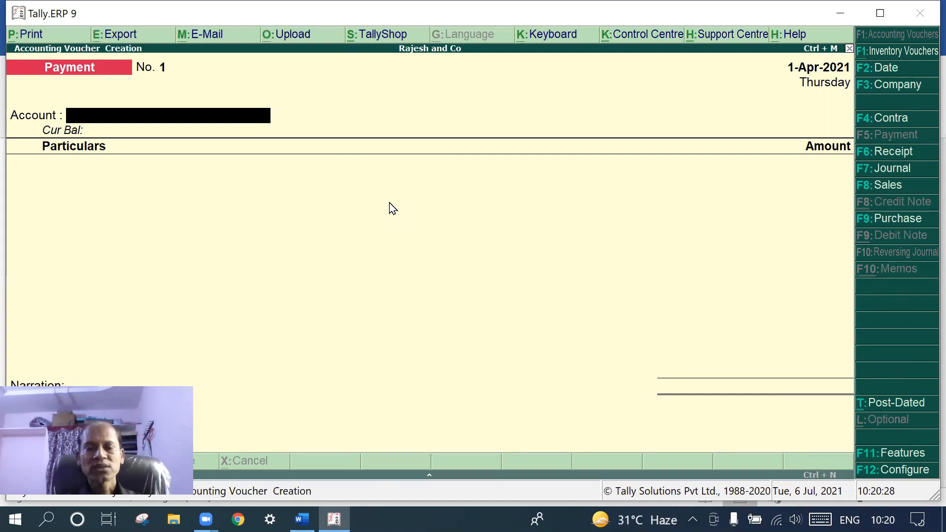
pyautogui.click(906, 152)
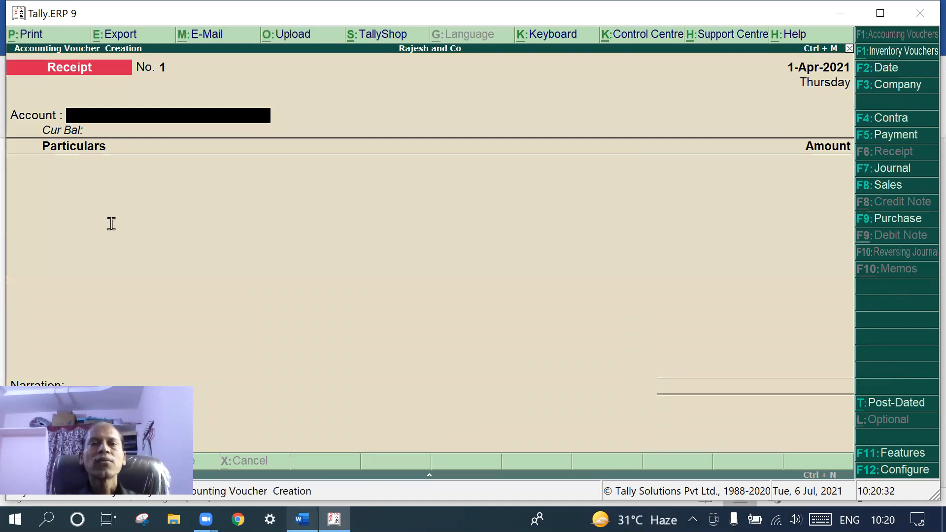
pyautogui.hotkey('alt', 'Tab')
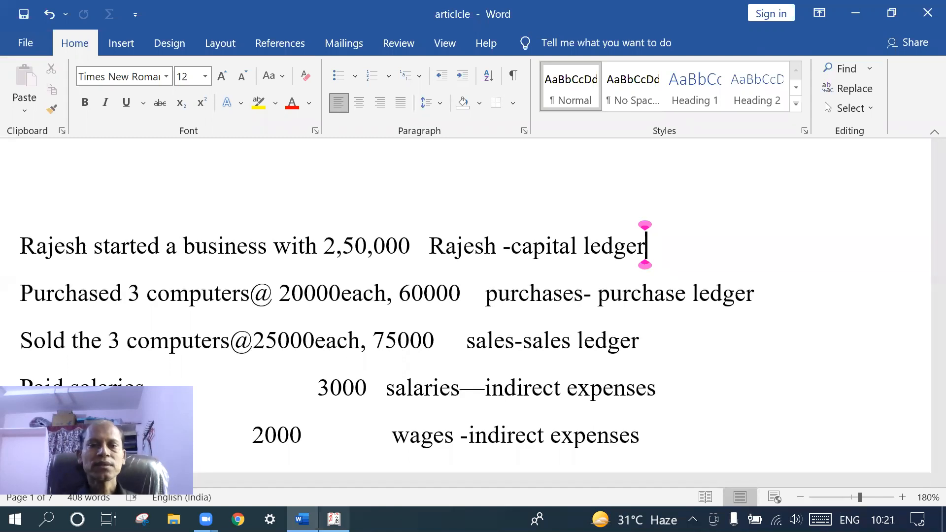
pyautogui.click(333, 519)
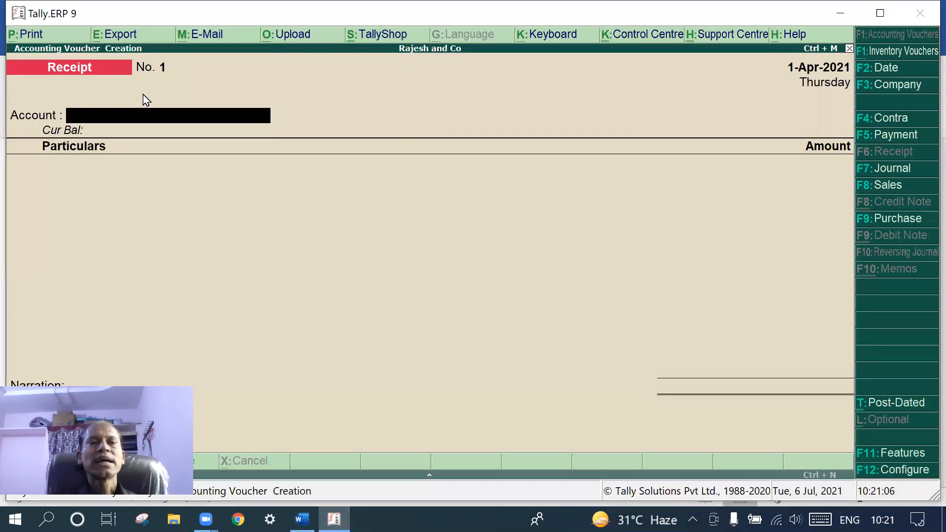
# Enter Cash as the account and credit Rajesh with 2,50,000 on the receipt
pyautogui.press('Return')
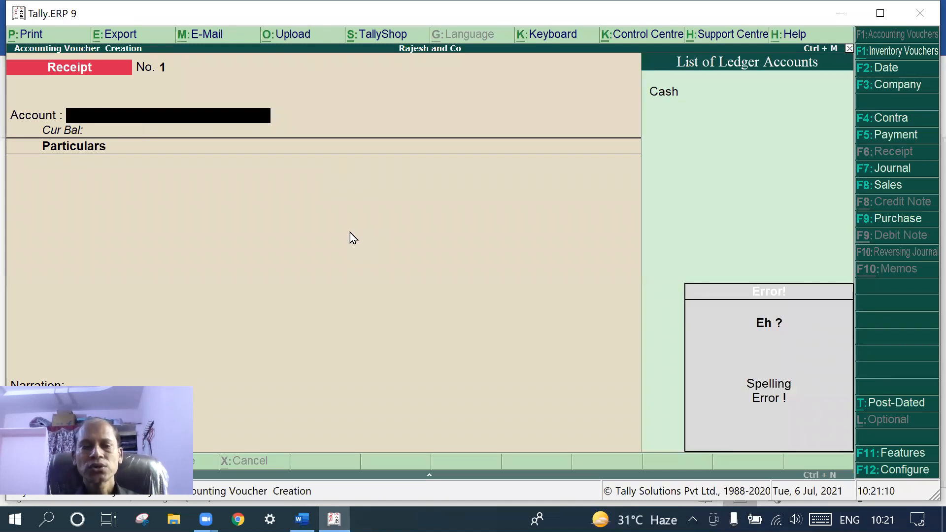
pyautogui.write('C')
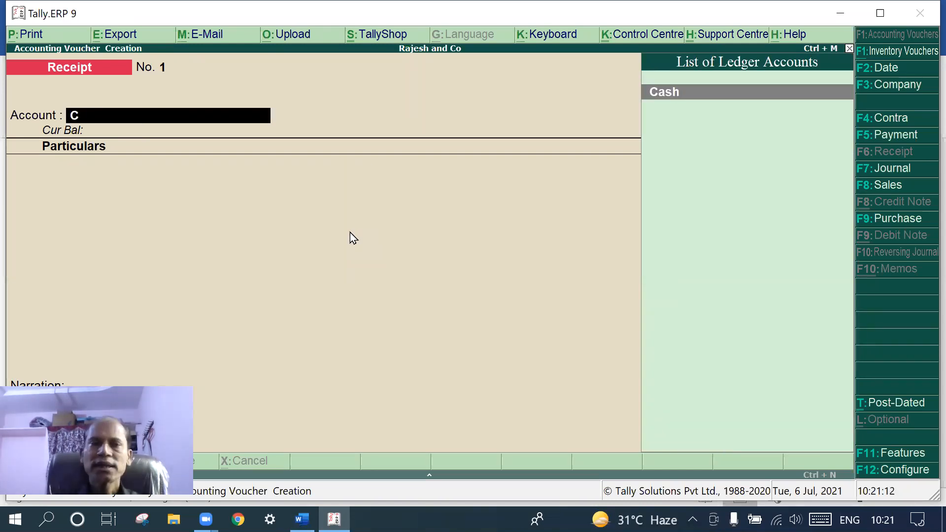
pyautogui.press('Return')
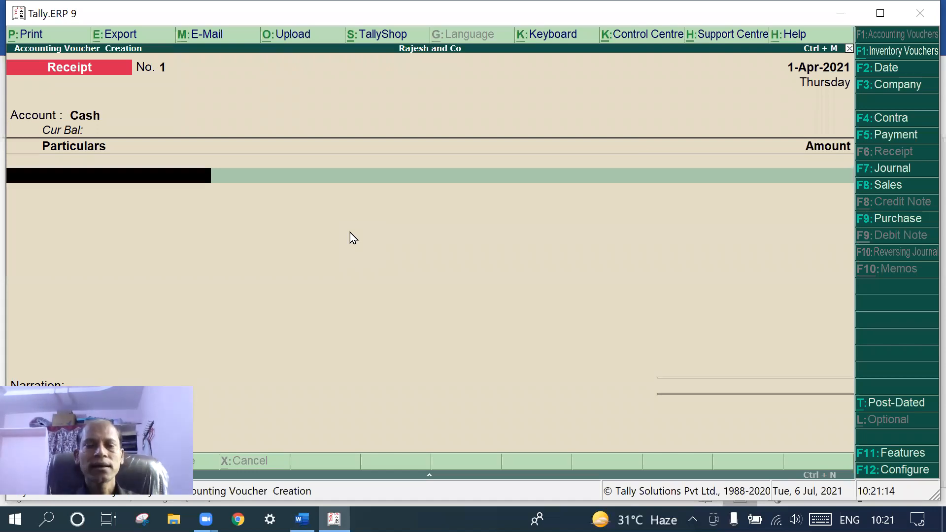
pyautogui.write('R')
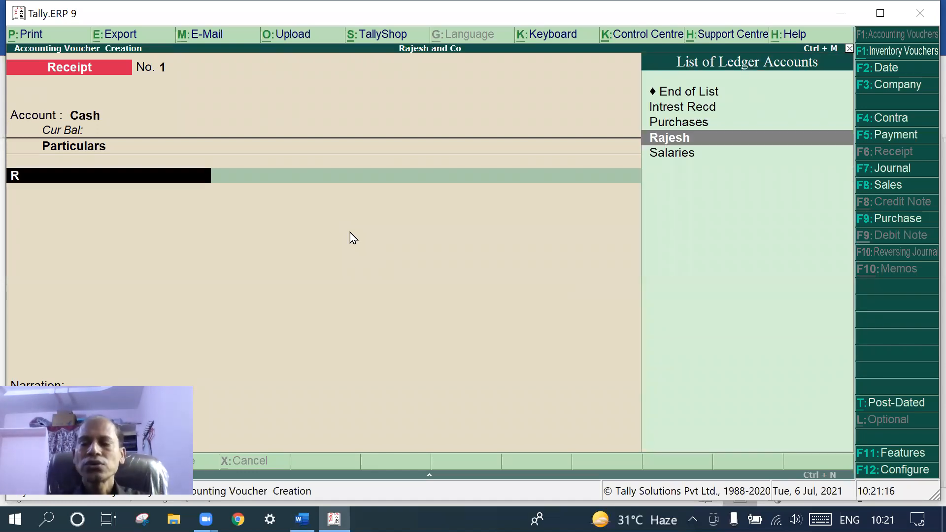
pyautogui.press('Return')
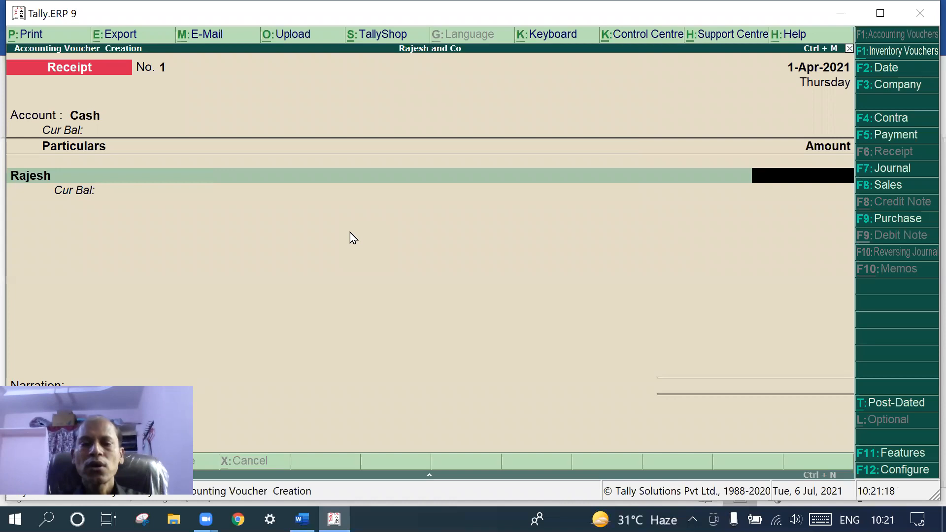
pyautogui.write('25')
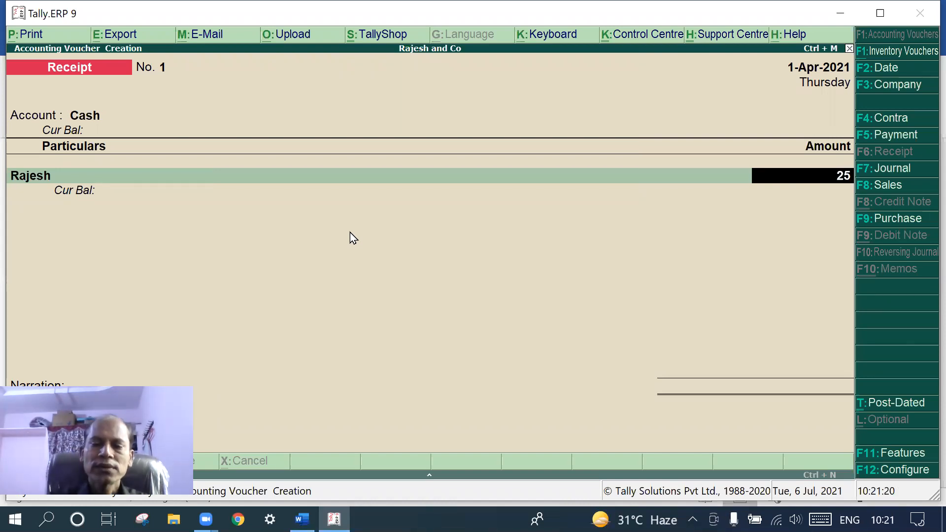
pyautogui.write('0000')
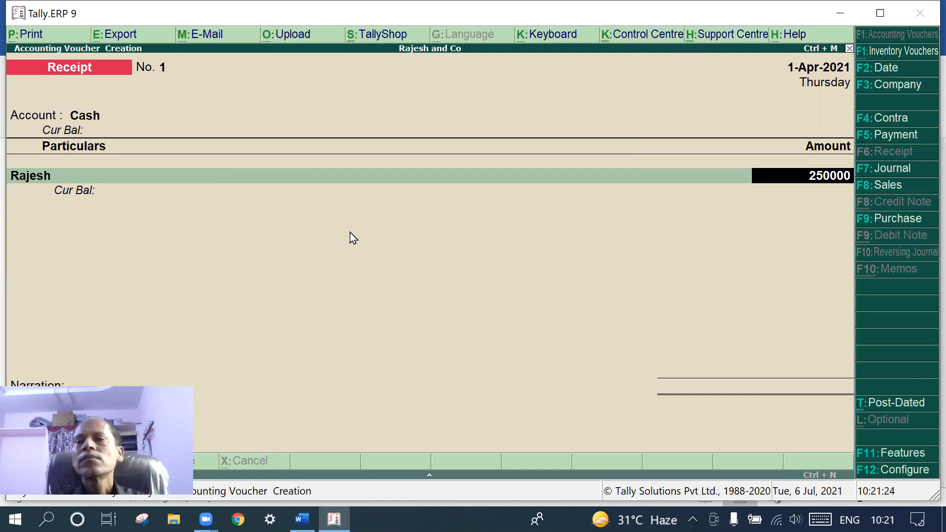
pyautogui.press('Return')
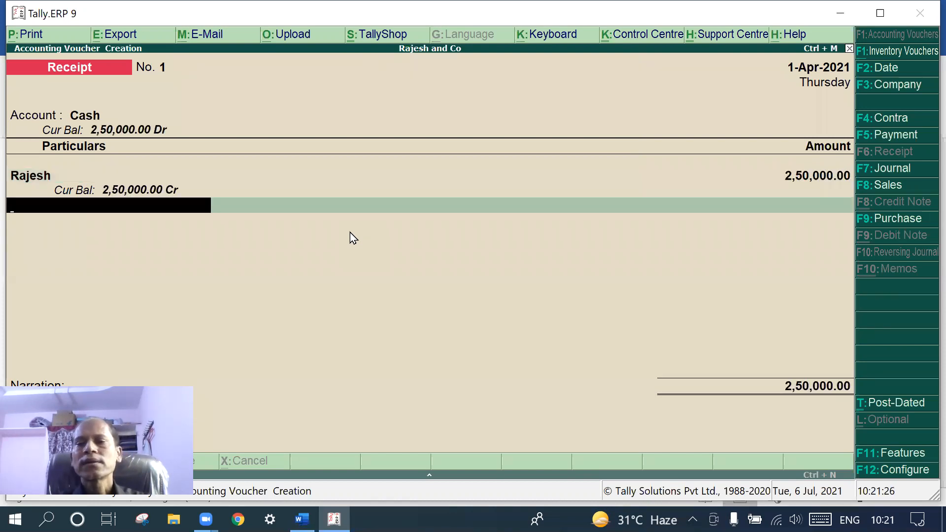
pyautogui.press('Return')
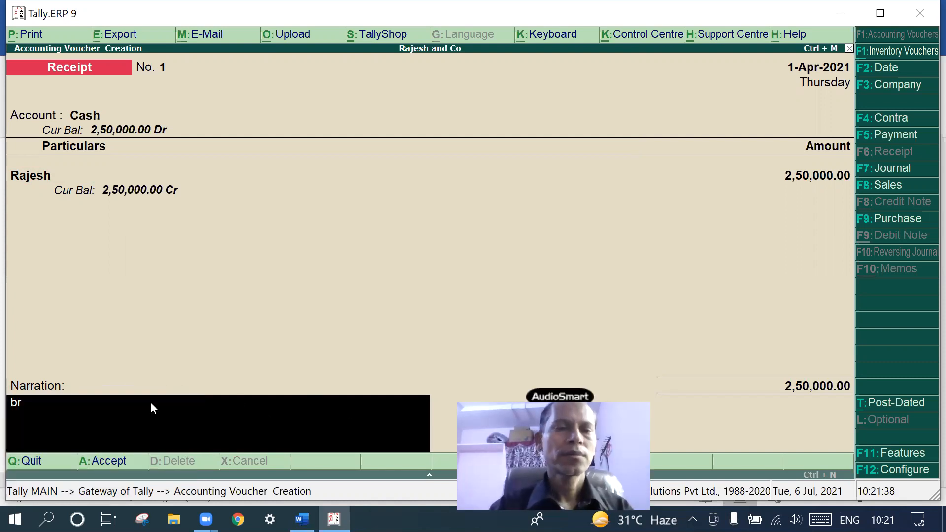
# Type the narration 'Rajesh started the business with 2,50,000'
pyautogui.press('BackSpace')
pyautogui.press('BackSpace')
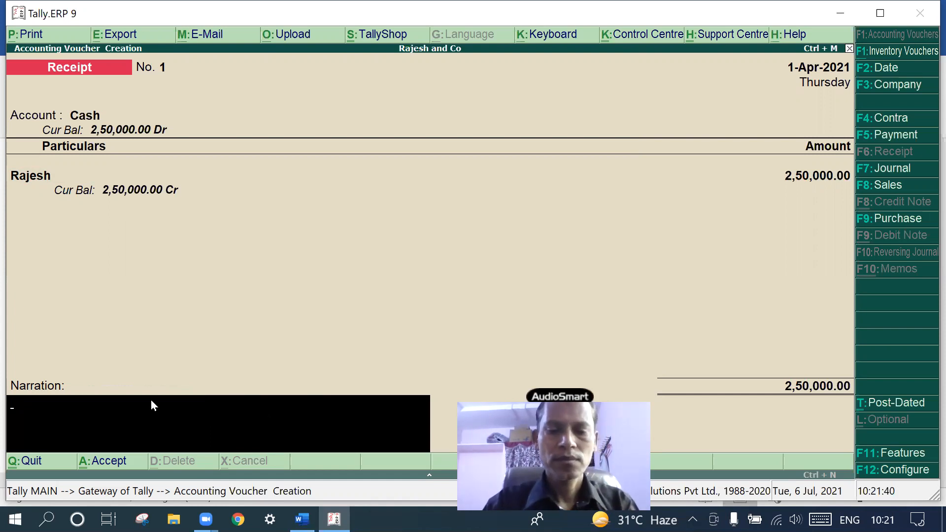
pyautogui.write('r')
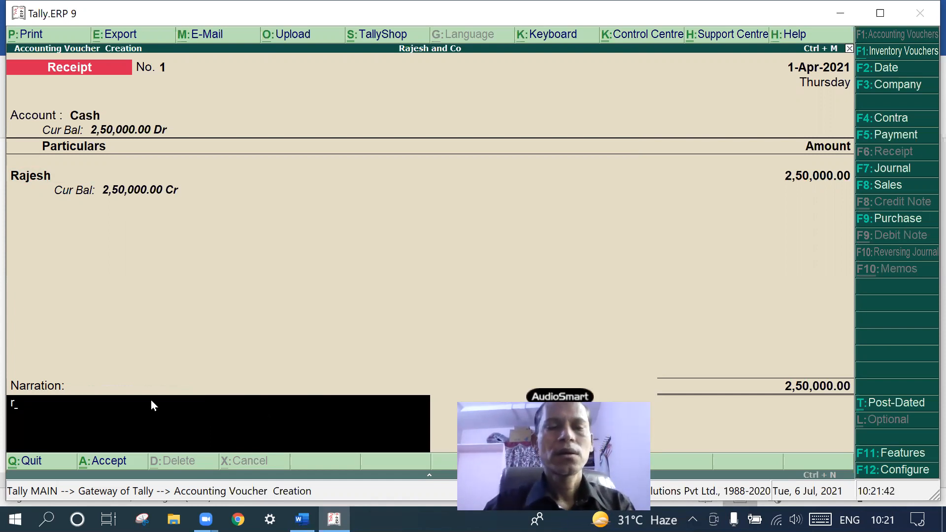
pyautogui.press('BackSpace')
pyautogui.write('Ra')
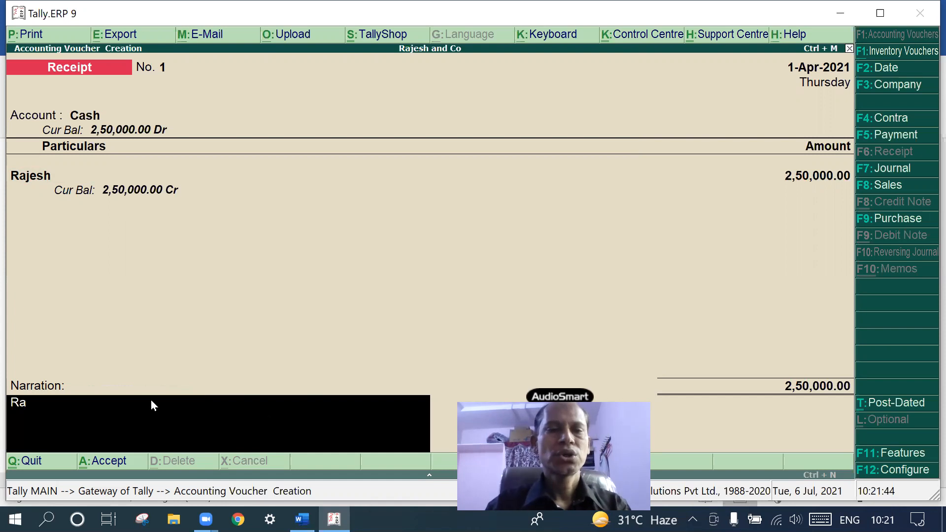
pyautogui.write('jesh stat')
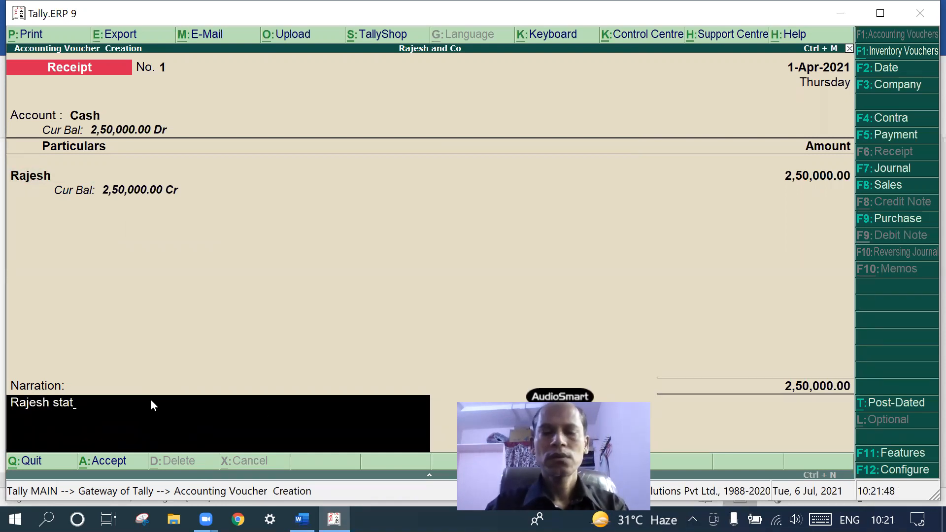
pyautogui.press('BackSpace')
pyautogui.write('r')
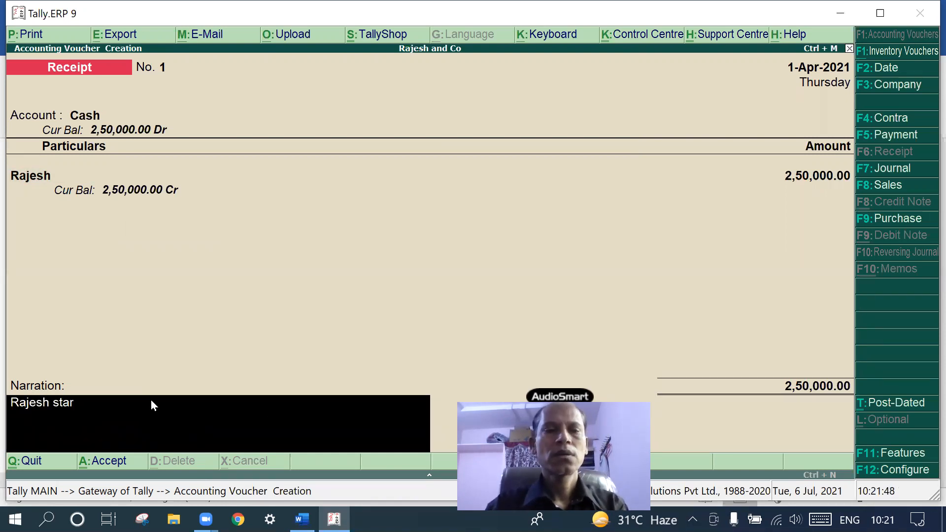
pyautogui.write('ted the bu')
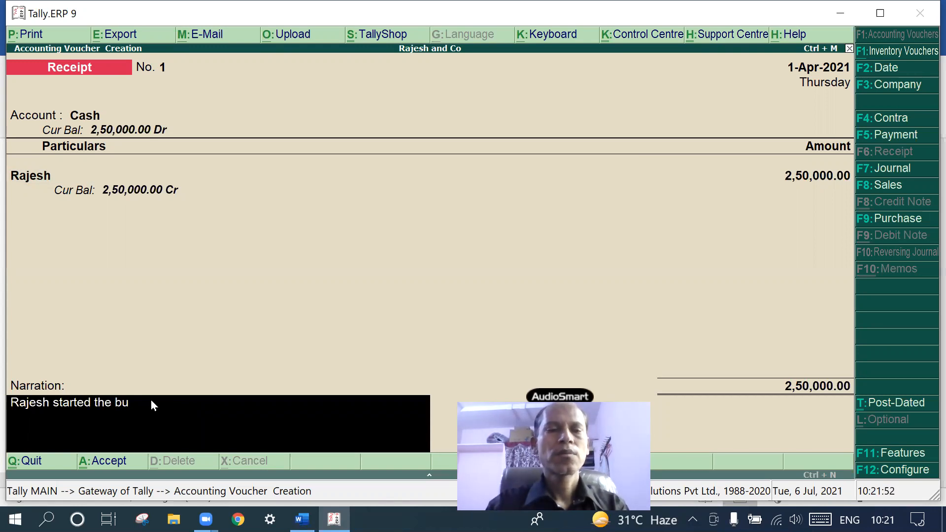
pyautogui.press('BackSpace')
pyautogui.press('BackSpace')
pyautogui.write('ness with 2,5000')
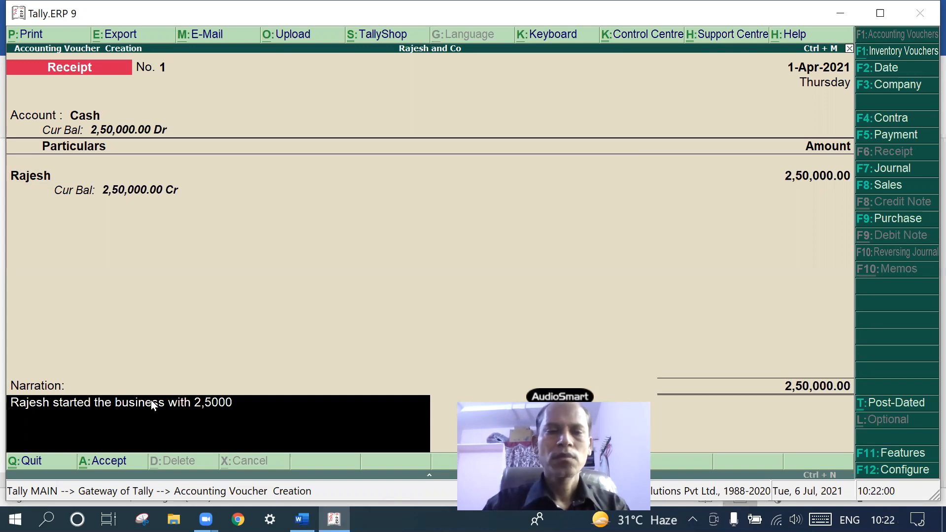
pyautogui.press('BackSpace')
pyautogui.press('BackSpace')
pyautogui.press('BackSpace')
pyautogui.write('0,000')
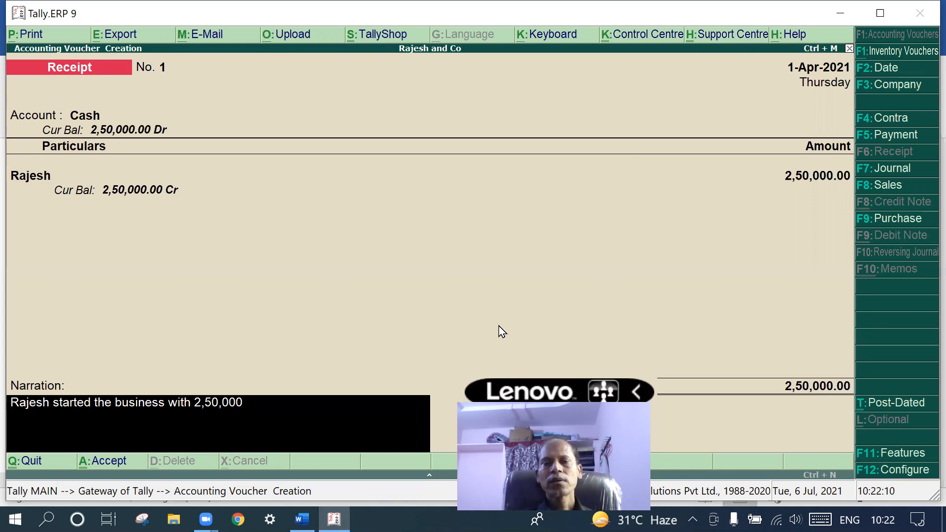
# Save receipt voucher No. 1 and switch to the Word transaction notes
pyautogui.press('Return')
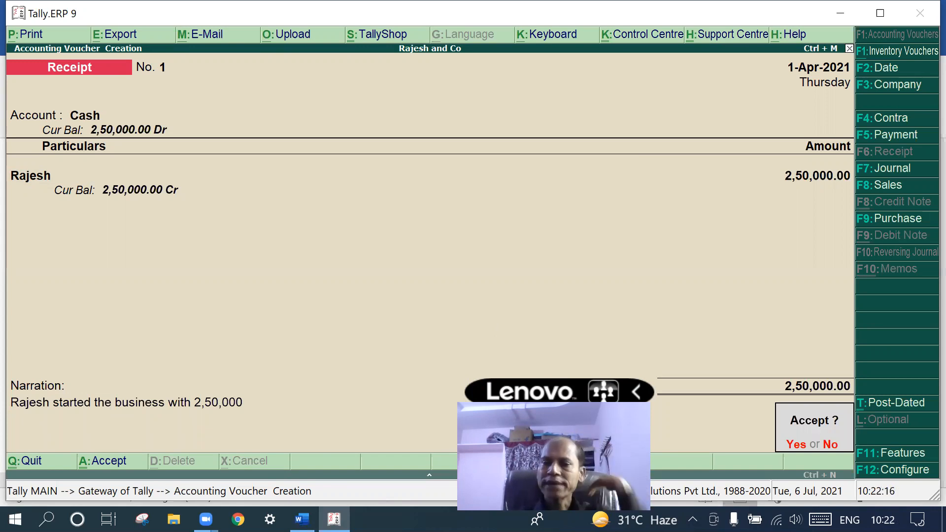
pyautogui.press('Return')
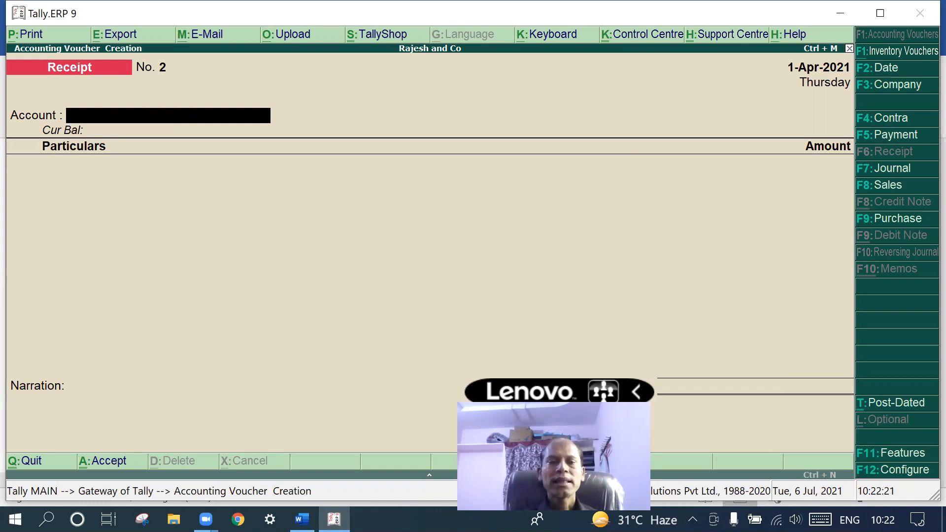
pyautogui.click(302, 519)
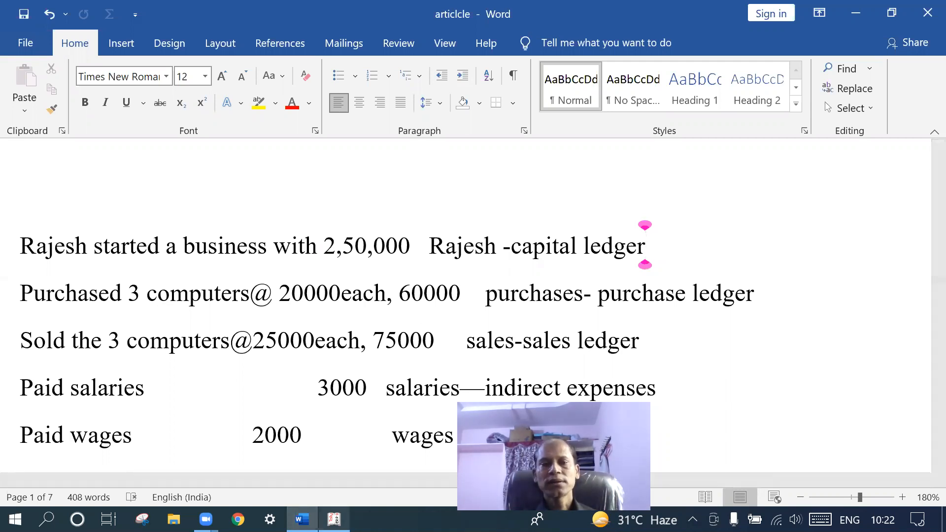
# Open a Payment voucher from Cash with Purchases as the debited ledger
pyautogui.moveTo(302, 519)
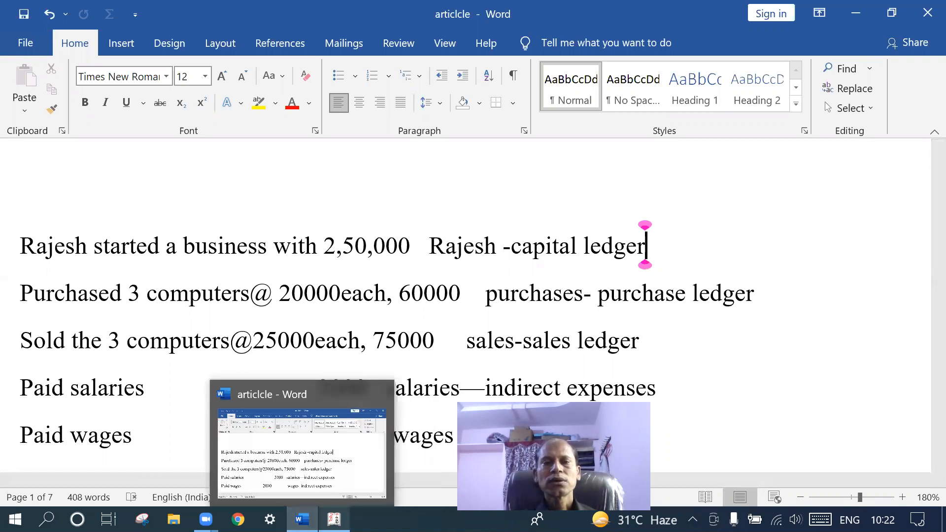
pyautogui.click(334, 519)
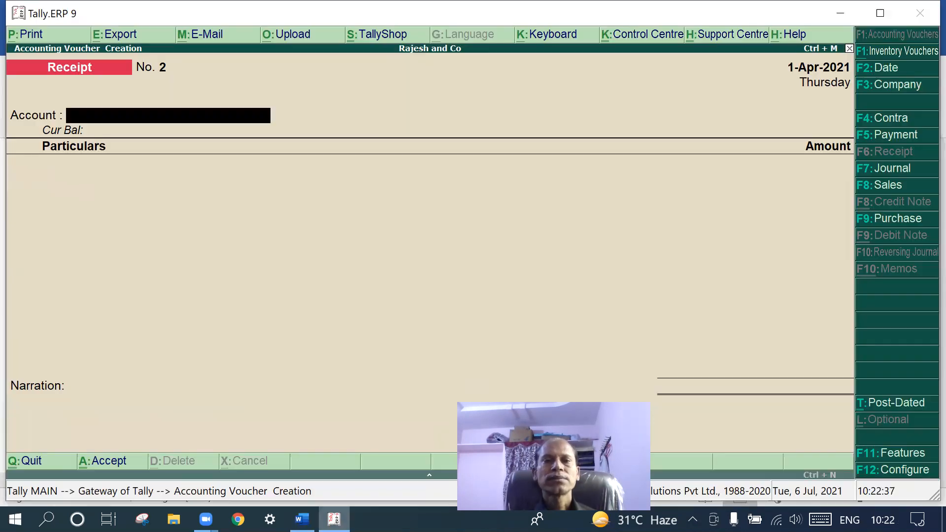
pyautogui.click(907, 135)
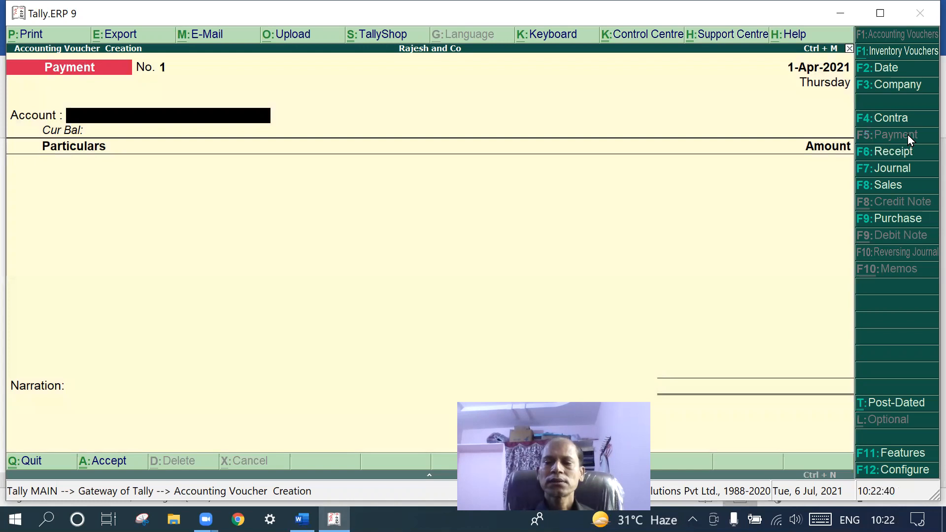
pyautogui.press('Return')
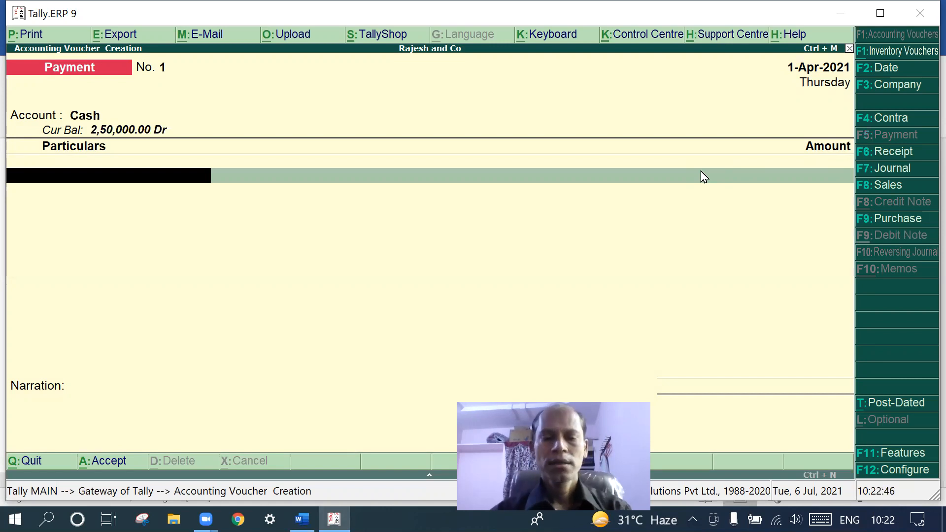
pyautogui.write('C')
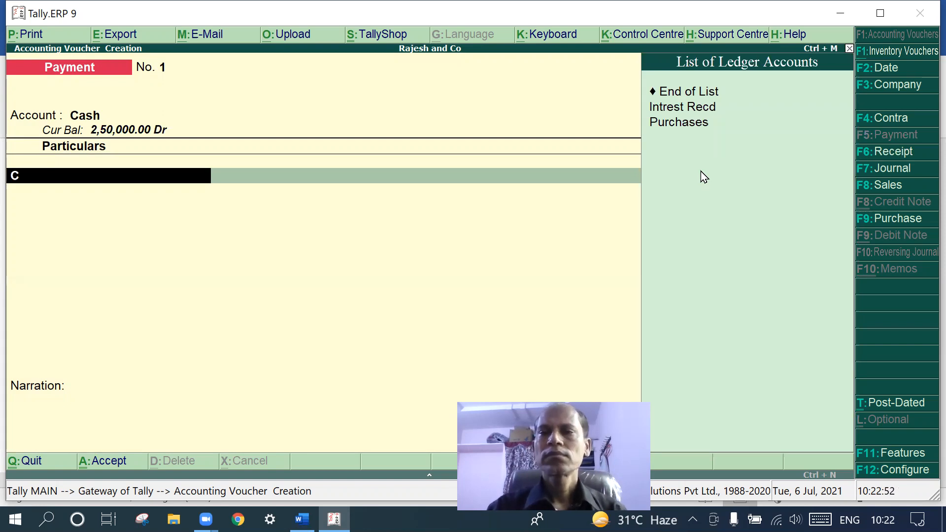
pyautogui.click(686, 123)
# Allocate 3 Nos of Computer at 20,000 each, totalling 60,000, to Purchases
pyautogui.click(686, 124)
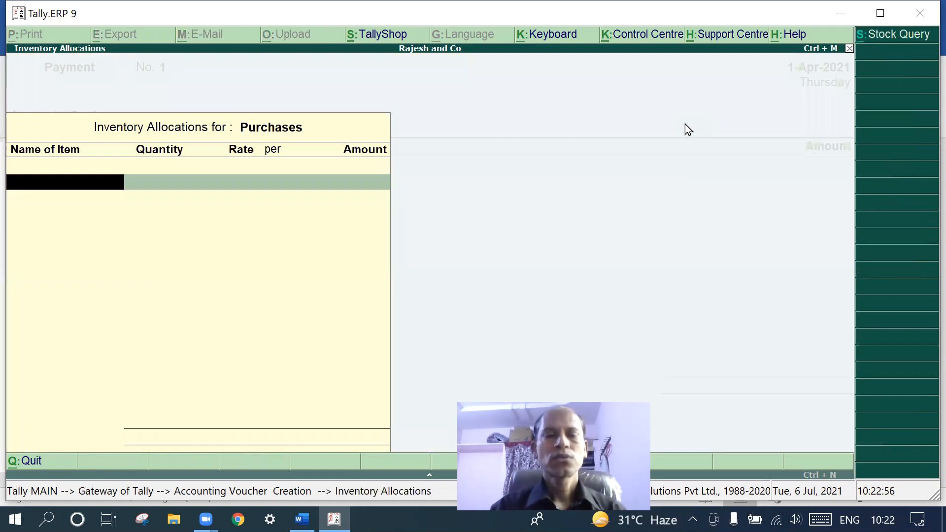
pyautogui.write('Computer')
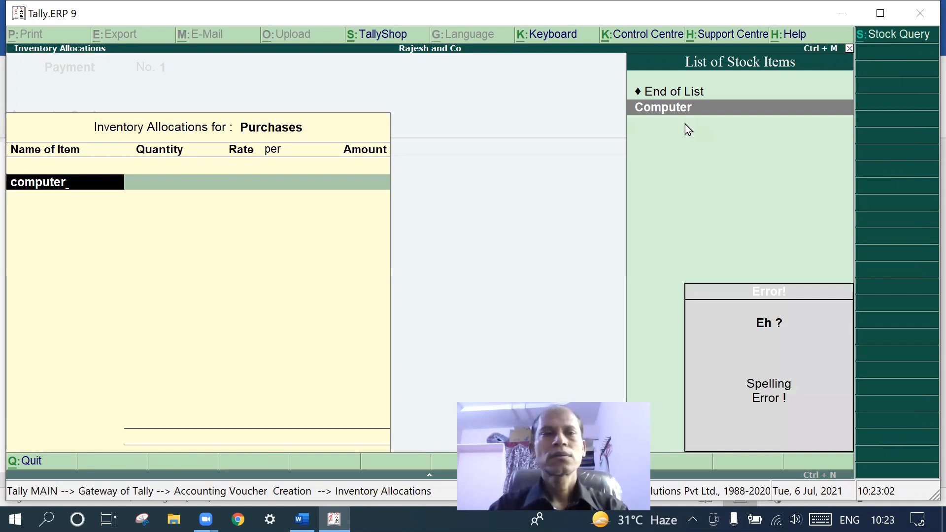
pyautogui.press('BackSpace')
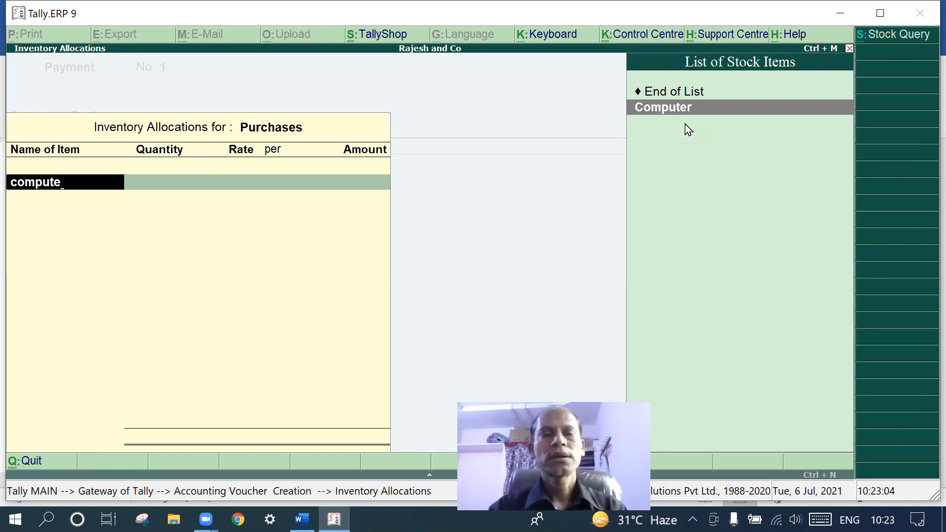
pyautogui.write('r')
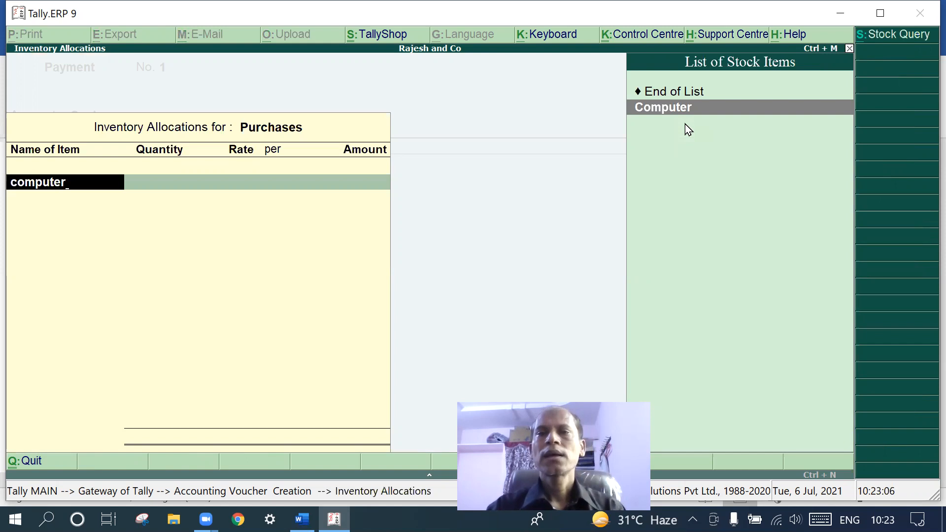
pyautogui.click(714, 108)
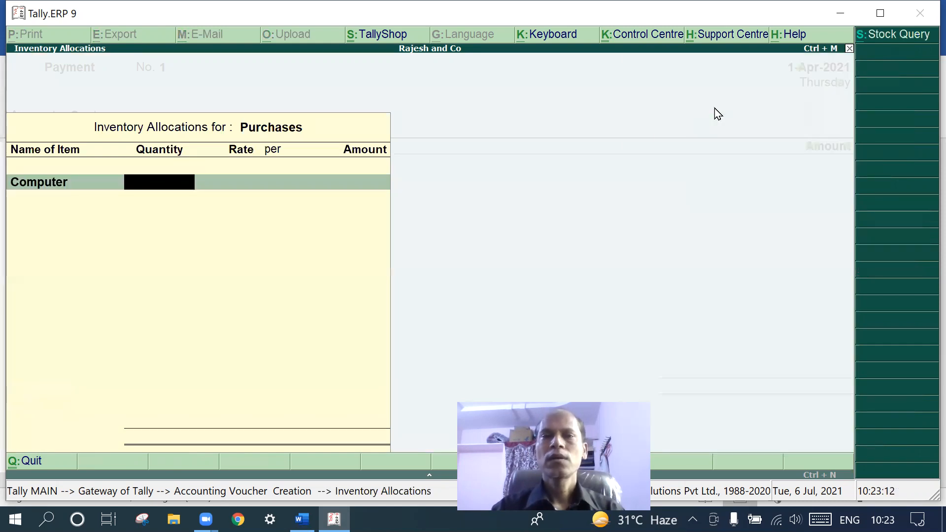
pyautogui.write('3')
pyautogui.press('Return')
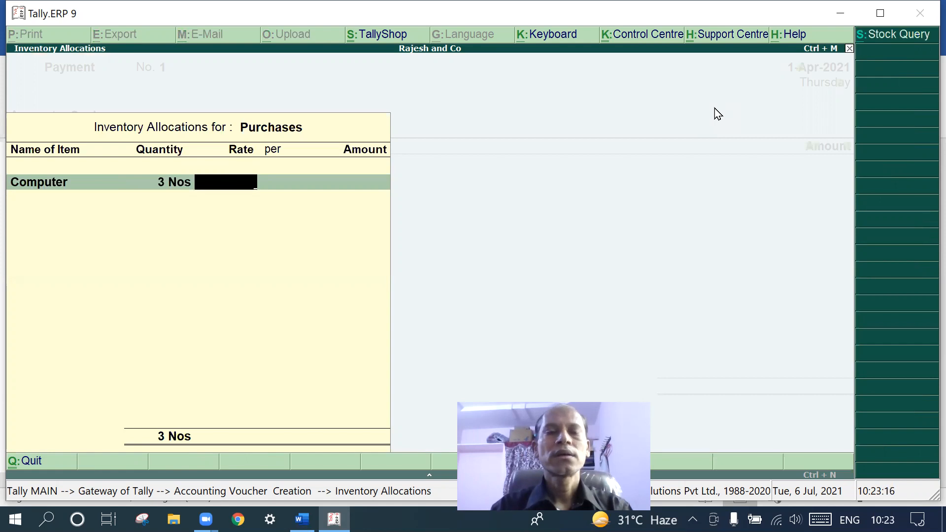
pyautogui.write('20')
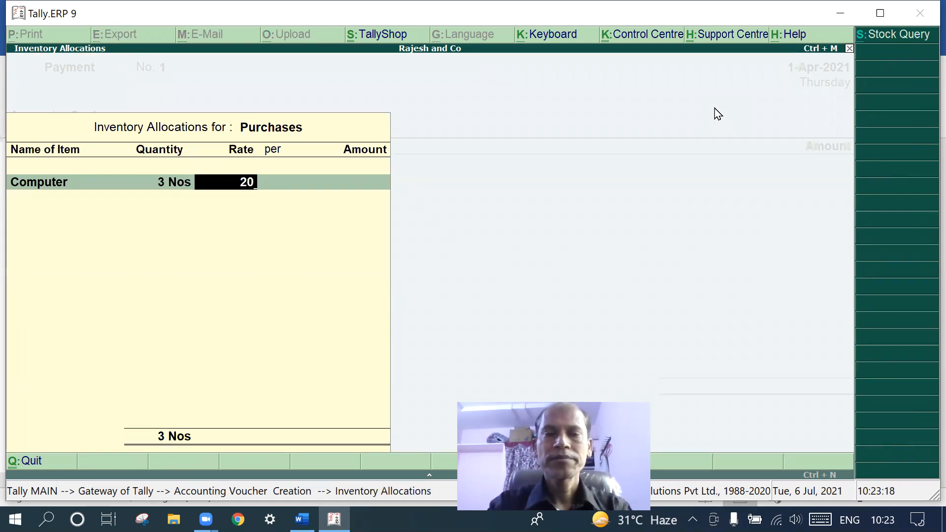
pyautogui.write('000')
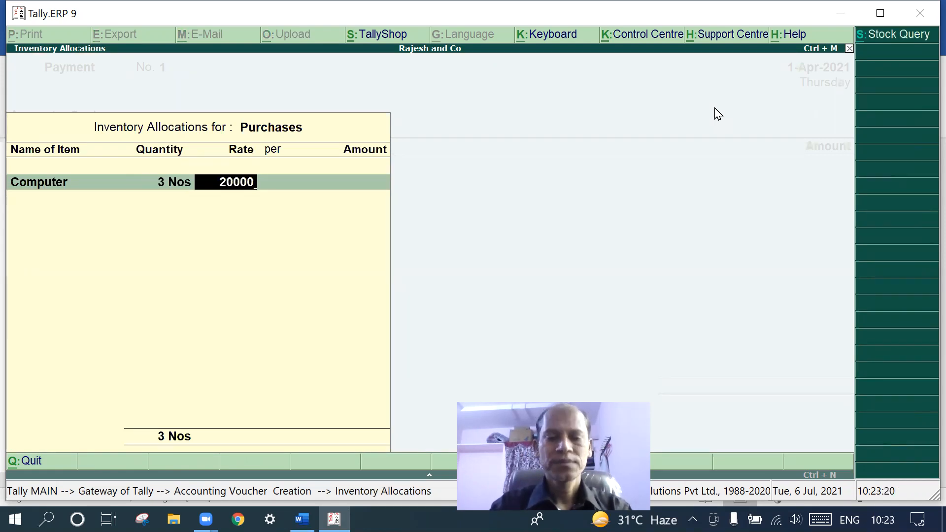
pyautogui.press('Return')
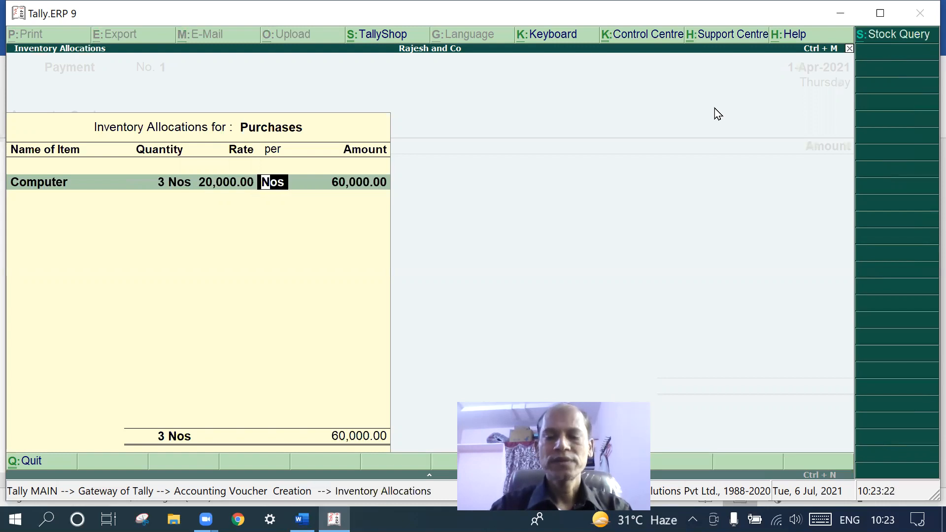
pyautogui.press('Return')
pyautogui.press('Return')
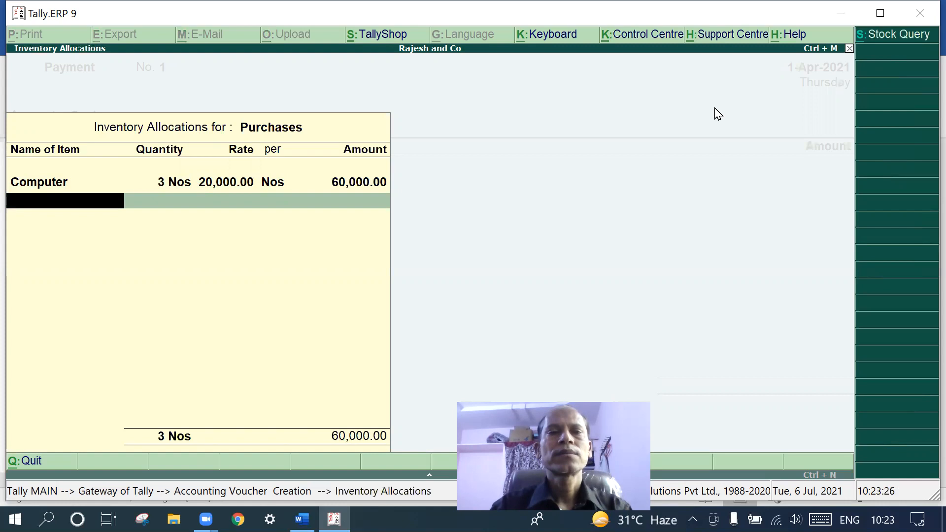
# Complete the allocation without narration and save Payment voucher No. 1
pyautogui.press('Return')
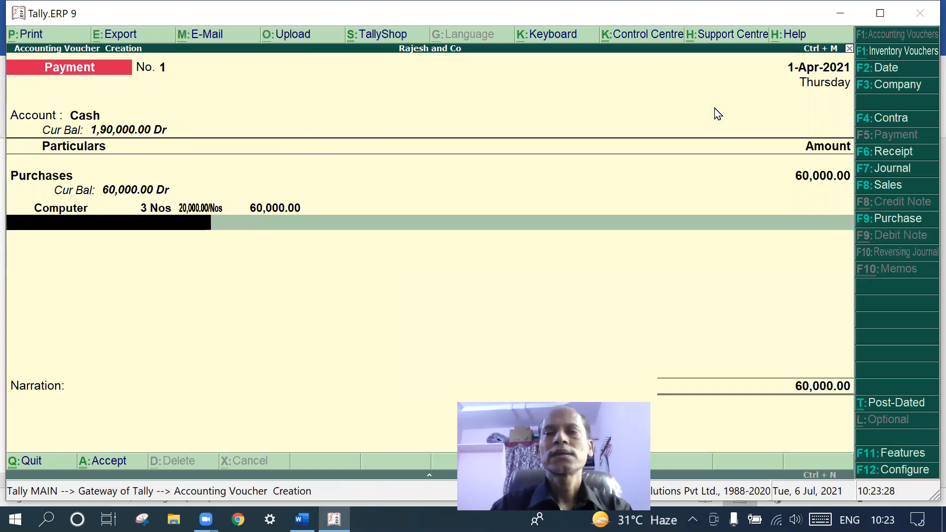
pyautogui.press('Return')
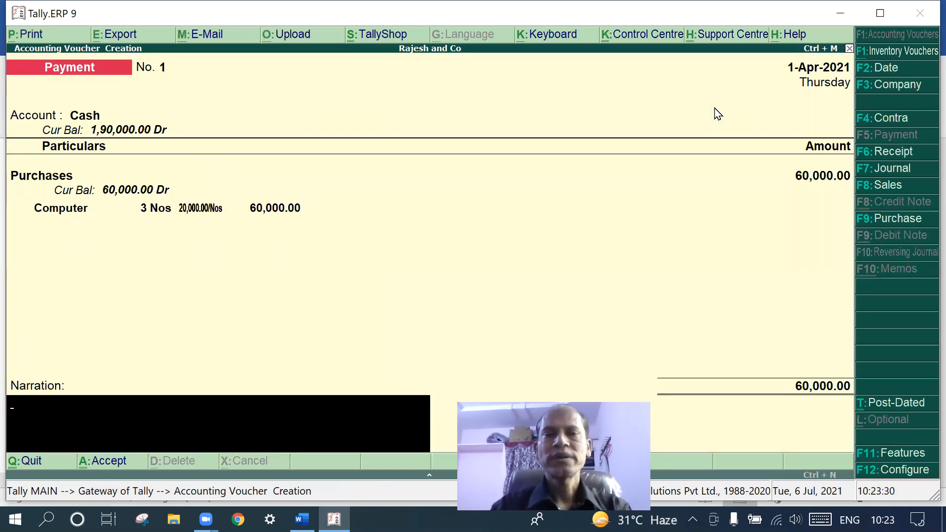
pyautogui.press('Return')
pyautogui.press('Return')
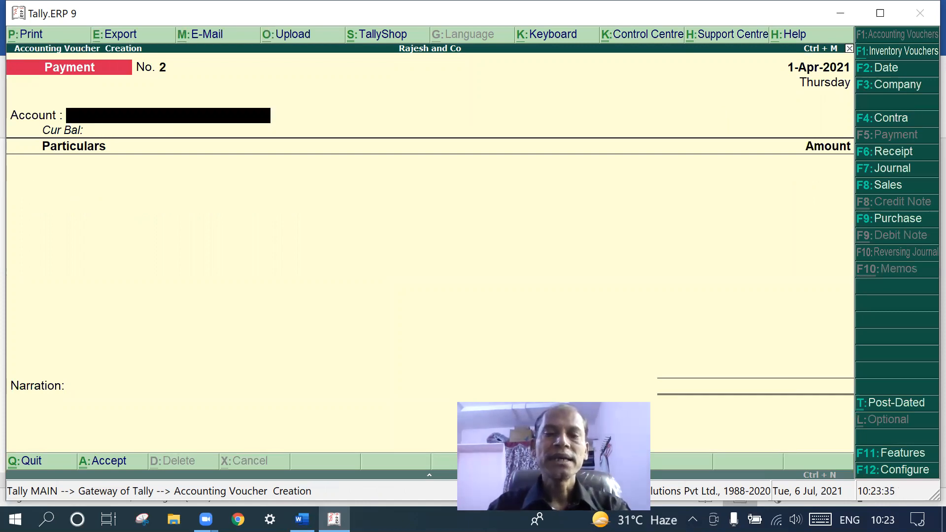
# Check the Word transaction list, then open a Sales voucher with Cash as party
pyautogui.click(302, 519)
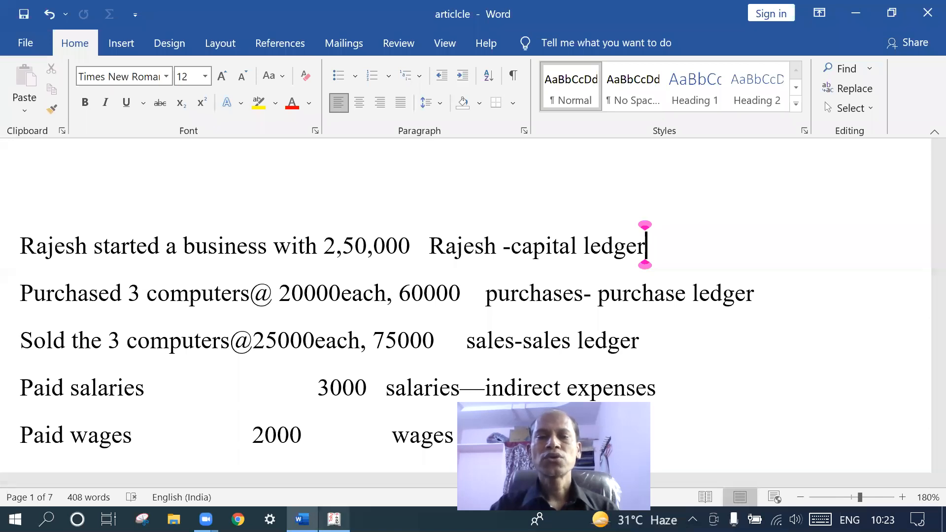
pyautogui.click(333, 519)
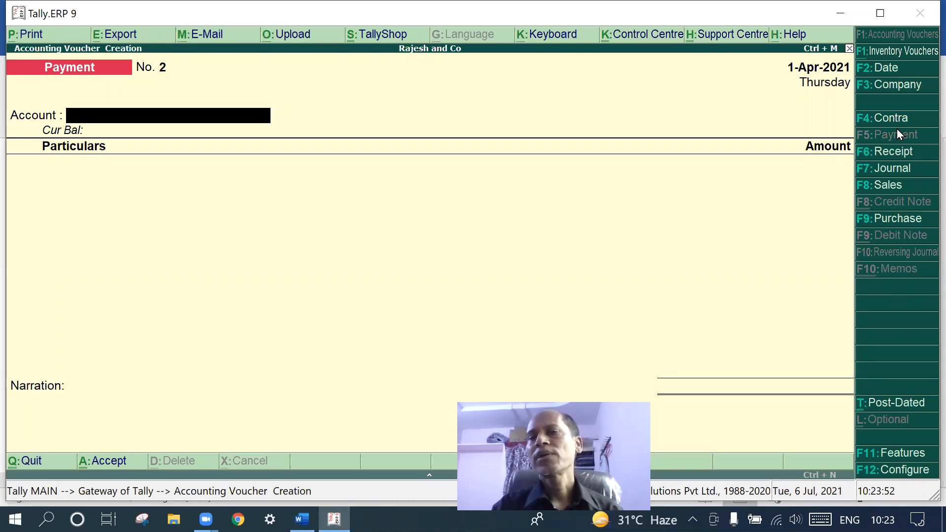
pyautogui.click(887, 153)
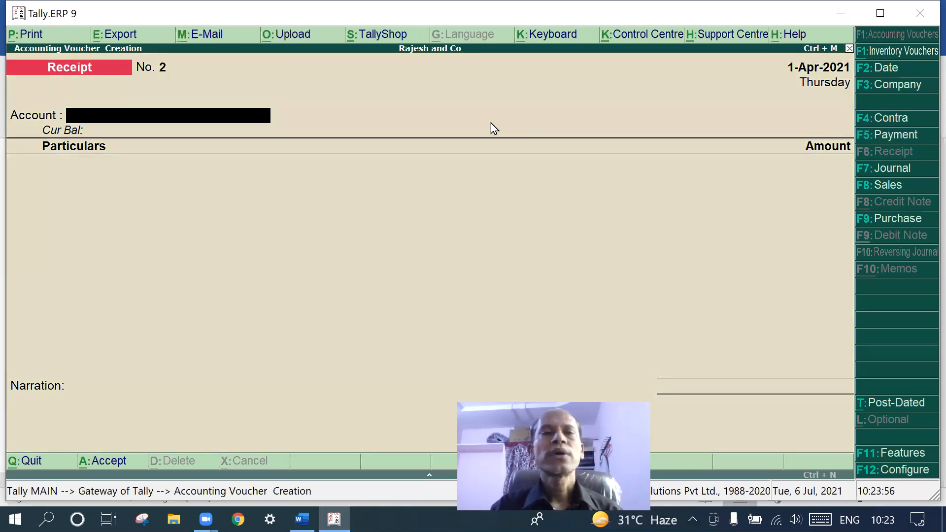
pyautogui.write('c')
pyautogui.press('Return')
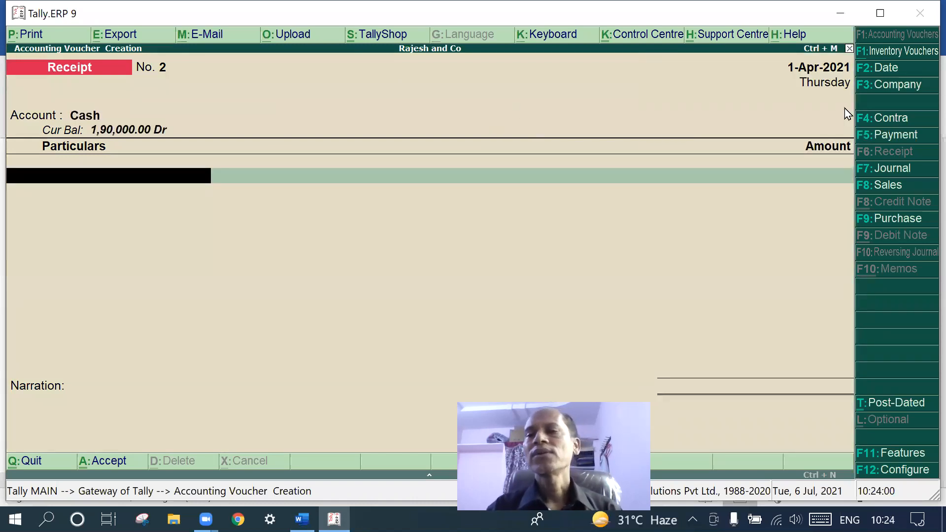
pyautogui.click(868, 187)
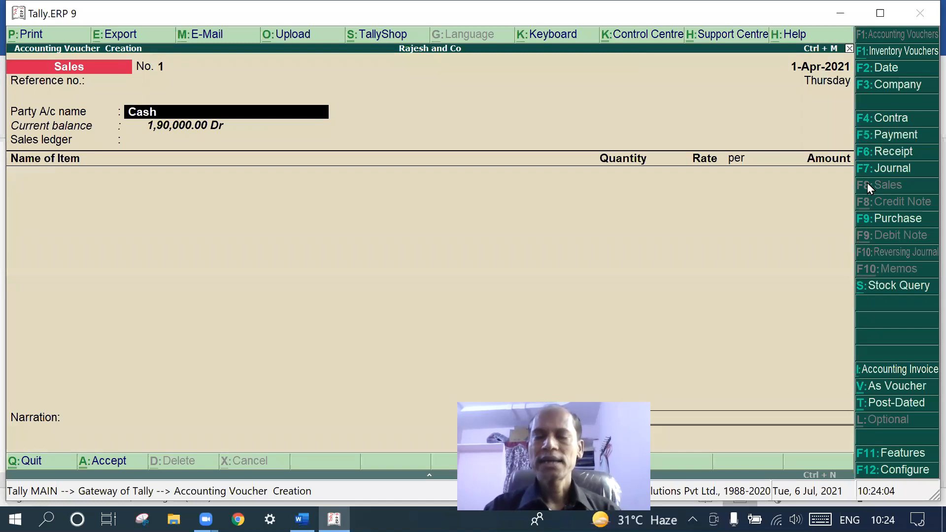
# Confirm Cash as party, skip the despatch and buyer details, and begin the Sales ledger
pyautogui.press('Return')
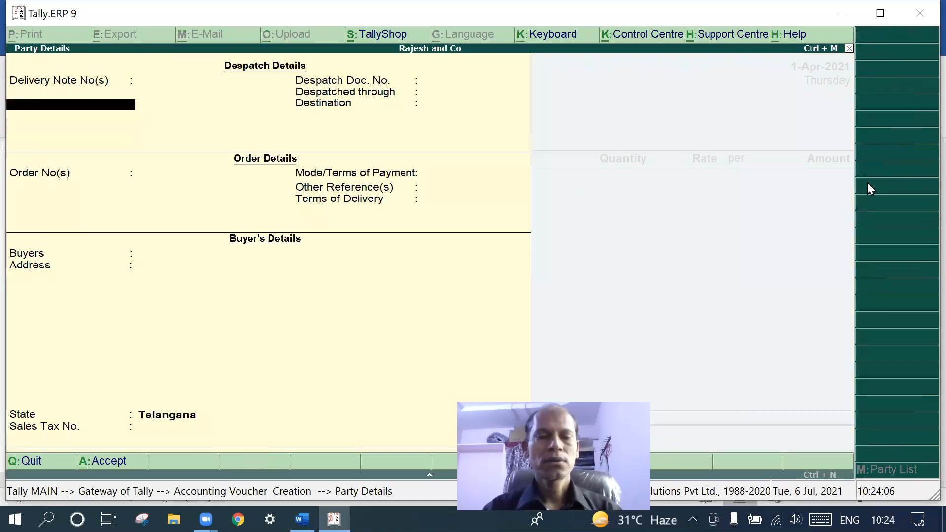
pyautogui.press('Escape')
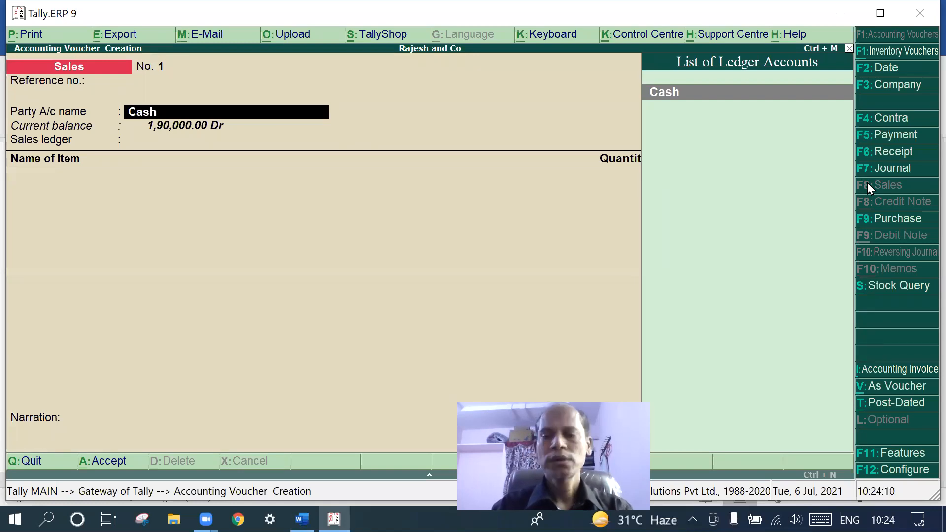
pyautogui.press('Return')
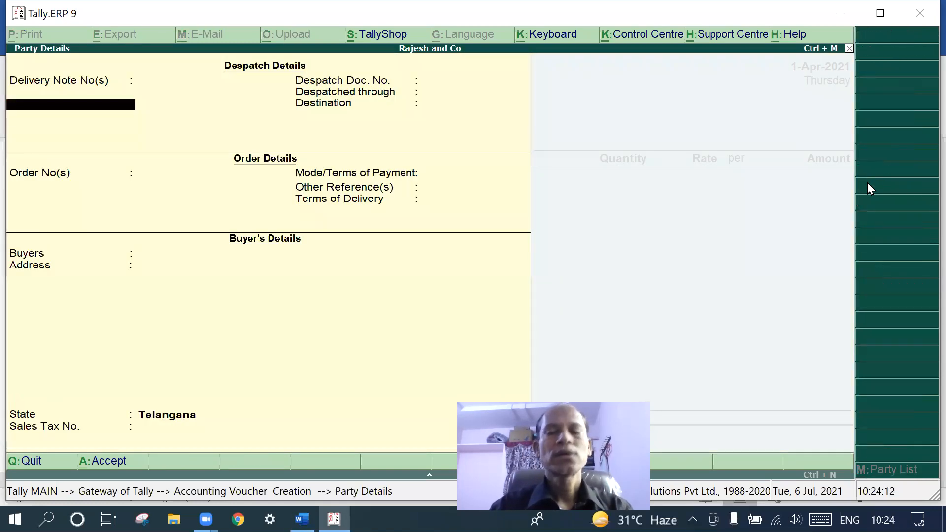
pyautogui.press('Return')
pyautogui.press('Return')
pyautogui.press('Return')
pyautogui.press('Return')
pyautogui.press('Return')
pyautogui.press('Return')
pyautogui.press('Return')
pyautogui.press('Return')
pyautogui.press('Return')
pyautogui.press('Return')
pyautogui.press('Return')
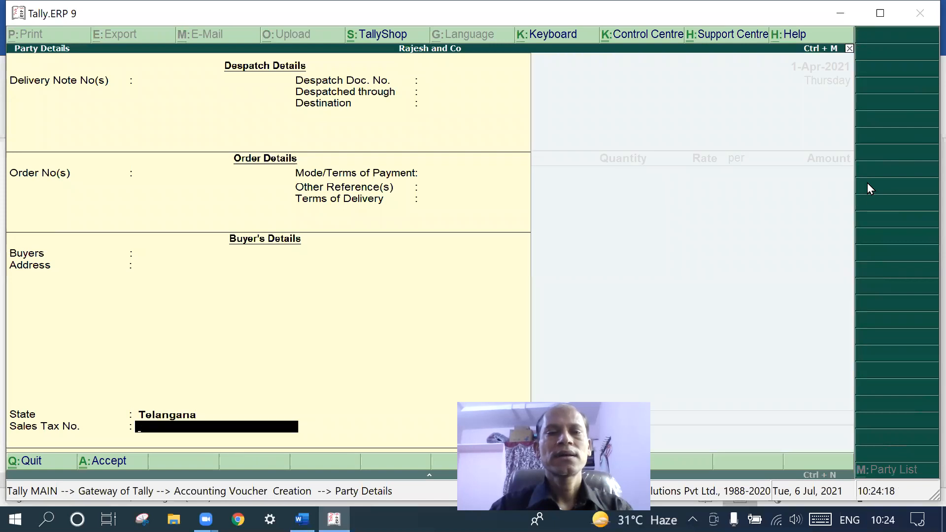
pyautogui.press('Return')
pyautogui.write('S')
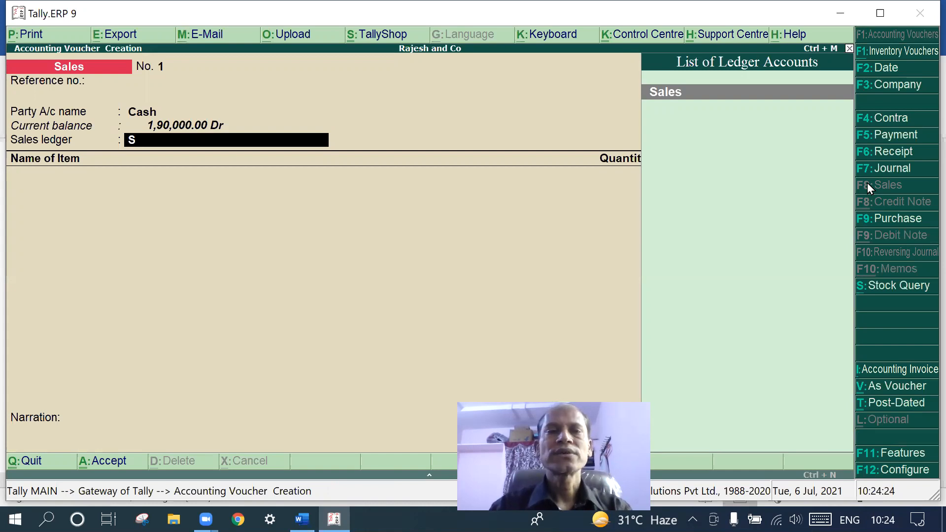
# Enter a Sales line of 3 Nos of Computer at 25,000 each, totalling 75,000
pyautogui.press('Return')
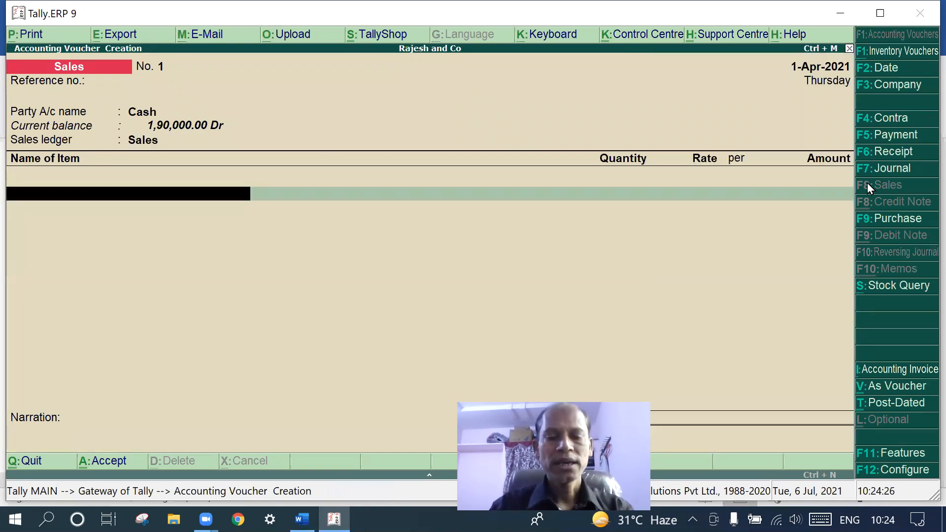
pyautogui.write('Co')
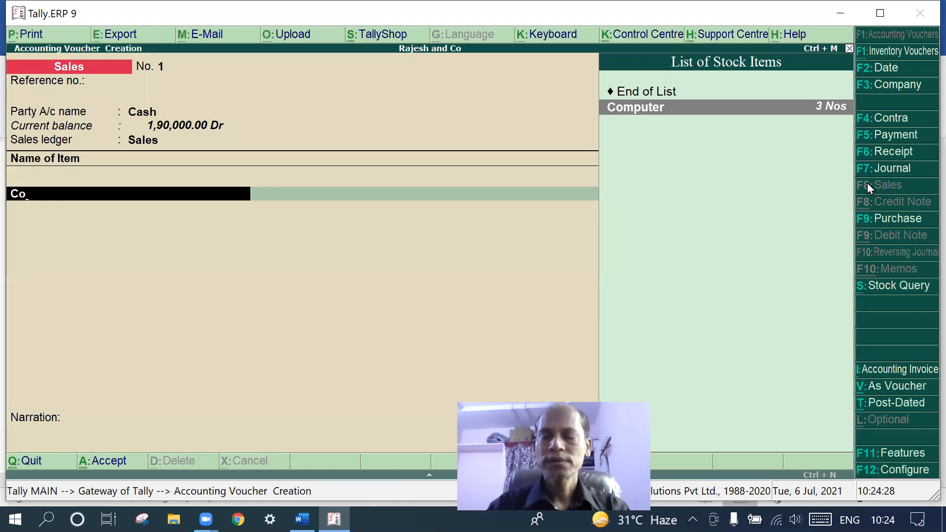
pyautogui.press('Return')
pyautogui.write('3')
pyautogui.press('Return')
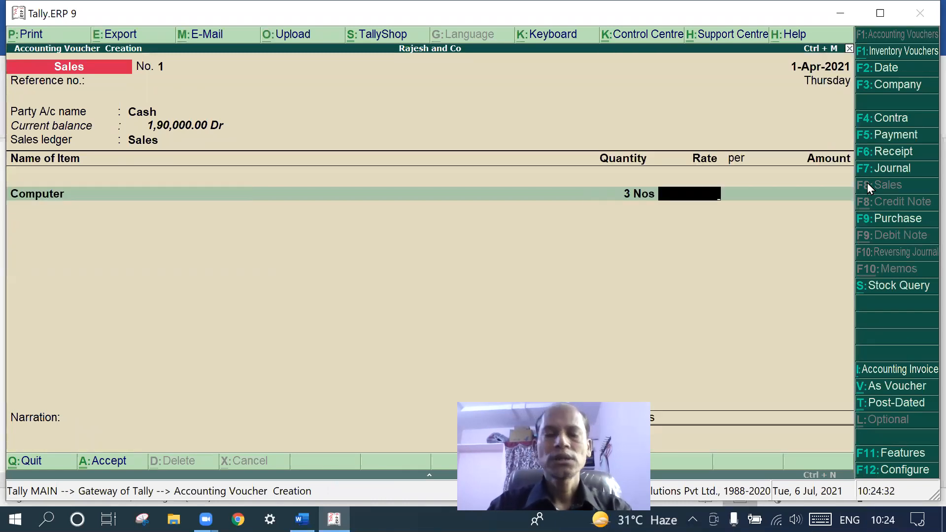
pyautogui.write('25000')
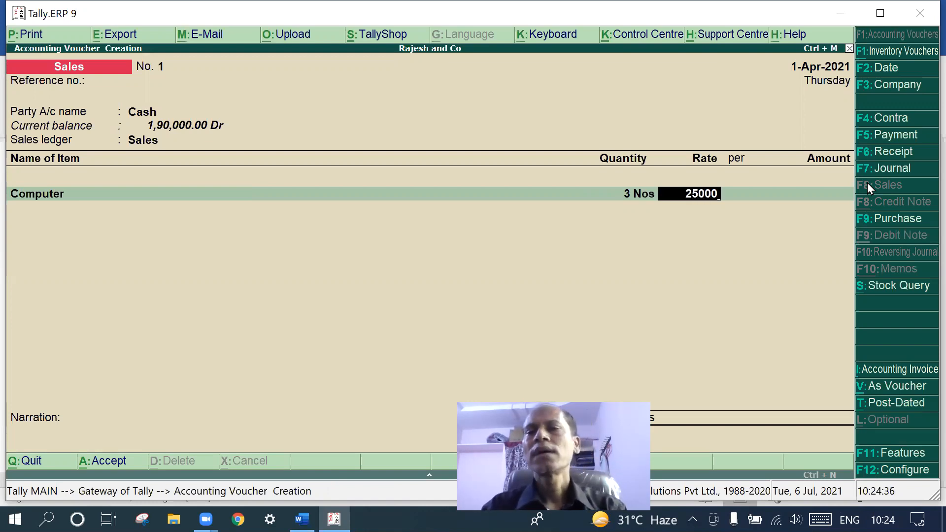
pyautogui.press('Return')
pyautogui.press('Return')
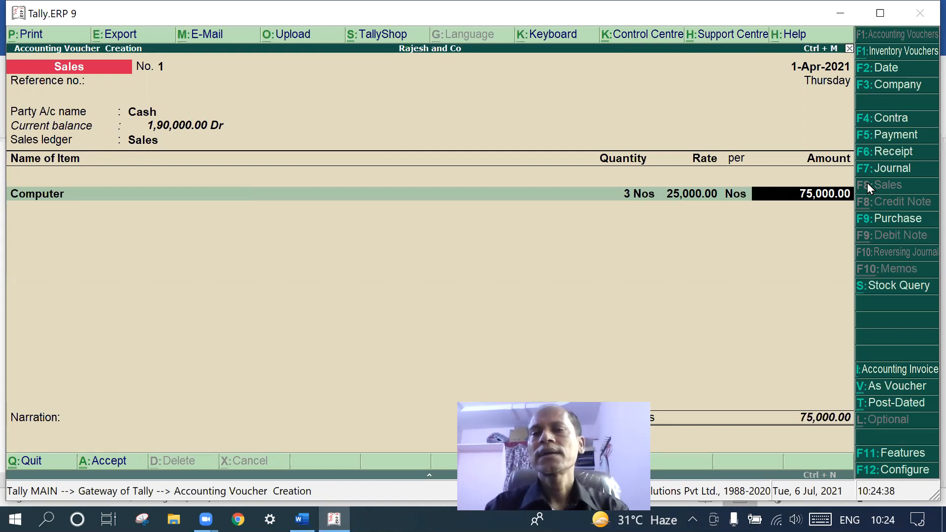
pyautogui.press('Return')
pyautogui.press('Return')
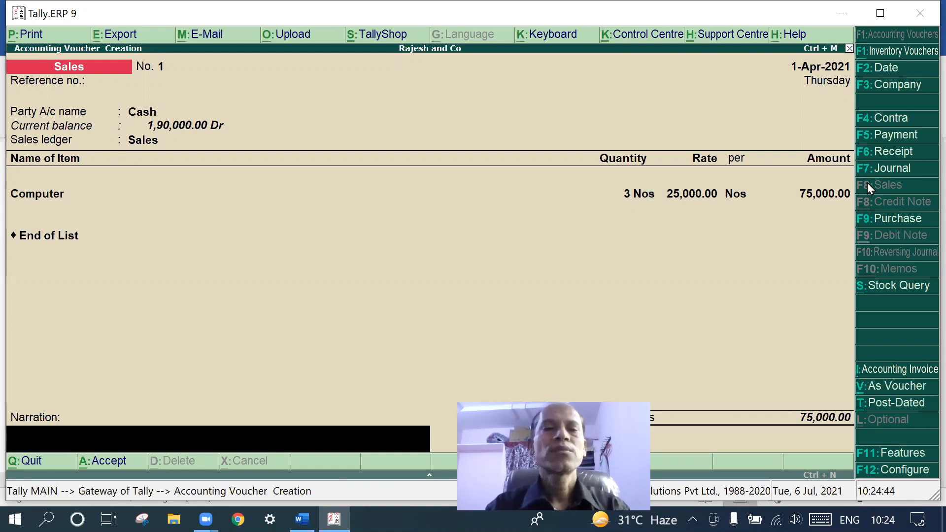
# Add a narration saying the 3 computers are sold and save Sales voucher No. 1
pyautogui.write('beig')
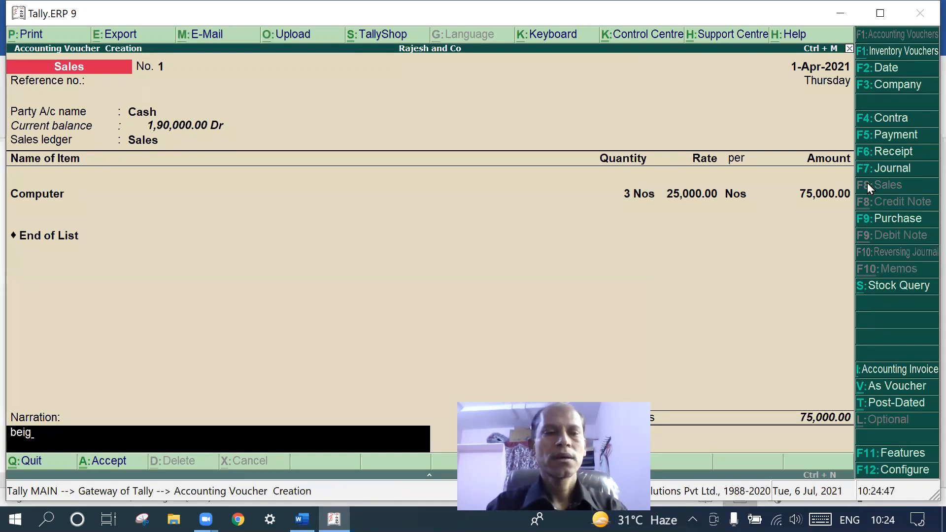
pyautogui.press('BackSpace')
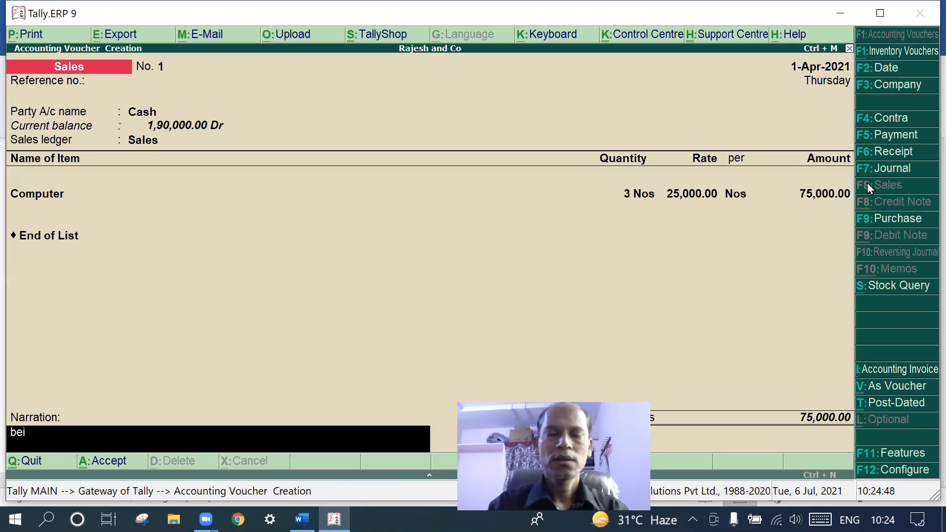
pyautogui.write('ng the')
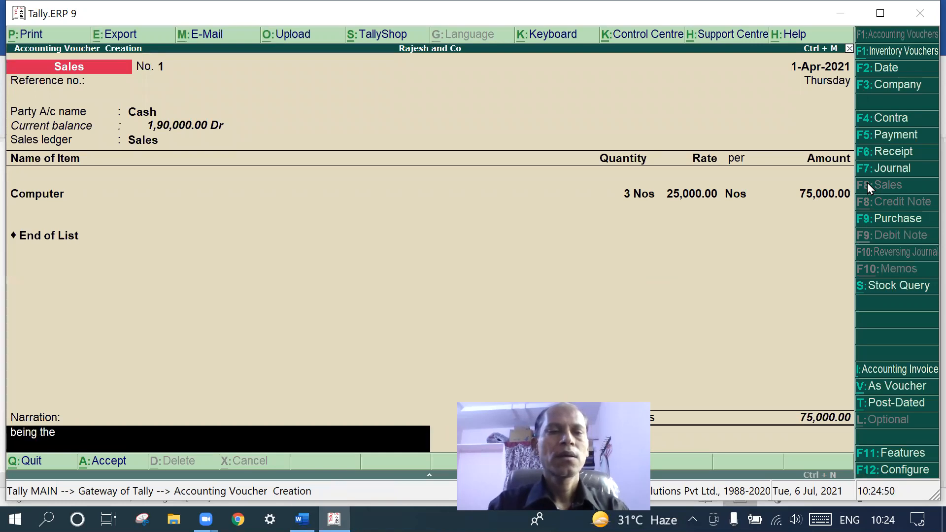
pyautogui.write(' 3 com')
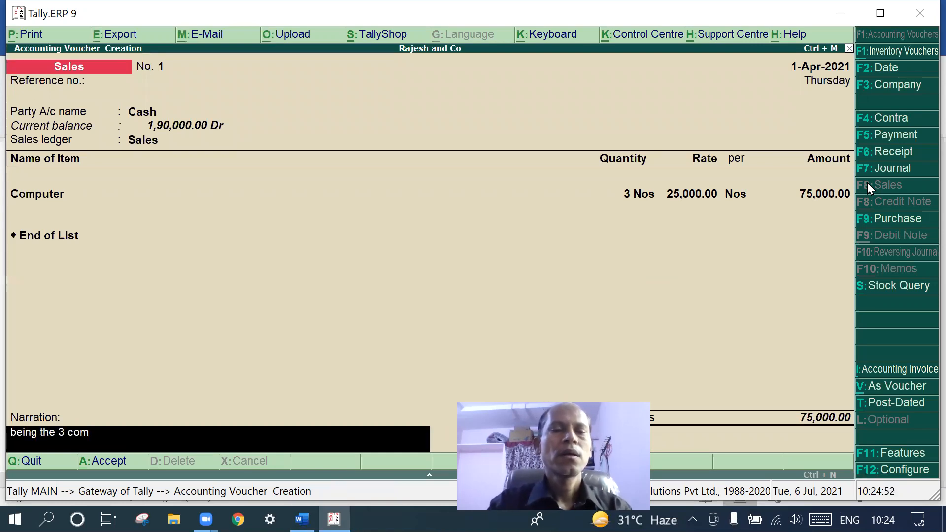
pyautogui.write('putr')
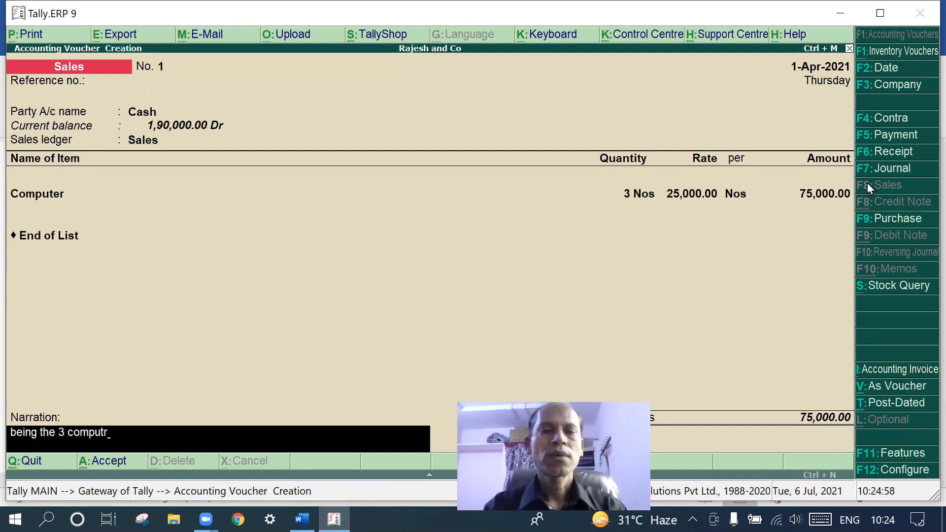
pyautogui.press('BackSpace')
pyautogui.write('ers')
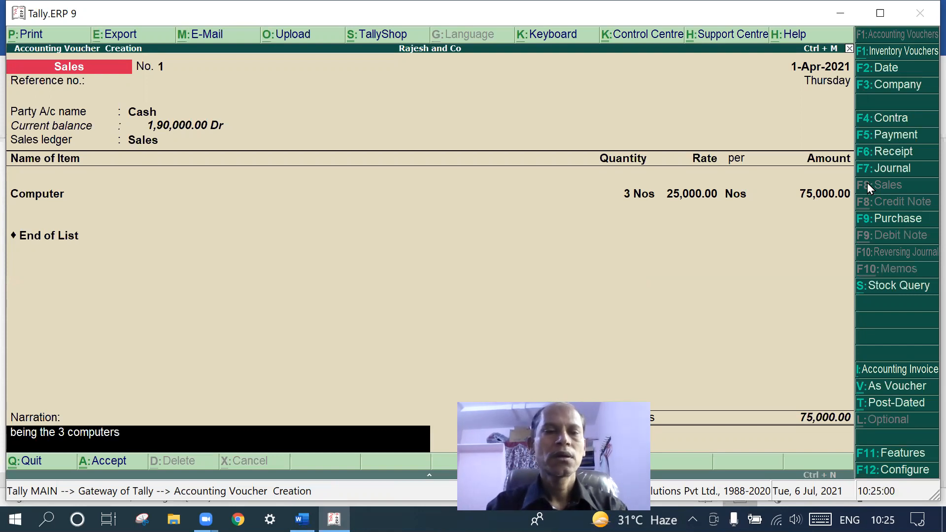
pyautogui.write(' are sold')
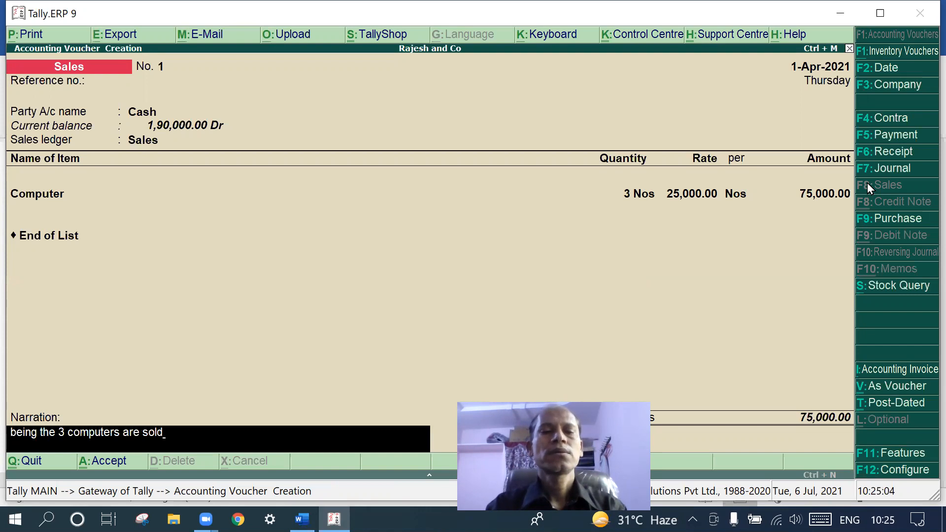
pyautogui.press('Return')
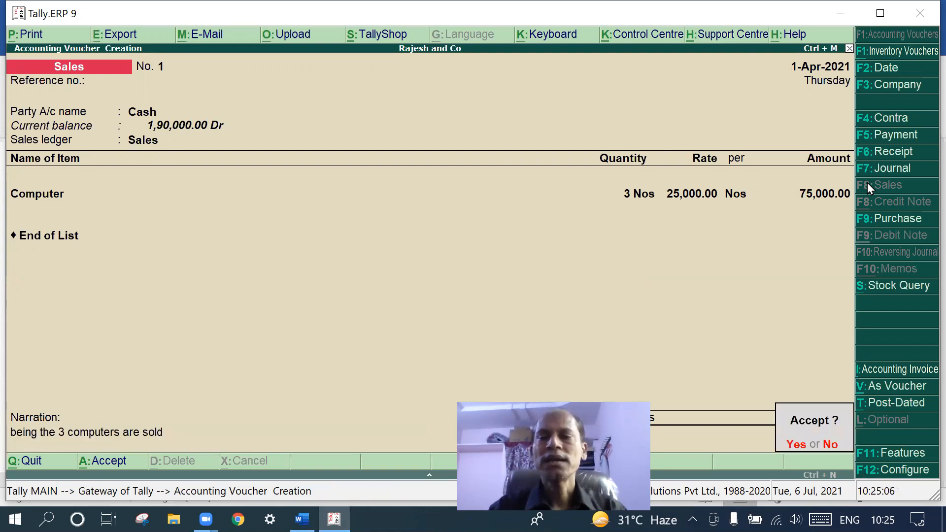
pyautogui.press('Return')
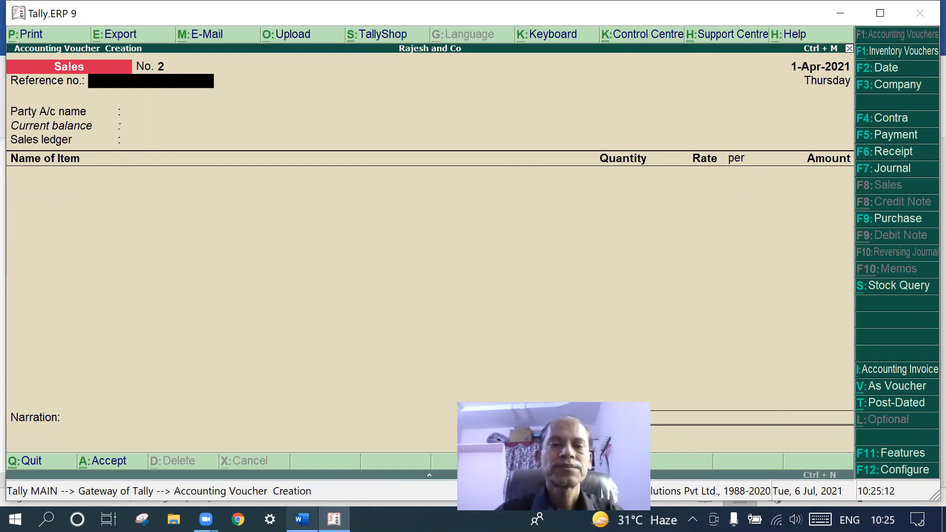
pyautogui.click(302, 519)
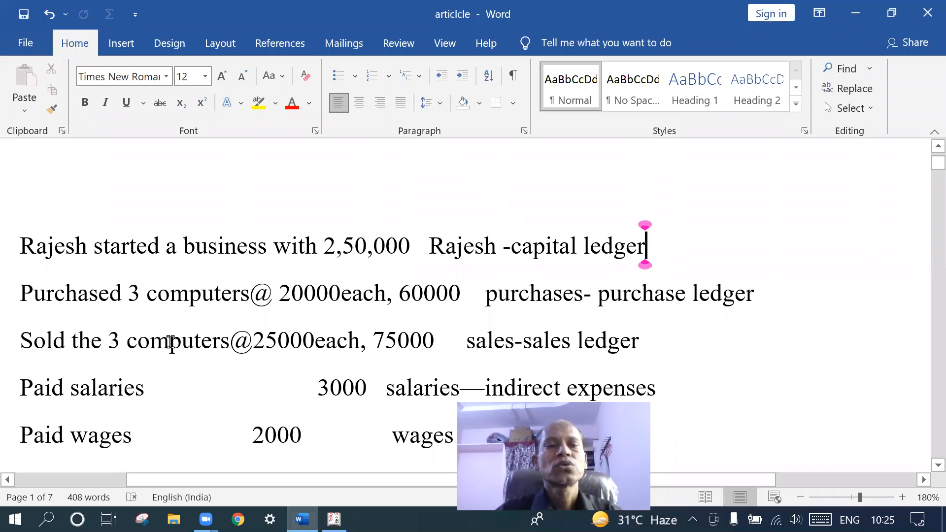
pyautogui.scroll(-2, 169, 342)
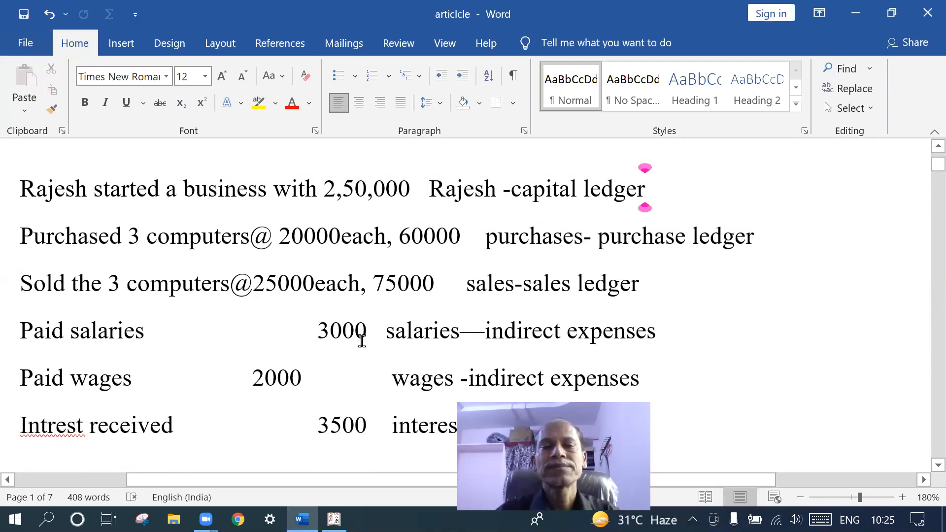
pyautogui.click(334, 519)
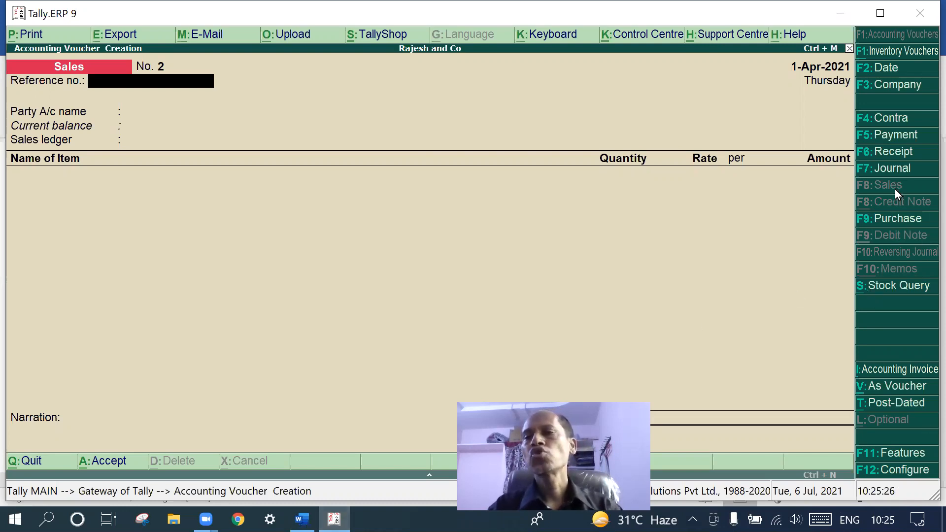
# Start a Payment voucher with Cash as the account and Salaries as the debited ledger
pyautogui.click(906, 137)
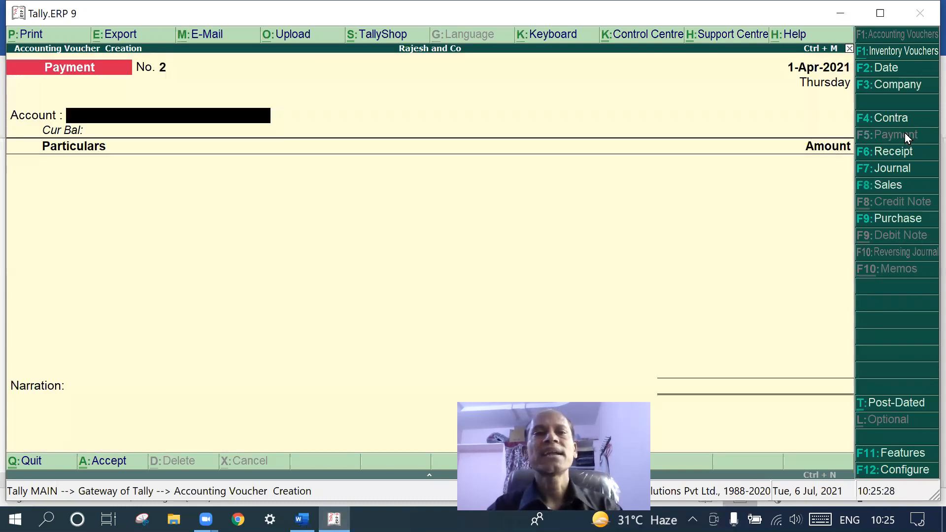
pyautogui.write('C')
pyautogui.press('Return')
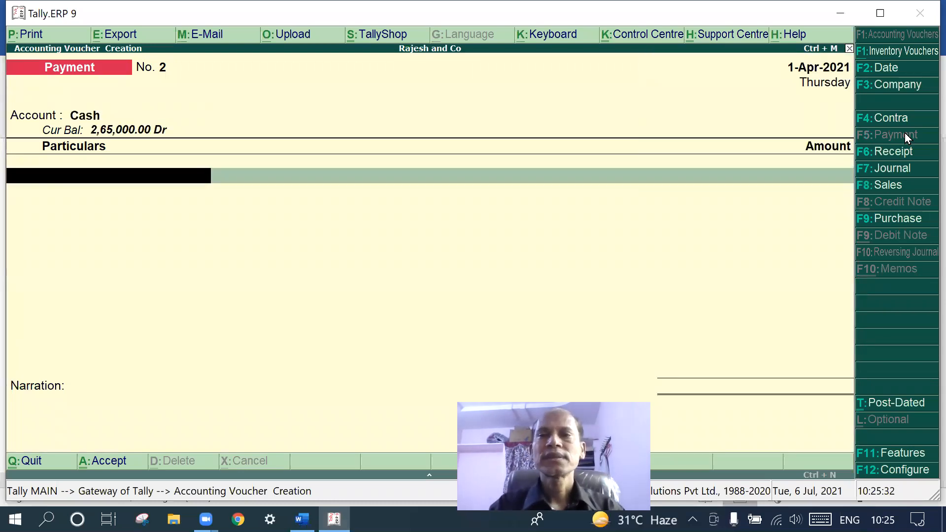
pyautogui.write('S')
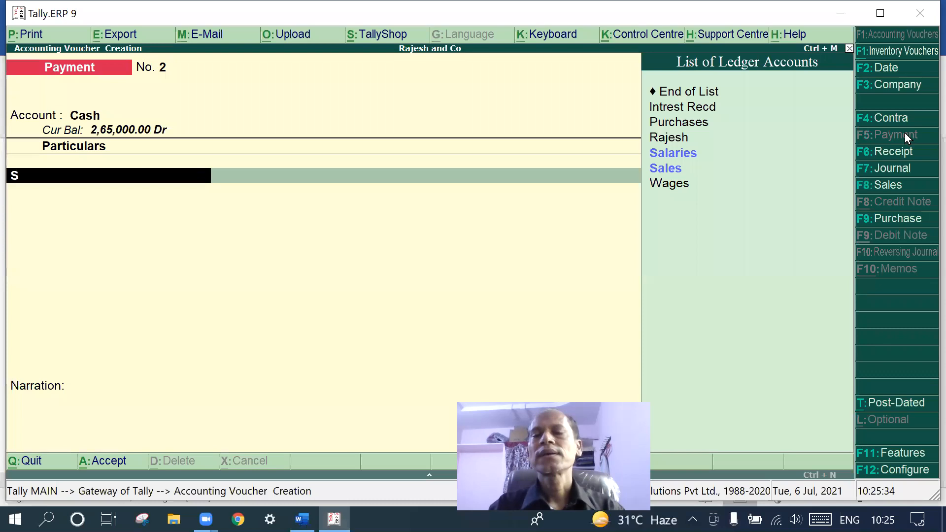
pyautogui.click(688, 154)
pyautogui.click(688, 154)
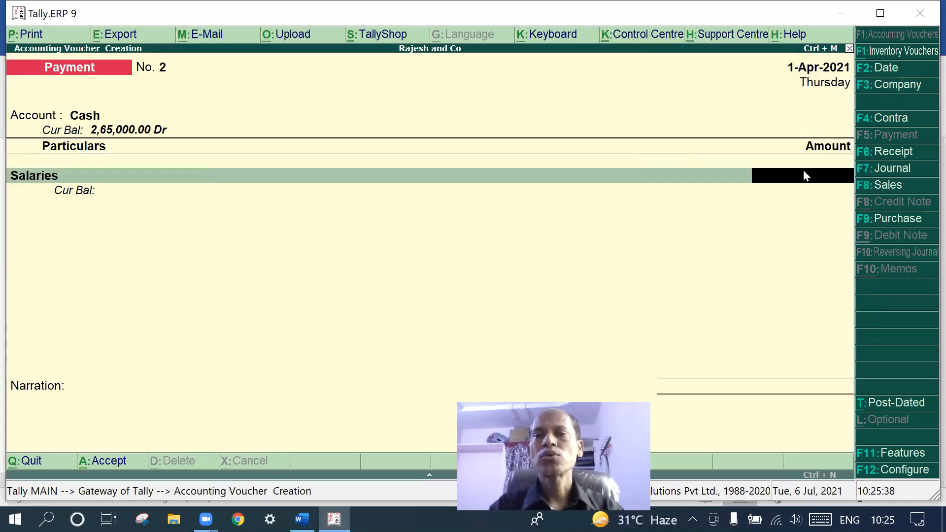
# Enter 3,000 against Salaries, leave the narration blank, and save Payment voucher No. 2
pyautogui.click(301, 519)
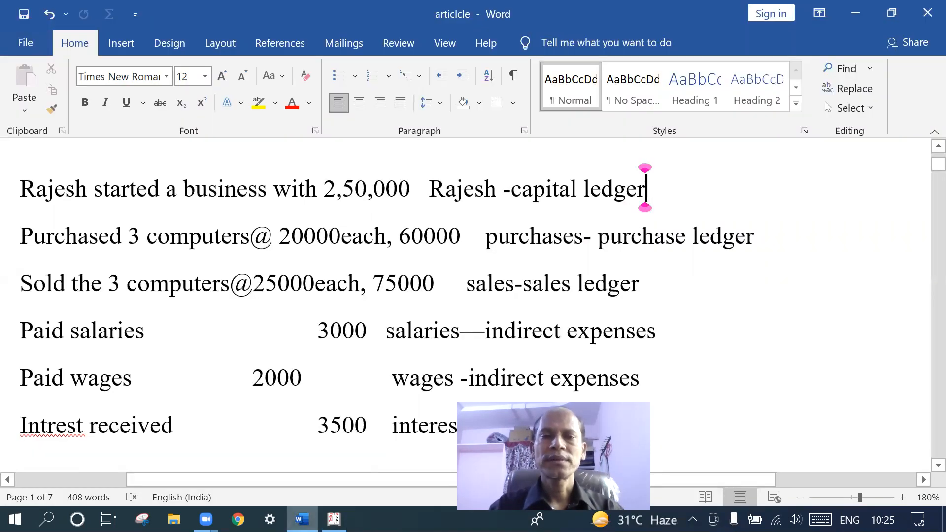
pyautogui.click(301, 519)
pyautogui.write('3000')
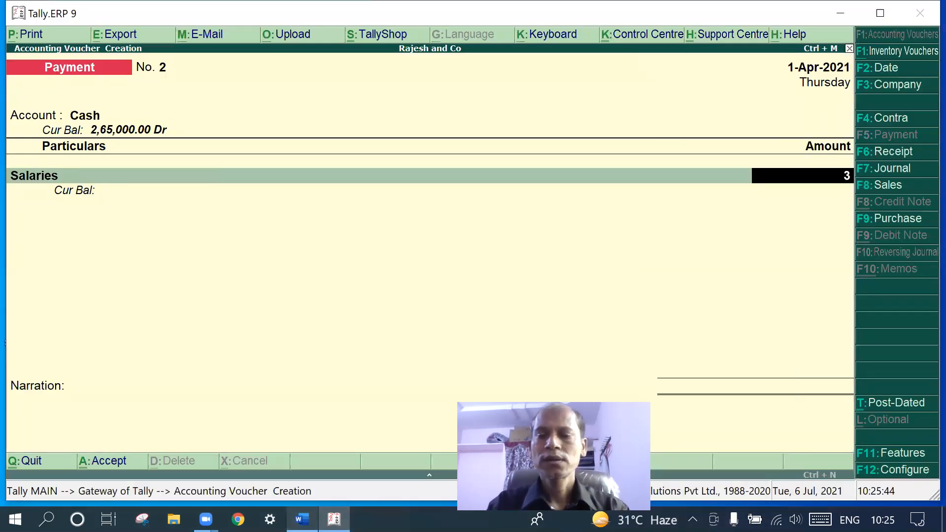
pyautogui.press('Return')
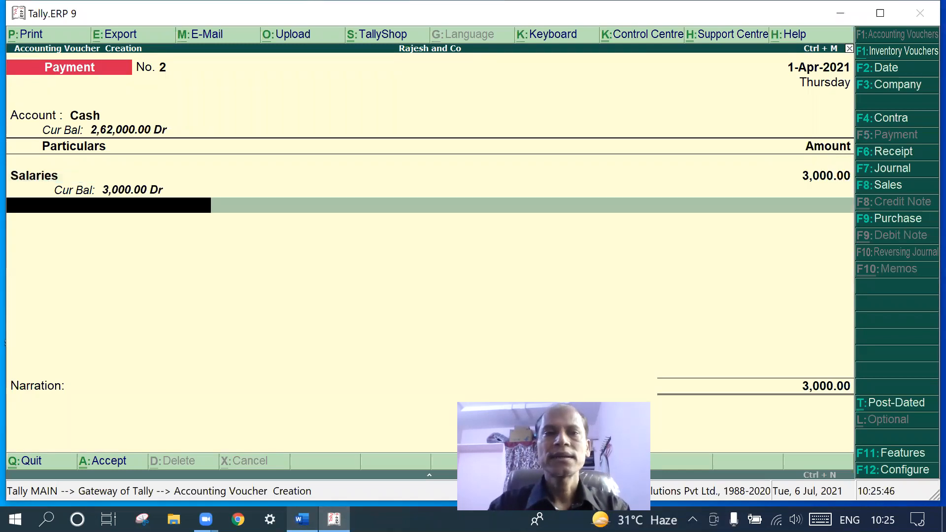
pyautogui.press('Return')
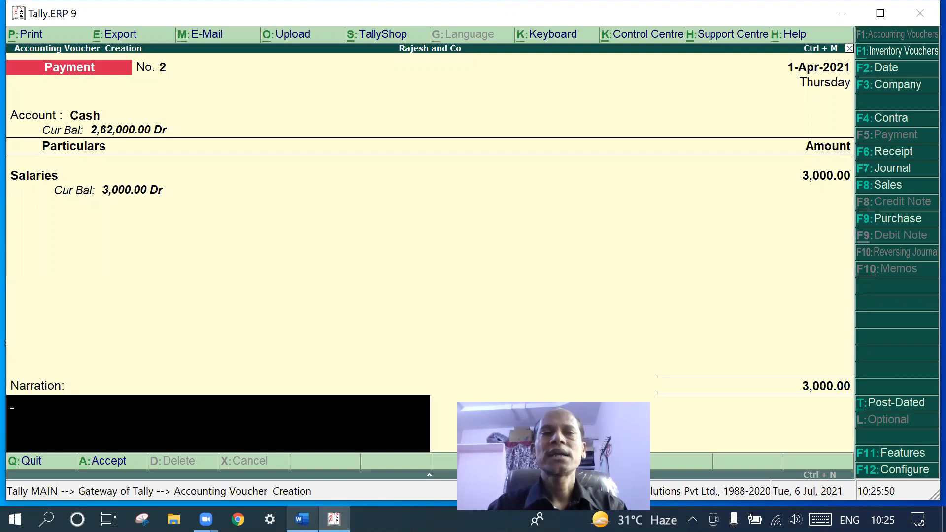
pyautogui.press('Return')
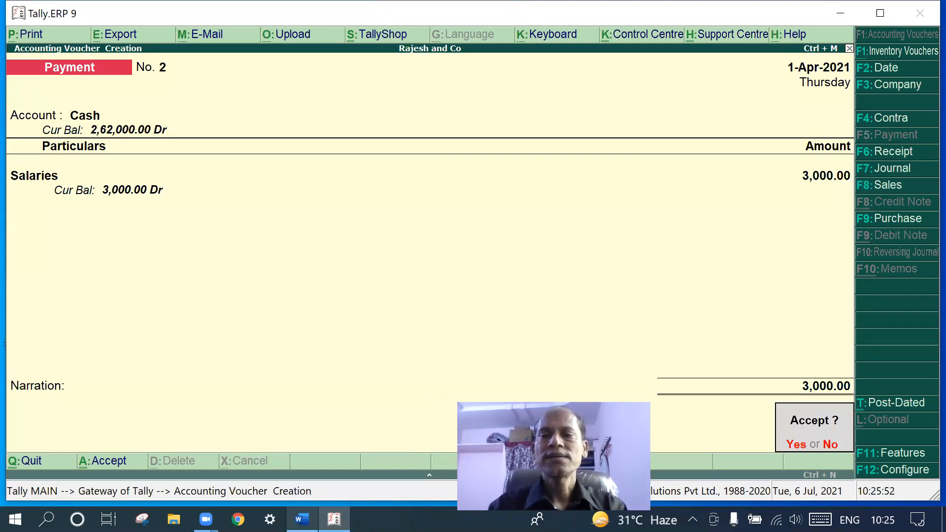
pyautogui.press('Return')
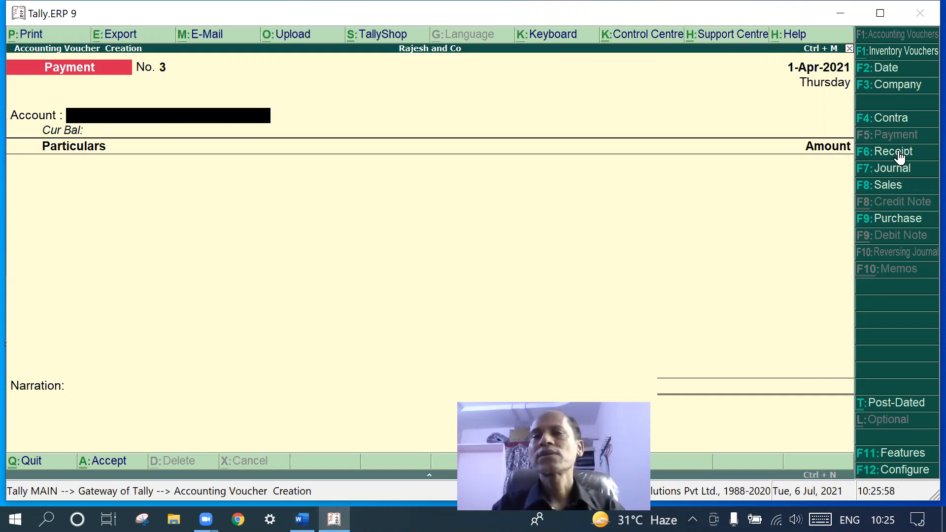
# In Payment voucher No. 3, set Cash as the account and Wages as the debited ledger
pyautogui.click(302, 519)
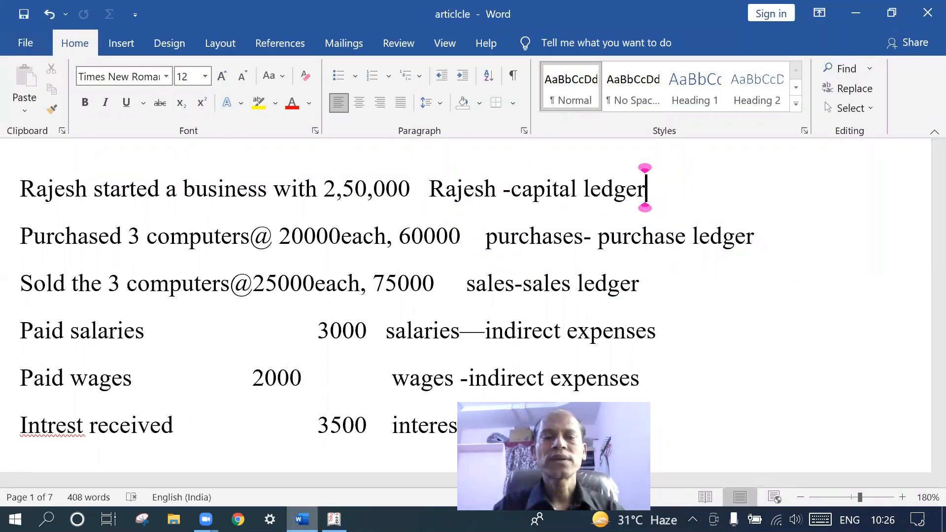
pyautogui.click(334, 519)
pyautogui.click(334, 519)
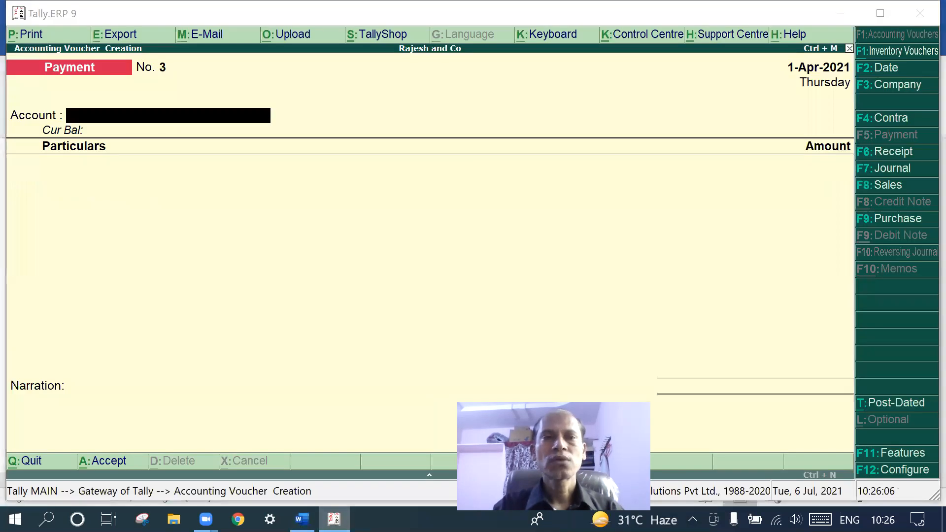
pyautogui.click(334, 519)
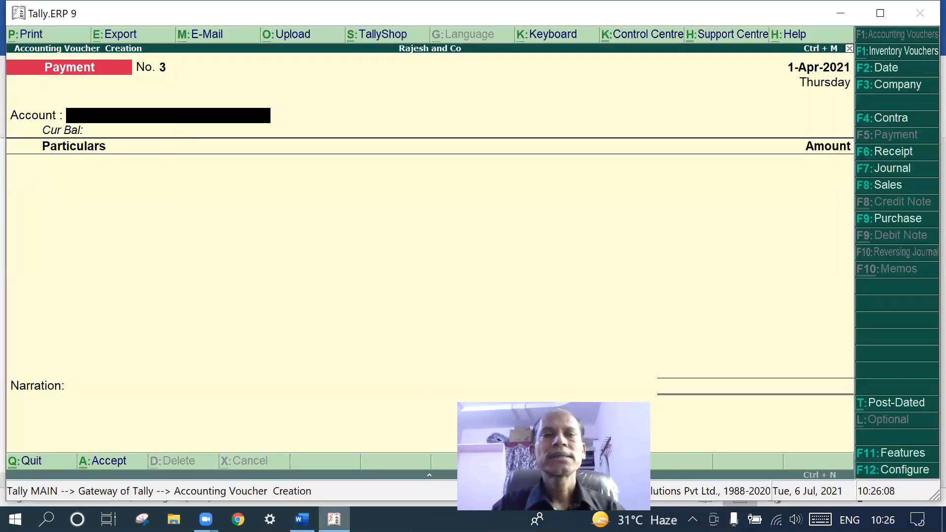
pyautogui.write('C')
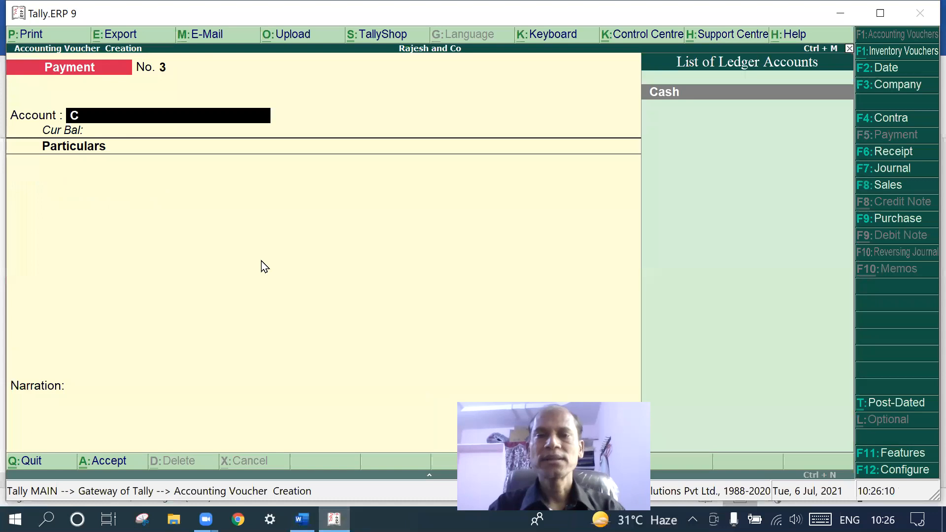
pyautogui.press('Return')
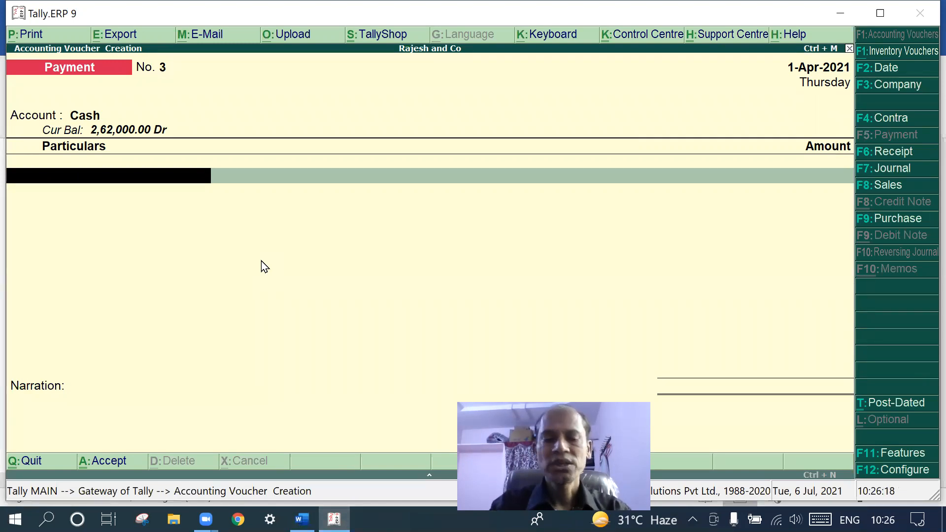
pyautogui.write('W')
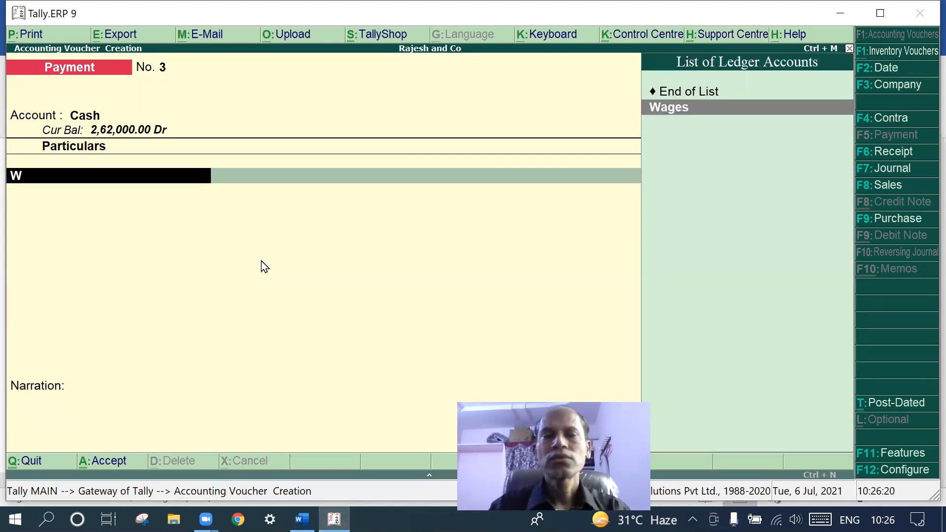
pyautogui.press('Return')
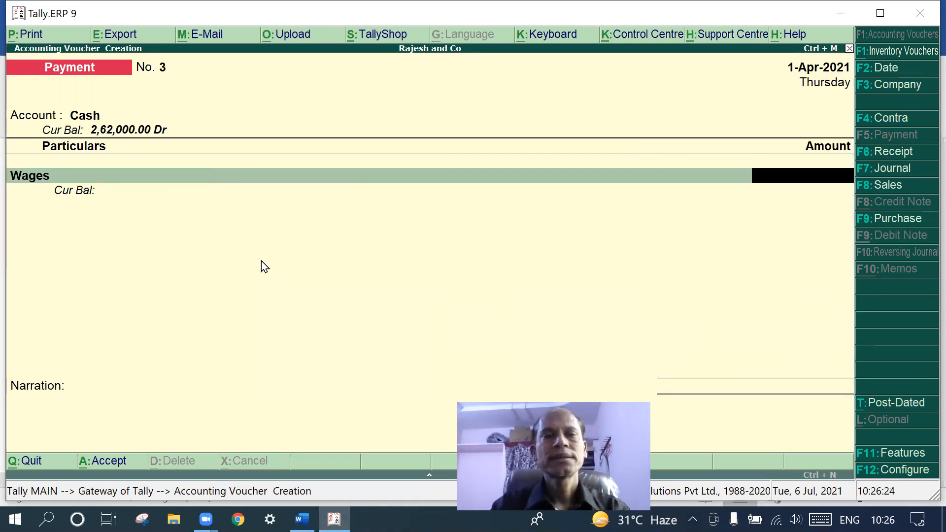
# Enter 2,000 as the wages amount and save the voucher
pyautogui.write('2-')
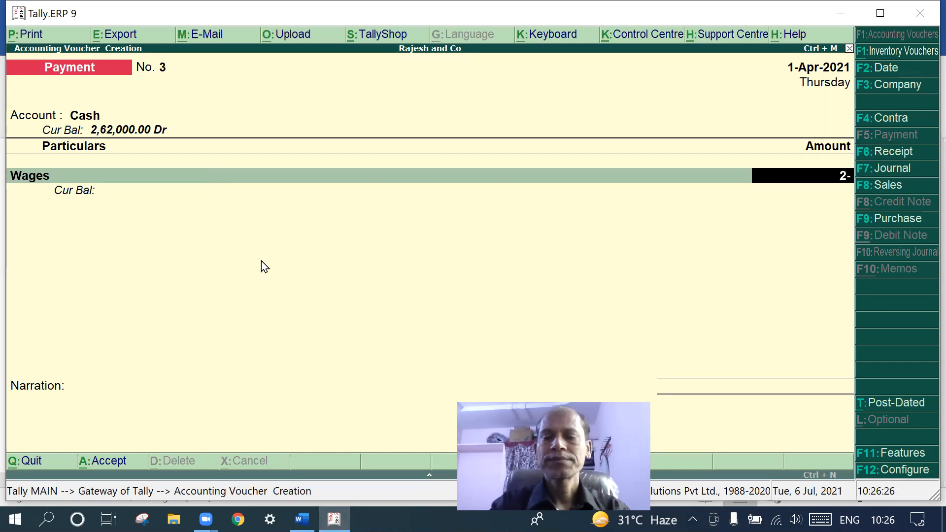
pyautogui.write('0')
pyautogui.press('BackSpace')
pyautogui.press('BackSpace')
pyautogui.write('000')
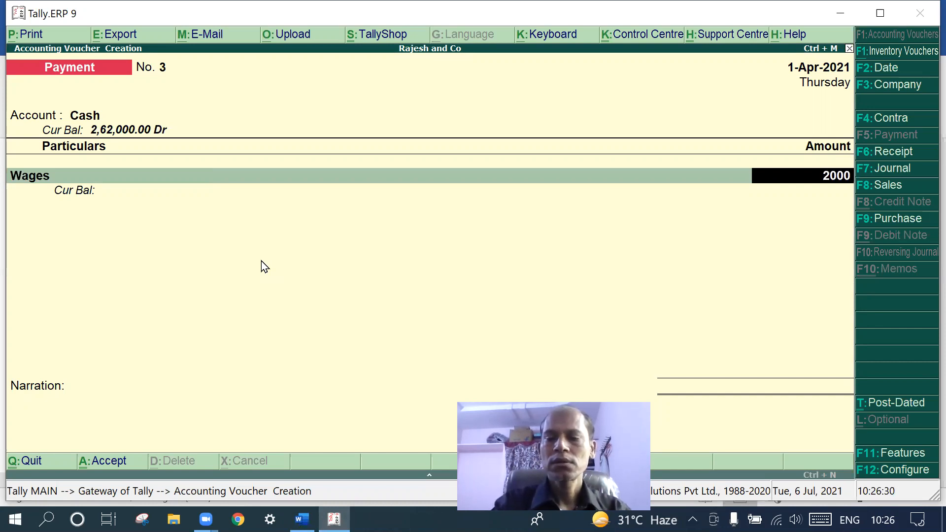
pyautogui.press('Return')
pyautogui.press('Return')
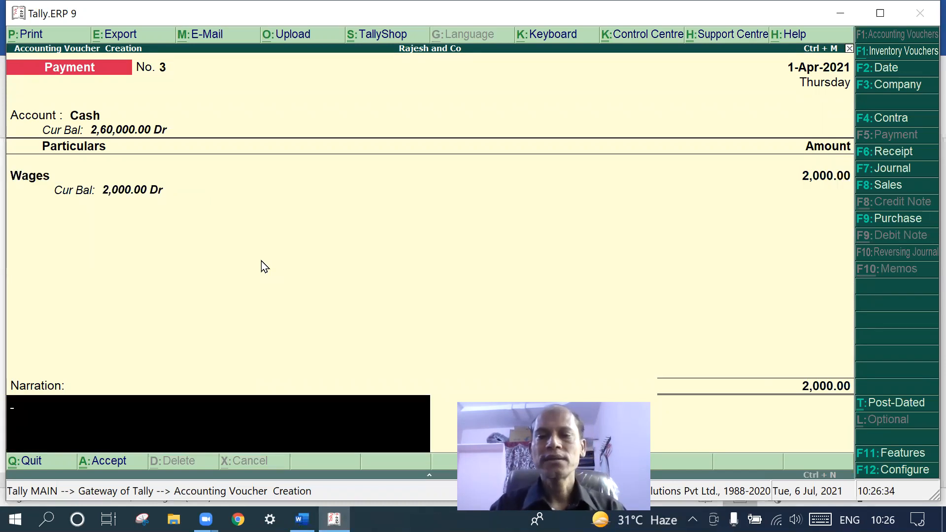
pyautogui.press('Return')
pyautogui.press('Return')
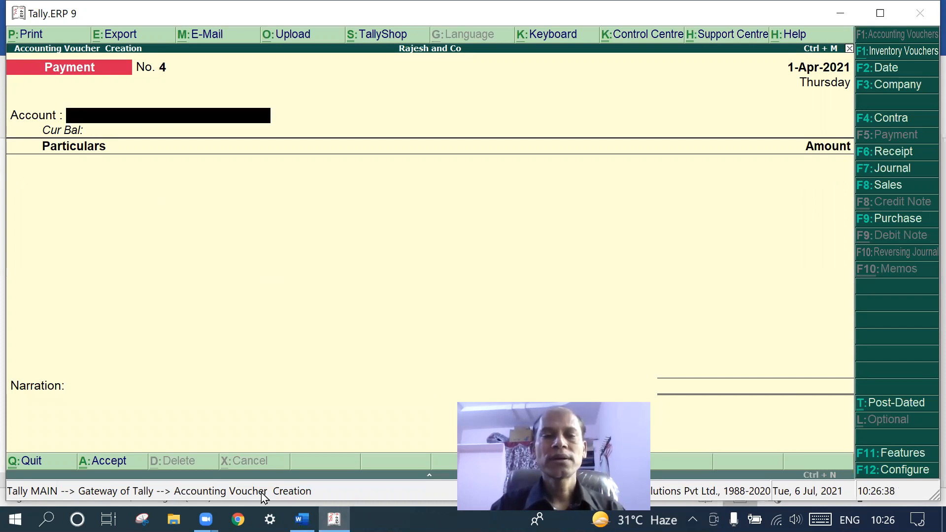
pyautogui.click(301, 519)
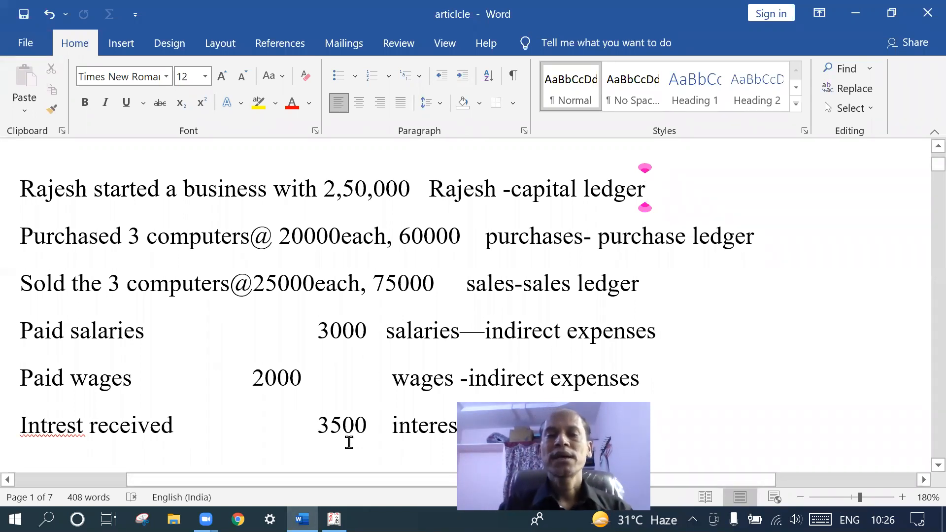
pyautogui.moveTo(334, 519)
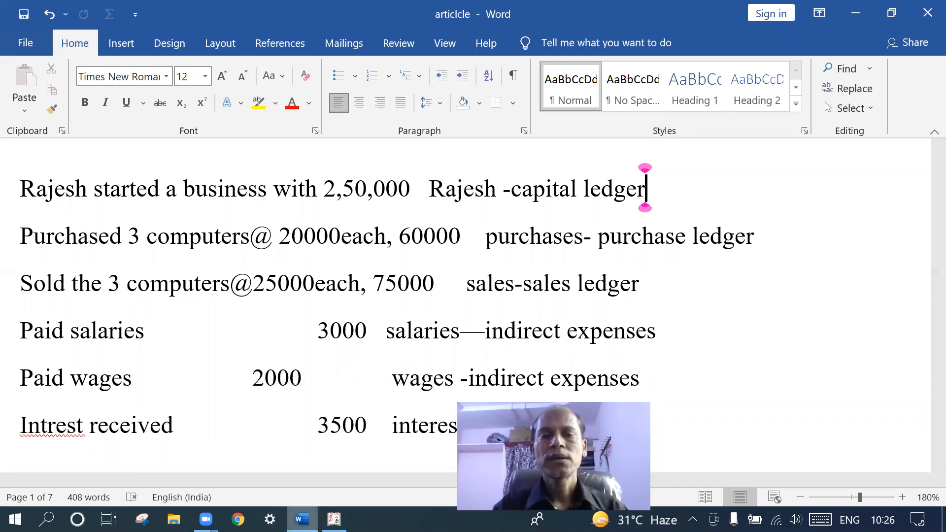
pyautogui.click(334, 519)
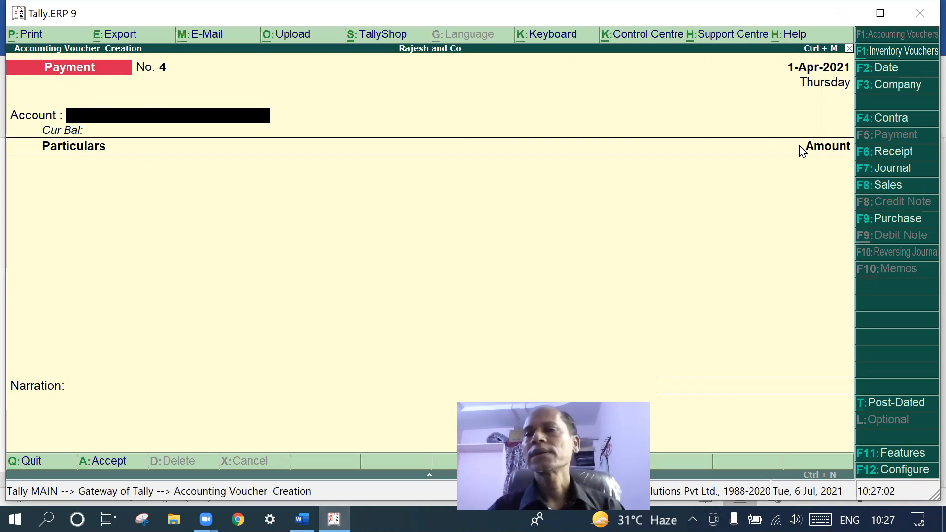
# Start a Receipt voucher with Cash as the account and Intrest Recd as the credited ledger
pyautogui.click(897, 156)
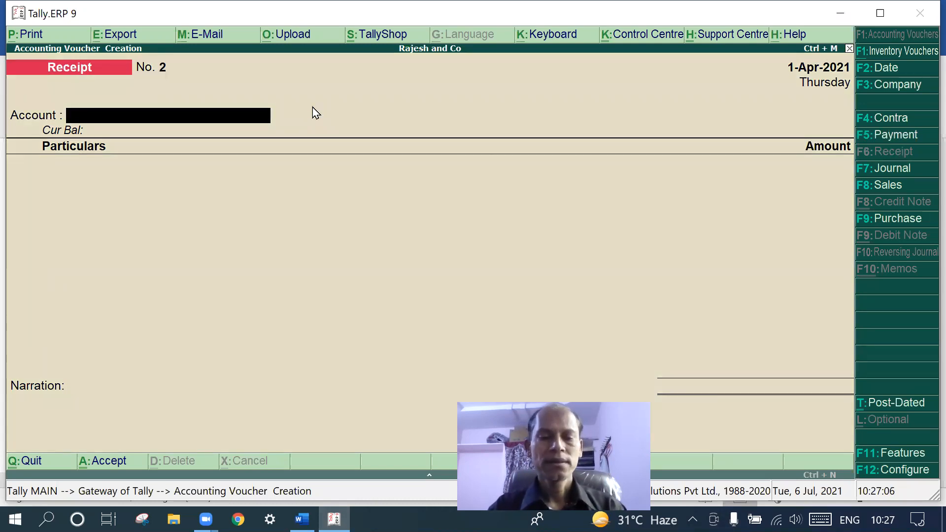
pyautogui.write('C')
pyautogui.press('Return')
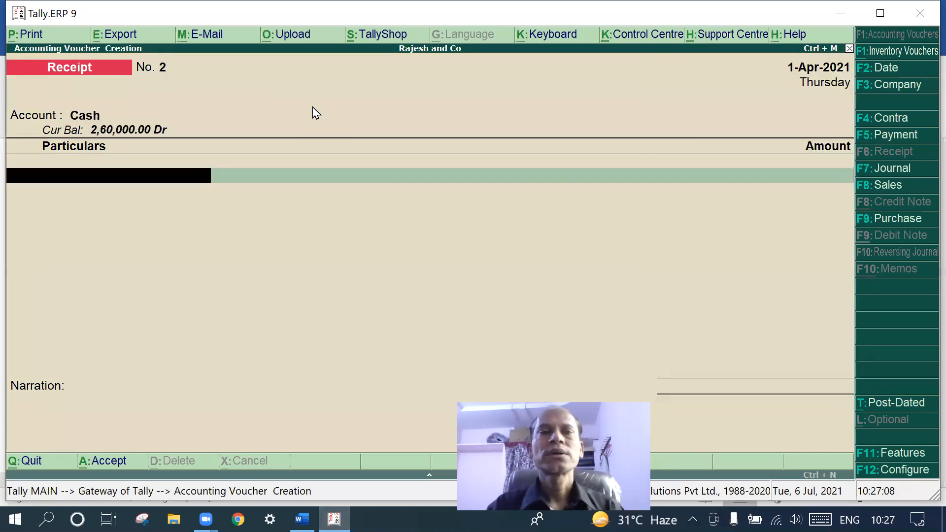
pyautogui.write('In')
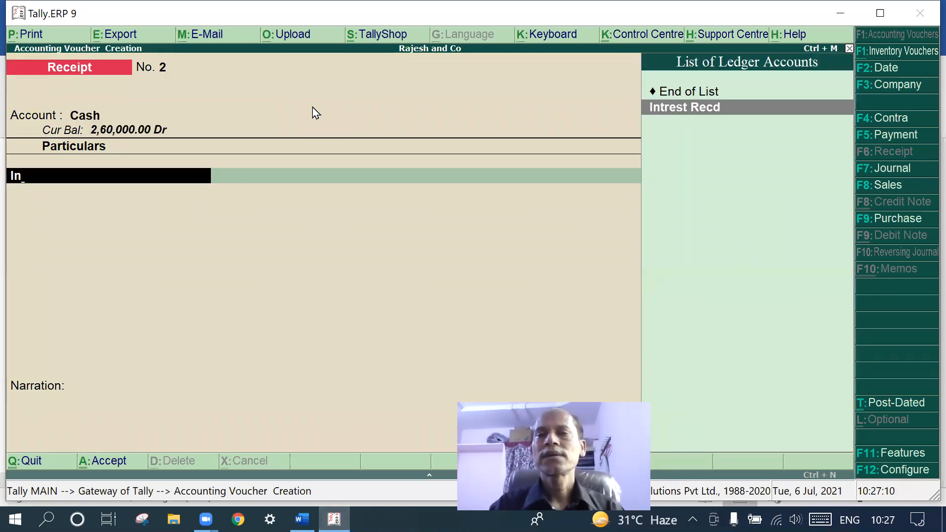
pyautogui.press('Return')
# Enter 3,500 as the interest received amount
pyautogui.write('2')
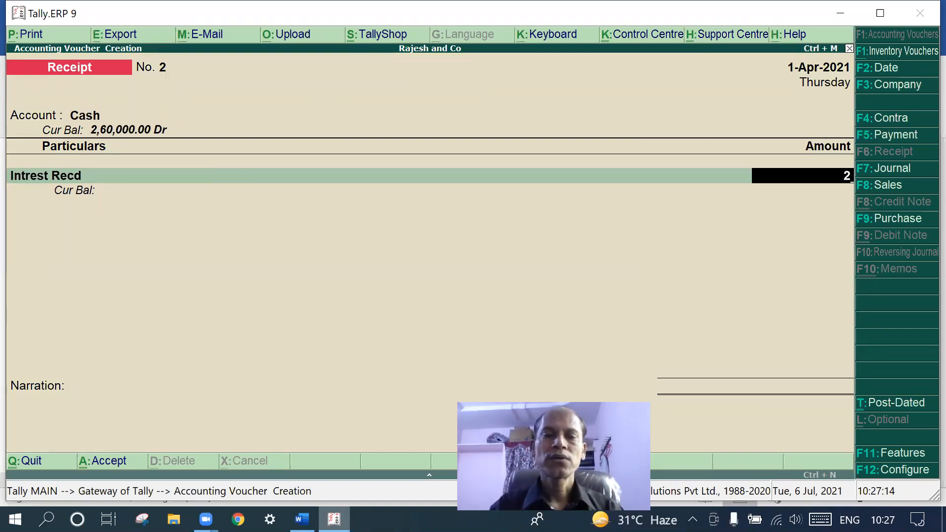
pyautogui.click(302, 519)
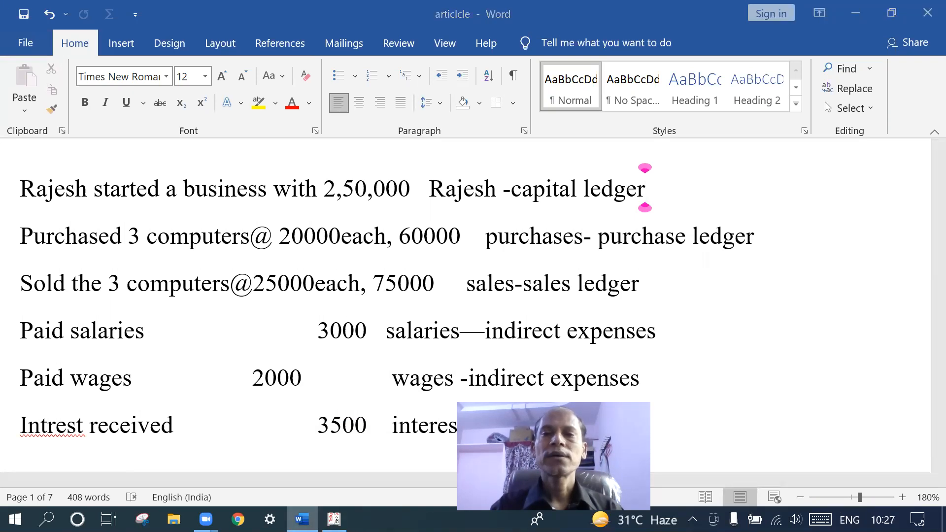
pyautogui.hotkey('alt', 'Tab')
pyautogui.press('BackSpace')
pyautogui.write('35000')
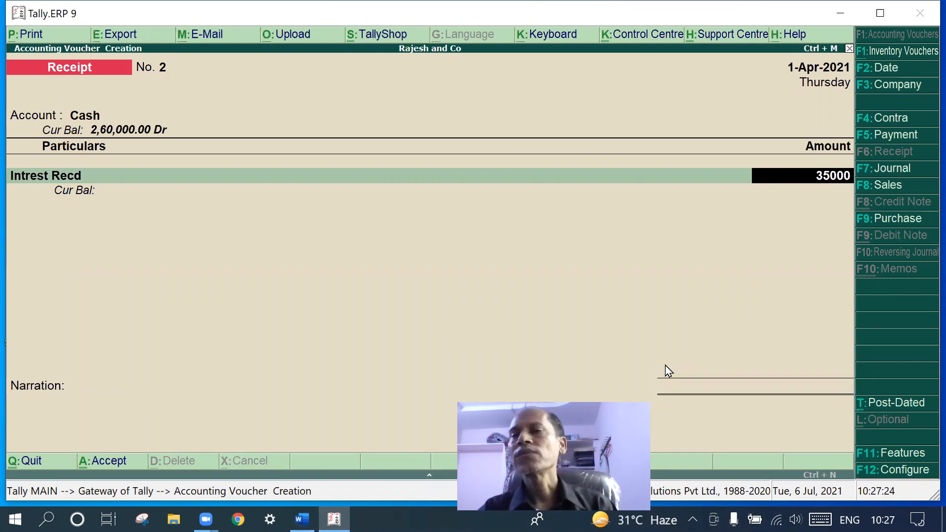
pyautogui.press('BackSpace')
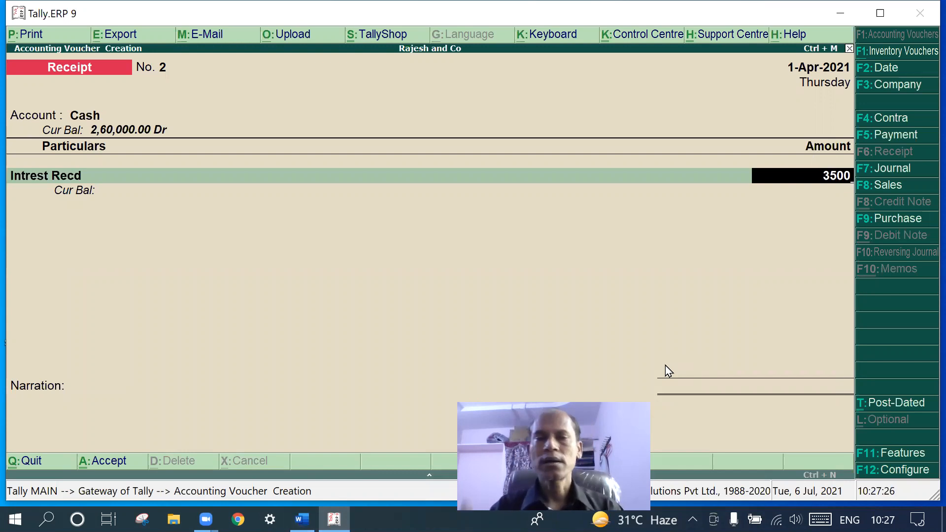
pyautogui.press('Return')
pyautogui.press('Return')
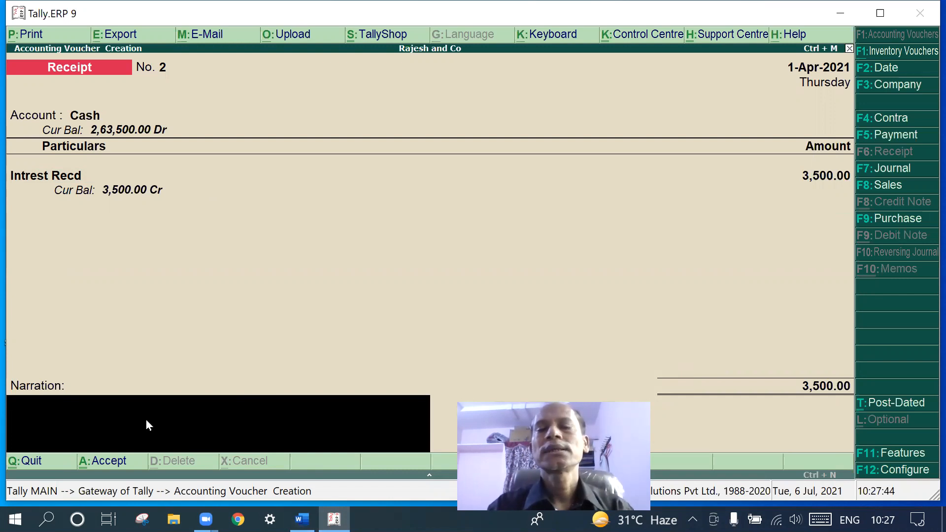
# Narrate it 'being the interest recieved' and save Receipt voucher No. 2
pyautogui.write('being the')
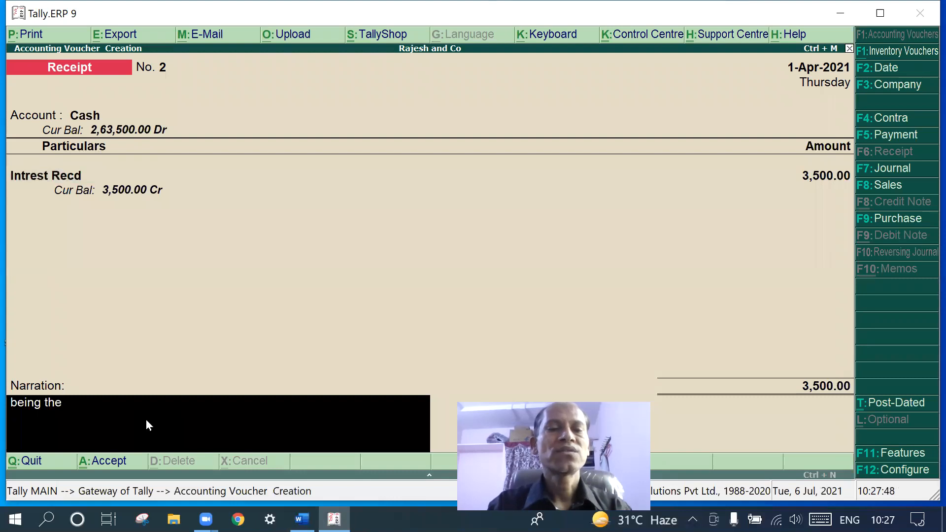
pyautogui.write(' r')
pyautogui.press('BackSpace')
pyautogui.write('inters')
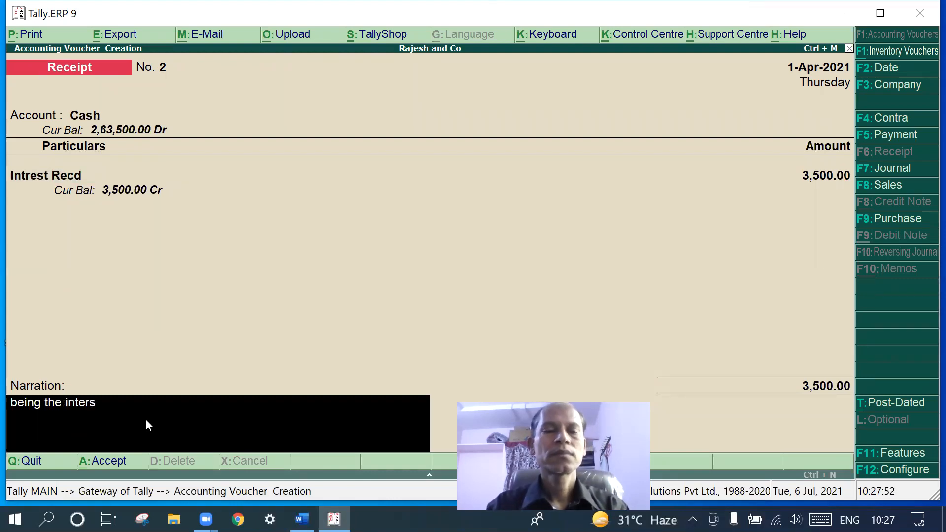
pyautogui.write('ets')
pyautogui.press('BackSpace')
pyautogui.press('BackSpace')
pyautogui.press('BackSpace')
pyautogui.press('BackSpace')
pyautogui.write('est recieved')
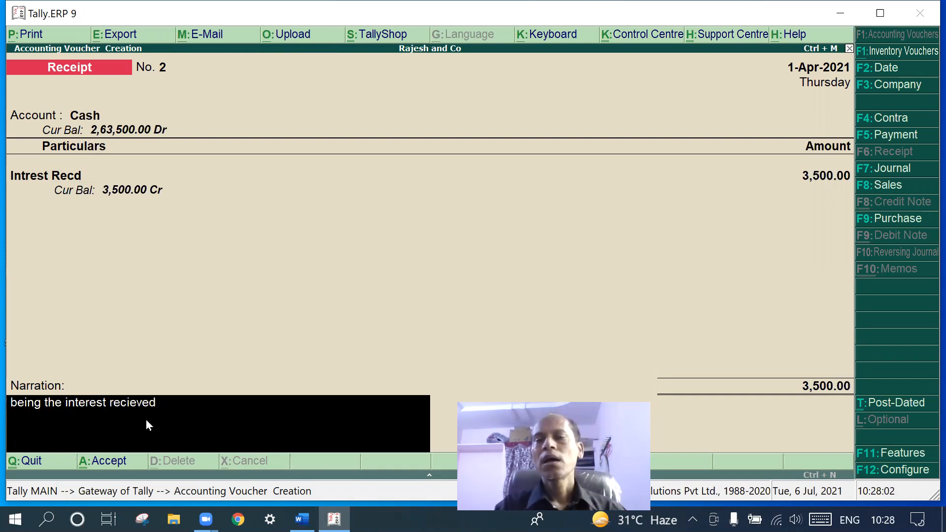
pyautogui.press('Return')
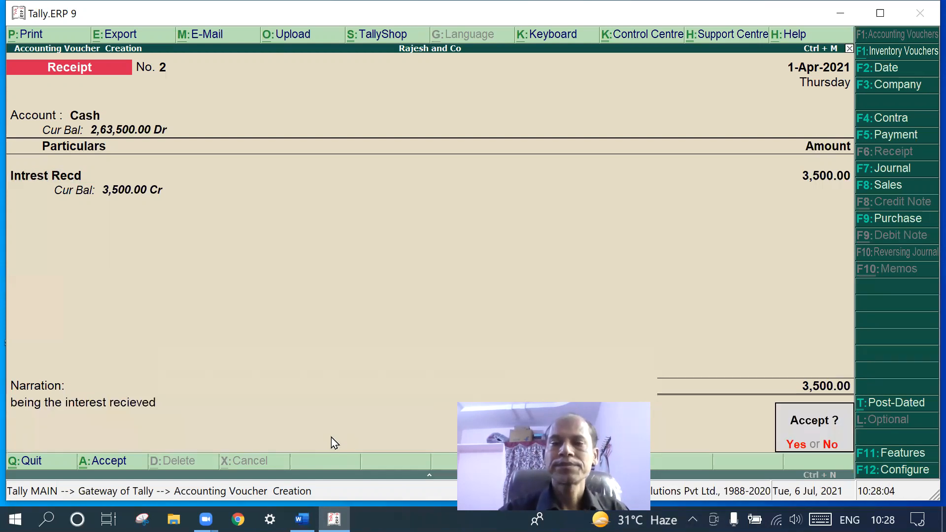
pyautogui.press('Return')
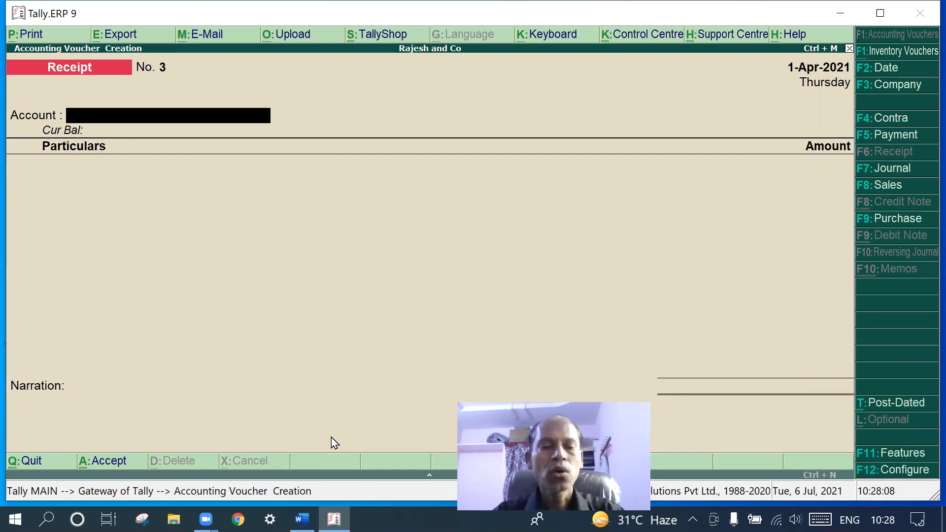
# Review the interest entry in the Word transaction notes
pyautogui.click(302, 520)
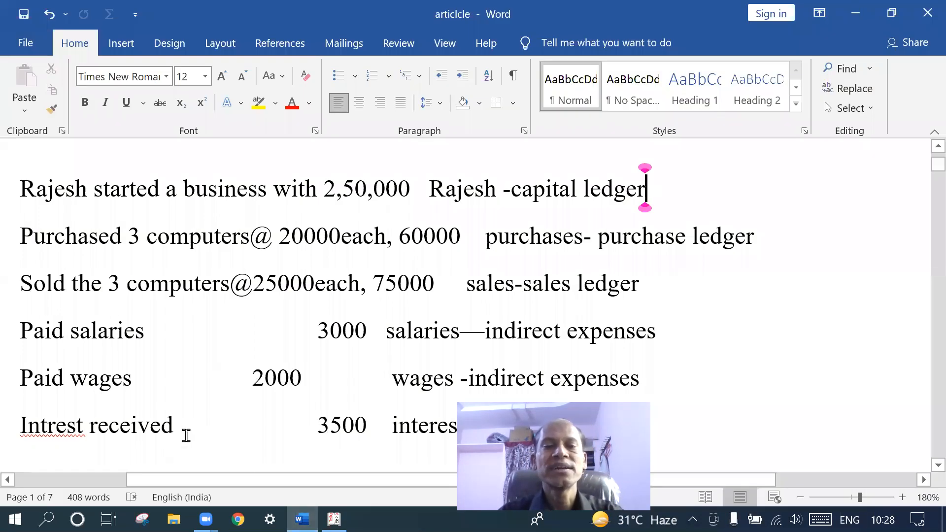
pyautogui.scroll(-2, 186, 433)
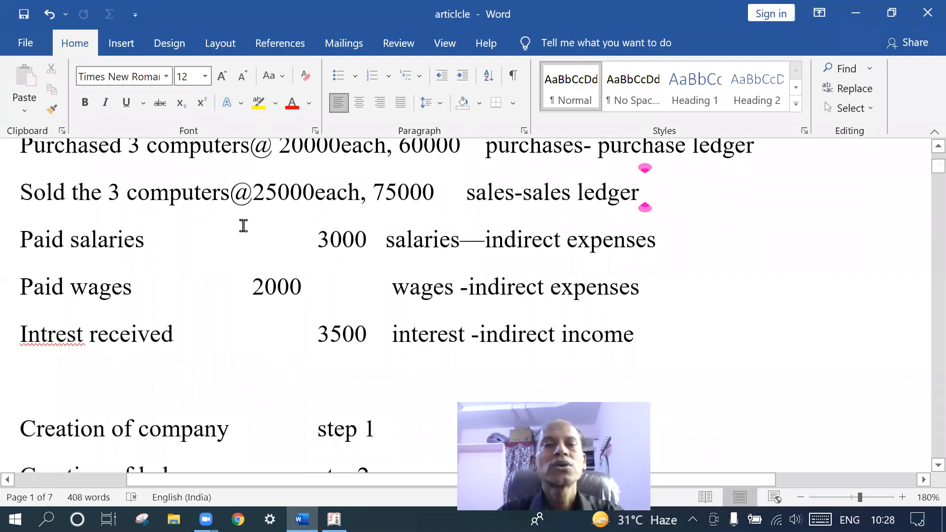
pyautogui.scroll(1, 241, 219)
pyautogui.scroll(1, 241, 219)
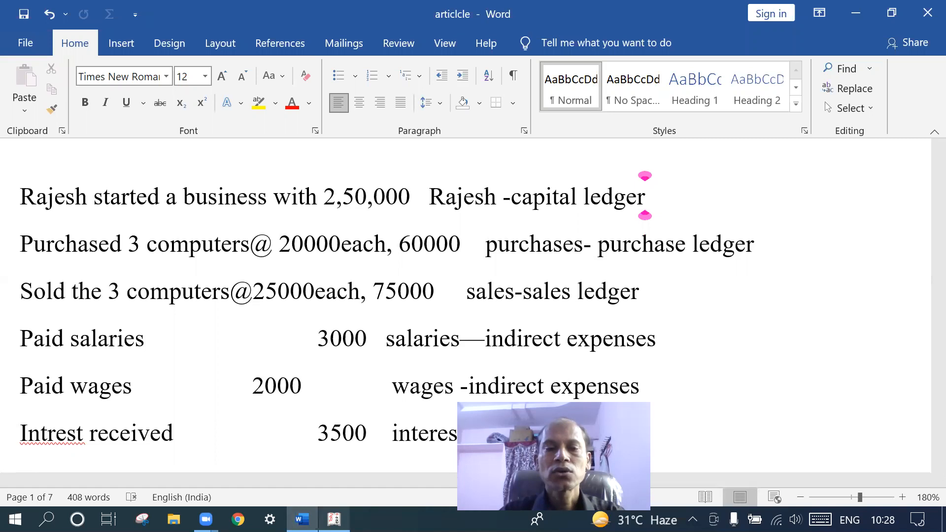
# Back in Tally, quit the blank Receipt voucher to the Gateway of Tally
pyautogui.moveTo(334, 519)
pyautogui.click(426, 456)
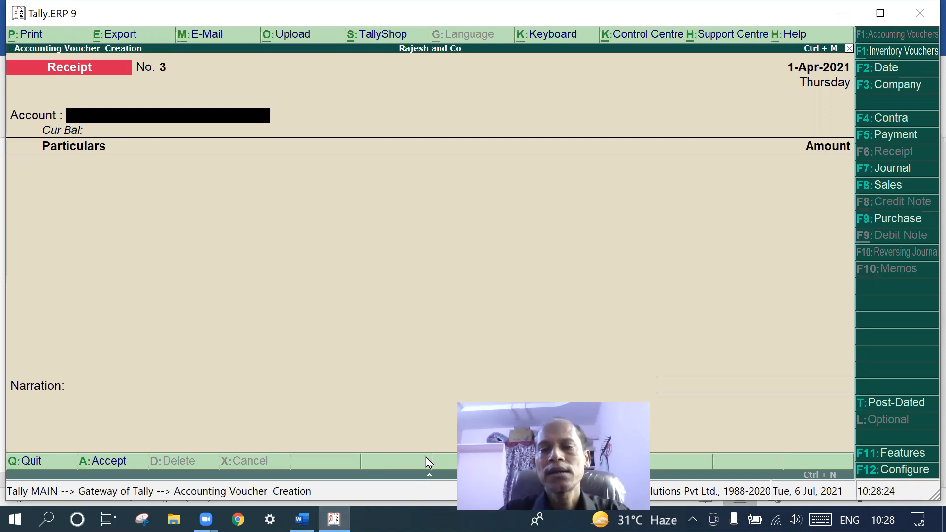
pyautogui.press('Escape')
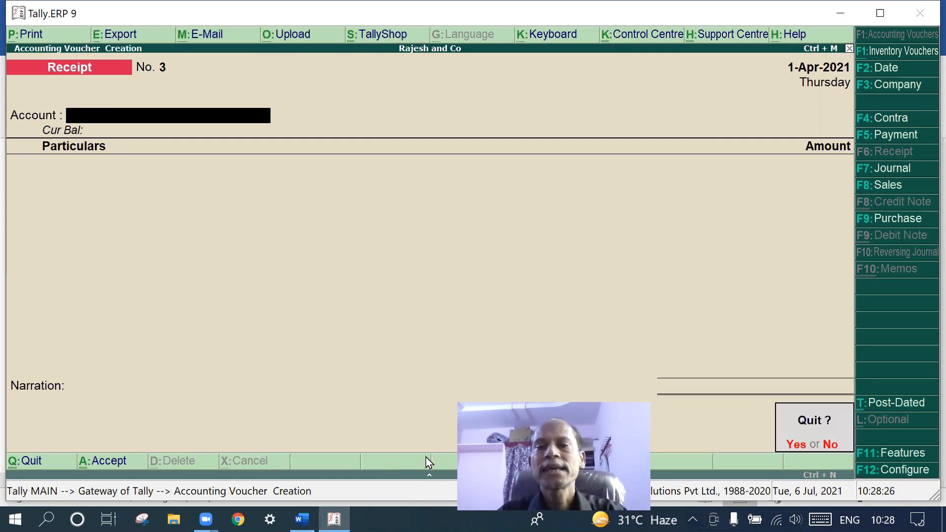
pyautogui.press('y')
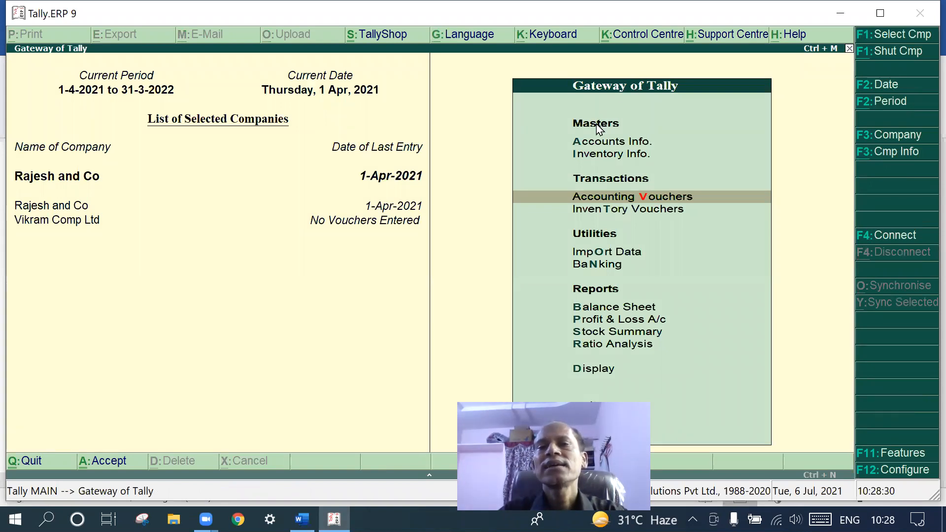
pyautogui.click(596, 321)
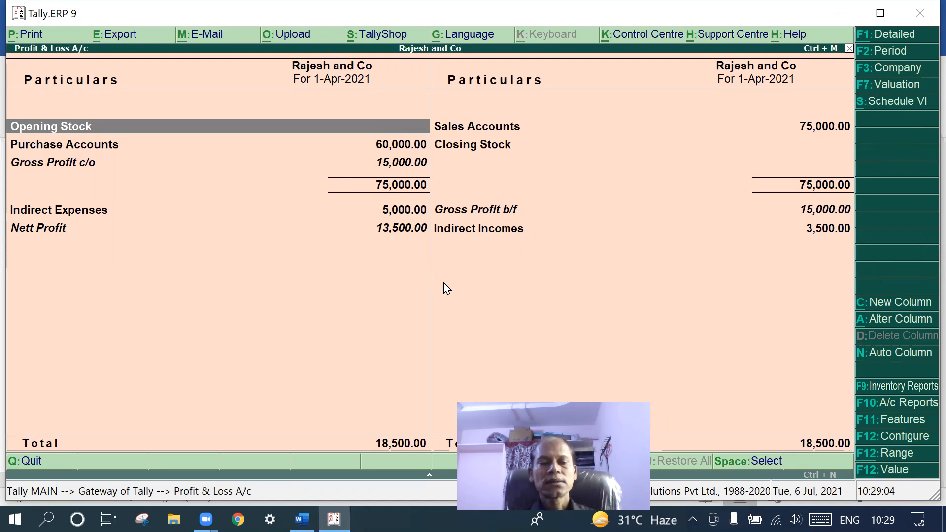
pyautogui.press('Escape')
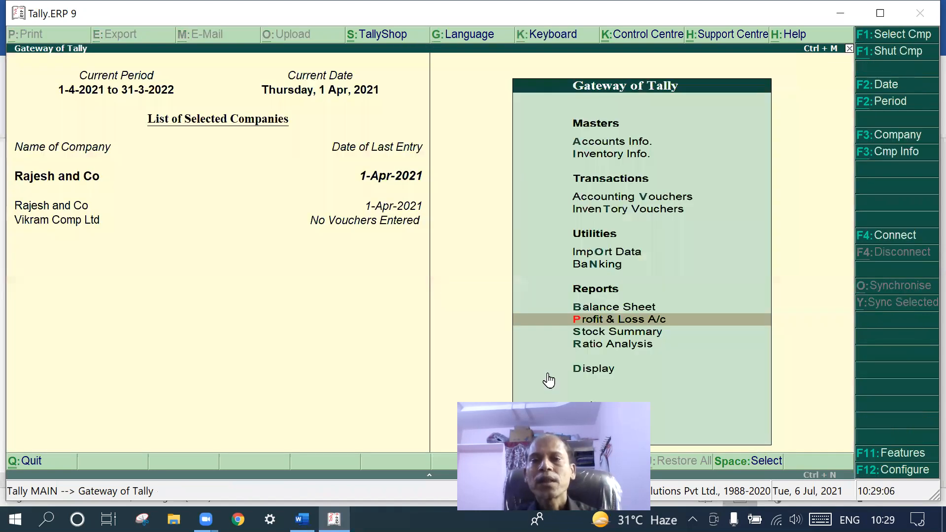
pyautogui.click(598, 309)
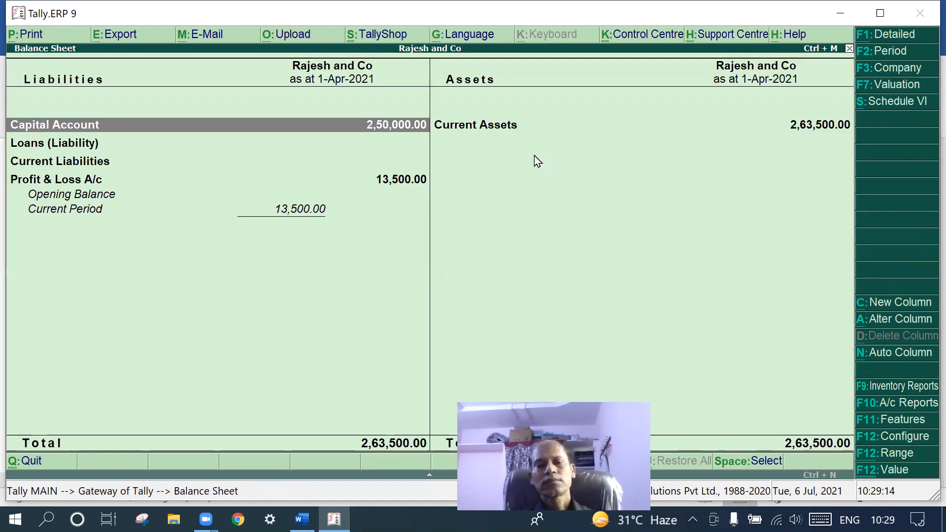
pyautogui.press('Escape')
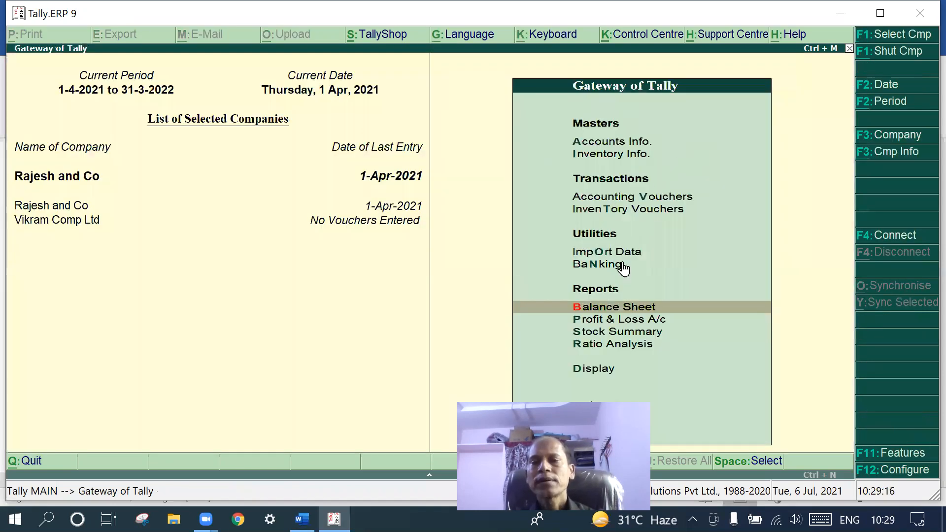
pyautogui.click(618, 330)
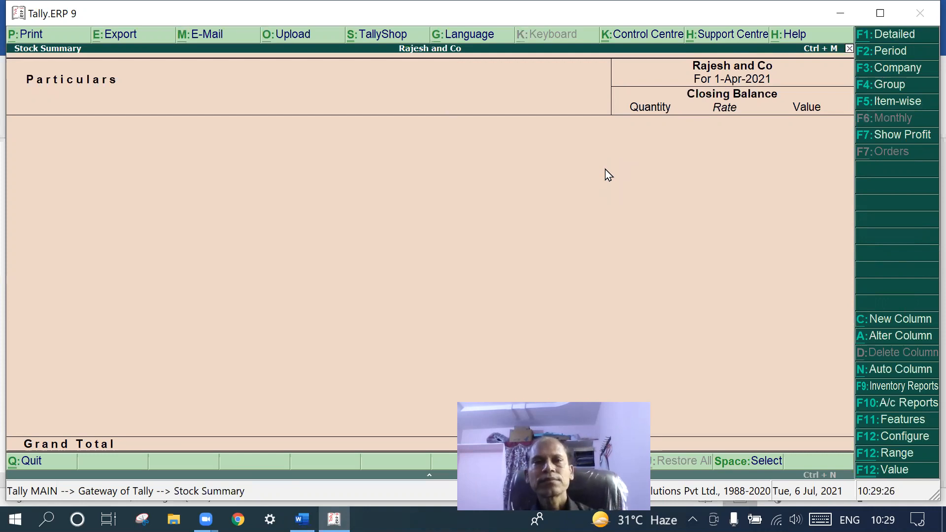
pyautogui.press('Escape')
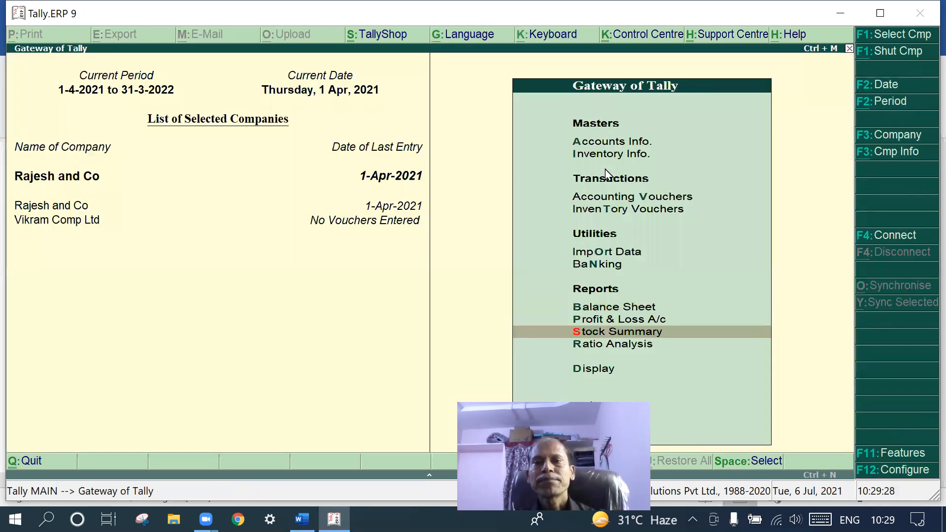
pyautogui.click(611, 344)
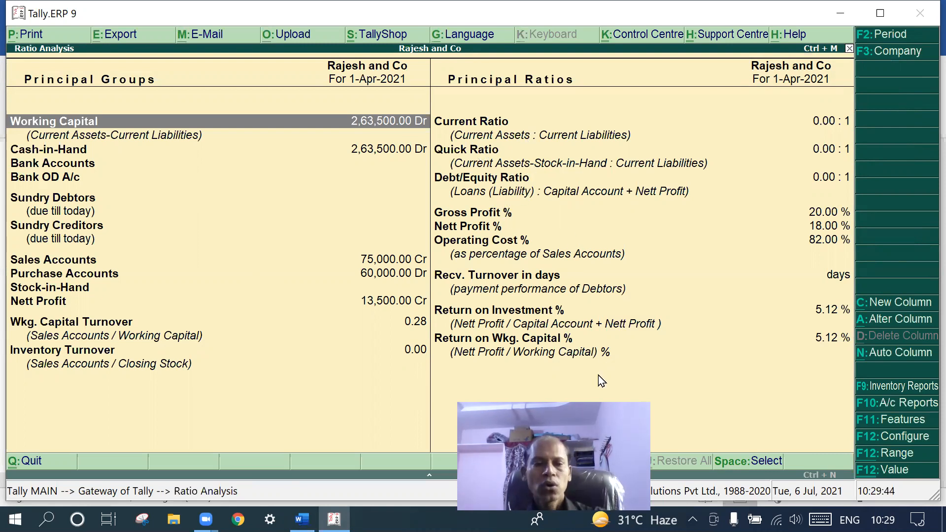
pyautogui.press('Escape')
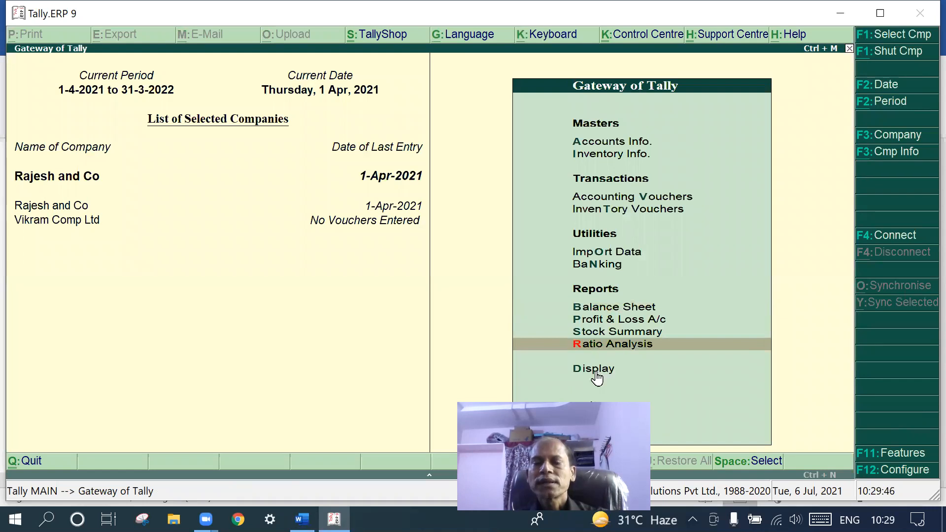